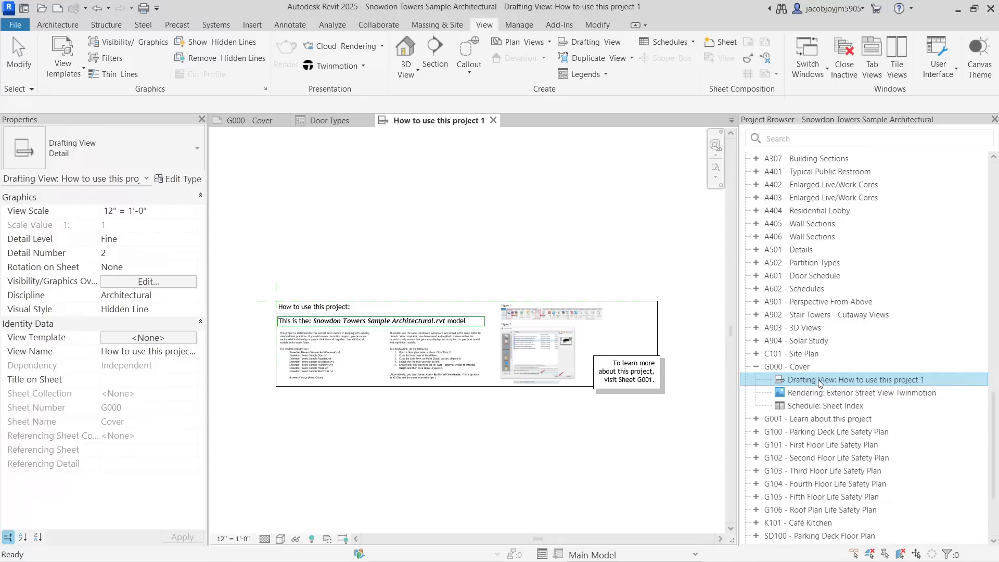
right_click(819, 384)
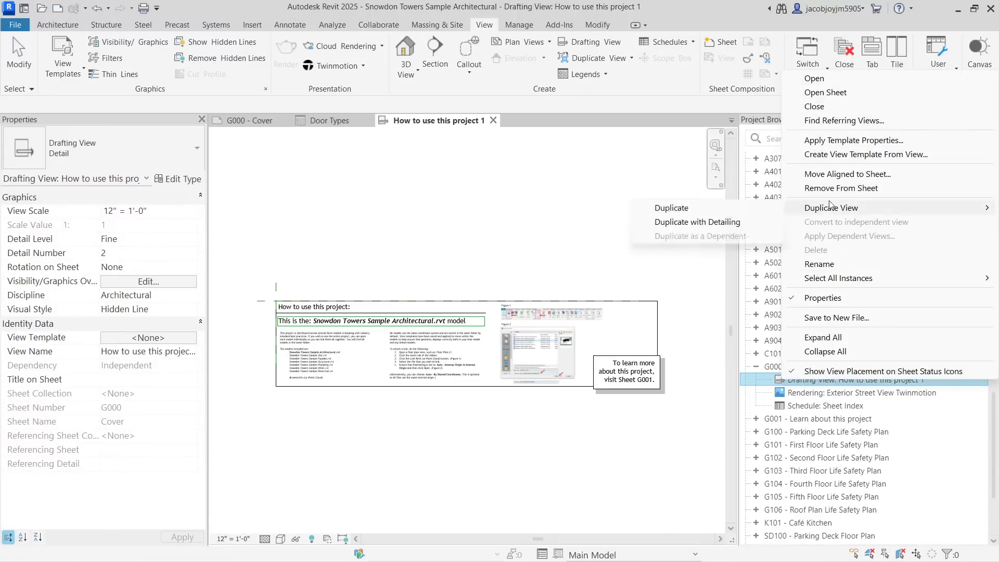
left_click(566, 248)
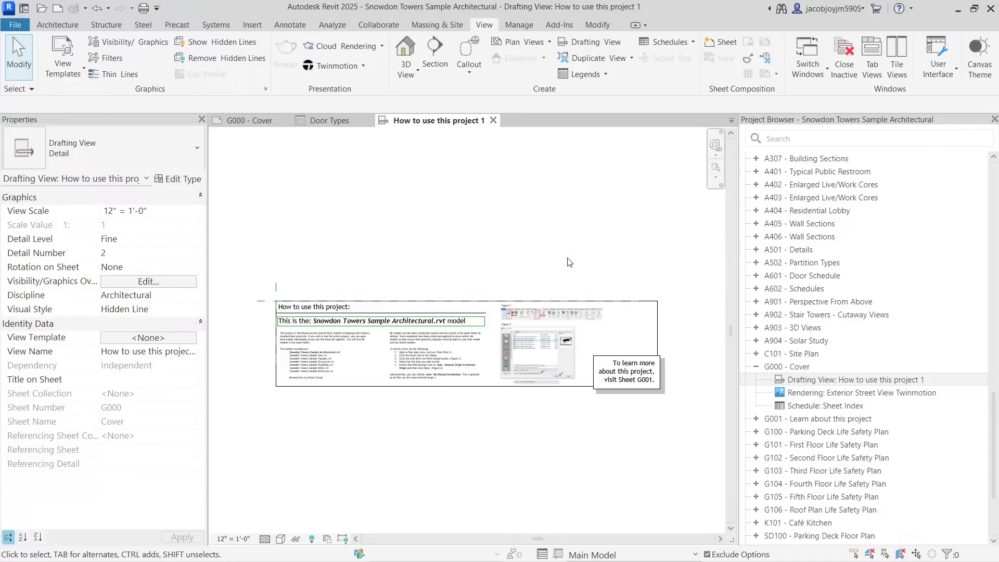
Open the G000 - Cover sheet and select its exterior street rendering viewport.
double_click(799, 371)
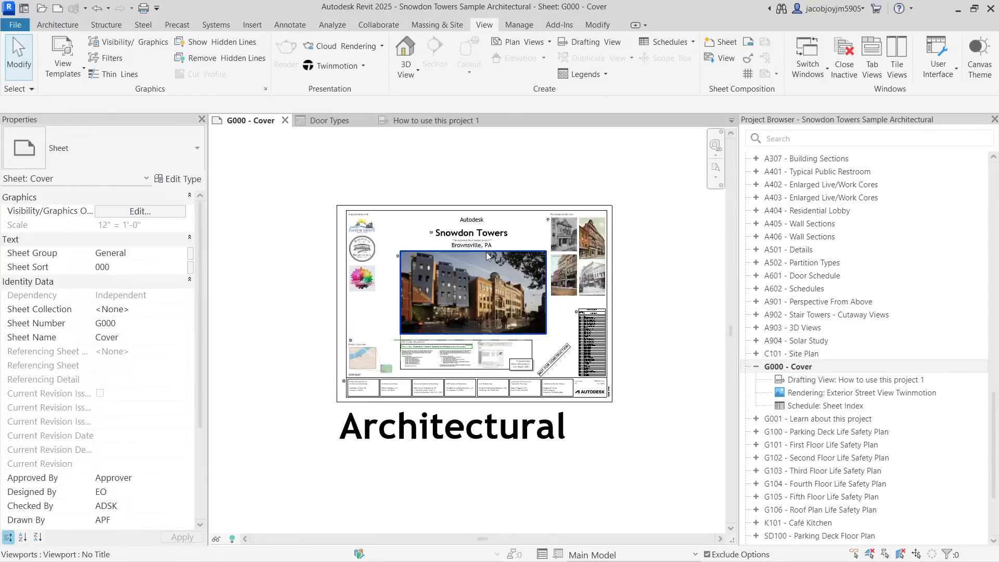
left_click(488, 286)
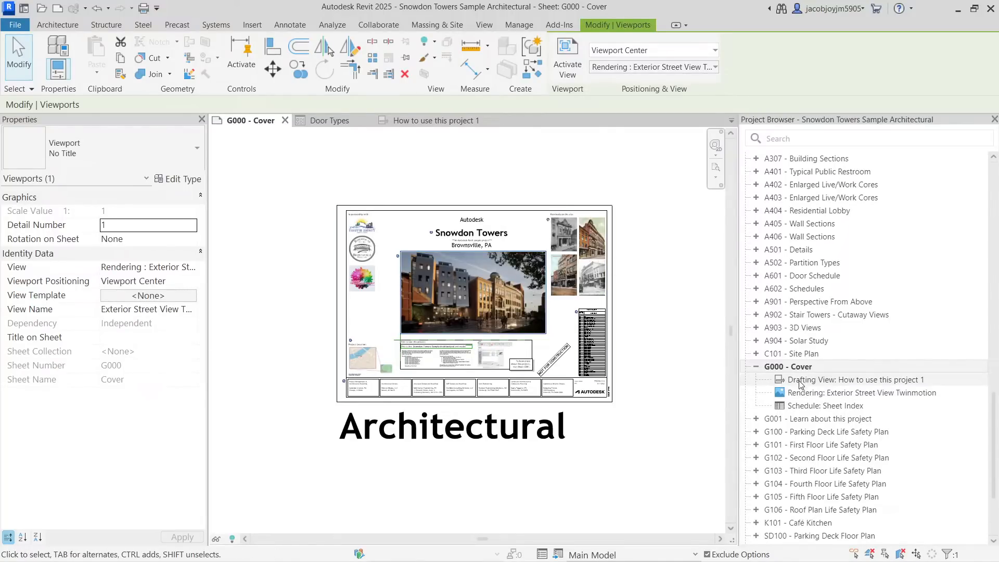
Open the "How to use this project 1" drafting view and inspect its lines, text notes and raster images.
double_click(854, 379)
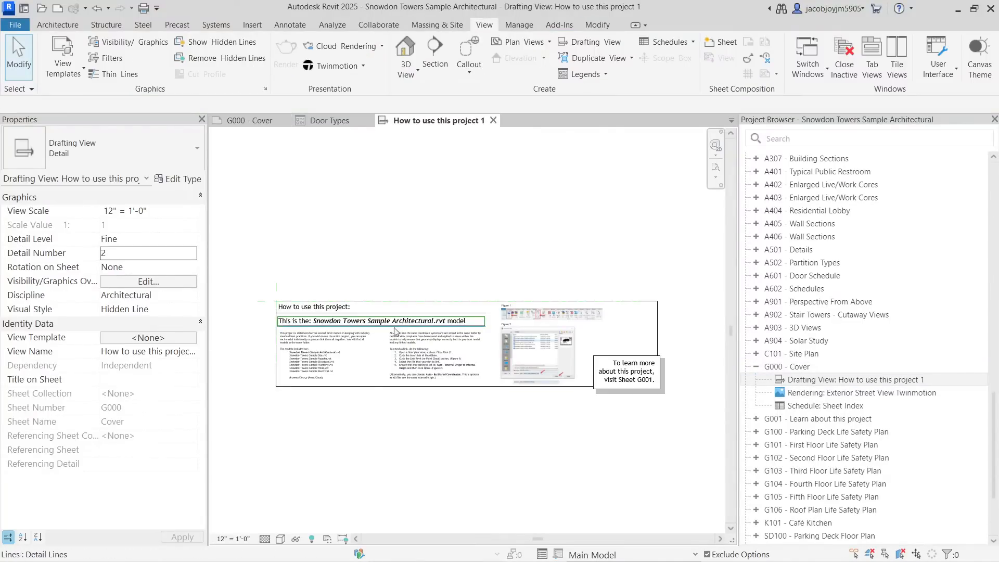
left_click(353, 326)
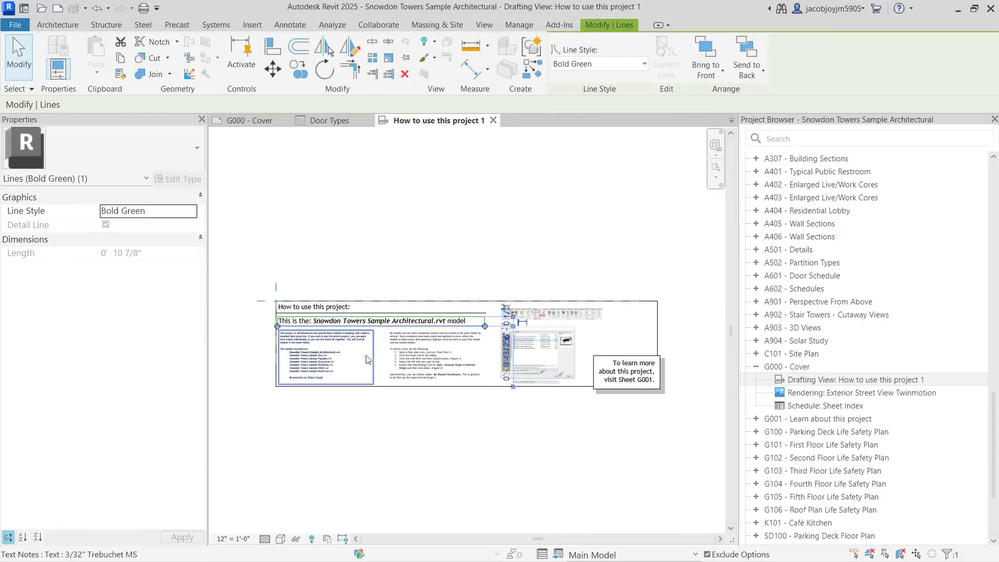
left_click(439, 358)
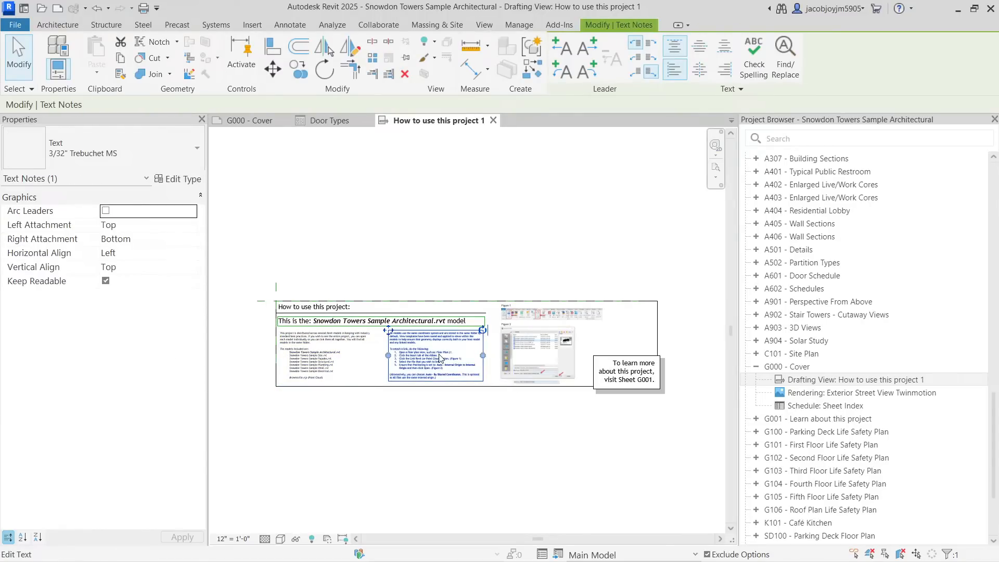
left_click(552, 313)
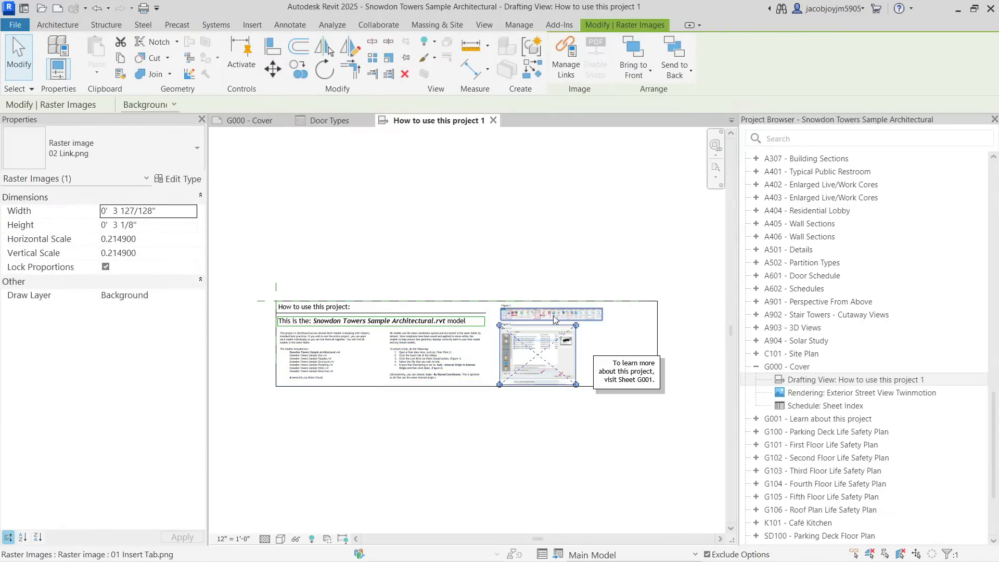
left_click(616, 374)
left_click(596, 252)
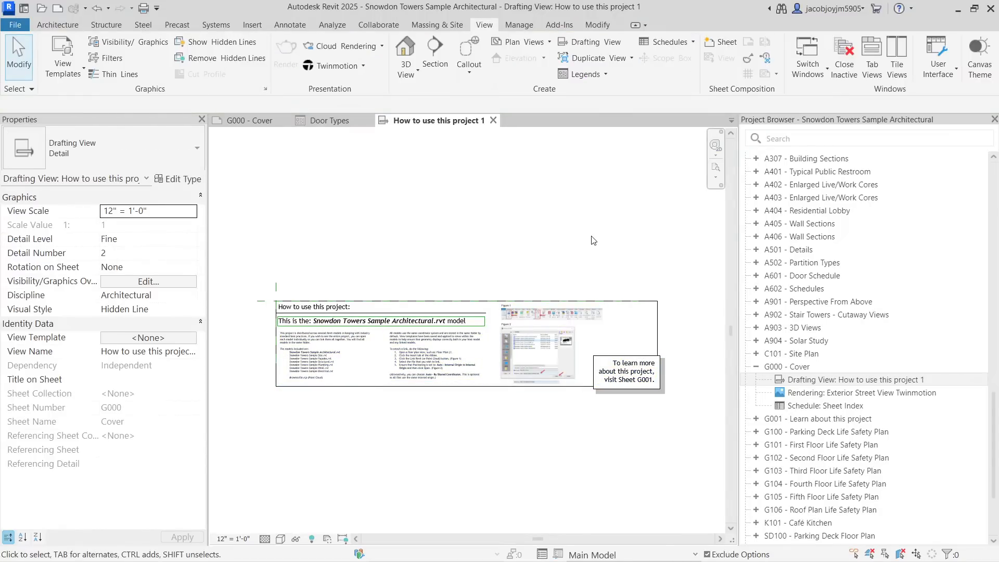
Open the "Exterior Street View Twinmotion" rendering placed on the cover sheet and look it over.
double_click(812, 393)
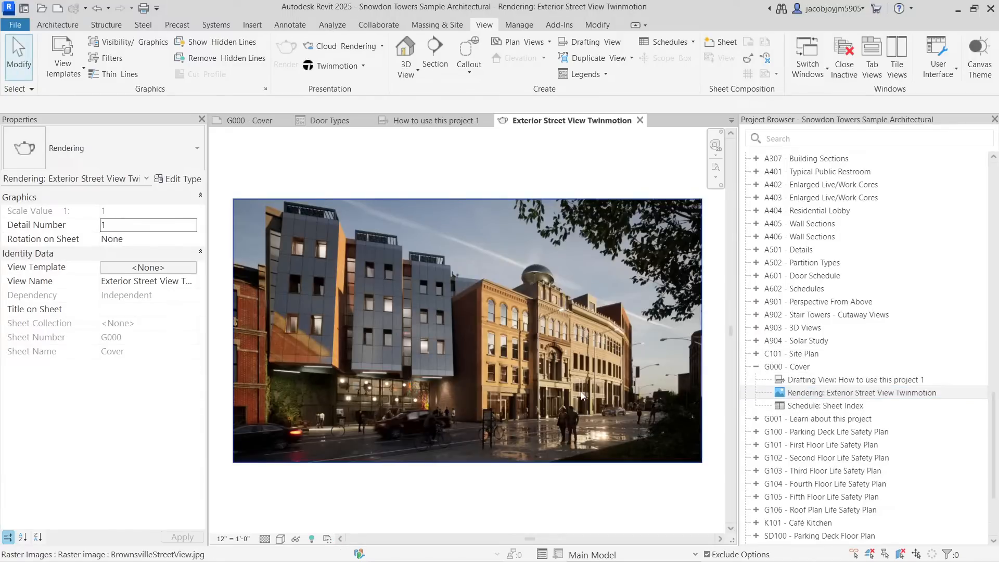
scroll(373, 296, "up", 1)
scroll(373, 296, "down", 2)
scroll(373, 295, "up", 1)
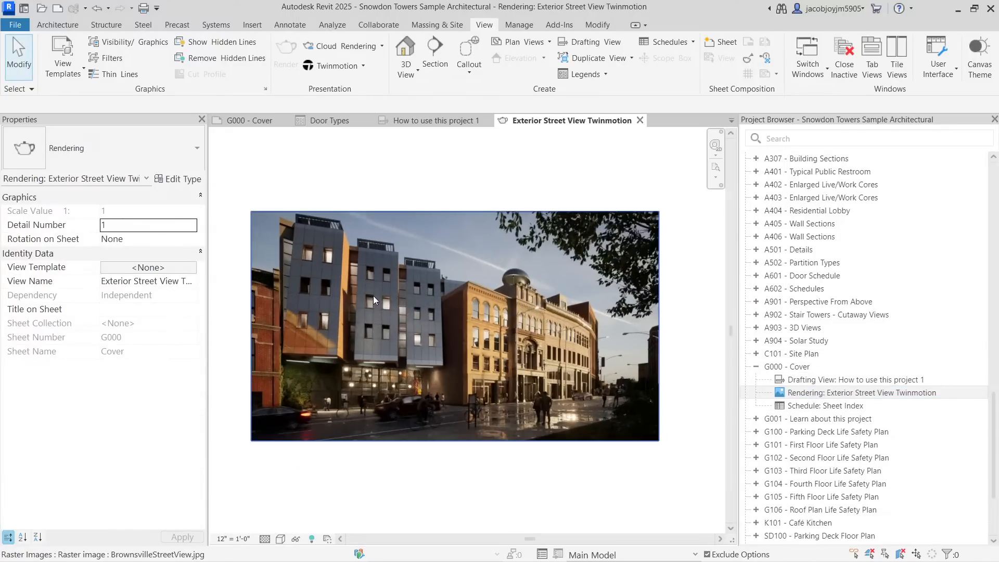
Open the Sheet Index schedule and look through its sheet numbers and names.
left_click(844, 407)
double_click(845, 406)
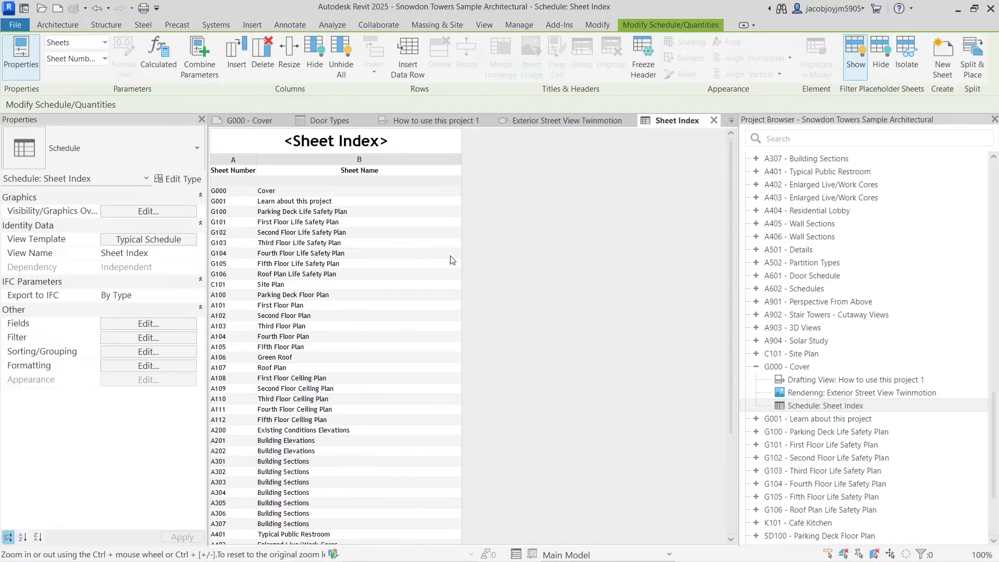
scroll(382, 313, "down", 5)
scroll(382, 318, "up", 5)
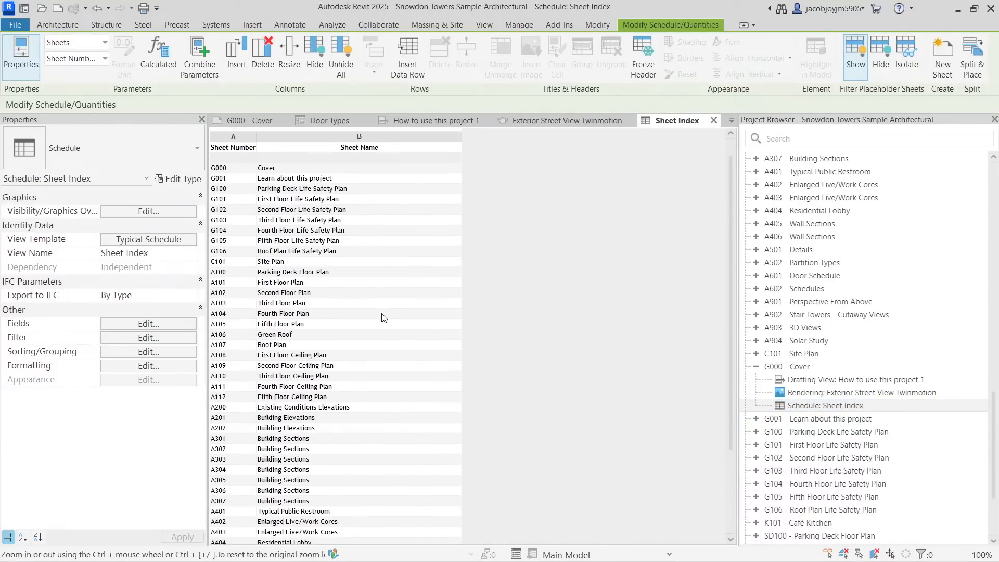
scroll(382, 314, "down", 1)
scroll(382, 314, "up", 1)
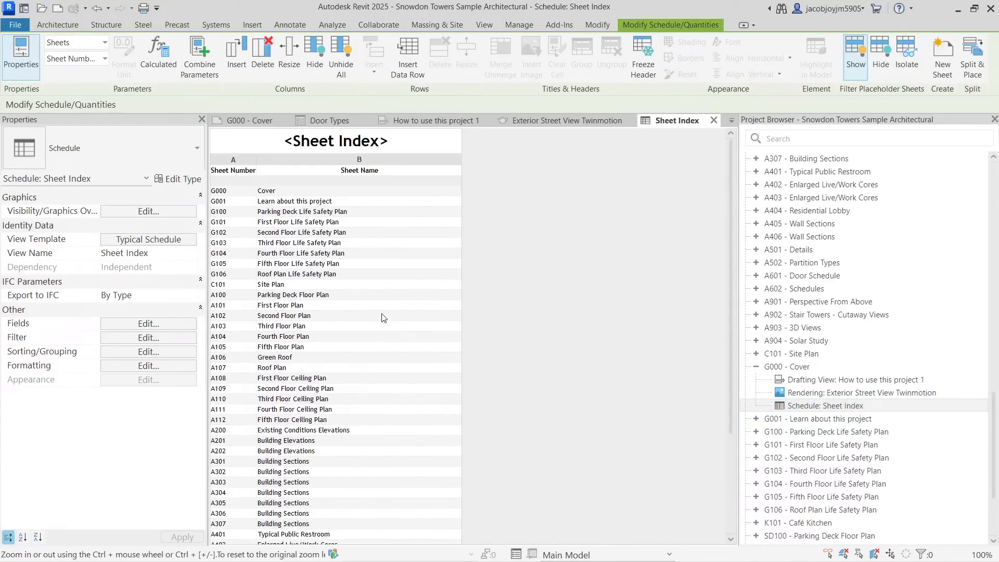
Close the Sheet Index, rendering and drafting views, then collapse the G000 - Cover sheet in the project tree.
left_click(713, 121)
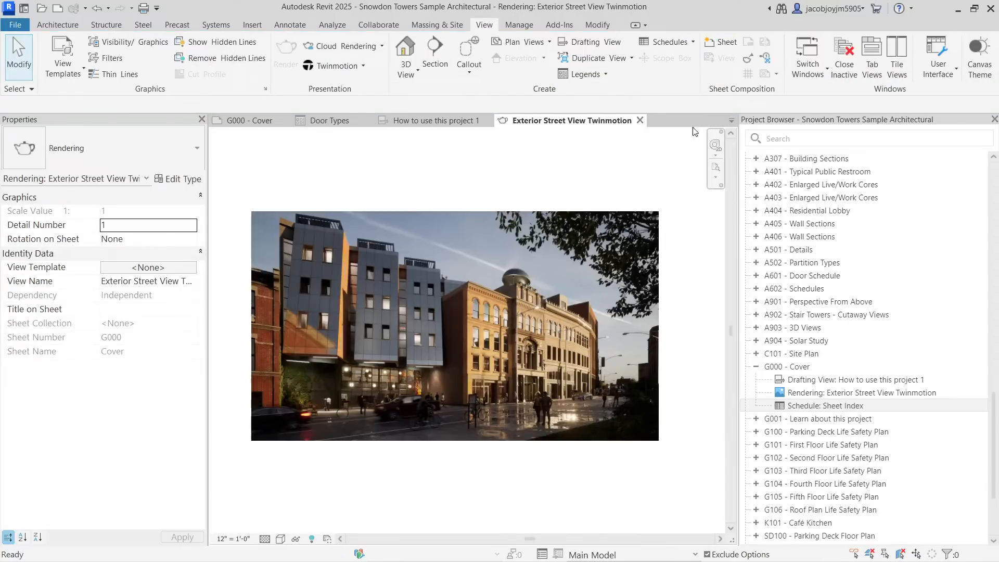
left_click(647, 121)
left_click(493, 120)
scroll(501, 171, "up", 2)
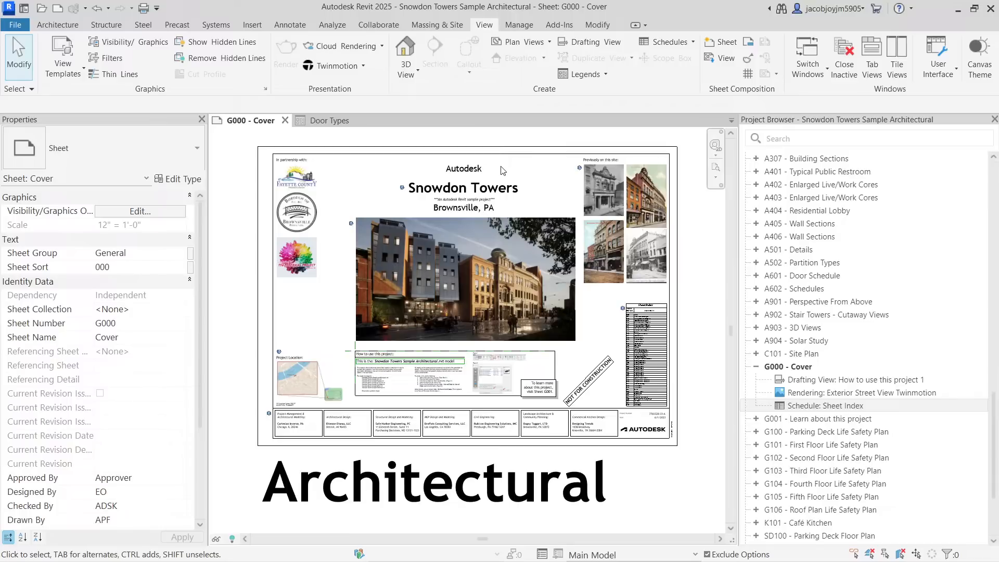
left_click(753, 371)
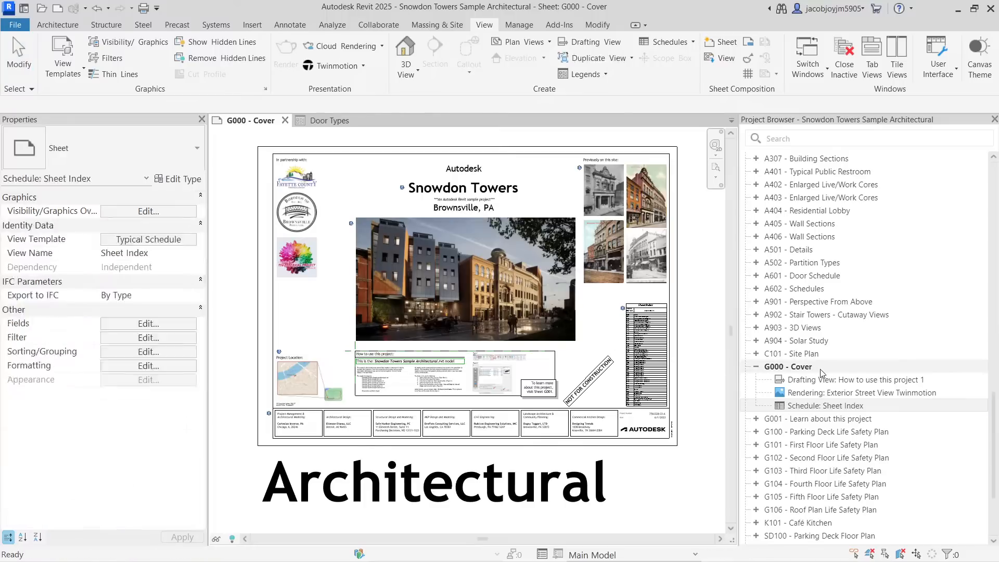
left_click(755, 367)
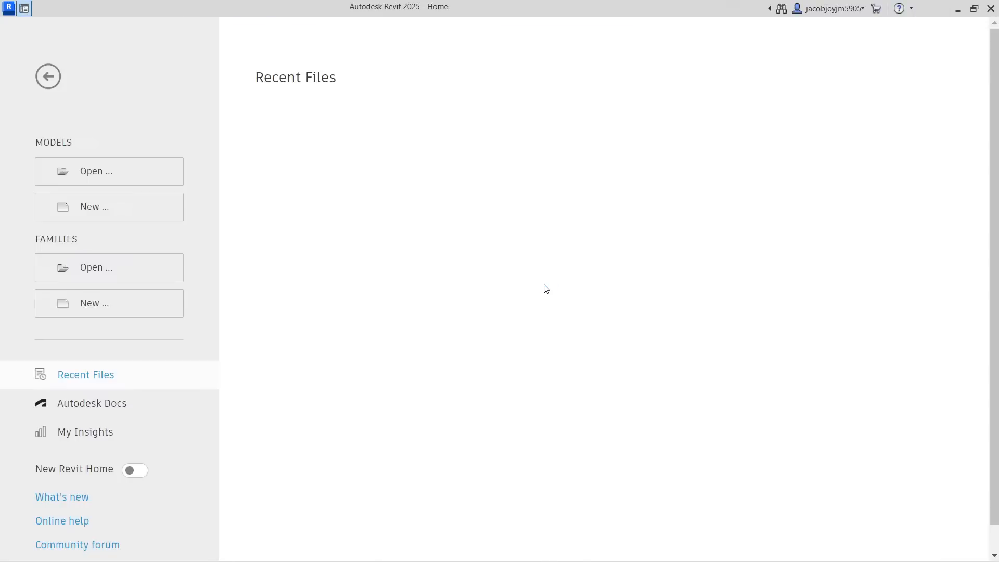
Create a new project from the Construction Template.
left_click(138, 210)
left_click(504, 216)
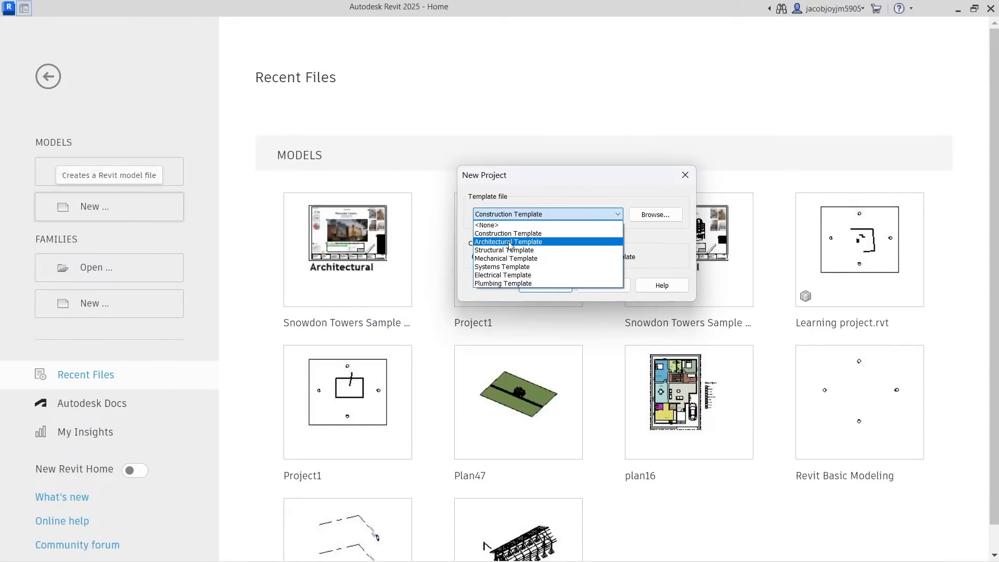
left_click(510, 232)
left_click(557, 288)
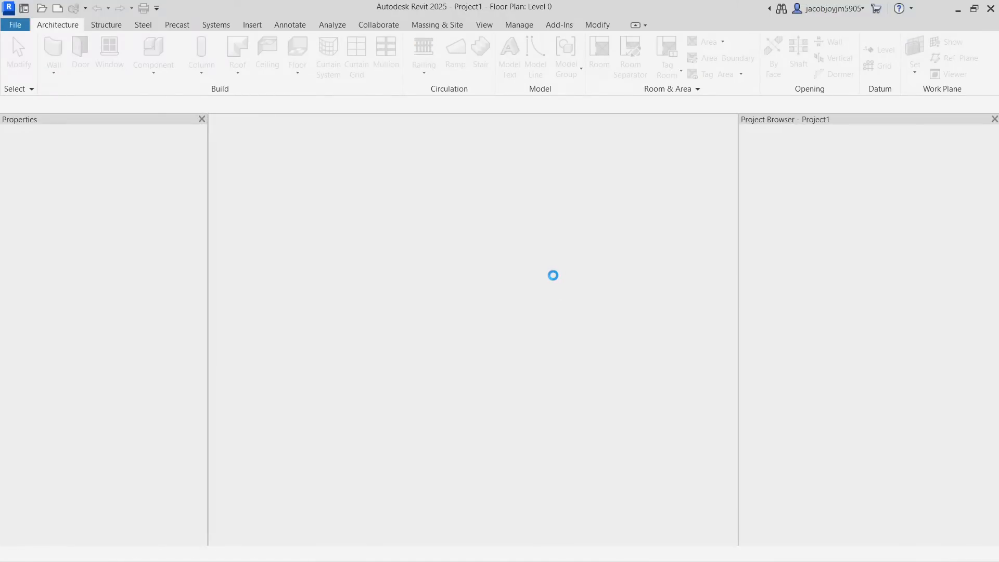
Open the East elevation view of the new project.
scroll(556, 280, "up", 2)
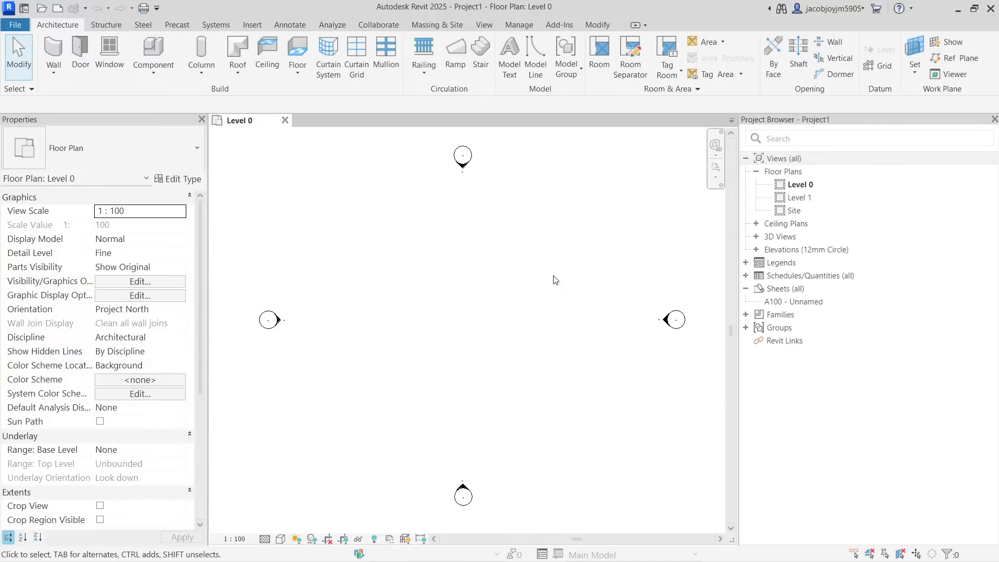
scroll(129, 376, "down", 5)
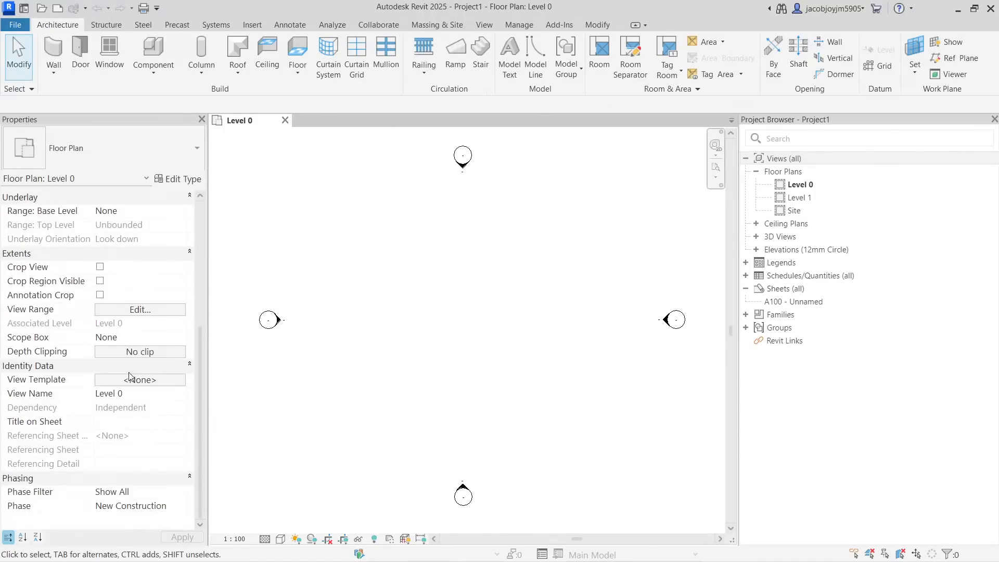
double_click(761, 250)
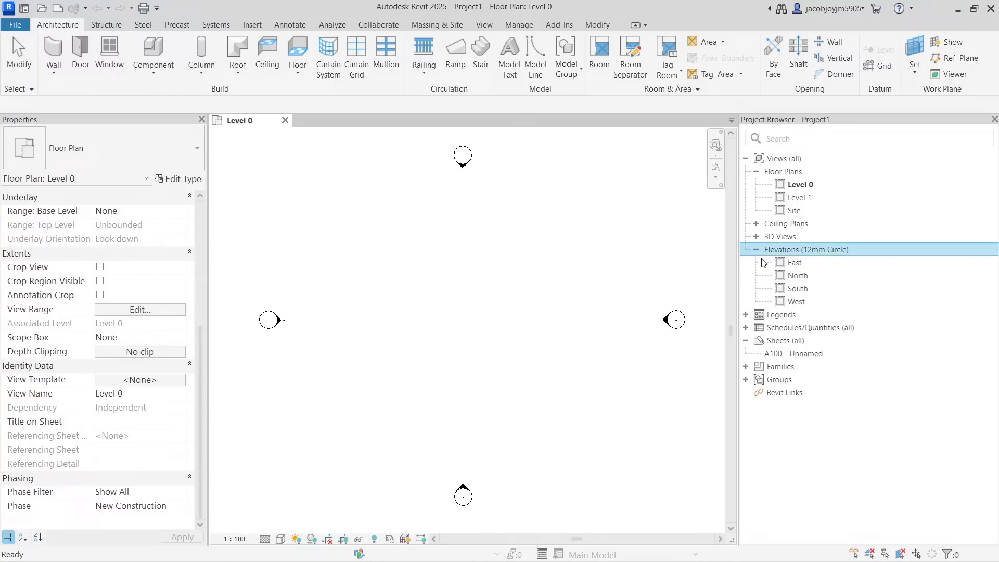
double_click(795, 262)
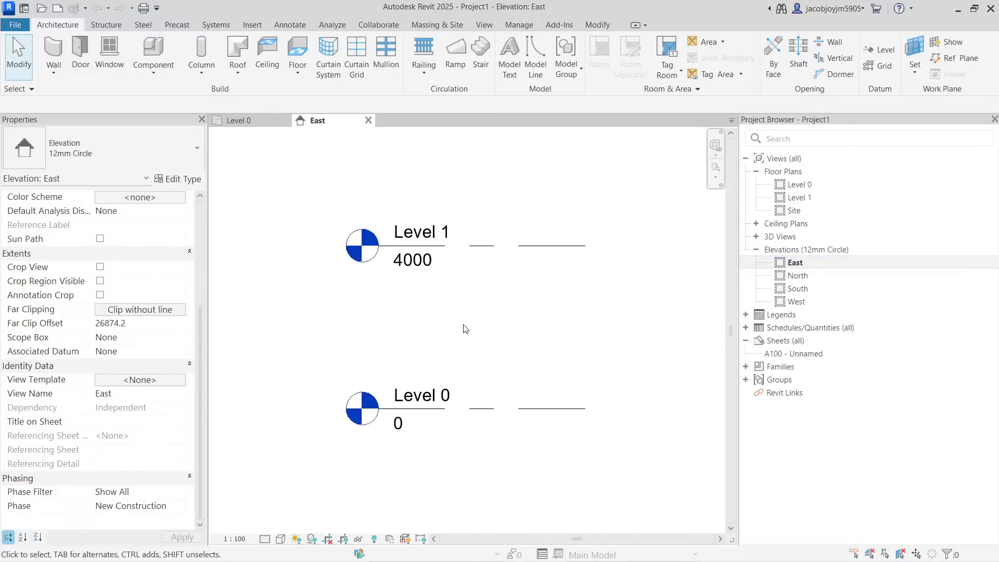
Extend the Level 0 and Level 1 lines together to several times their length in the East elevation.
scroll(276, 356, "down", 2)
left_click(364, 317)
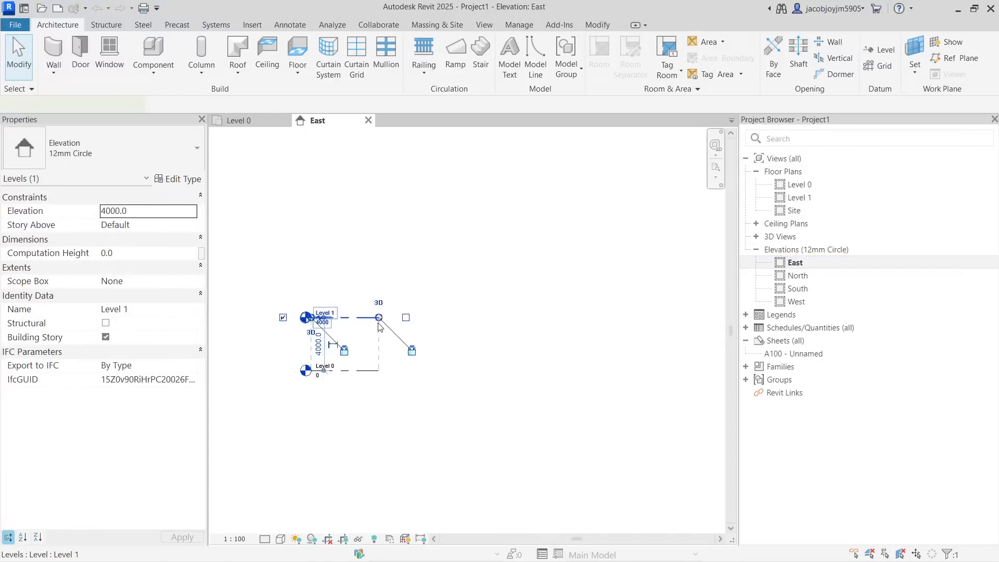
left_click_drag(379, 317, 634, 317)
left_click(524, 263)
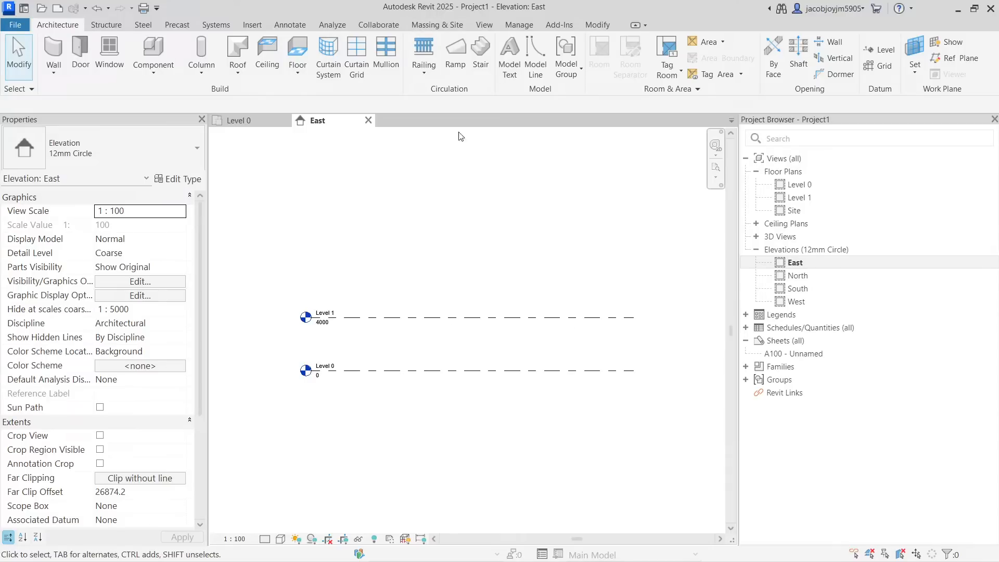
Start placing a level with plan view creation enabled for ceiling, floor and structural plans.
left_click(484, 25)
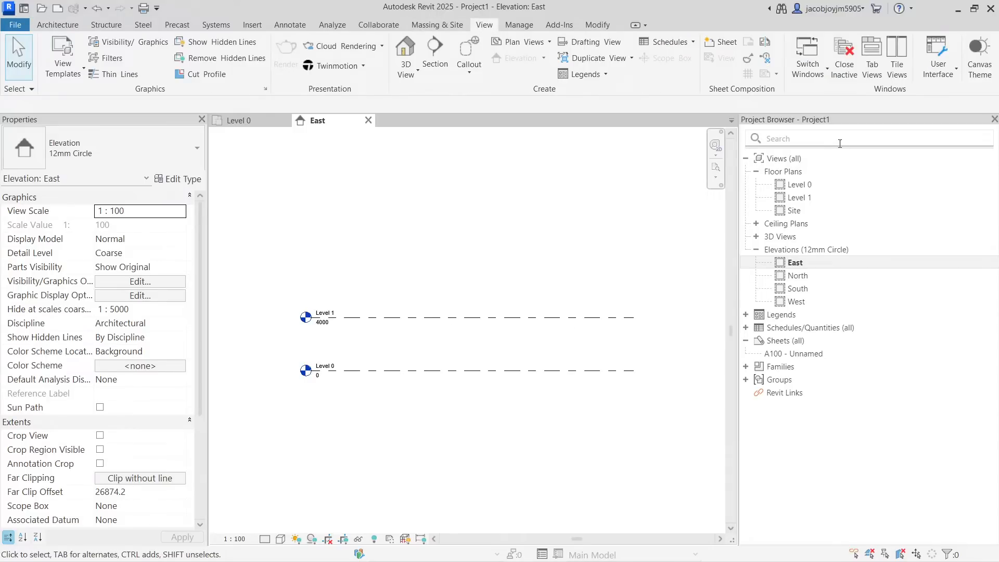
left_click(57, 25)
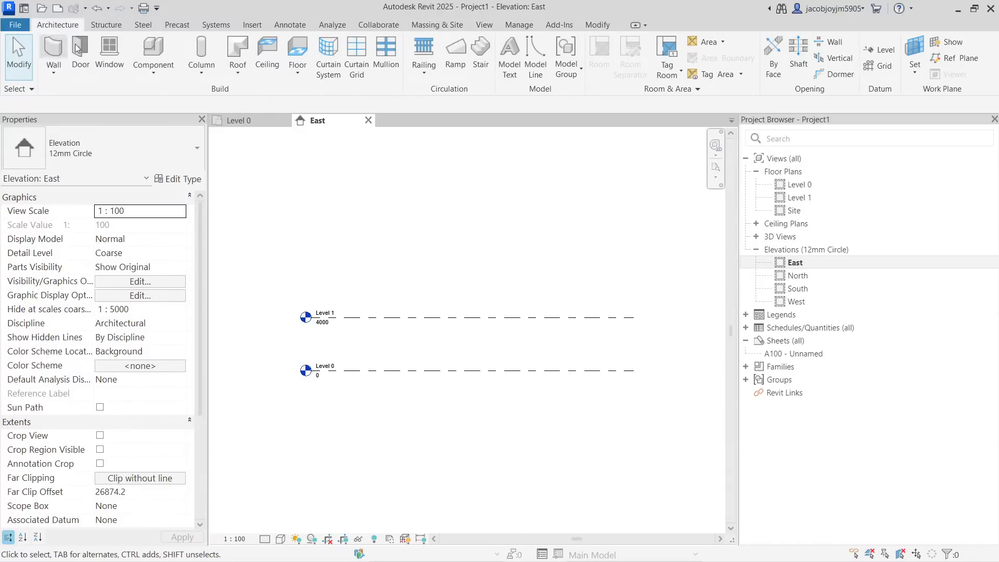
left_click(880, 50)
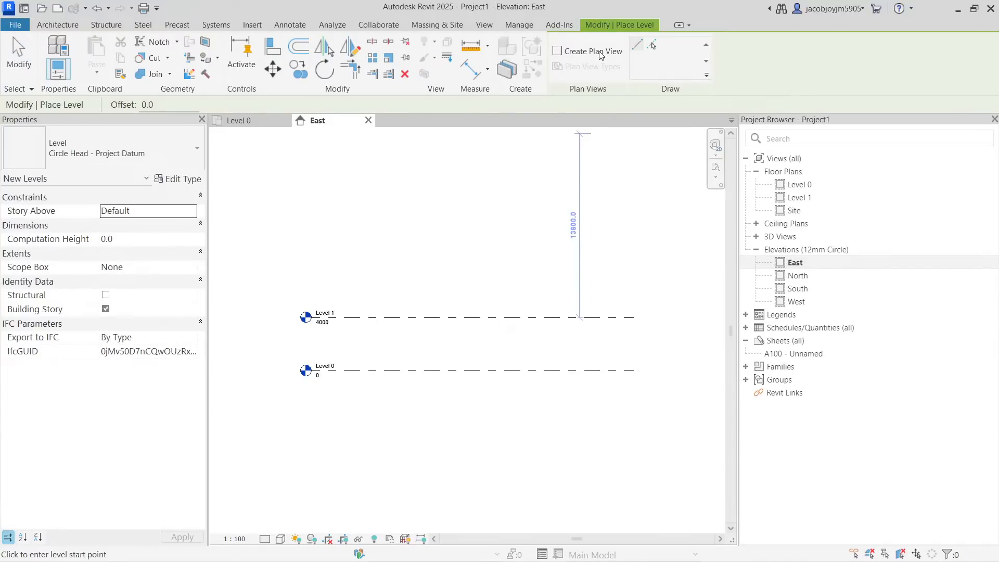
left_click(572, 52)
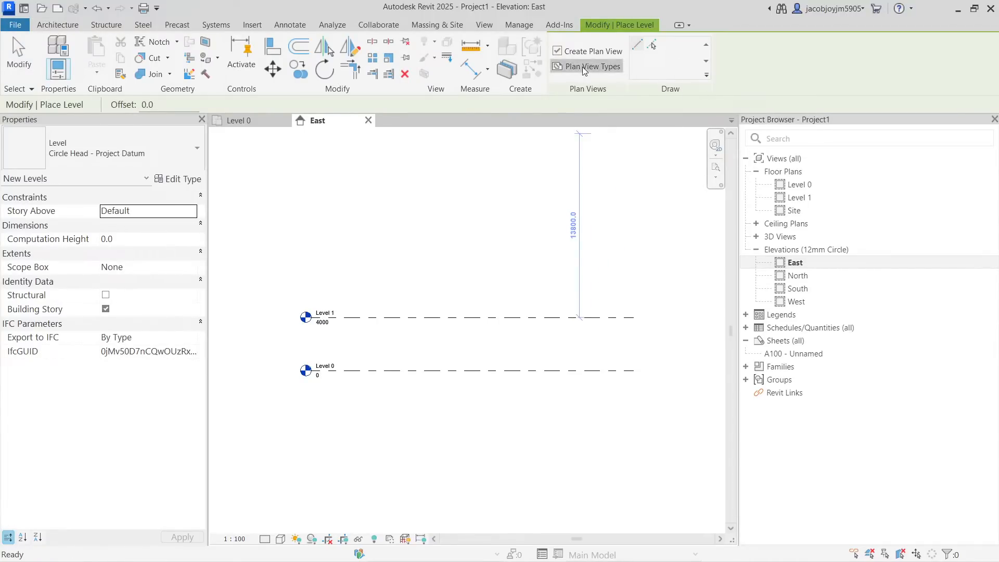
left_click(584, 68)
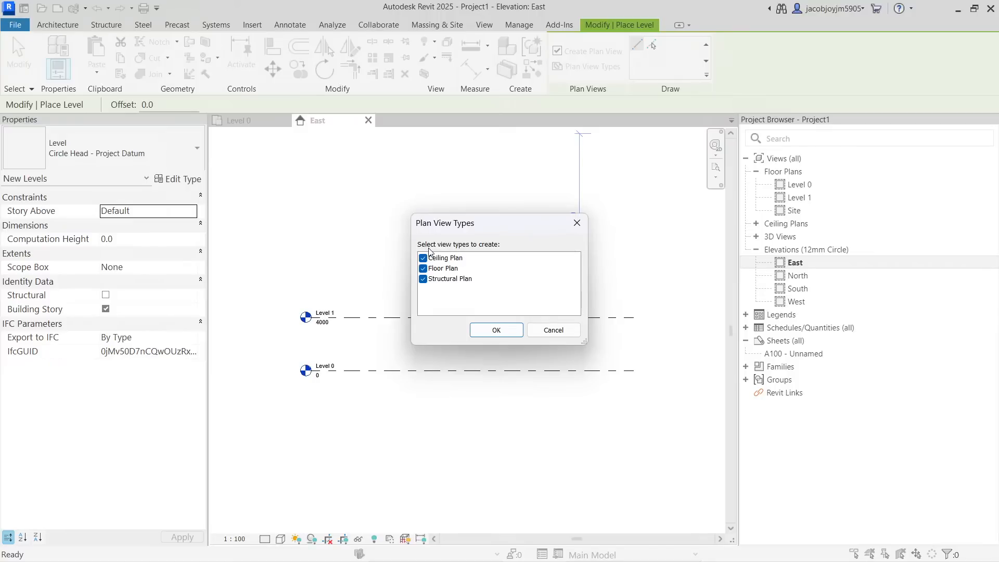
left_click(496, 330)
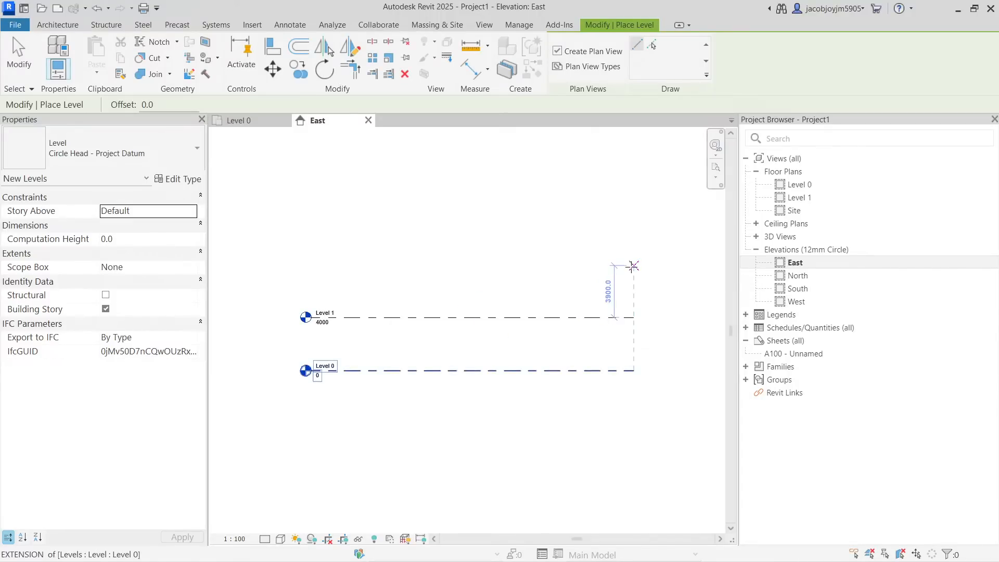
Draw a new level about 3700 mm above Level 1, aligned with both ends of the existing level lines.
left_click(631, 267)
left_click(311, 268)
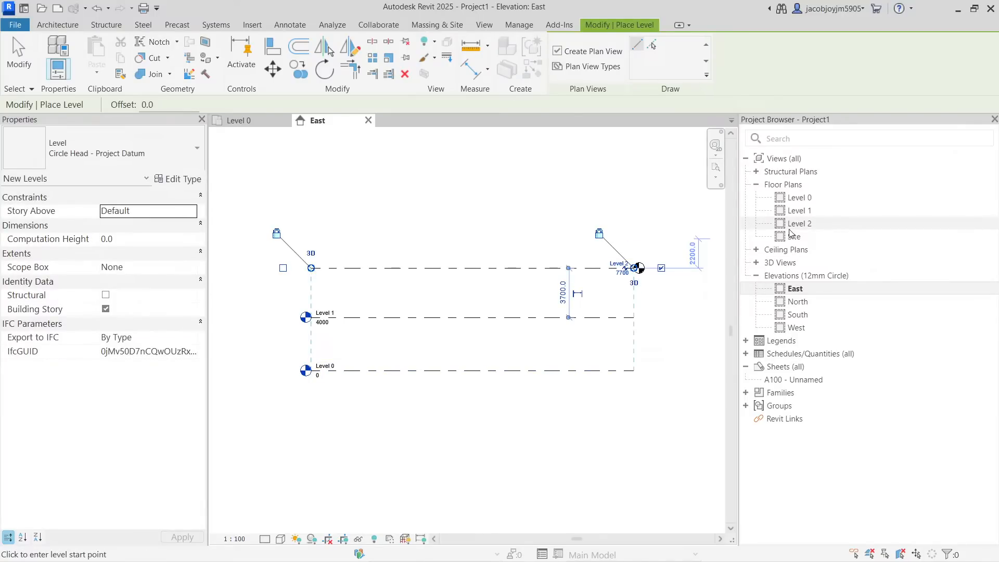
key("Escape")
key("Escape")
Open the Level 2 floor plan and make a plain duplicate of it.
double_click(812, 229)
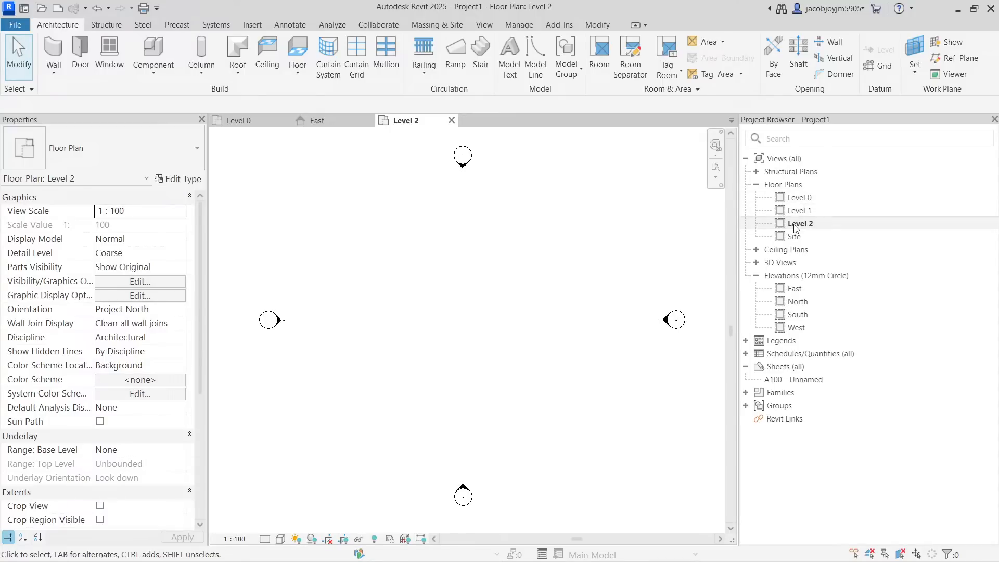
right_click(824, 227)
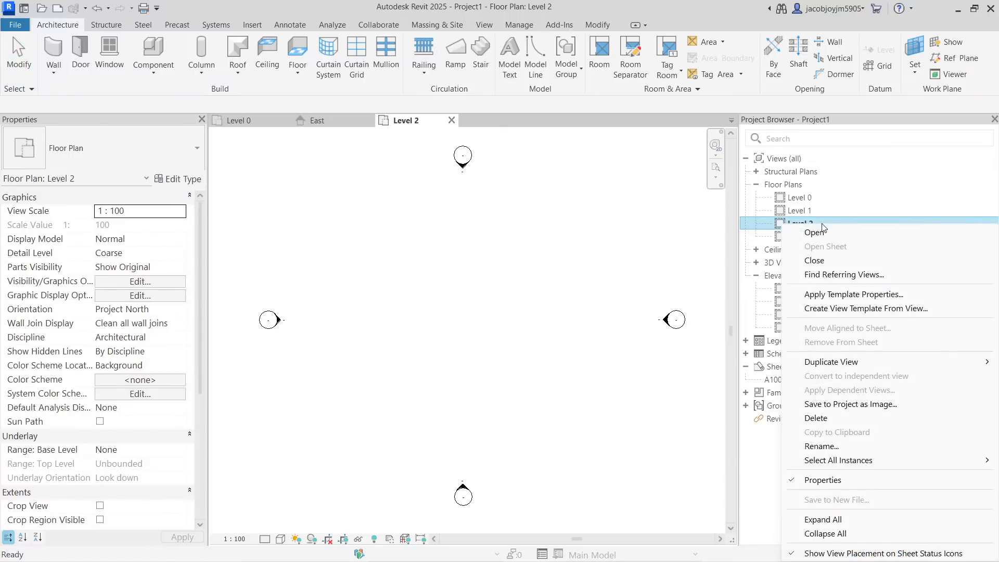
mouse_move(835, 361)
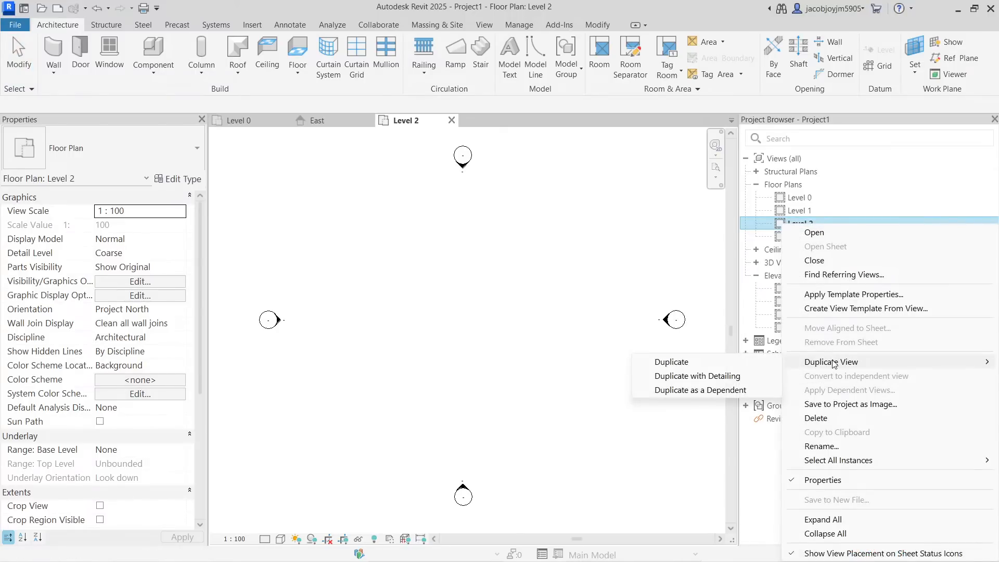
left_click(720, 363)
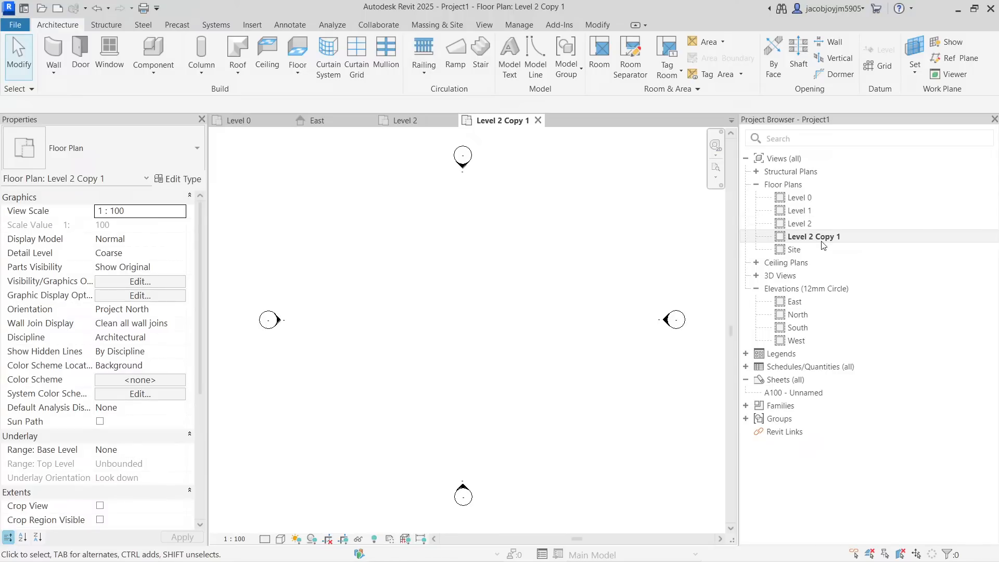
right_click(822, 237)
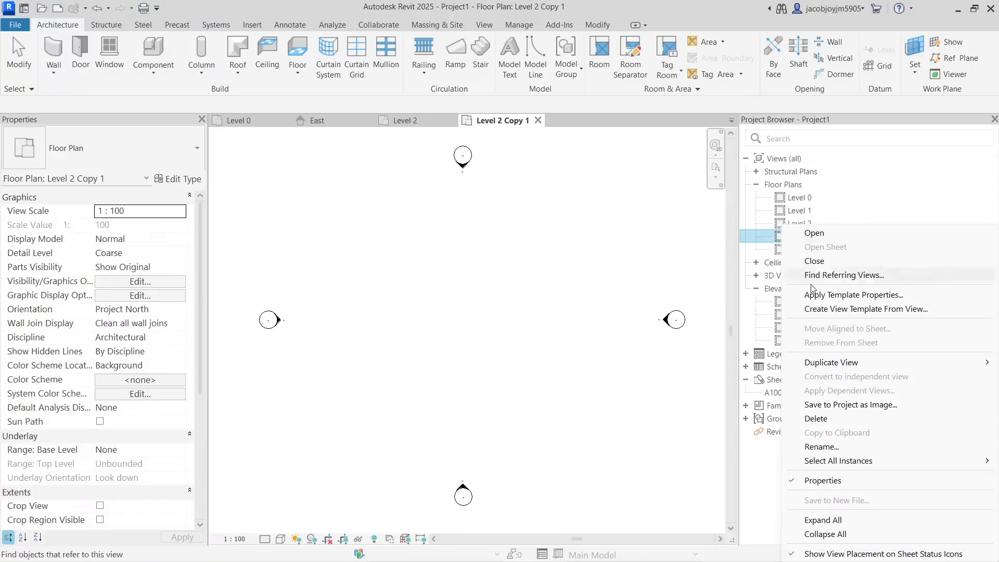
mouse_move(819, 367)
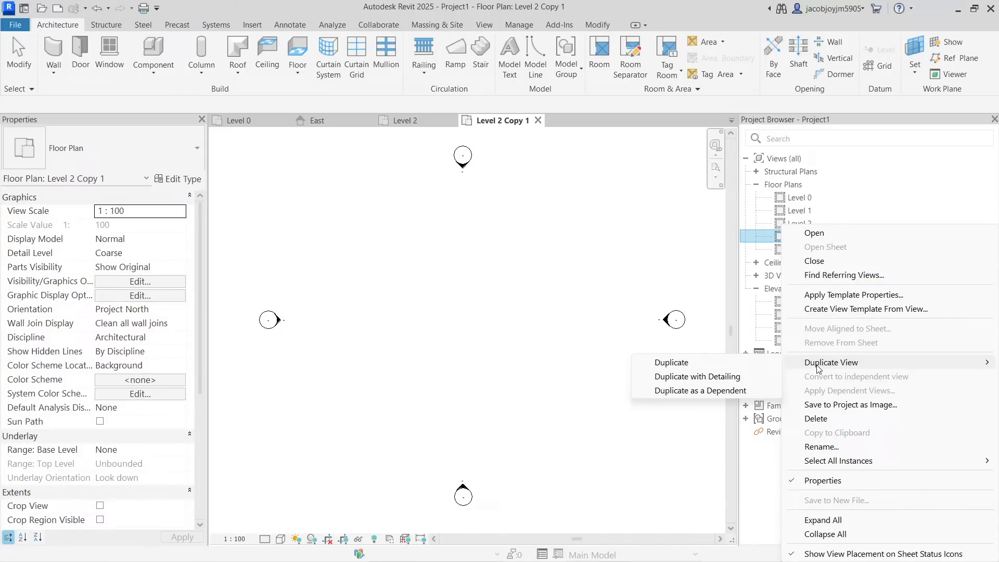
left_click(426, 331)
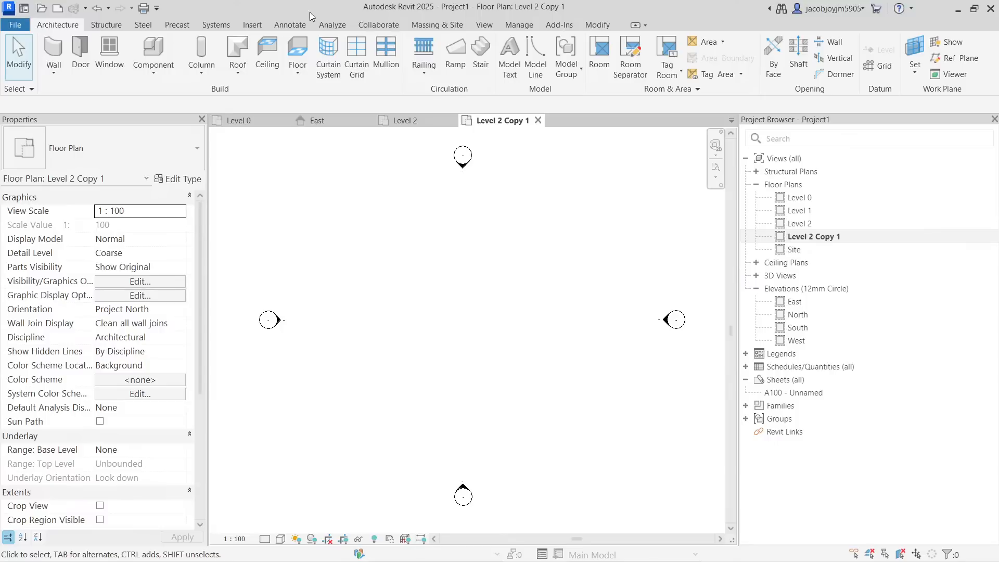
Draw a zigzag chain of five detail lines in the middle of the Level 2 Copy 1 floor plan.
left_click(290, 25)
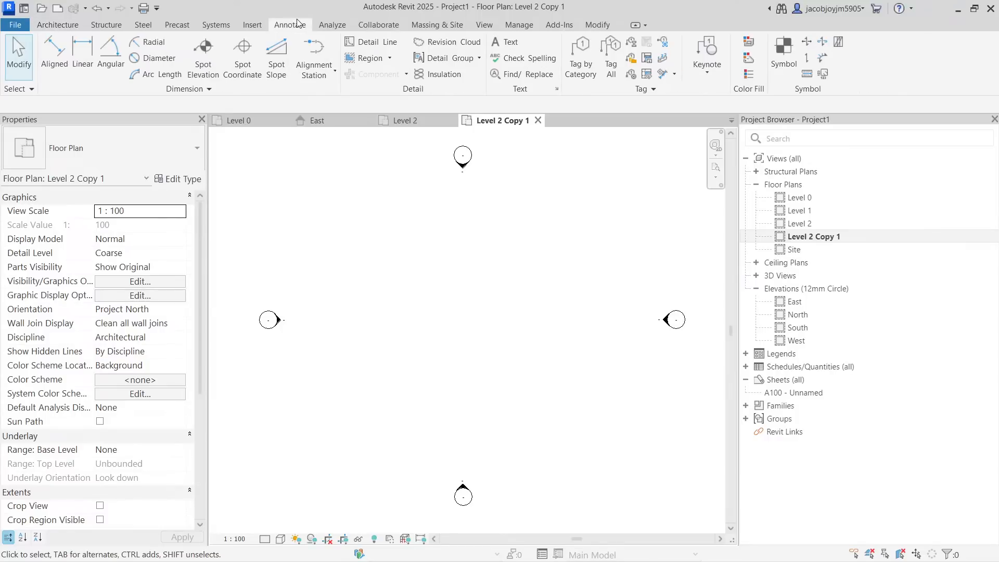
left_click(371, 50)
left_click(387, 296)
left_click(428, 256)
left_click(428, 375)
left_click(501, 302)
left_click(501, 394)
left_click(547, 309)
key("Escape")
key("Escape")
Duplicate the Level 2 Copy 1 floor plan without its detailing, and reopen the source view to compare.
right_click(833, 237)
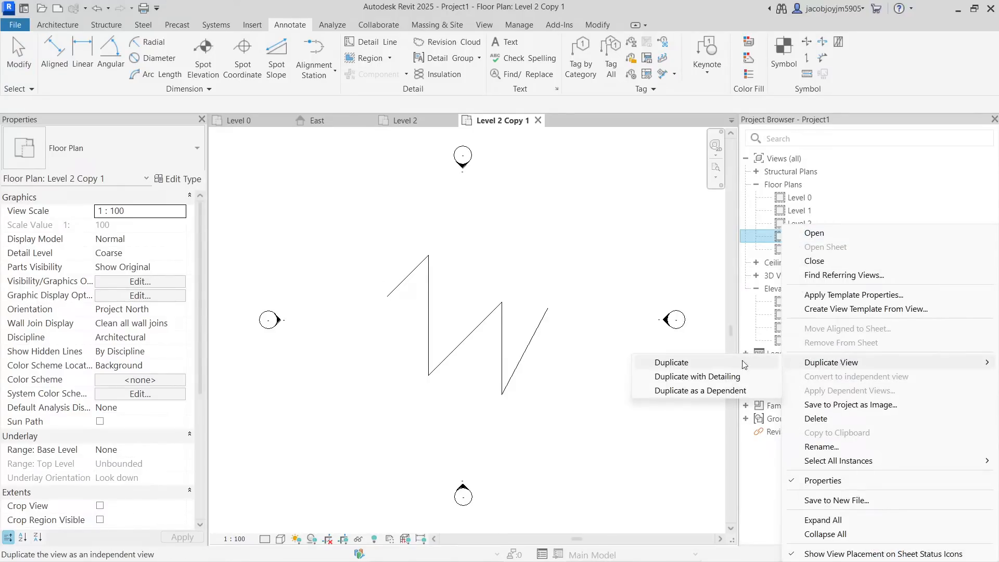
left_click(718, 367)
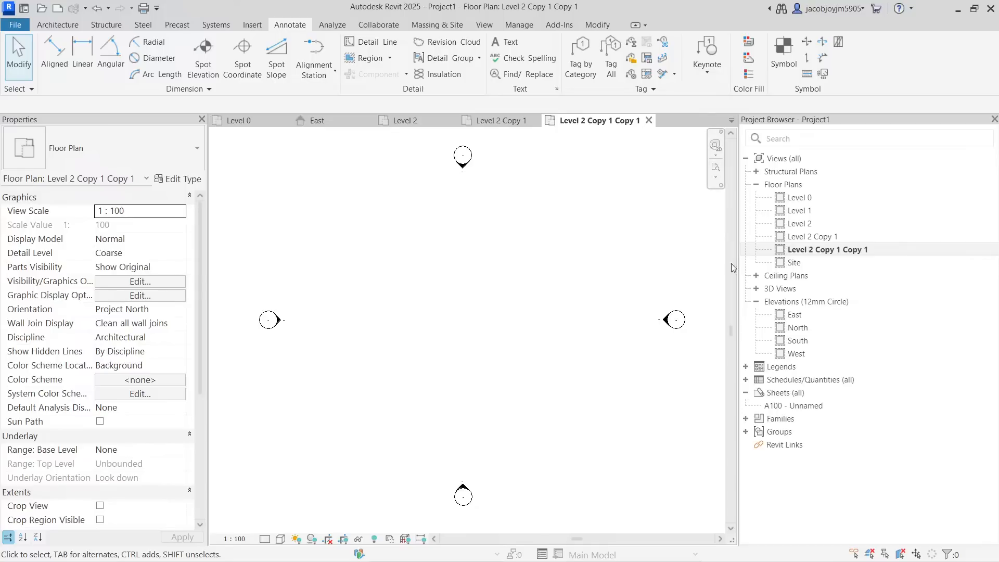
double_click(818, 239)
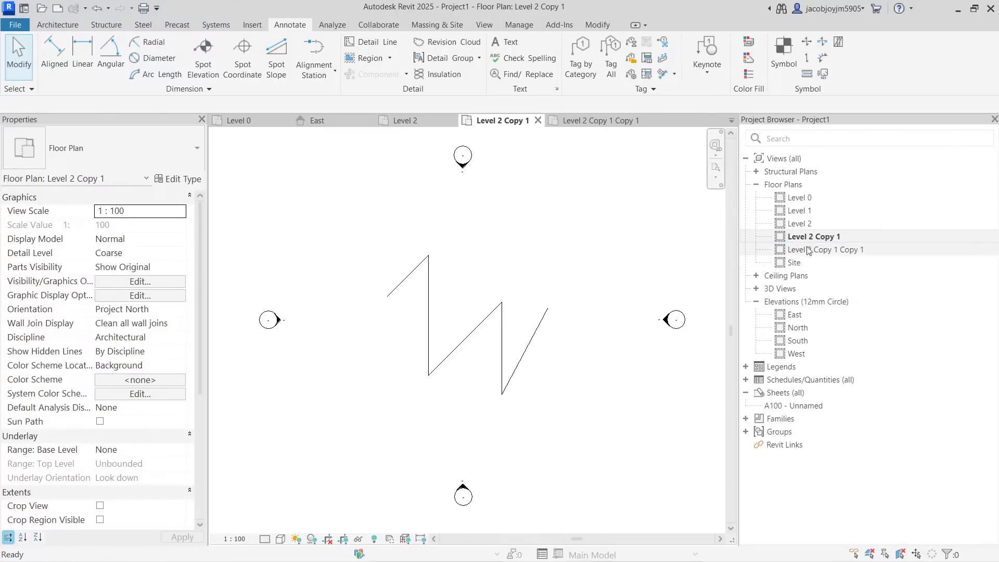
Make a second plain duplicate of the Level 2 Copy 1 floor plan.
right_click(818, 241)
mouse_move(829, 364)
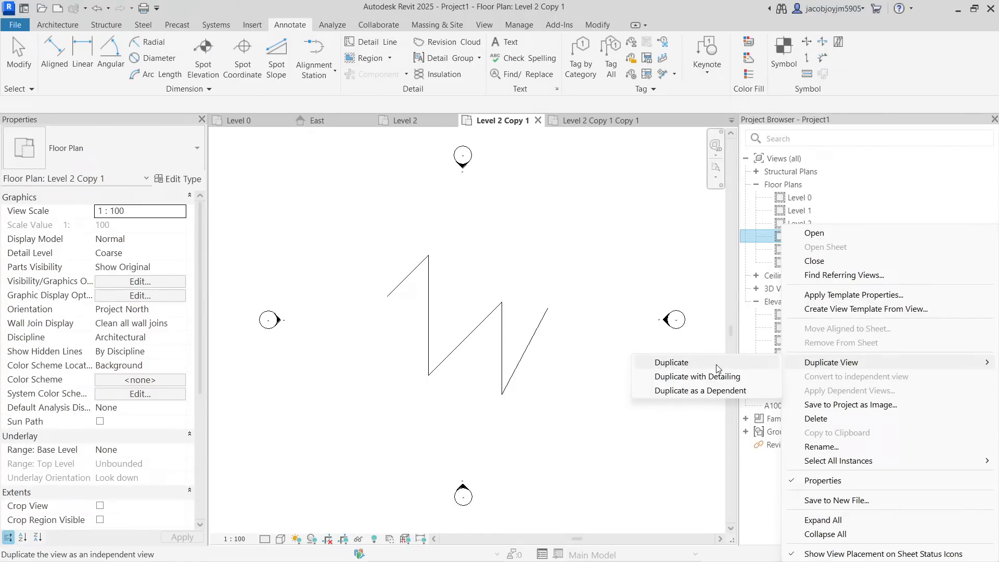
left_click(717, 363)
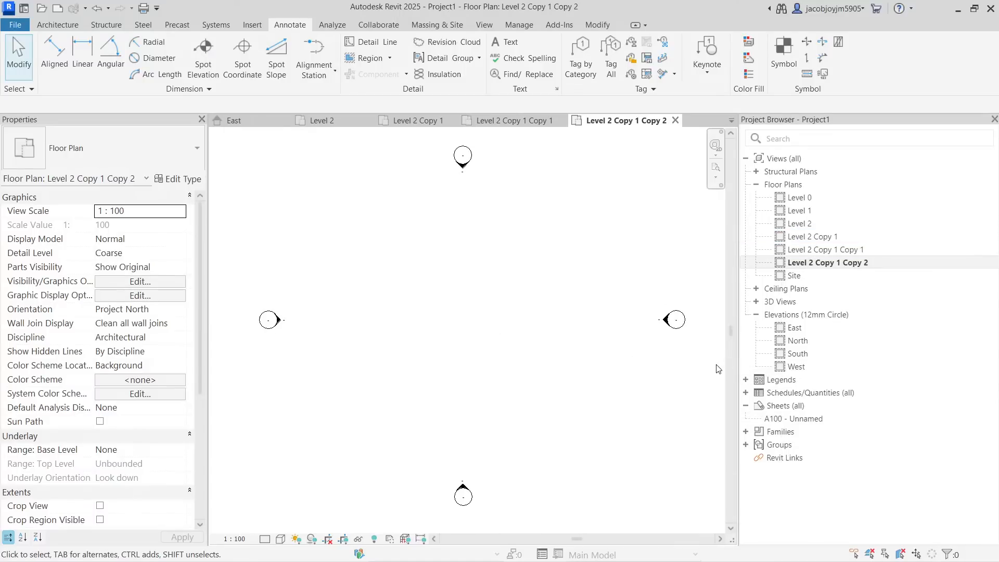
Duplicate the Level 2 Copy 1 floor plan with detailing and check the copied zigzag lines by selecting them.
double_click(817, 237)
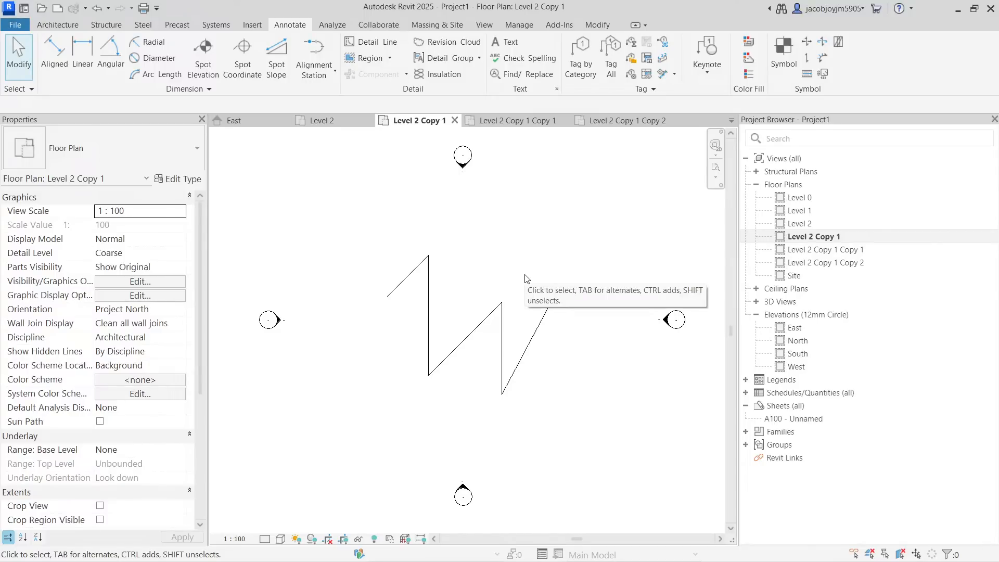
right_click(813, 240)
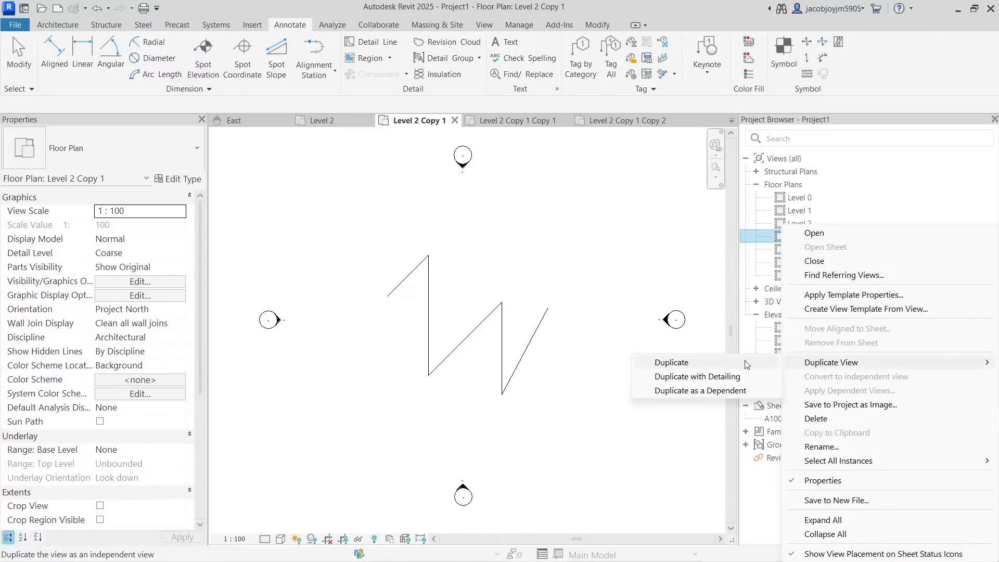
left_click(697, 376)
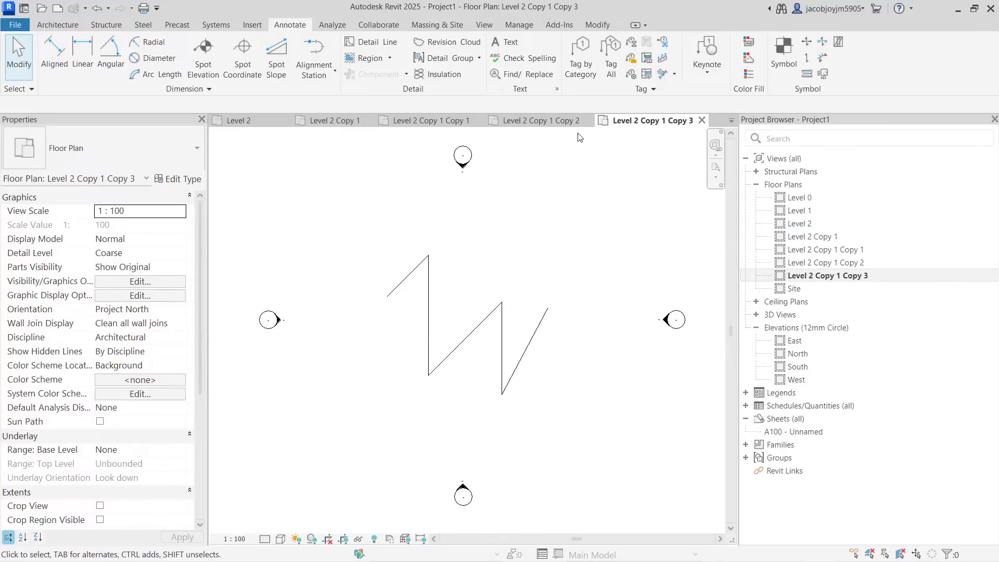
left_click_drag(352, 230, 606, 445)
left_click(586, 399)
Duplicate the Level 2 Copy 1 floor plan as a dependent view and compare the properties of parent and dependent.
right_click(852, 237)
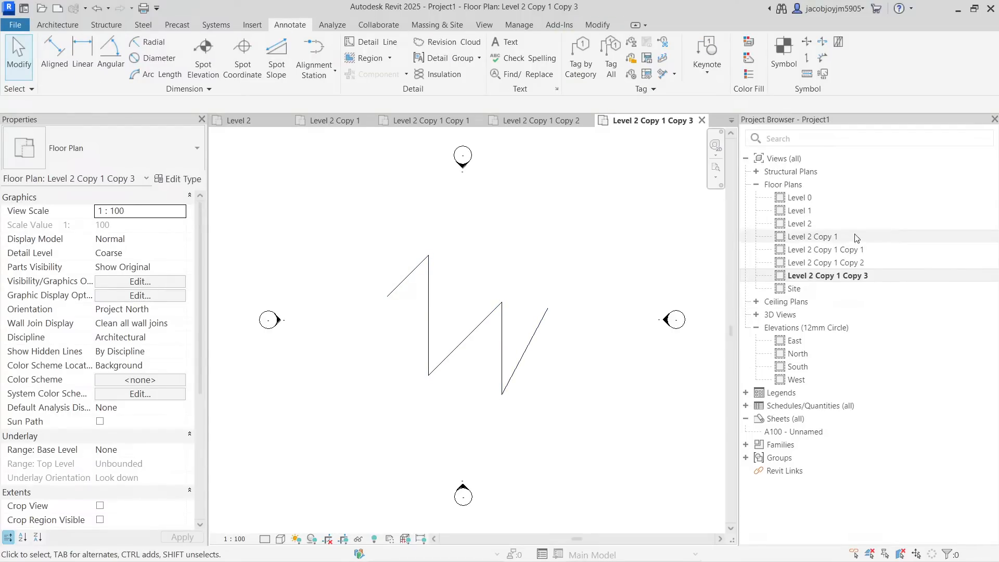
mouse_move(833, 362)
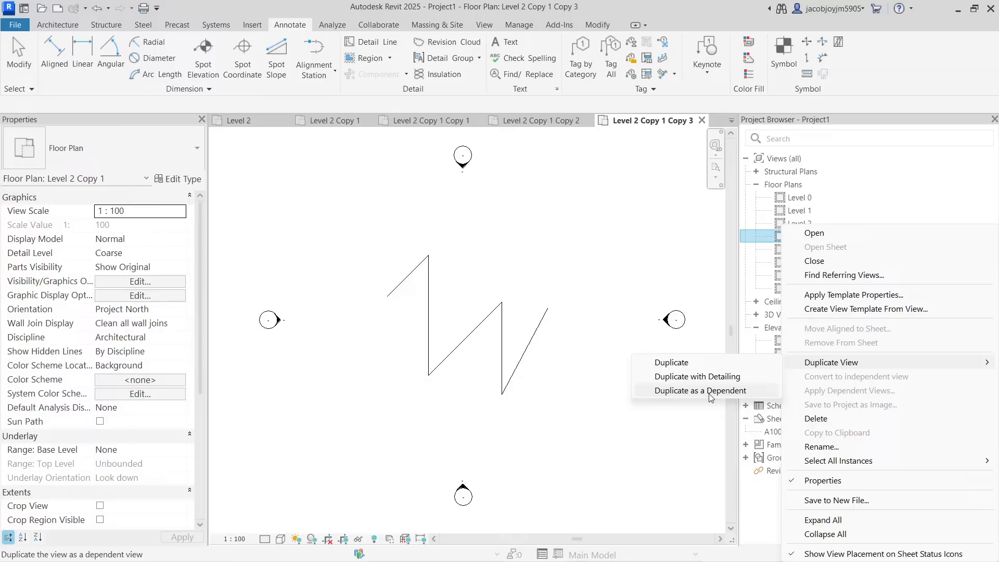
left_click(707, 395)
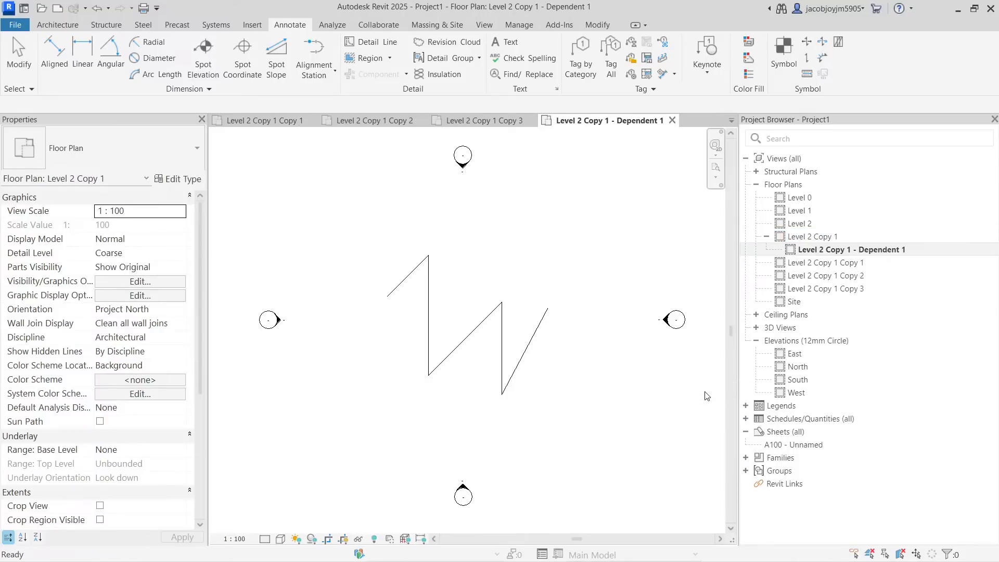
left_click(835, 236)
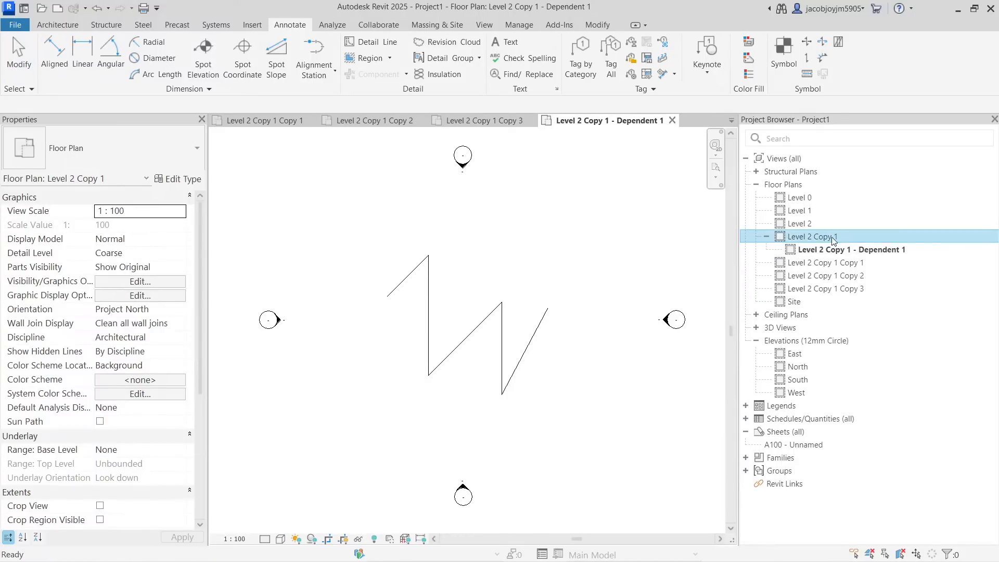
left_click(836, 249)
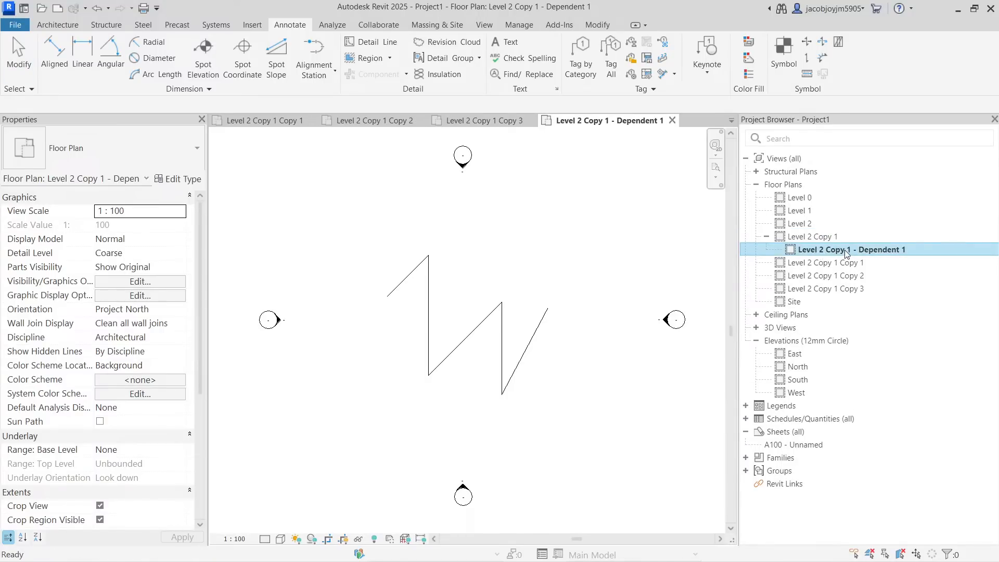
Place an aligned dimension between the zigzag's two parallel diagonal lines in the parent view Level 2 Copy 1.
double_click(833, 237)
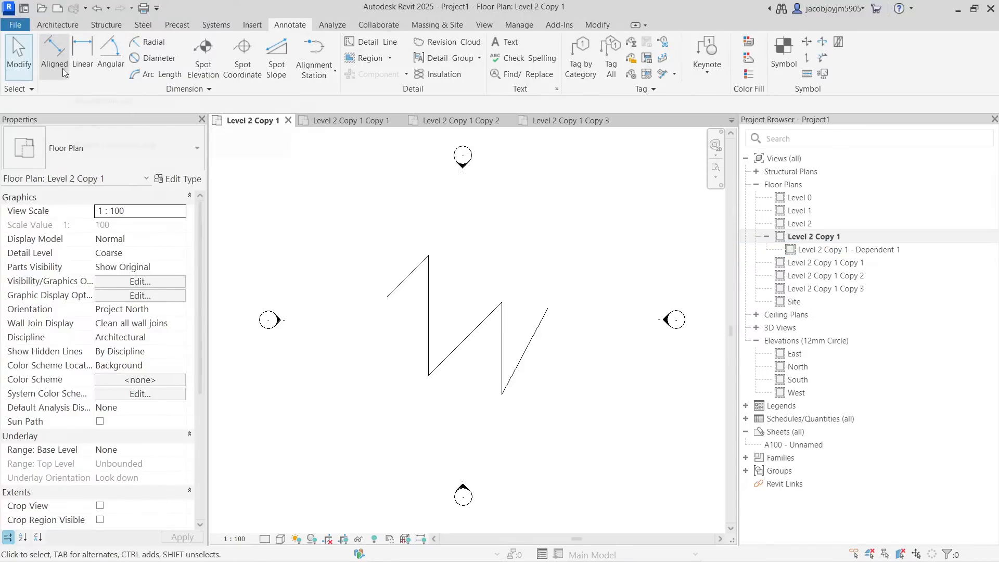
left_click(54, 55)
left_click(389, 295)
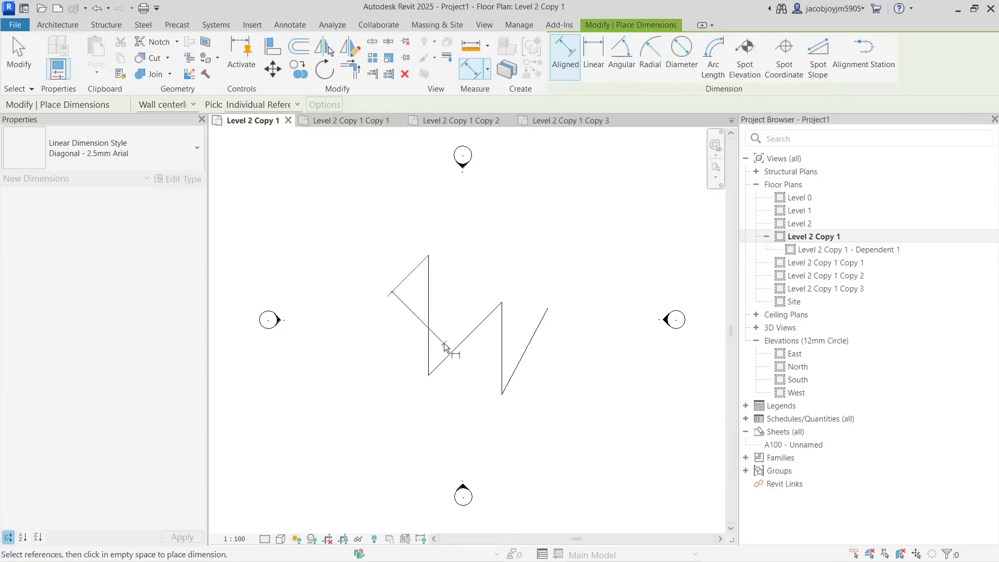
left_click(428, 374)
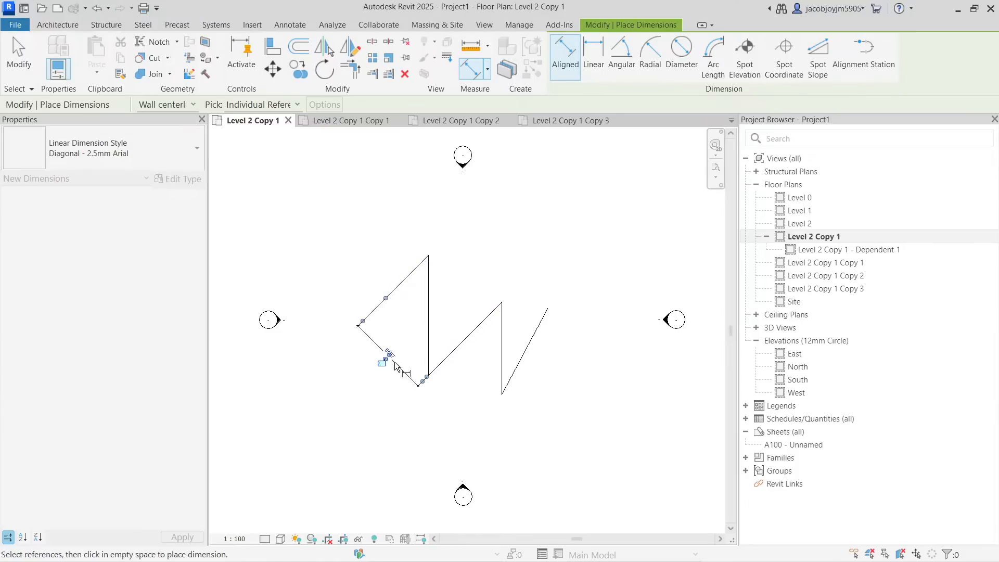
left_click(401, 395)
Set the scale of the dependent view to 1 : 50 and reopen the parent view to compare.
double_click(817, 249)
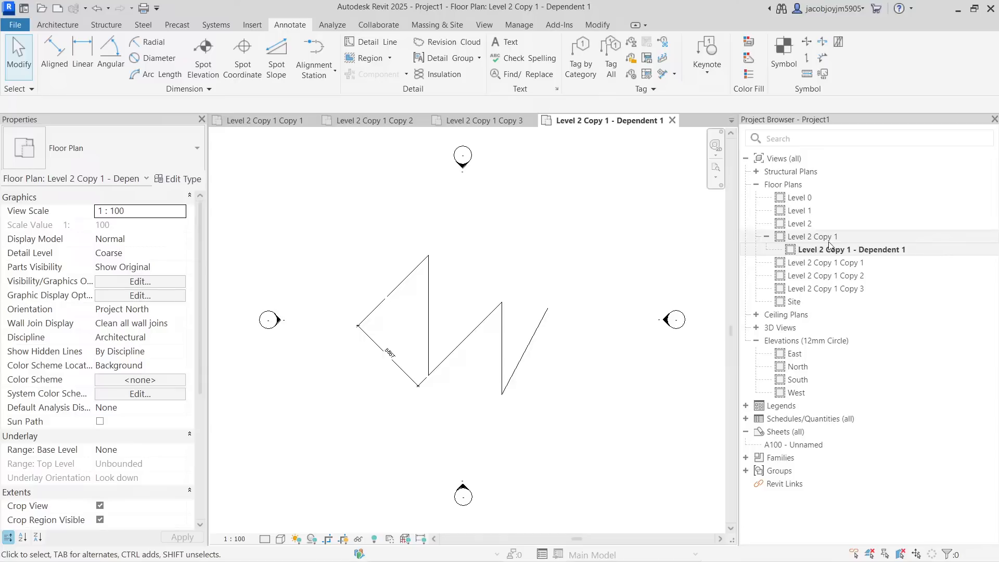
left_click(234, 538)
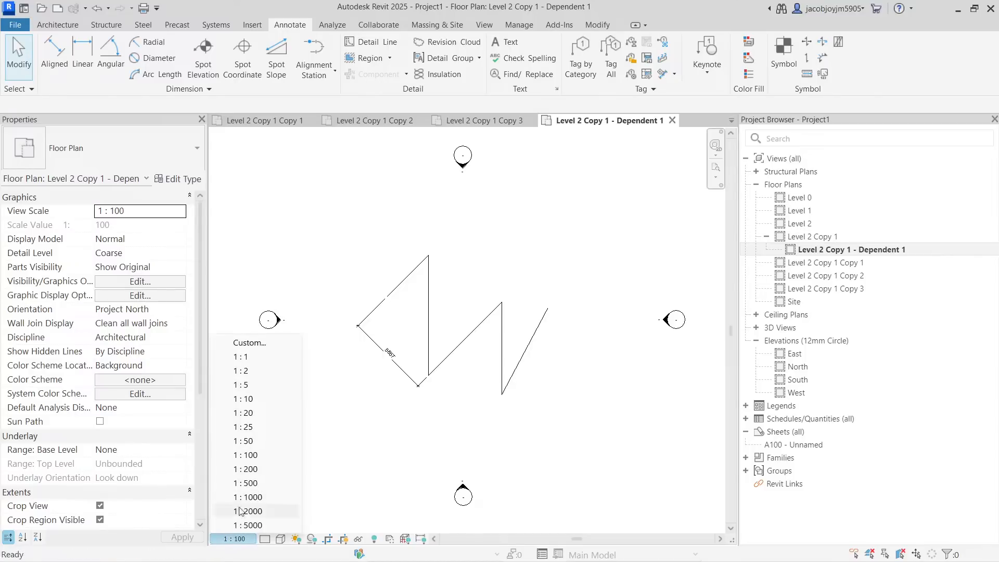
left_click(243, 441)
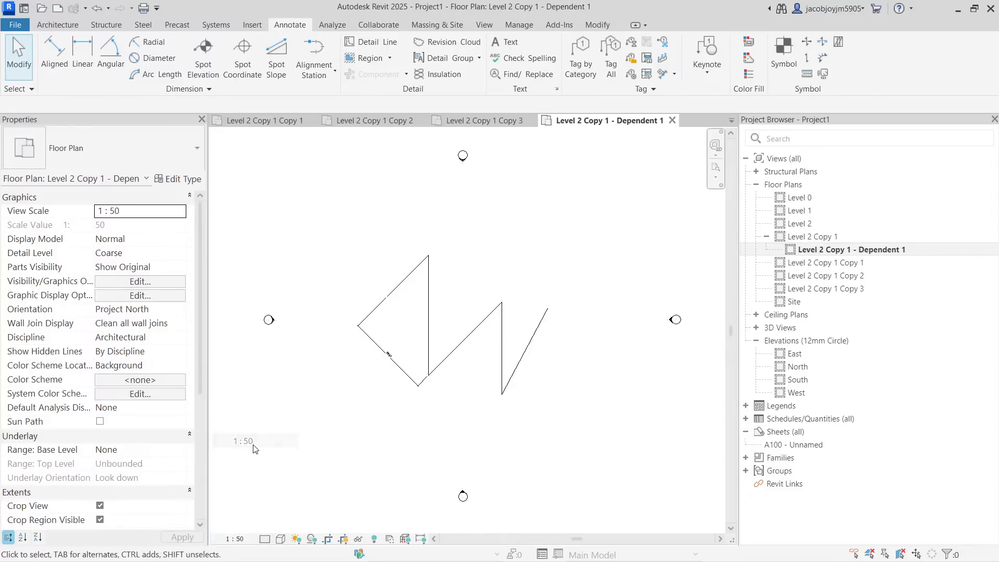
double_click(804, 237)
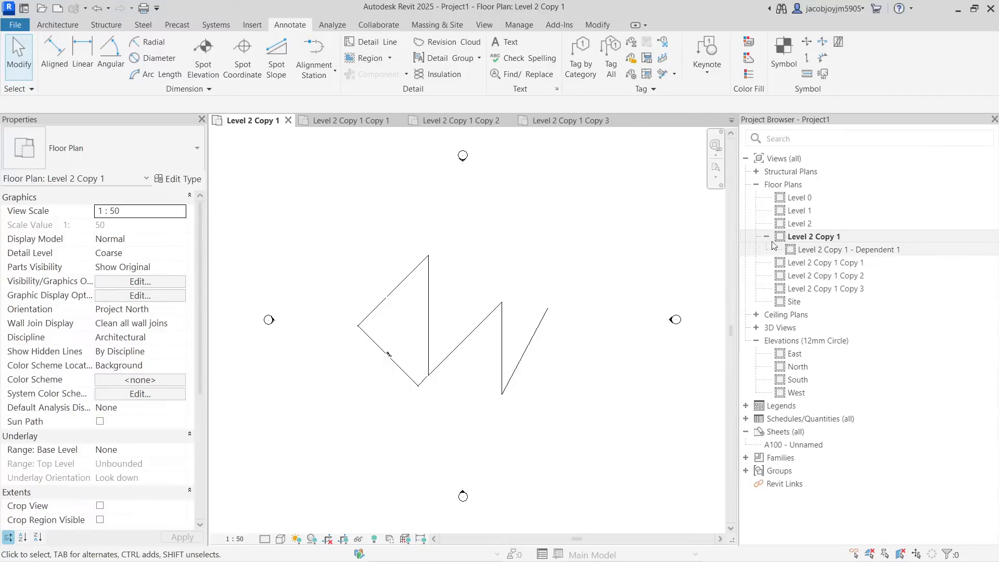
Create additional floor plans for Level 0, Level 1 and Level 2 with duplication of existing views allowed, and check them in the project browser.
left_click(484, 25)
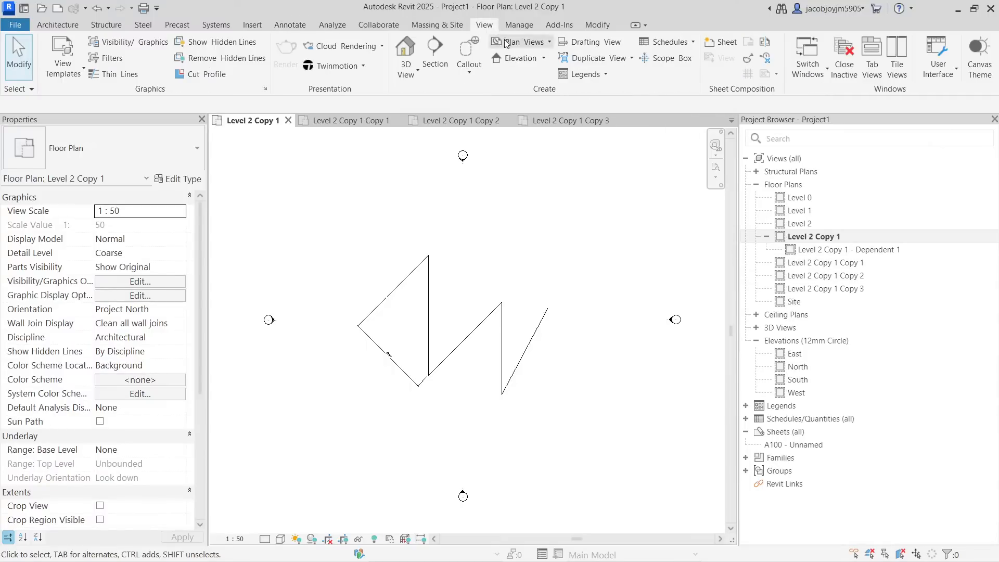
left_click(529, 45)
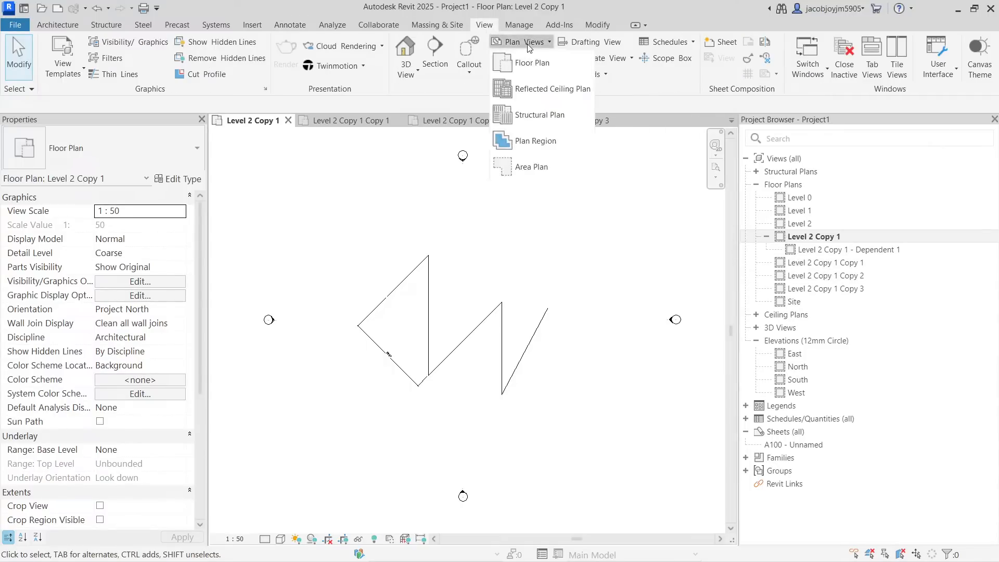
left_click(557, 64)
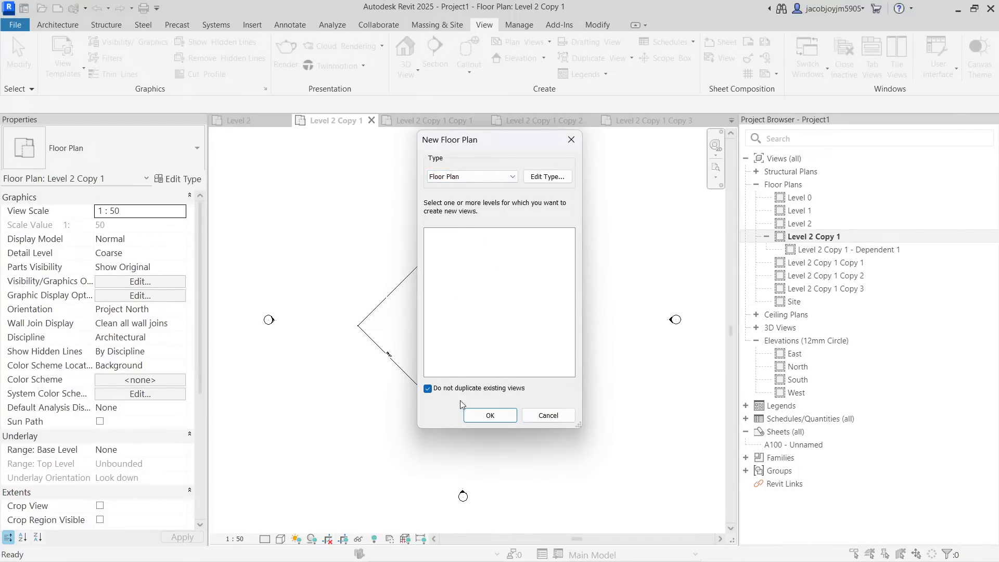
left_click(445, 393)
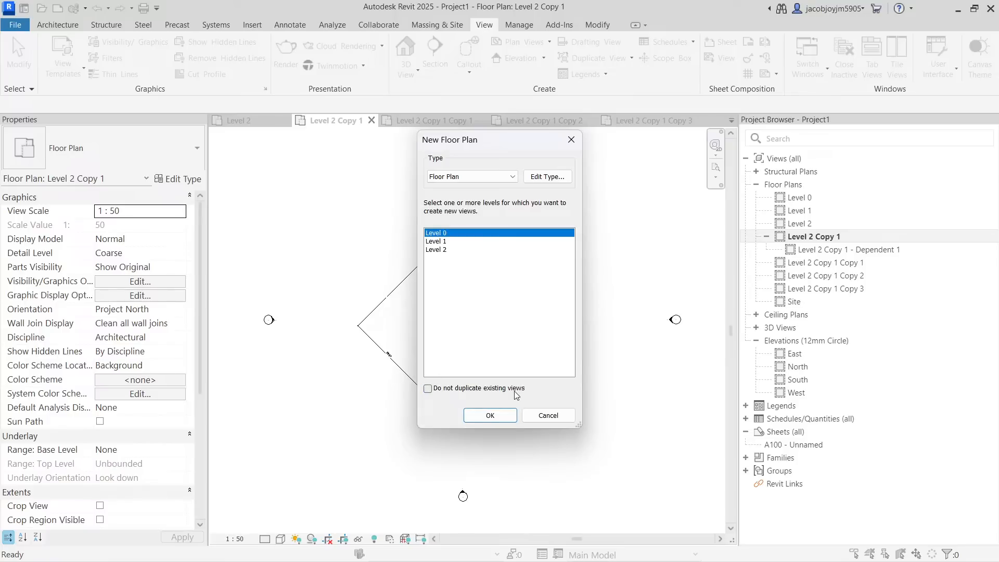
left_click(436, 250, "shift")
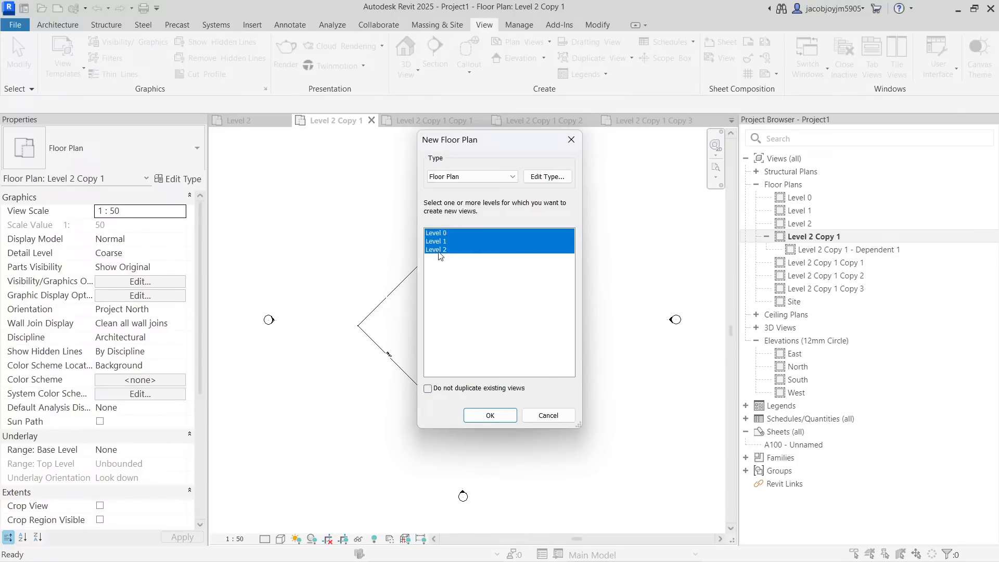
left_click(490, 416)
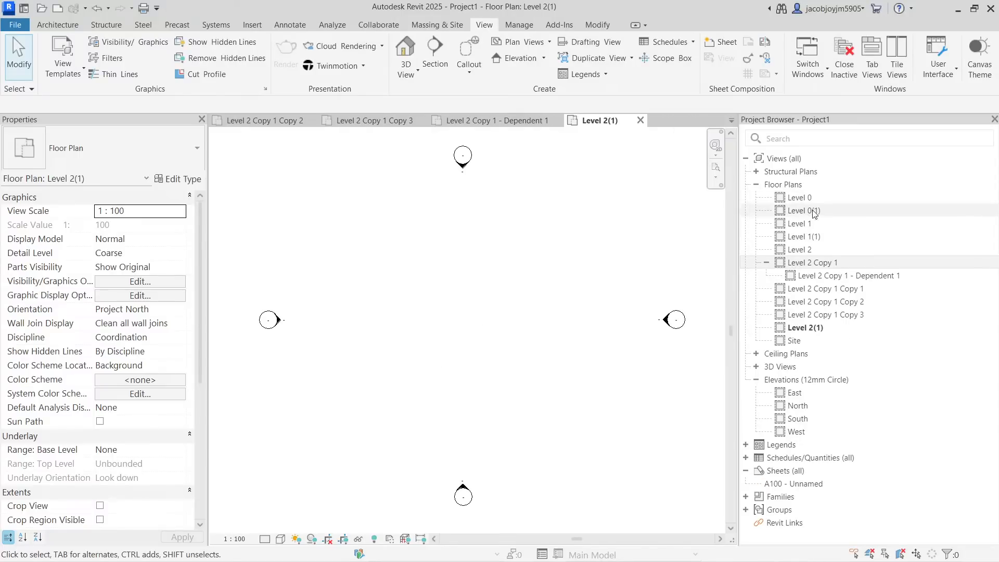
left_click(832, 210)
left_click(830, 237)
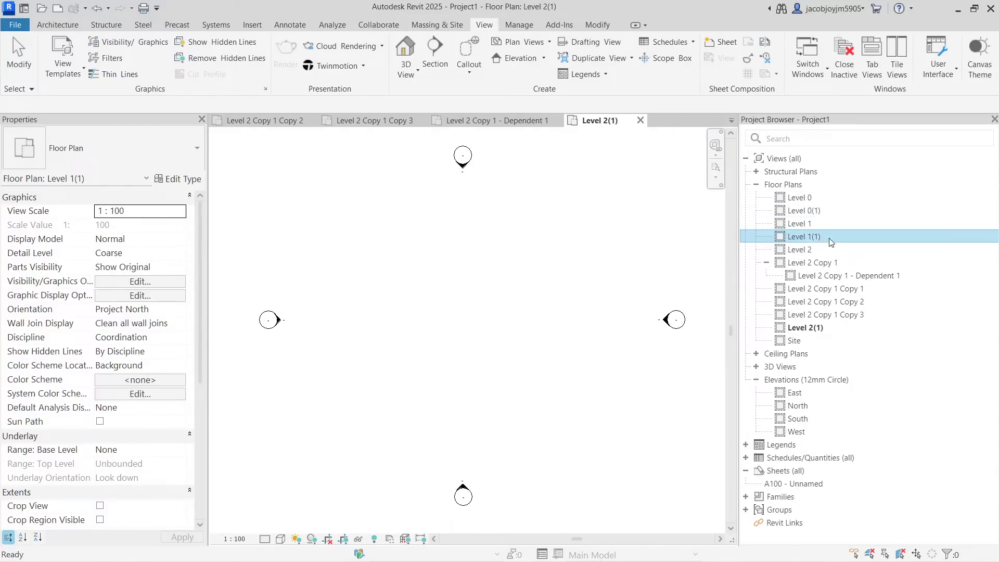
Compare the view properties of the Level 2(1), Level 0, Level 0(1), Level 1 and Level 1(1) floor plans.
left_click(827, 329)
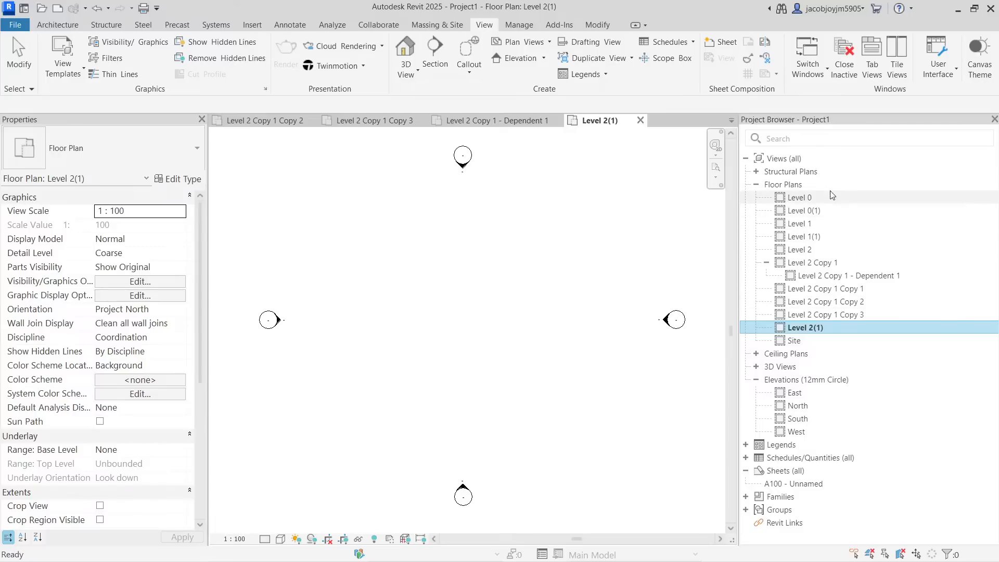
left_click(816, 202)
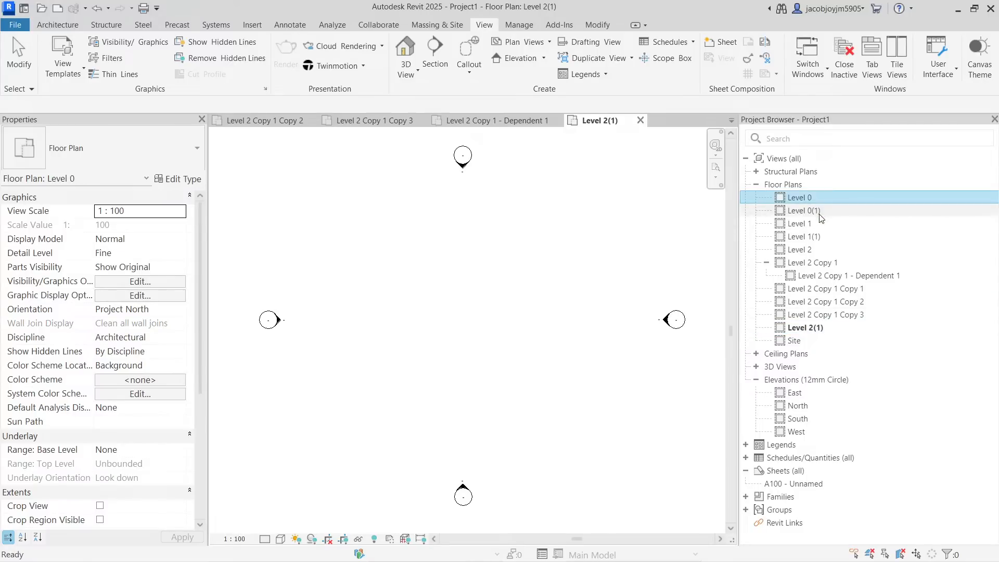
left_click(819, 213)
left_click(820, 224)
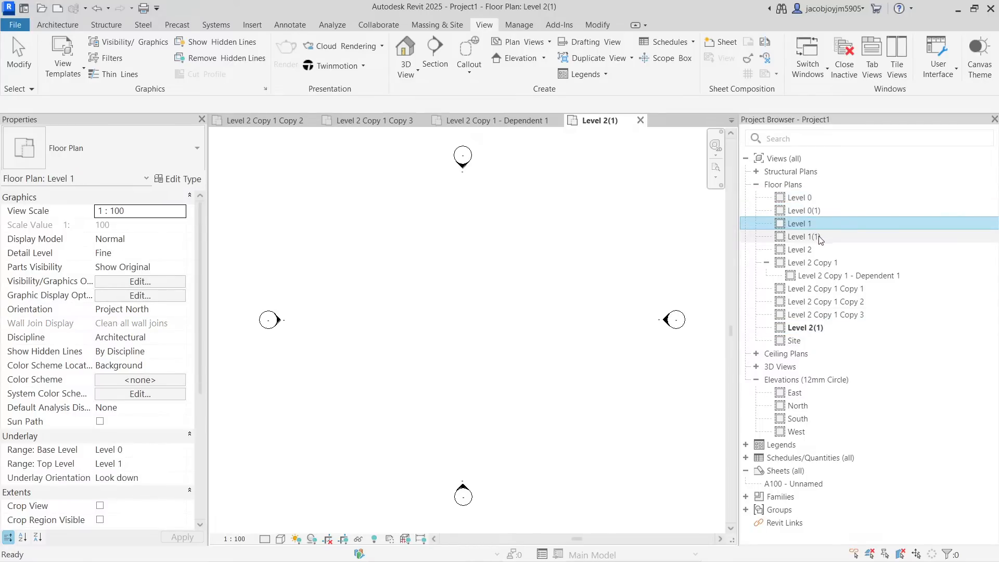
left_click(819, 238)
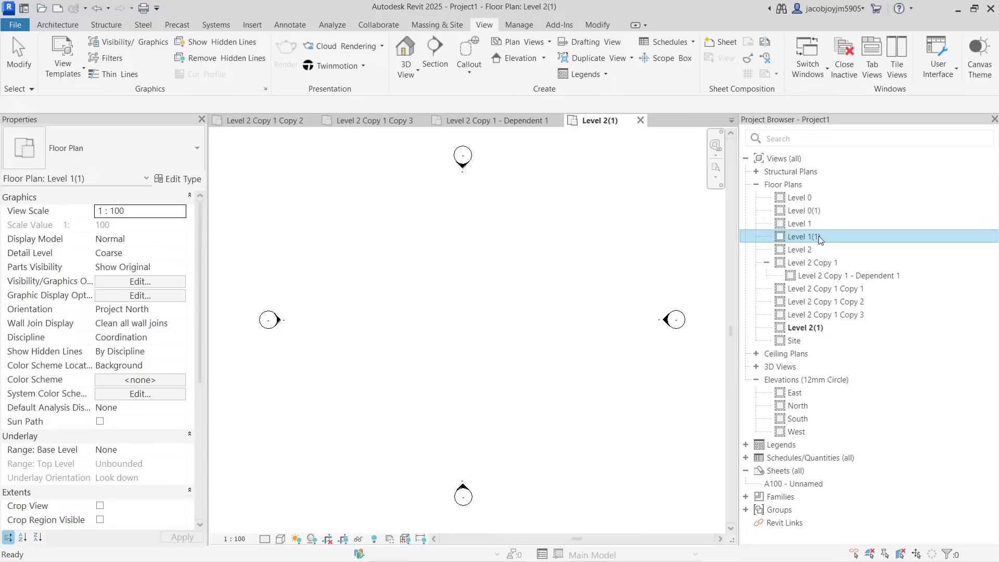
Start a new floor plan and duplicate its Floor Plan view type under the name Wall Setting Out.
left_click(526, 42)
left_click(532, 63)
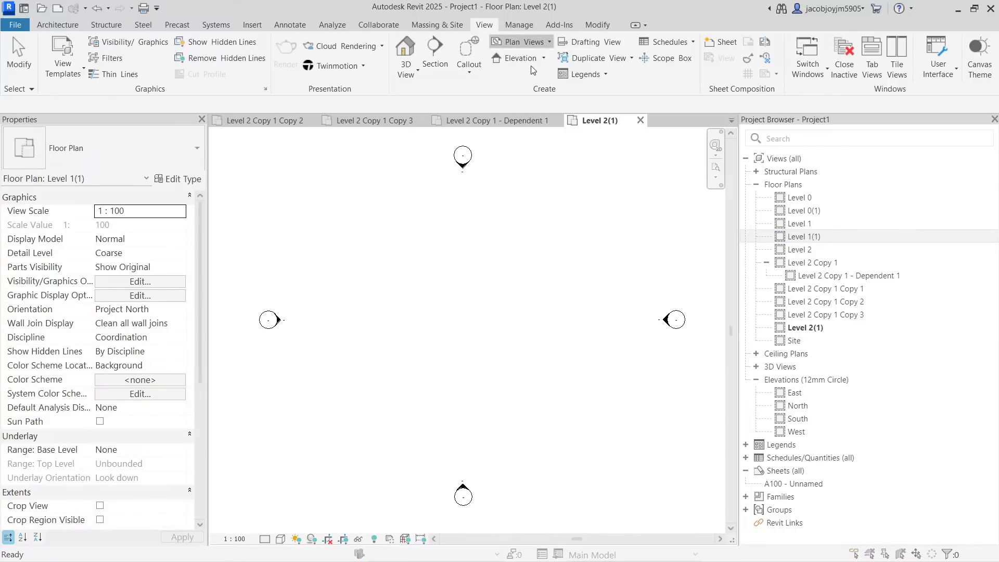
left_click(480, 178)
left_click(479, 178)
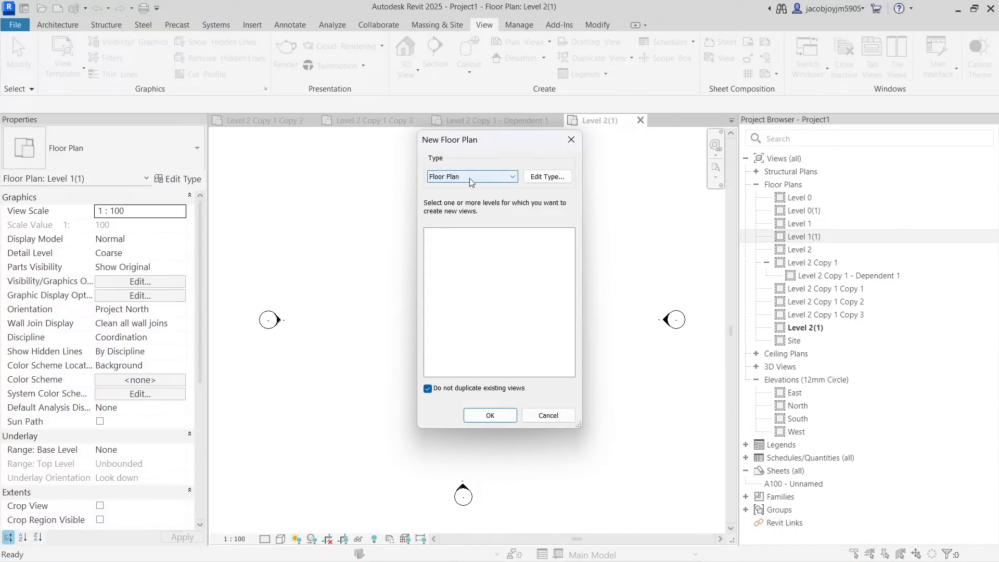
left_click(557, 178)
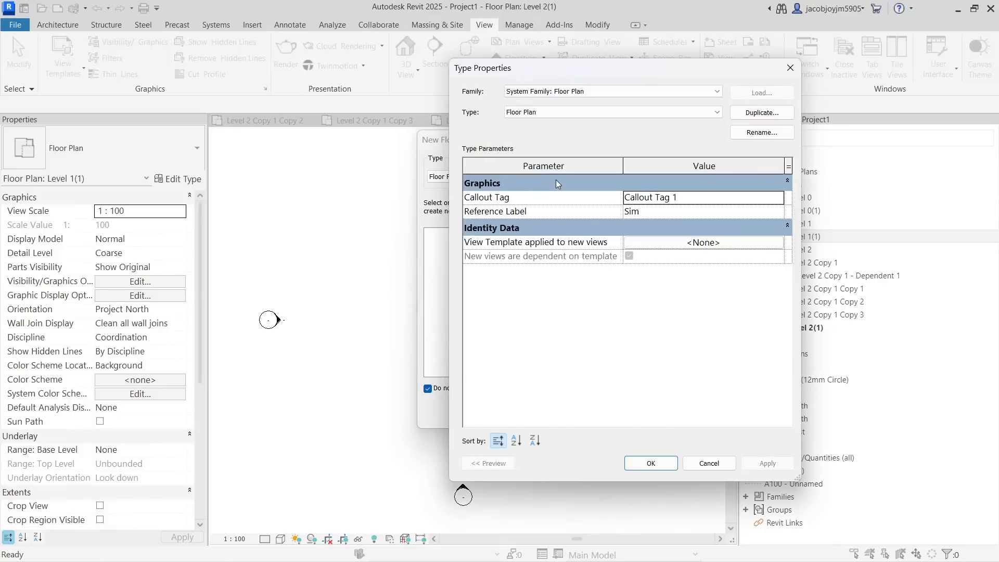
left_click(762, 112)
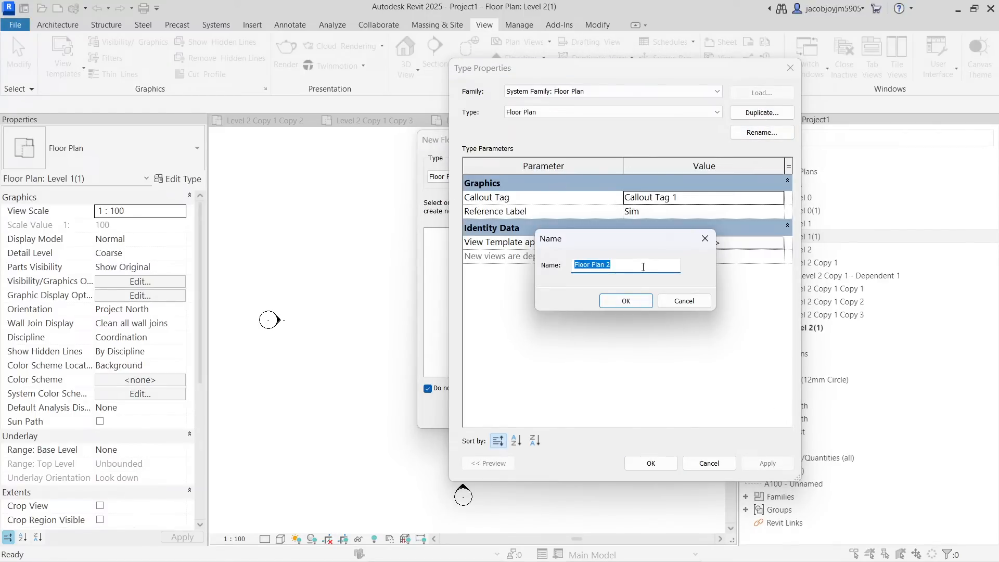
type("Wall Setting Out")
left_click(641, 302)
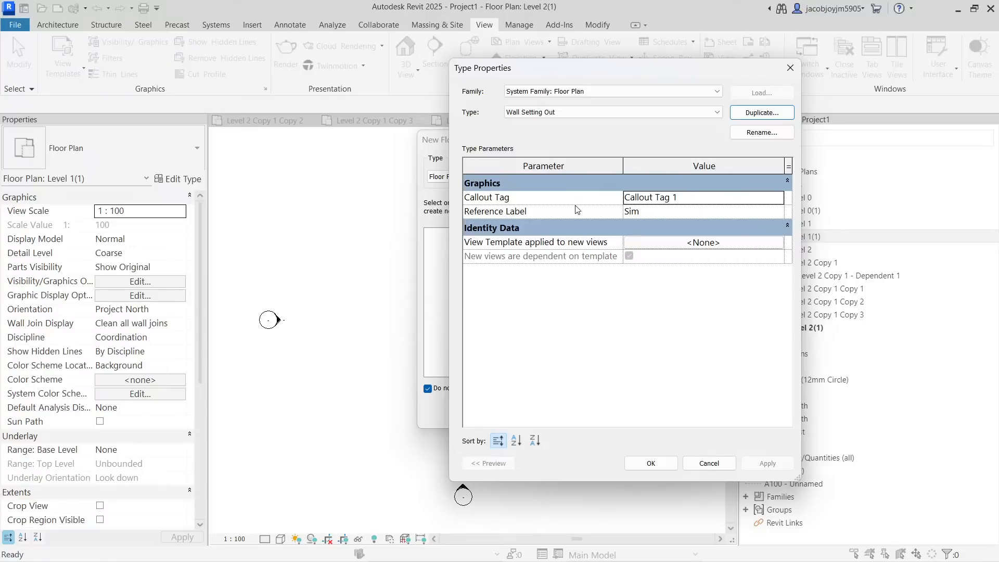
Duplicate the Architectural Plan view template as Wall setting Out for the new view type.
left_click(708, 246)
left_click(707, 244)
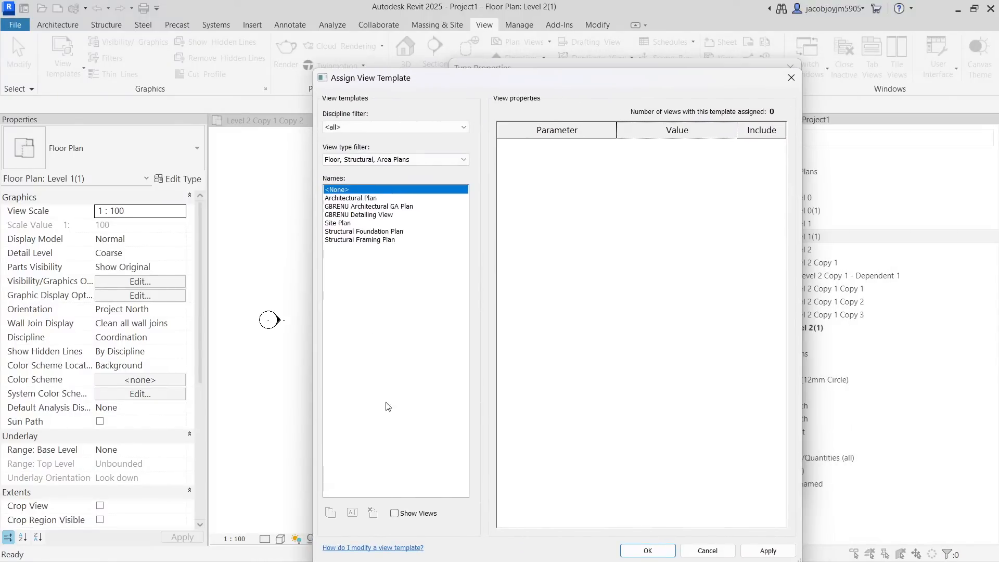
left_click(352, 200)
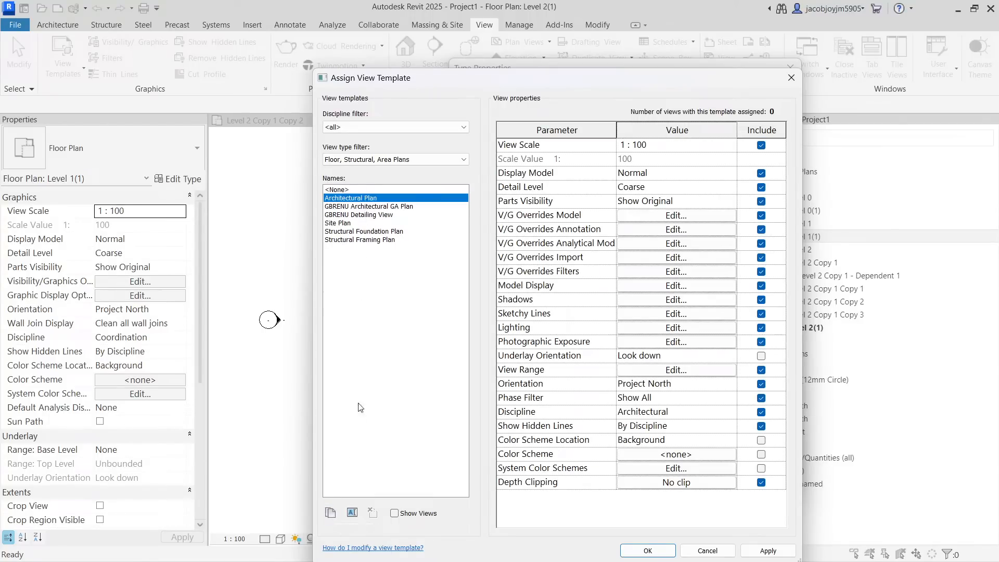
left_click(330, 513)
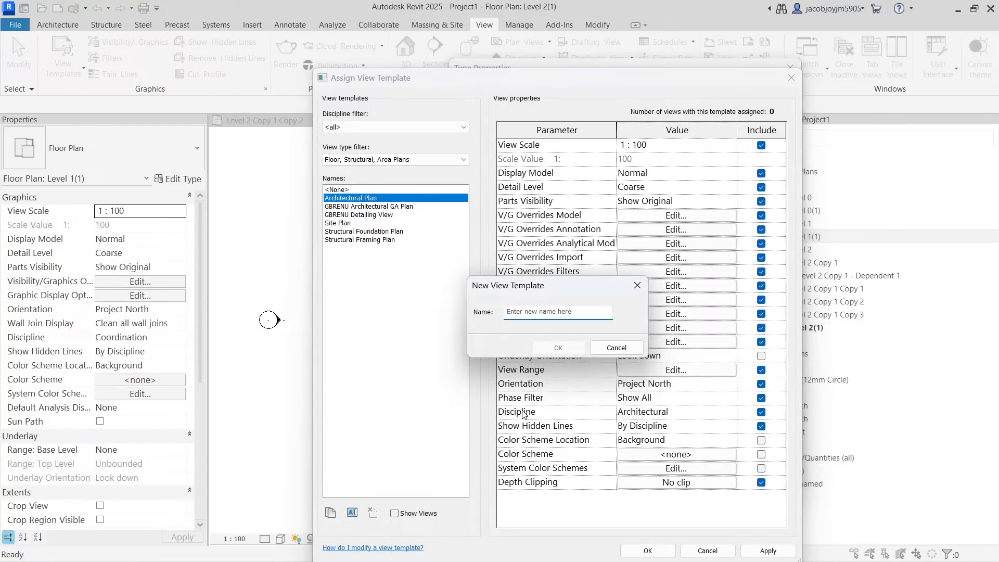
type("Wall setting")
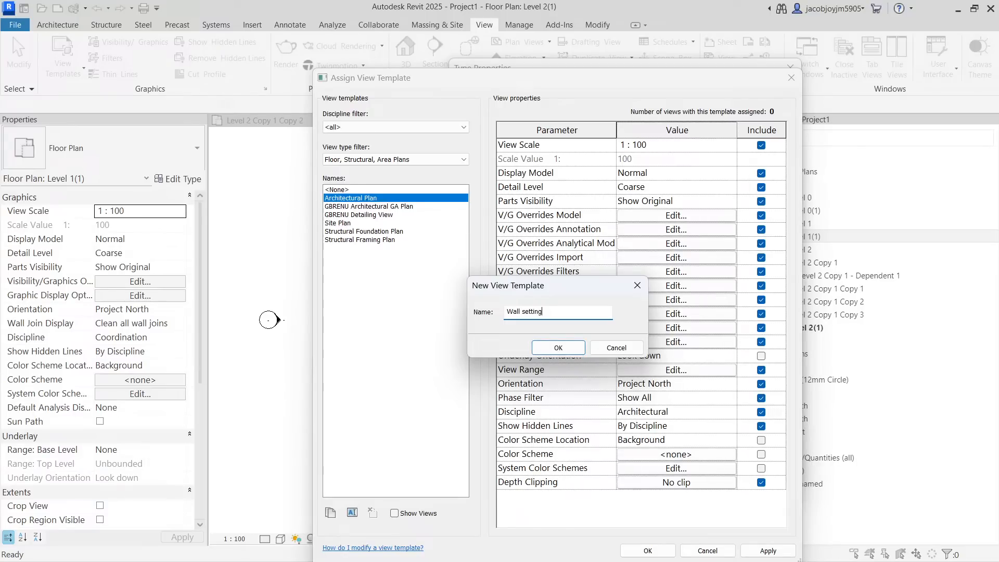
type(" Out")
left_click(558, 348)
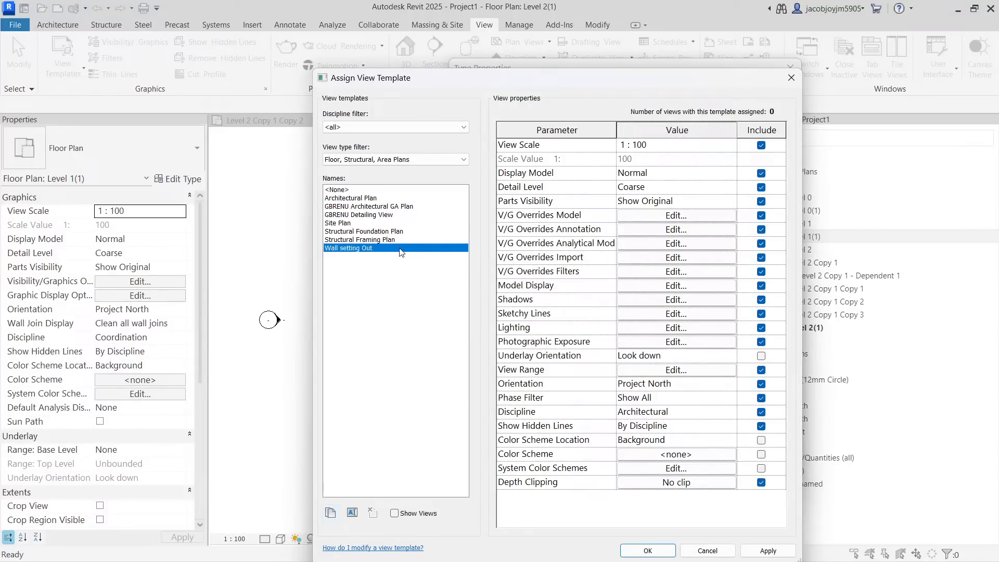
Set every listed model category except Walls to halftone in the Wall setting Out template and assign the template to the view type.
left_click(663, 218)
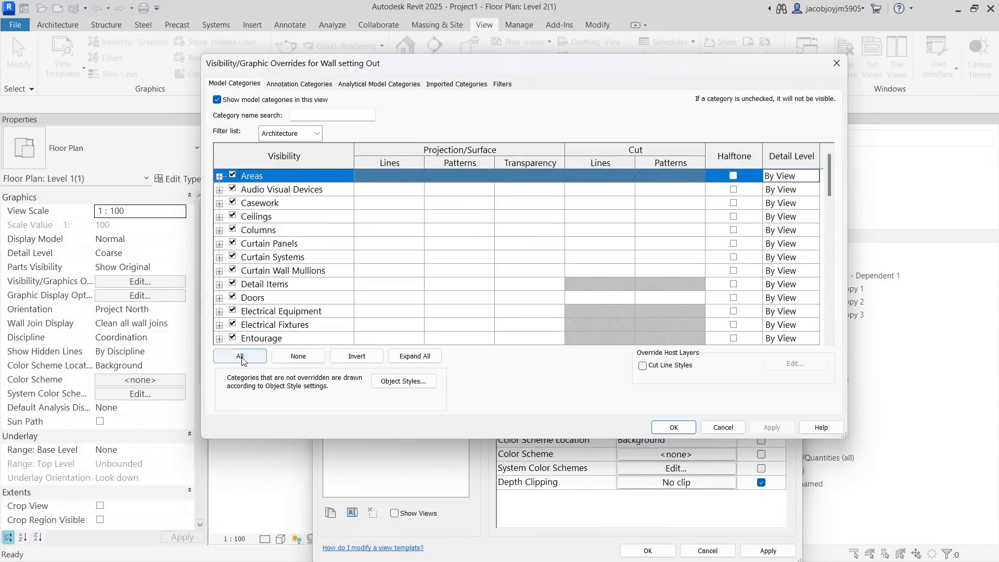
left_click(240, 356)
left_click_drag(830, 170, 829, 315)
left_click(278, 325, "ctrl")
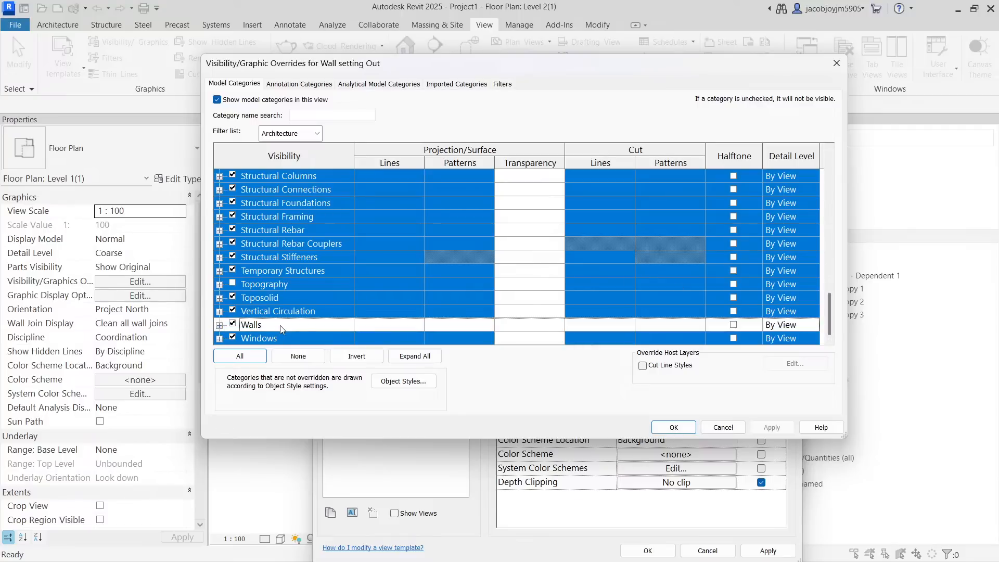
left_click(734, 311)
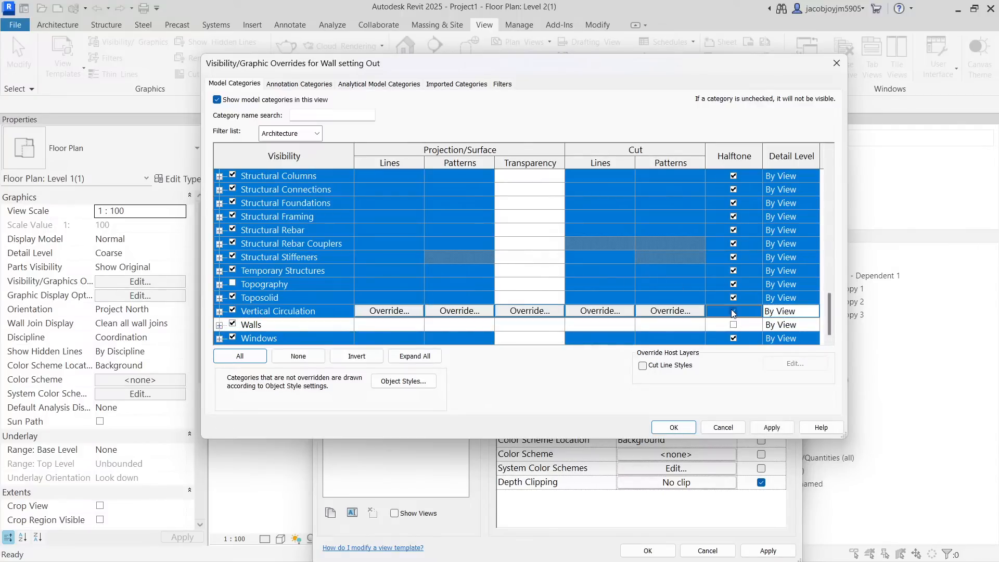
left_click(684, 427)
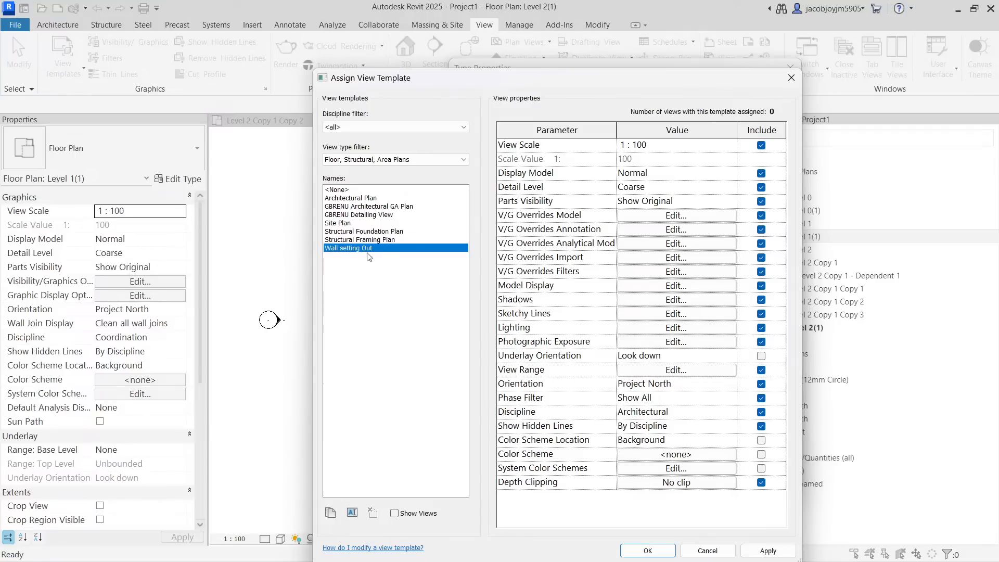
left_click(639, 548)
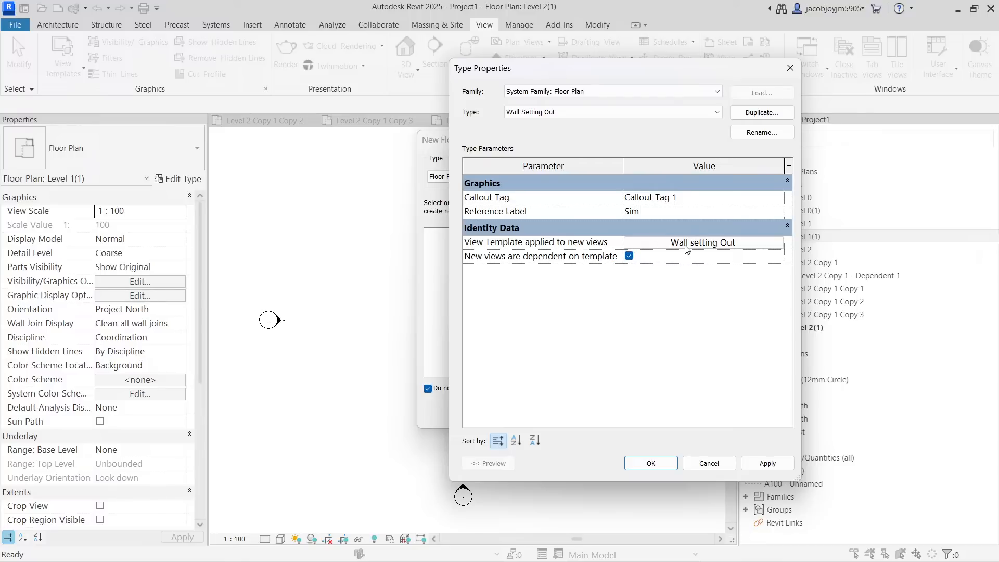
Check the callout tag and reference label of the Wall Setting Out type and accept the type properties.
left_click(701, 197)
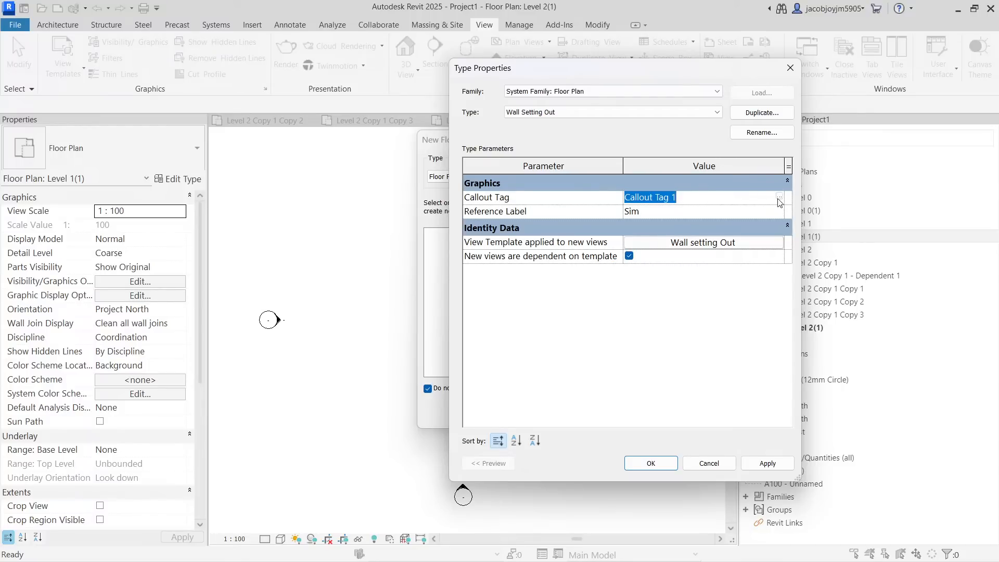
left_click(676, 212)
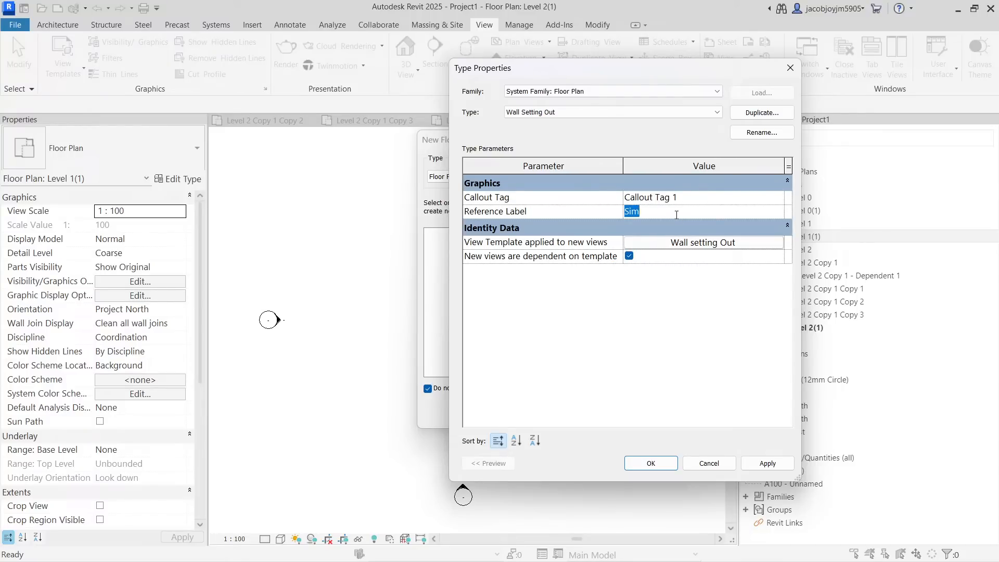
left_click(690, 199)
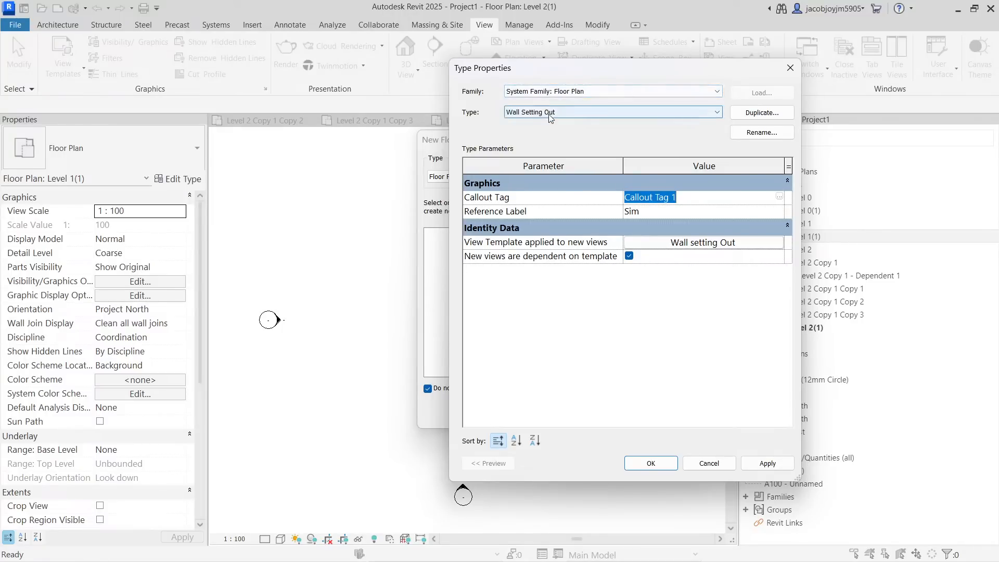
left_click(658, 464)
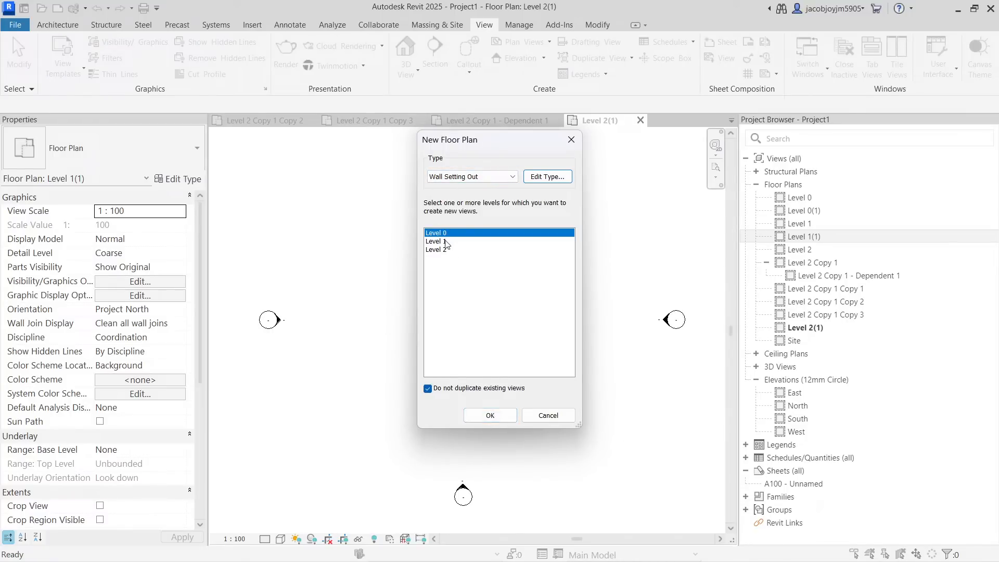
Create Wall Setting Out floor plans for Level 0, Level 1 and Level 2, keeping duplication of existing views disabled.
left_click(456, 392)
left_click(445, 389)
left_click(442, 250)
left_click(442, 235)
left_click(445, 242)
left_click(445, 249)
left_click(446, 234)
left_click(445, 251, "shift")
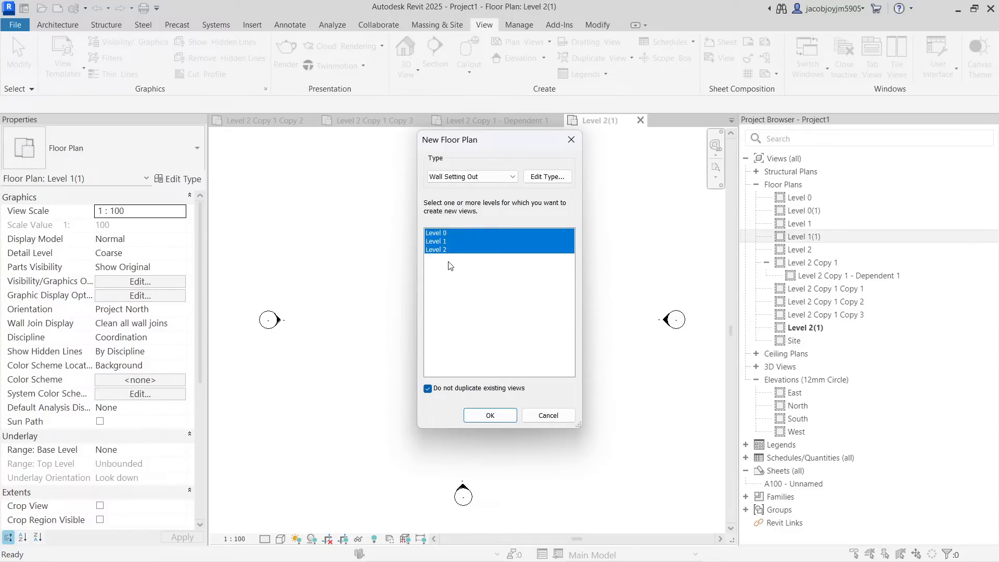
left_click(471, 415)
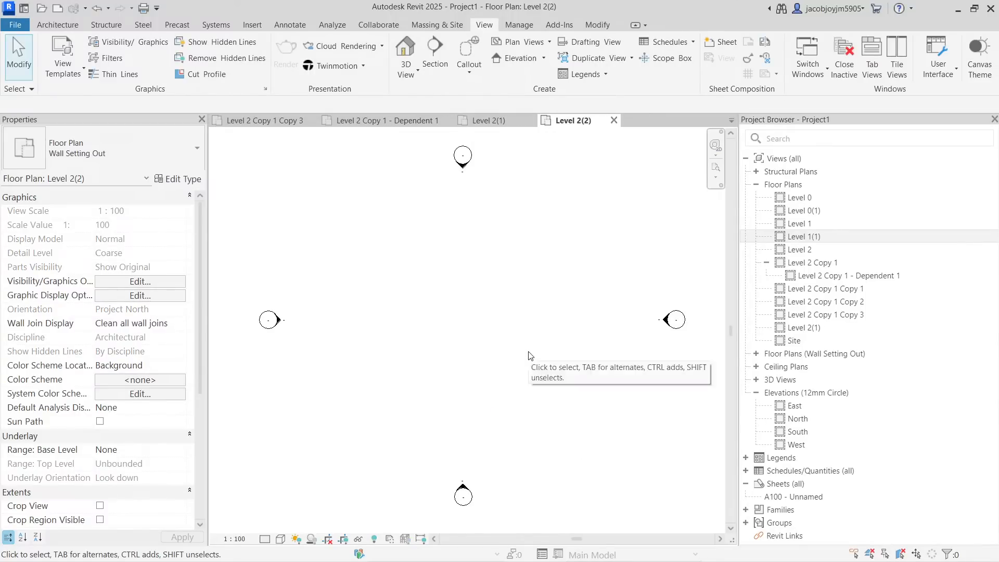
Expand the Wall Setting Out floor plans in the project browser and examine the properties and view template of Level 2(2).
left_click(776, 356)
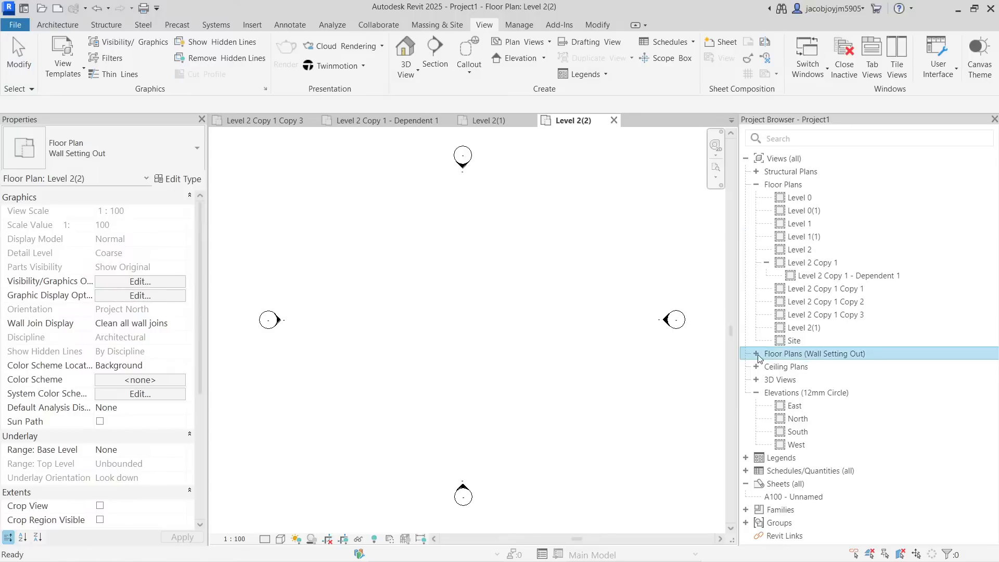
left_click(757, 355)
left_click(815, 368)
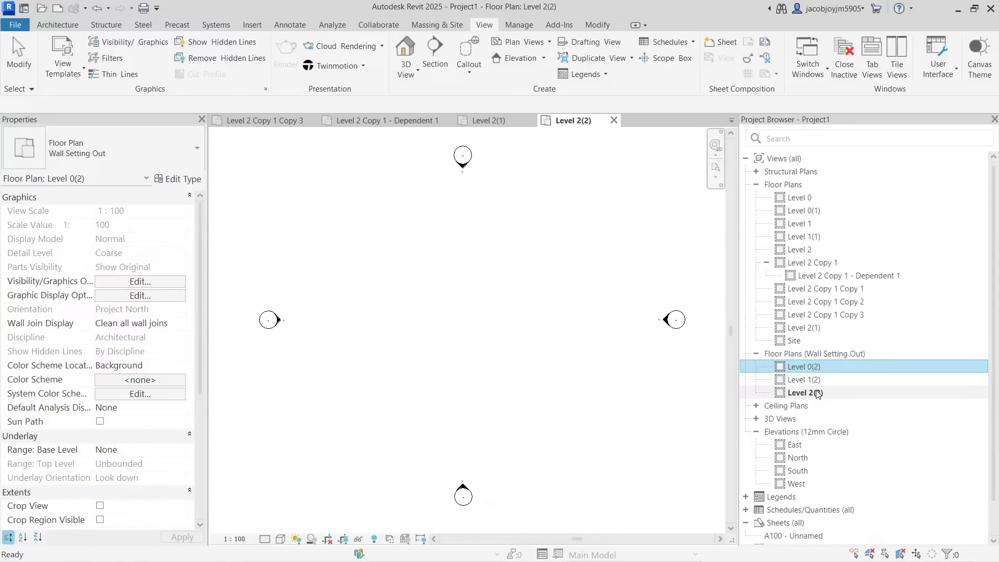
left_click(841, 355)
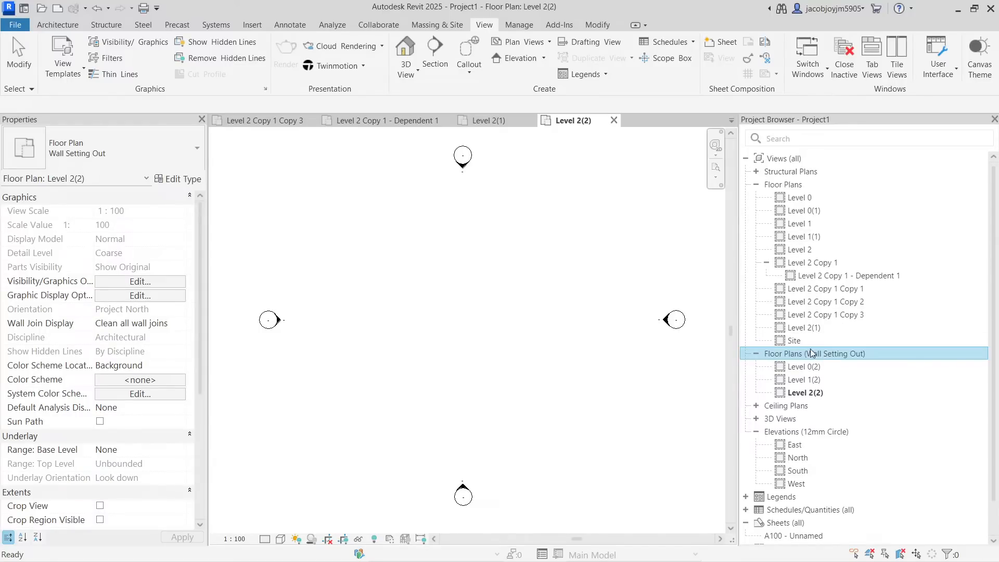
scroll(91, 388, "down", 3)
scroll(91, 387, "down", 2)
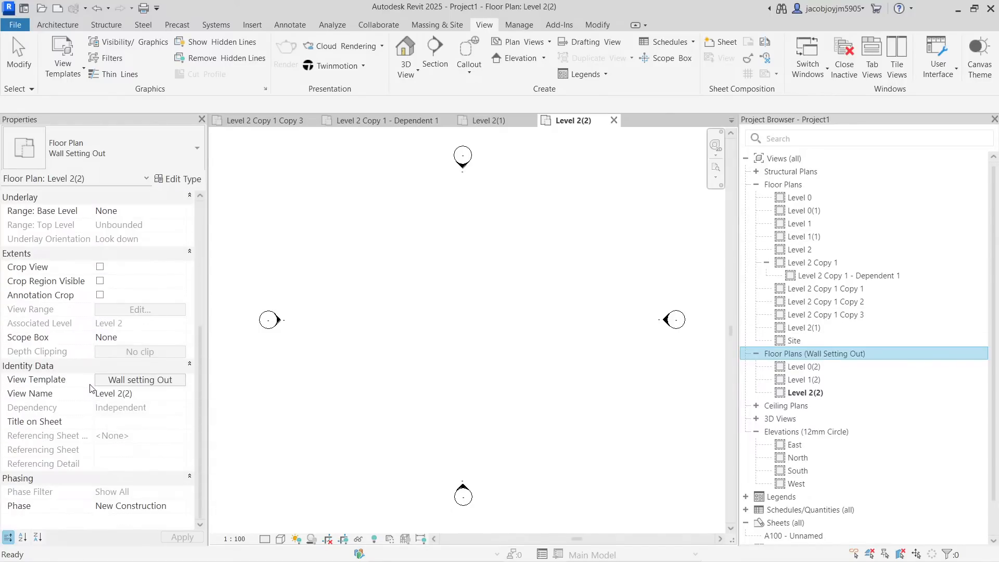
scroll(411, 296, "up", 3)
scroll(503, 325, "down", 4)
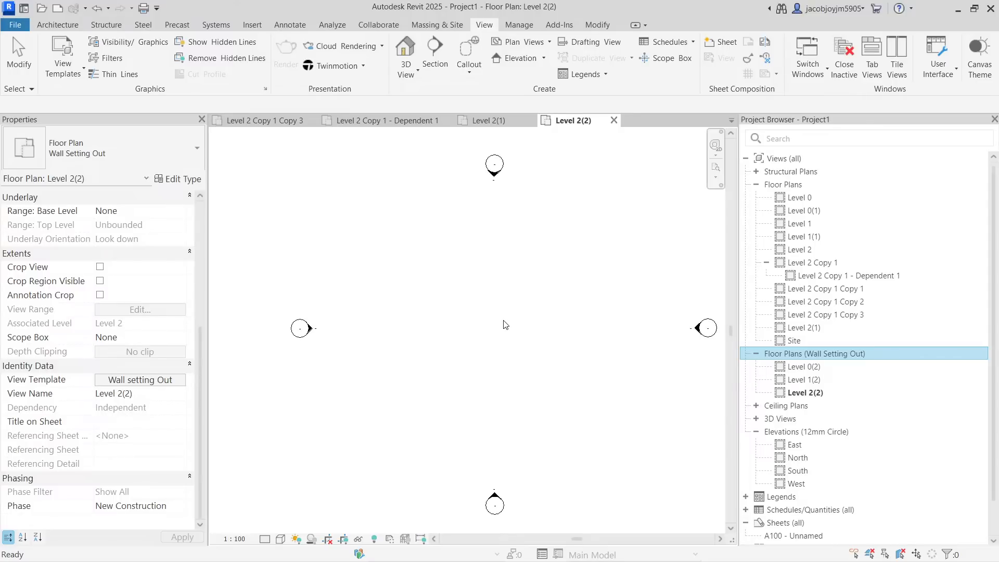
Define an instance project parameter named View Folder with Common discipline, Text data type and values that can vary by group instance.
left_click(530, 29)
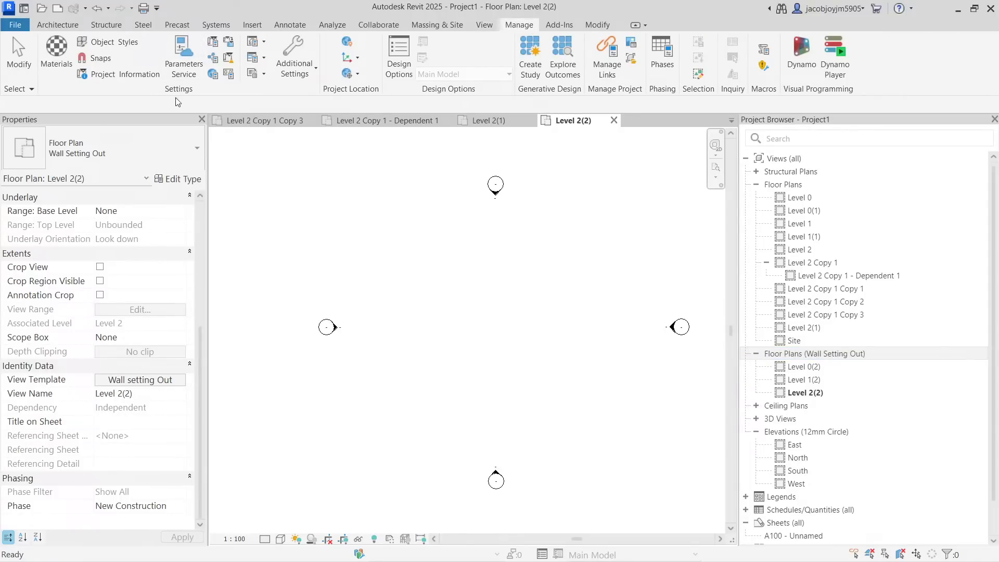
left_click(215, 47)
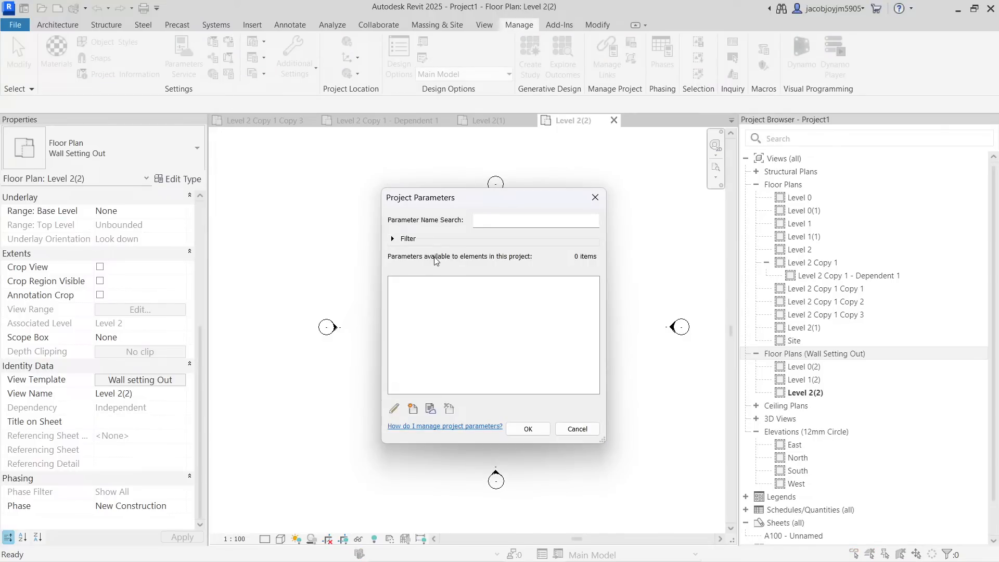
left_click(412, 409)
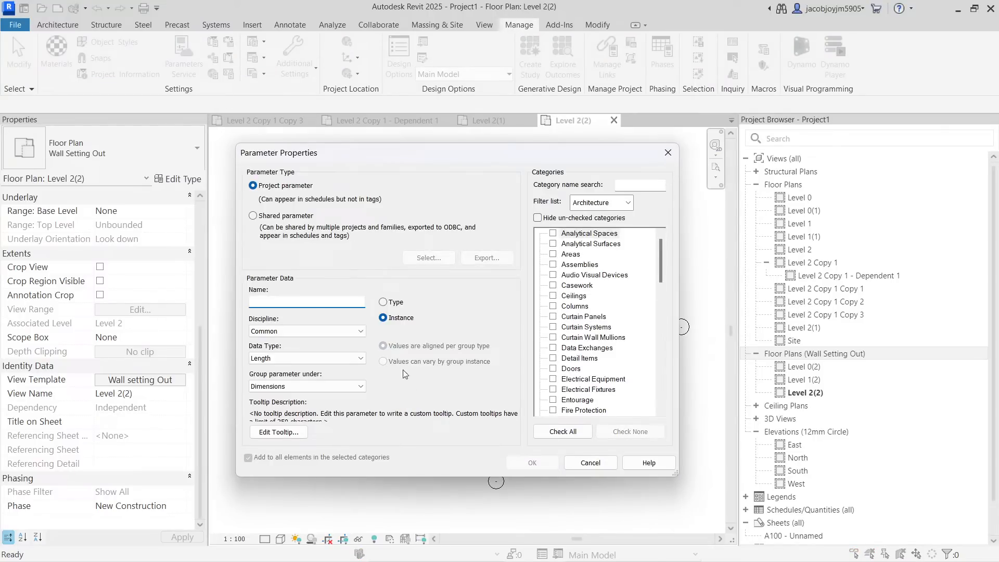
type("View Folder")
left_click_drag(301, 304, 227, 307)
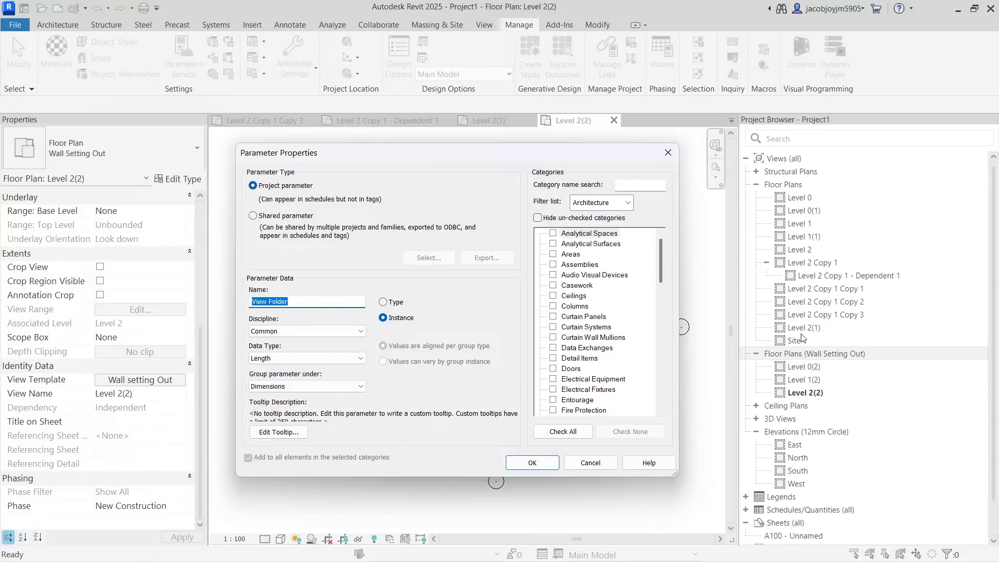
left_click(338, 332)
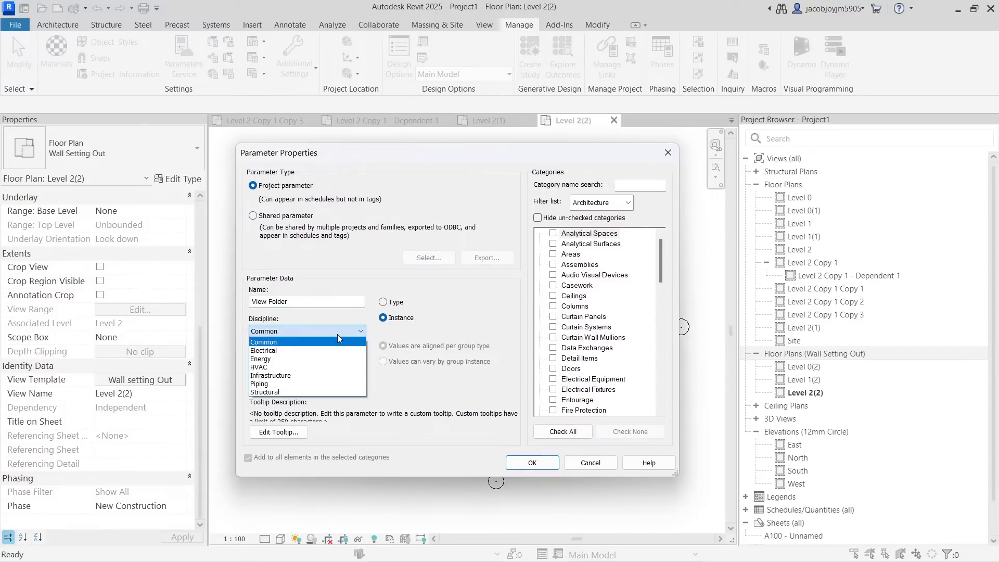
left_click(337, 342)
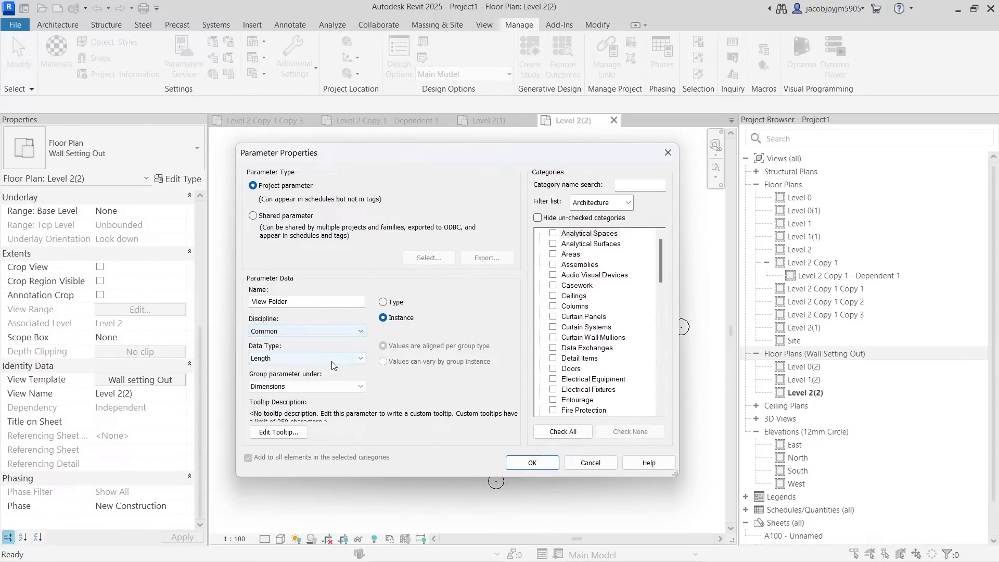
left_click(331, 358)
left_click(331, 370)
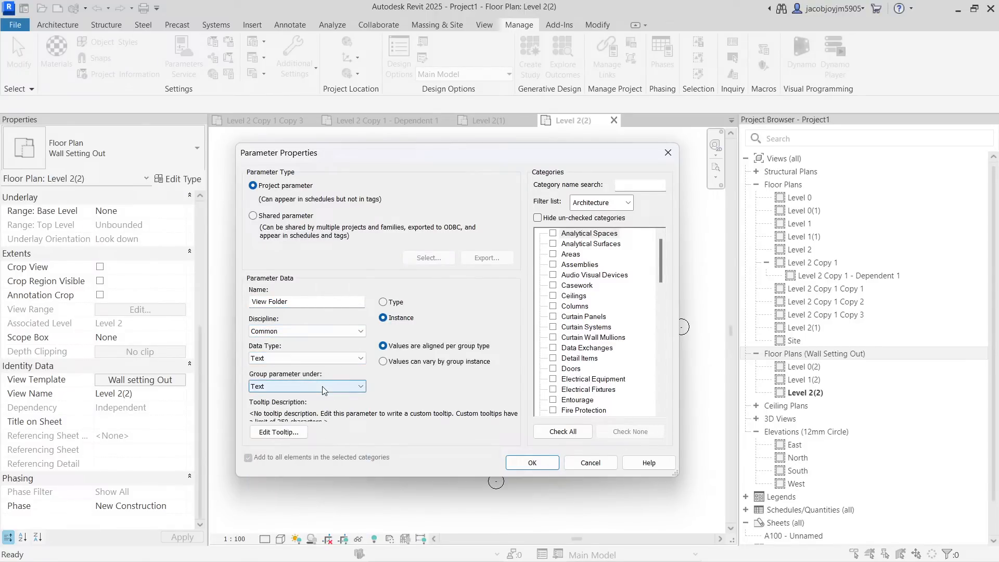
left_click(433, 363)
Assign the View Folder parameter to the Views category and accept the project parameters.
left_click(584, 317)
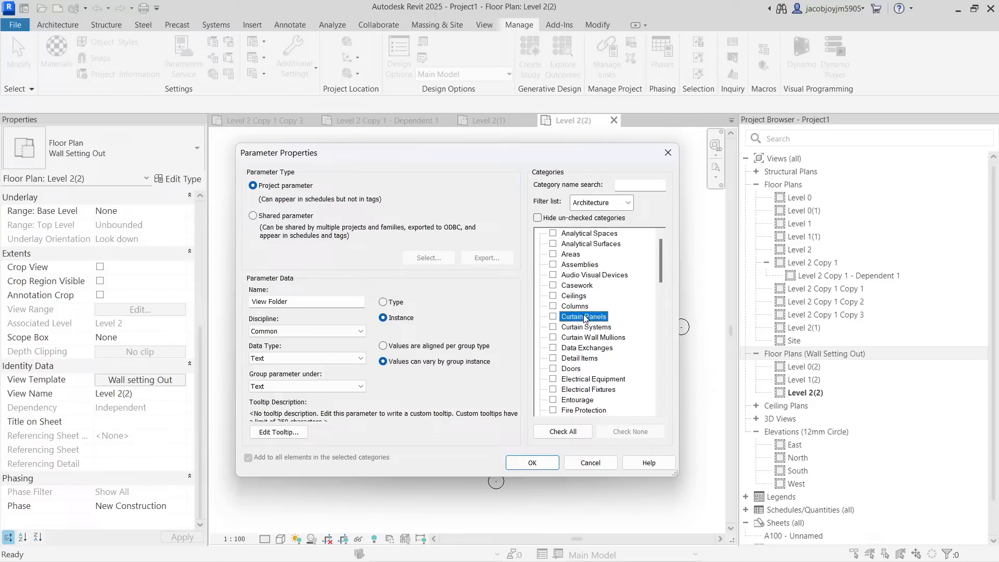
scroll(584, 318, "down", 10)
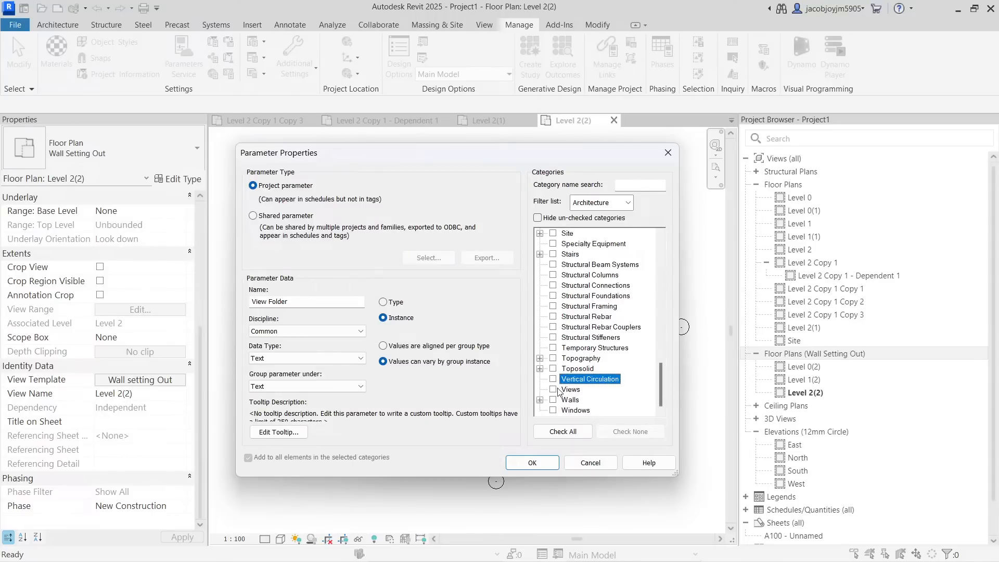
left_click(553, 389)
left_click(532, 463)
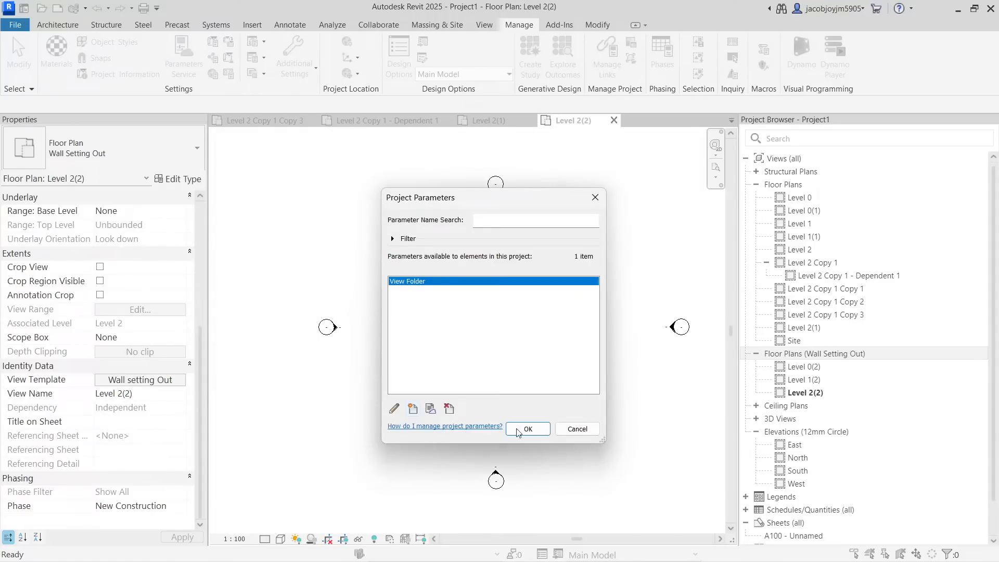
left_click(528, 428)
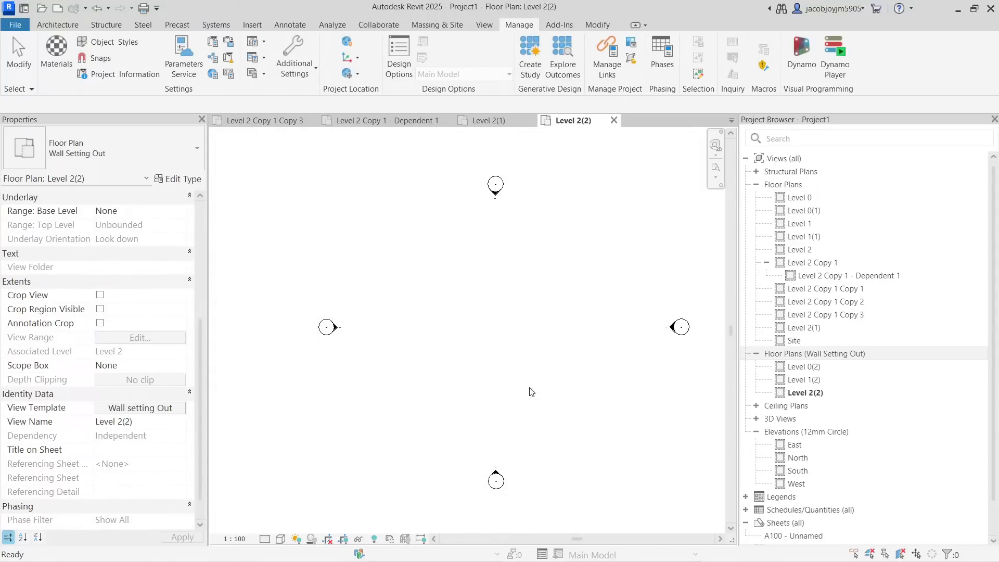
Open the Level 2 Copy 1 Copy 1 floor plan and locate its View Folder property.
double_click(844, 291)
scroll(44, 378, "down", 1)
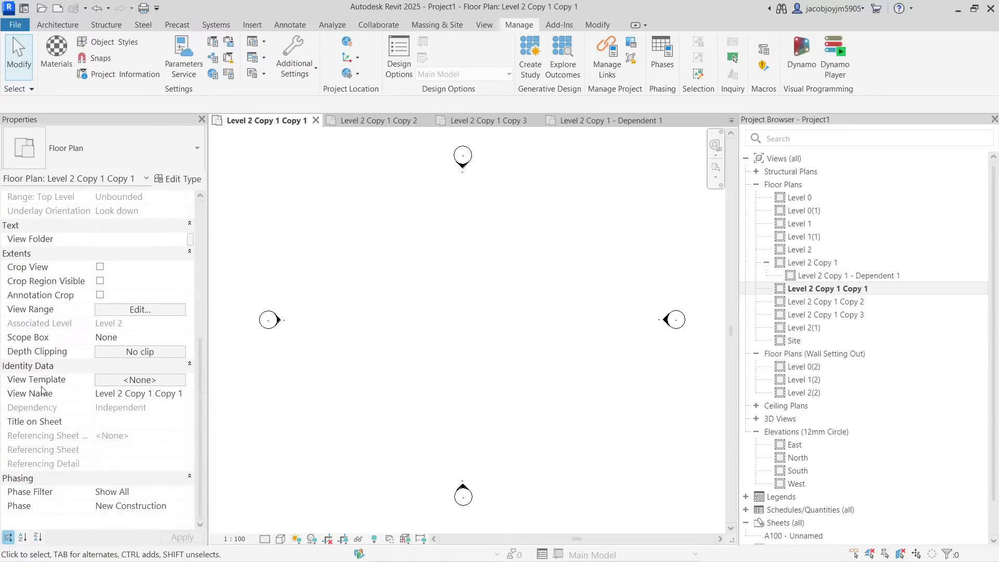
left_click(121, 241)
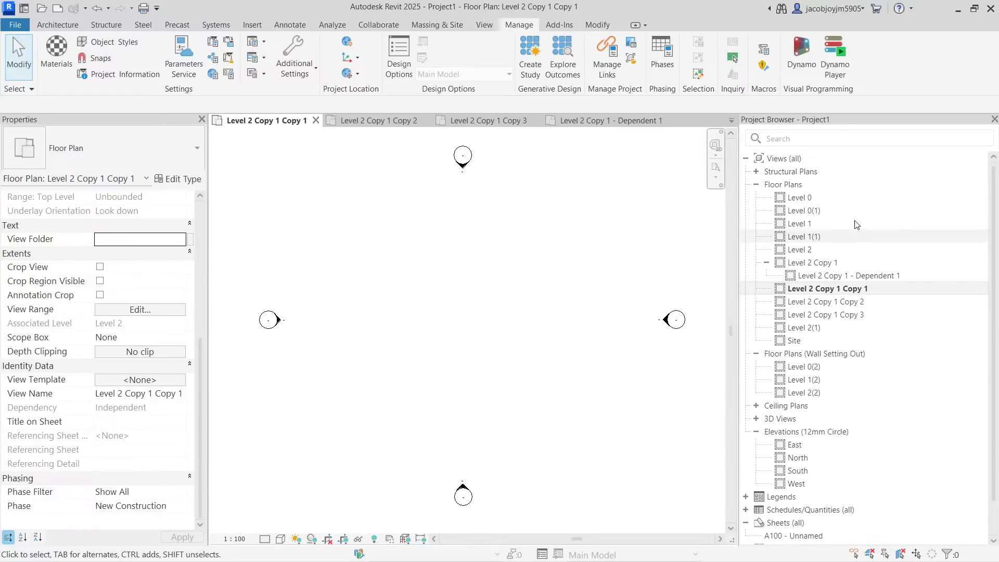
Set View Folder to "copied" for Level 0(1), Level 1(1), Level 2(1) and all the Level 2 Copy 1 views, including the dependent.
left_click(829, 212)
left_click(827, 238, "ctrl")
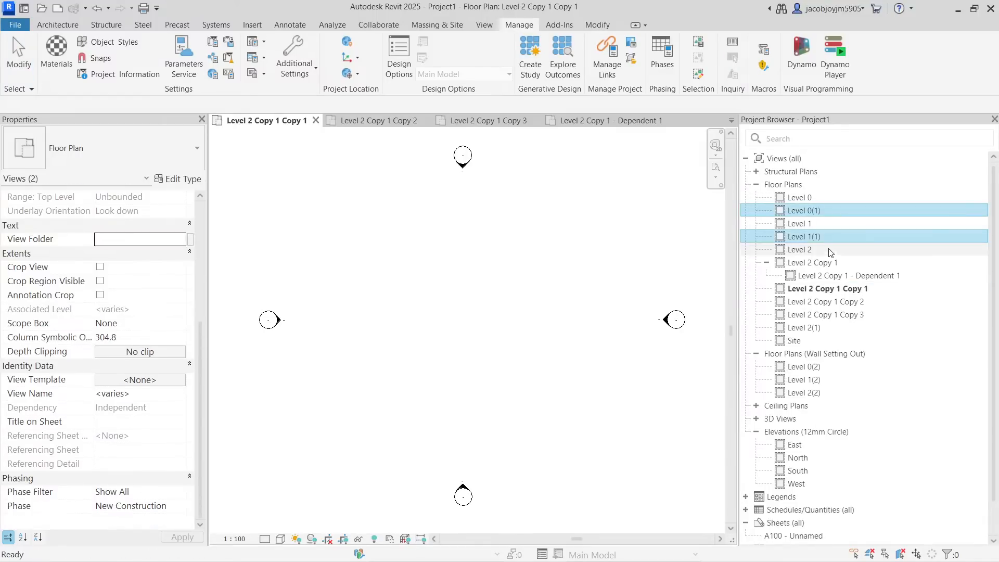
left_click(832, 264, "ctrl")
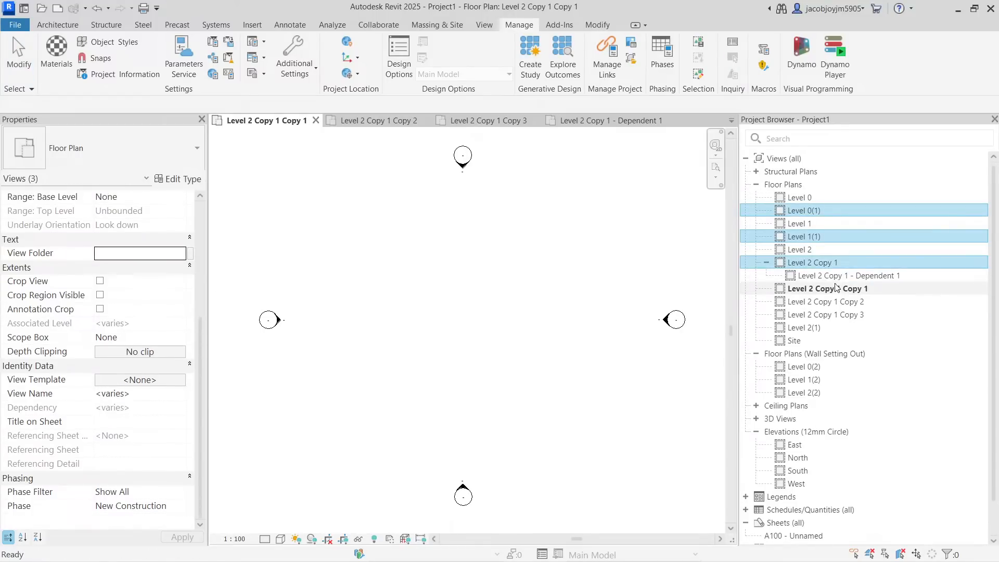
left_click(846, 277, "ctrl")
left_click(846, 290, "ctrl")
left_click(847, 303, "ctrl")
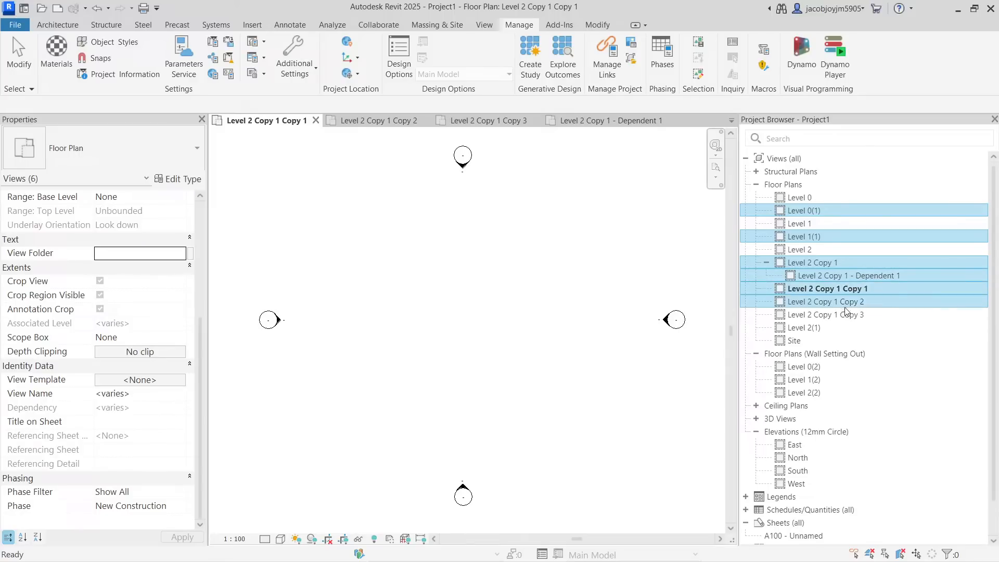
left_click(846, 315, "ctrl")
left_click(827, 328, "ctrl")
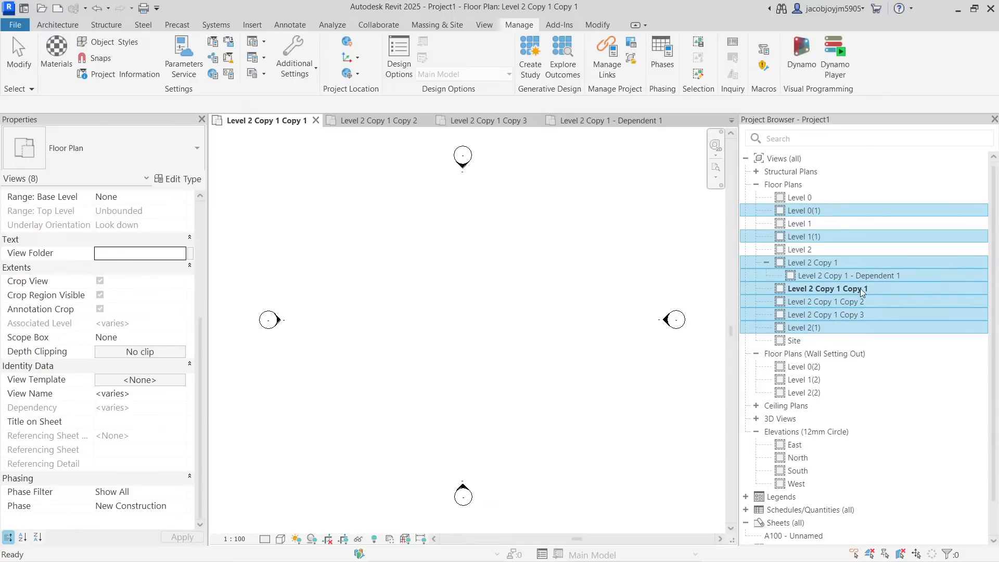
left_click(148, 258)
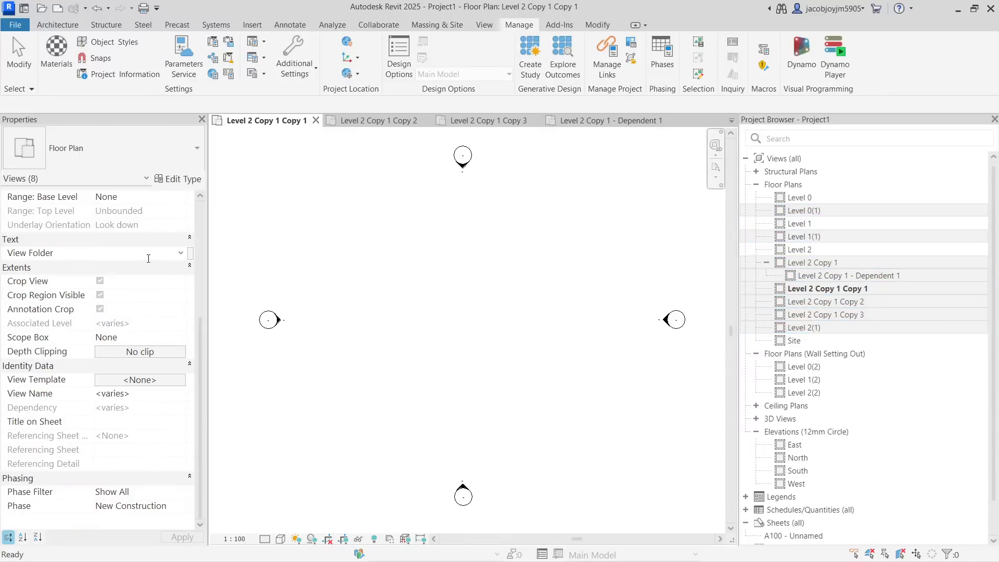
type("copied")
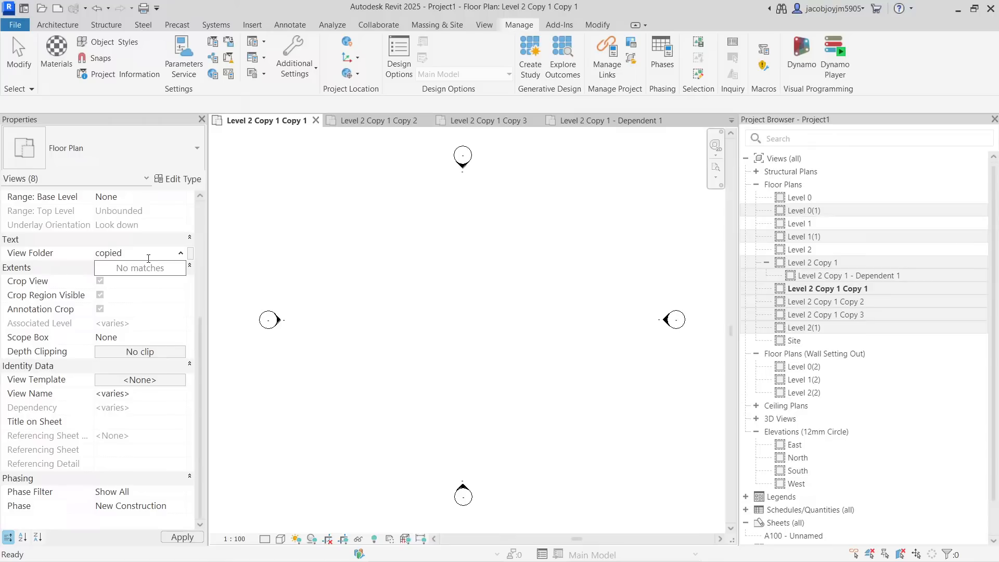
key("Return")
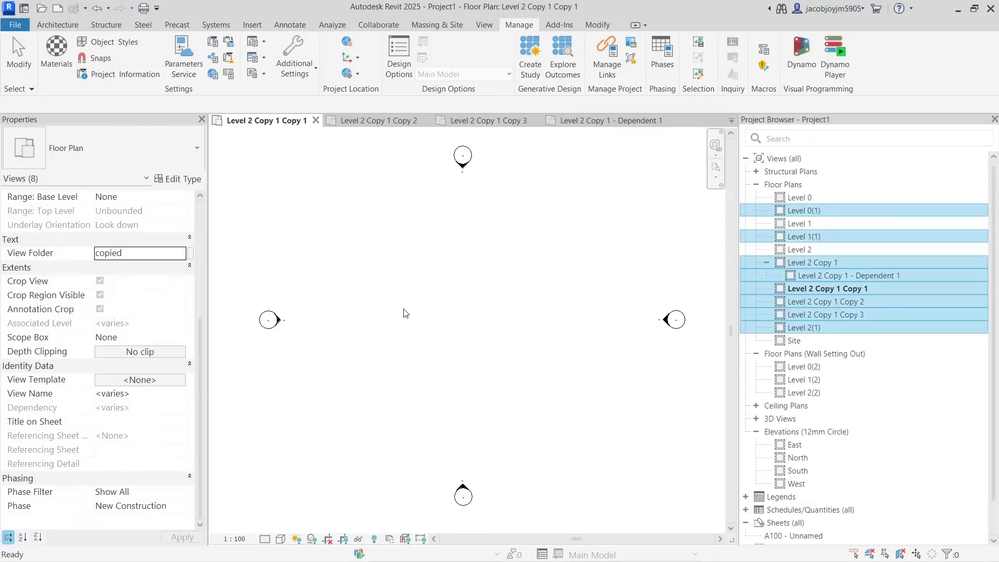
left_click(406, 313)
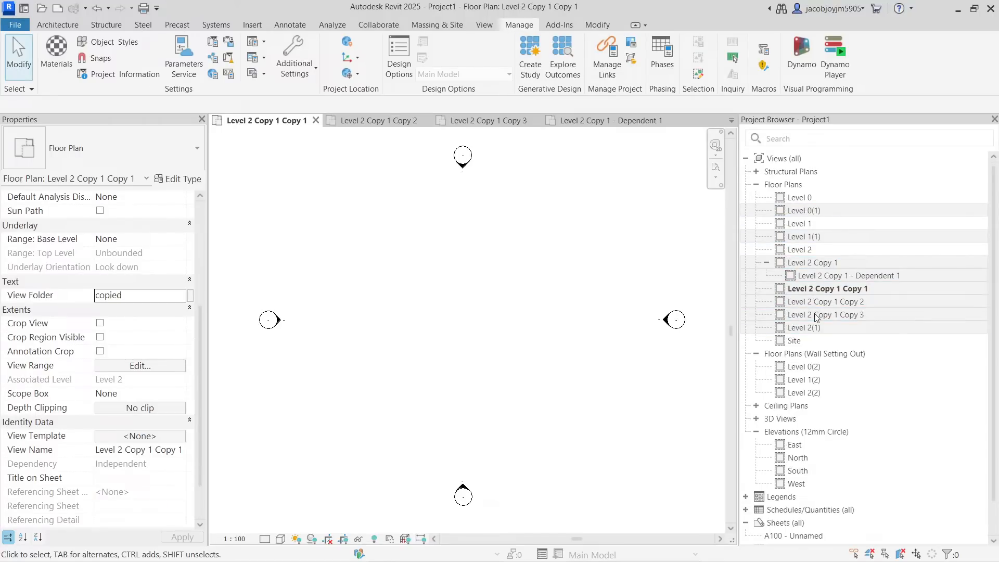
Create a new browser organization scheme for views named New.
left_click(796, 159)
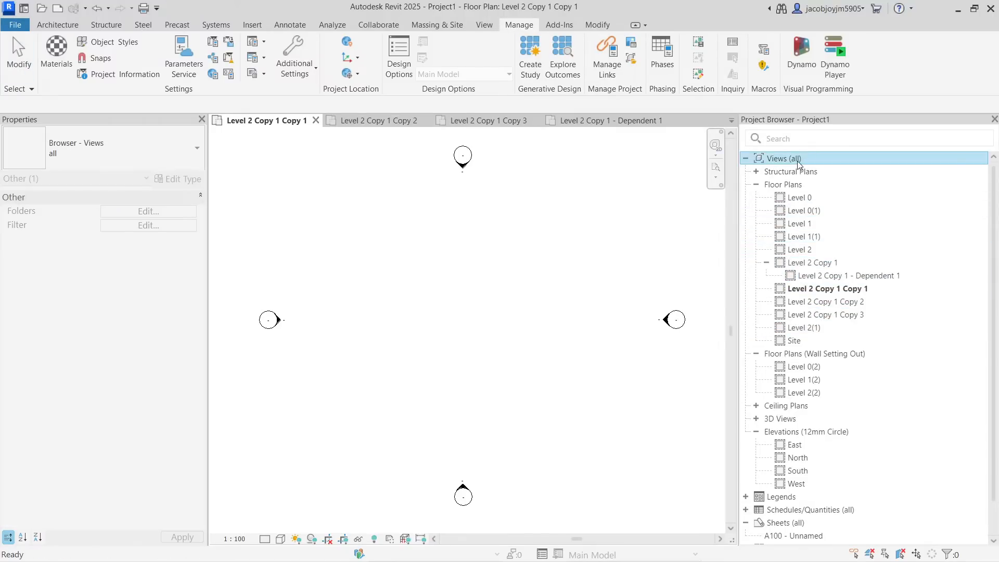
right_click(797, 163)
left_click(811, 169)
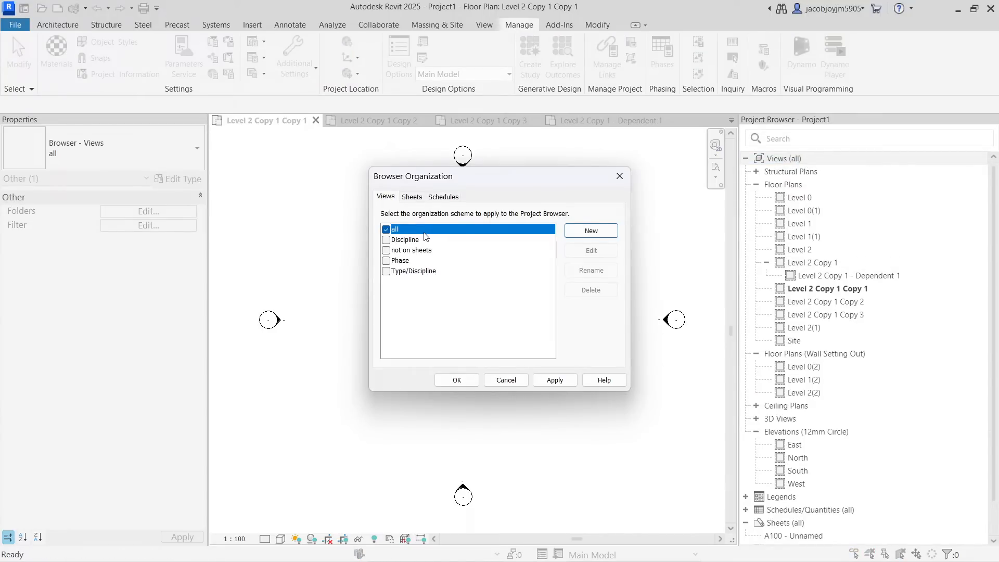
left_click(605, 232)
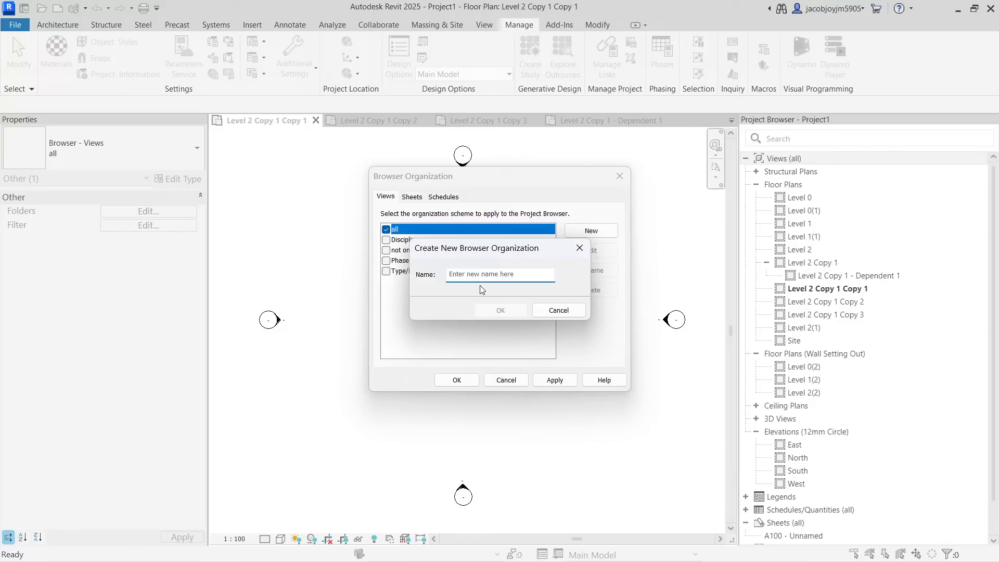
type("New")
left_click(500, 310)
Group the New scheme by Family and Type, then by View Folder, and accept the browser organization settings.
left_click(536, 178)
left_click(576, 226)
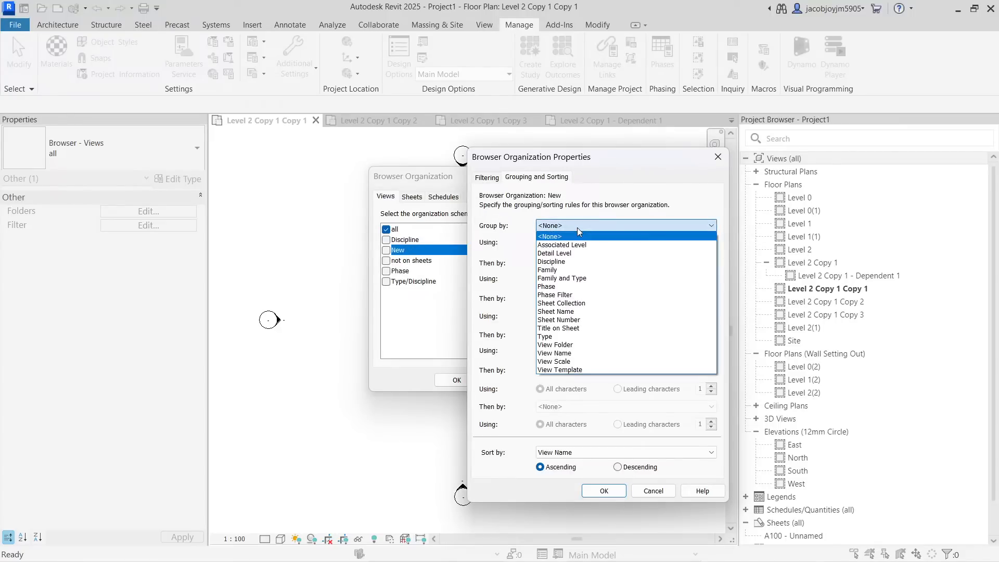
left_click(577, 279)
left_click(562, 264)
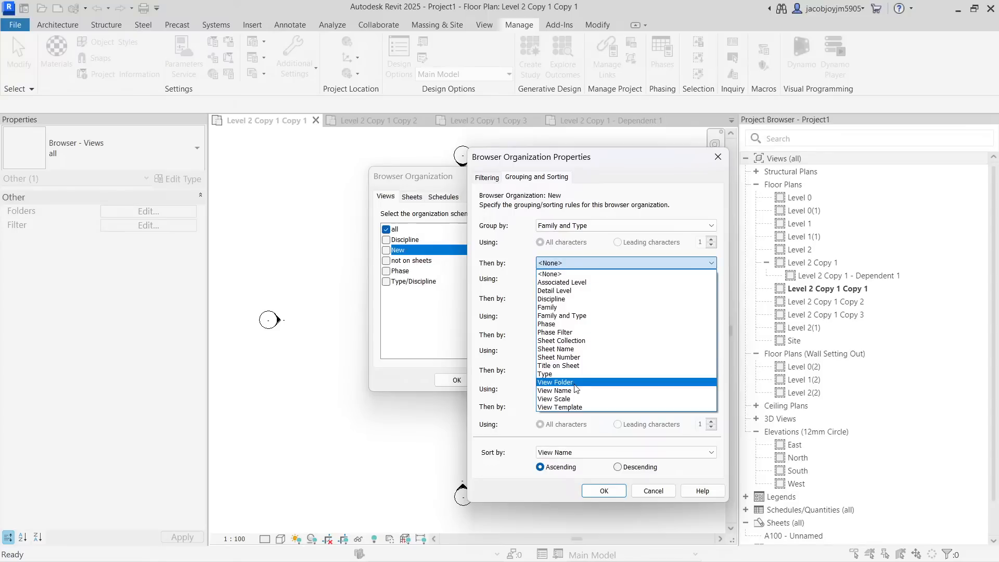
left_click(556, 382)
left_click(604, 491)
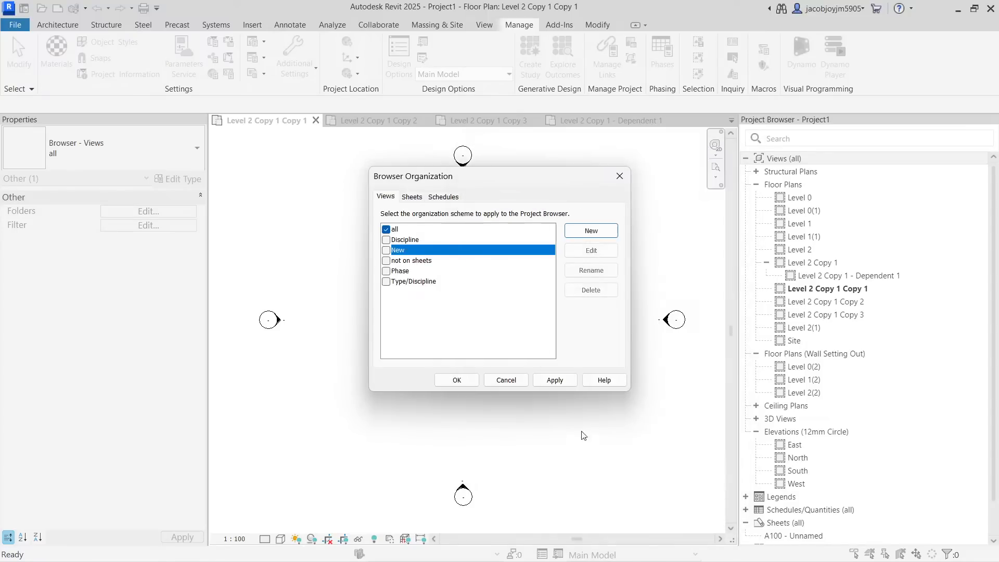
left_click(455, 386)
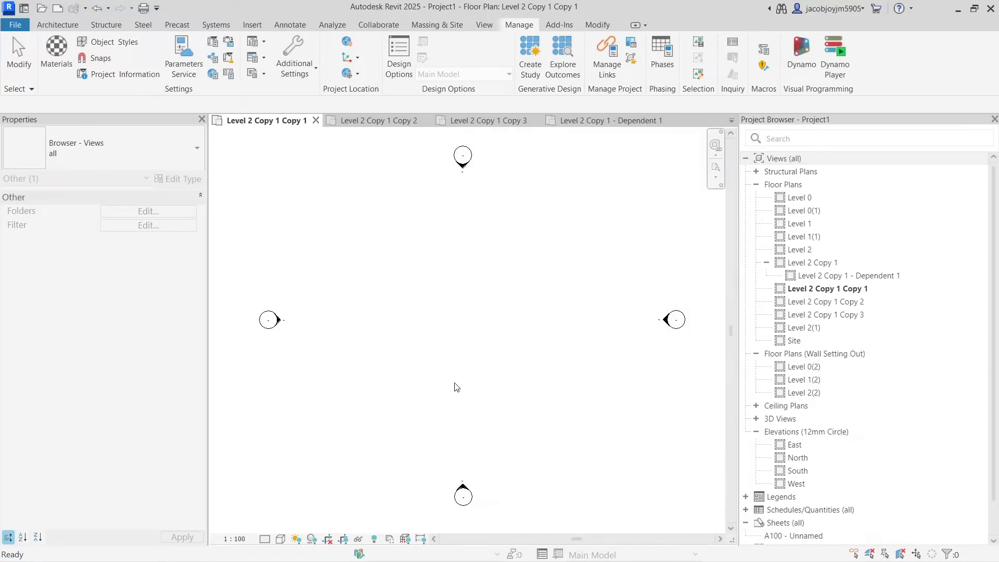
Apply the New organization scheme to the views in the project browser.
left_click(575, 309)
right_click(821, 163)
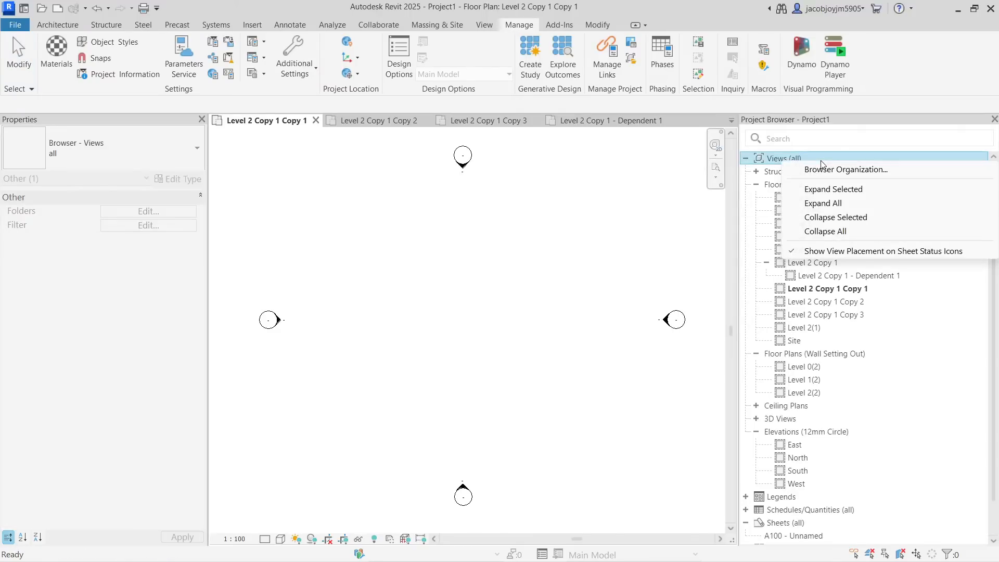
left_click(826, 170)
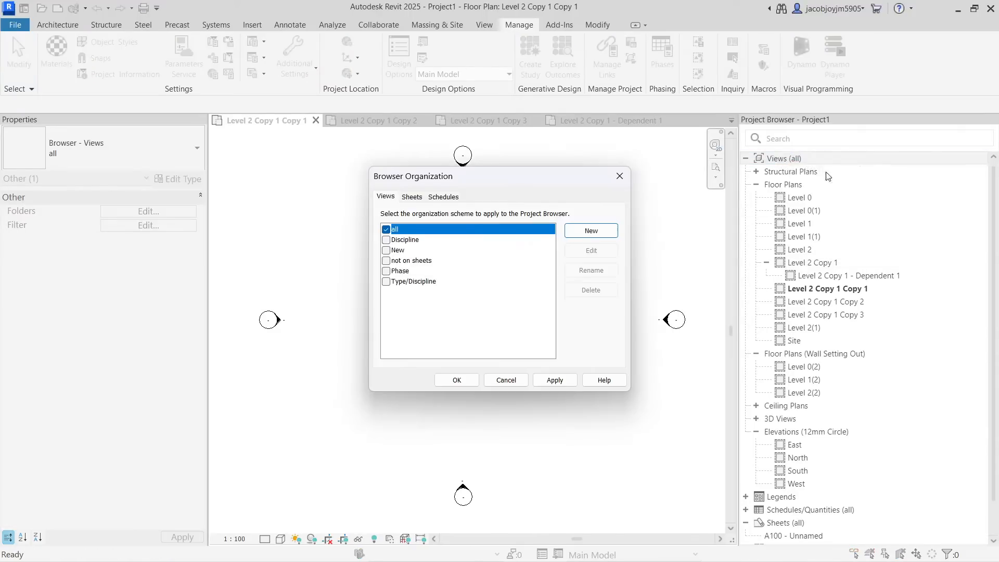
left_click(393, 252)
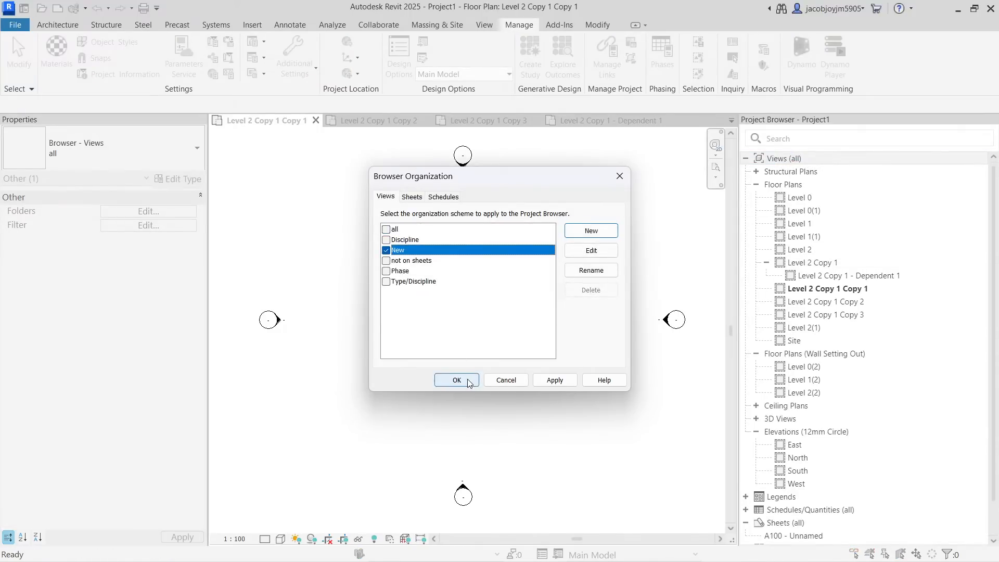
left_click(470, 380)
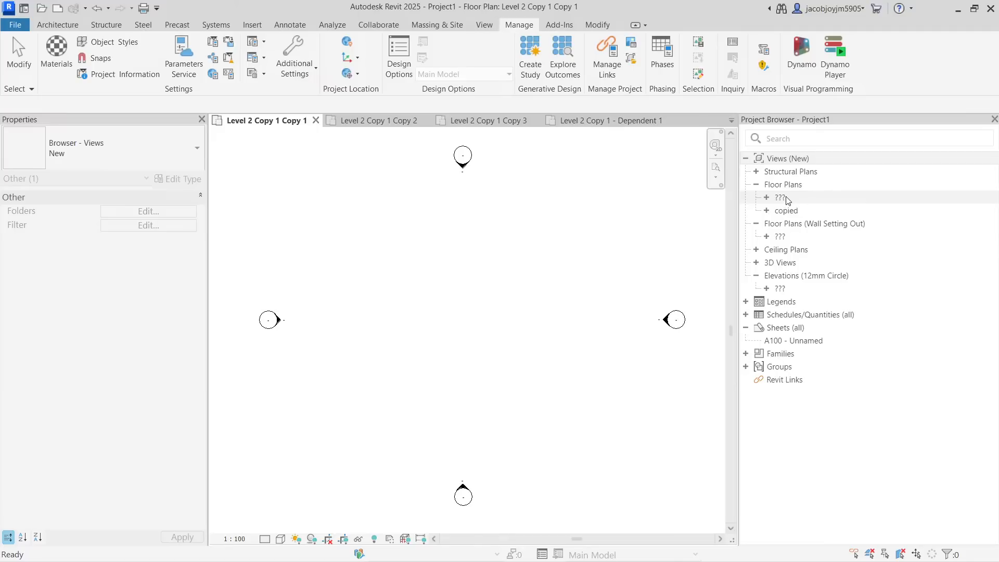
Expand the ??? and copied folders under Floor Plans and examine which views each one contains.
left_click(767, 198)
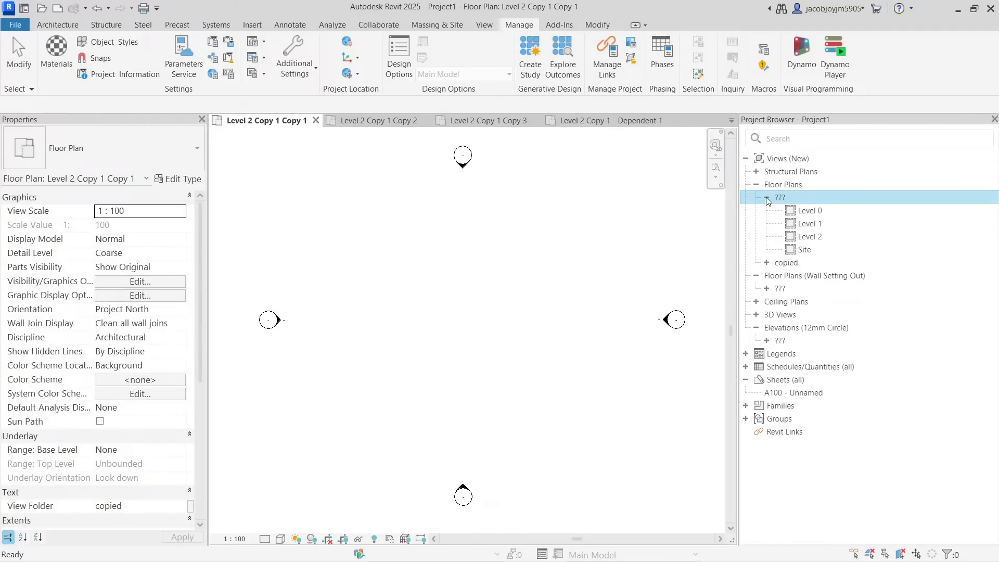
left_click(801, 211)
left_click(804, 223)
left_click(805, 237)
left_click(804, 250)
left_click(793, 262)
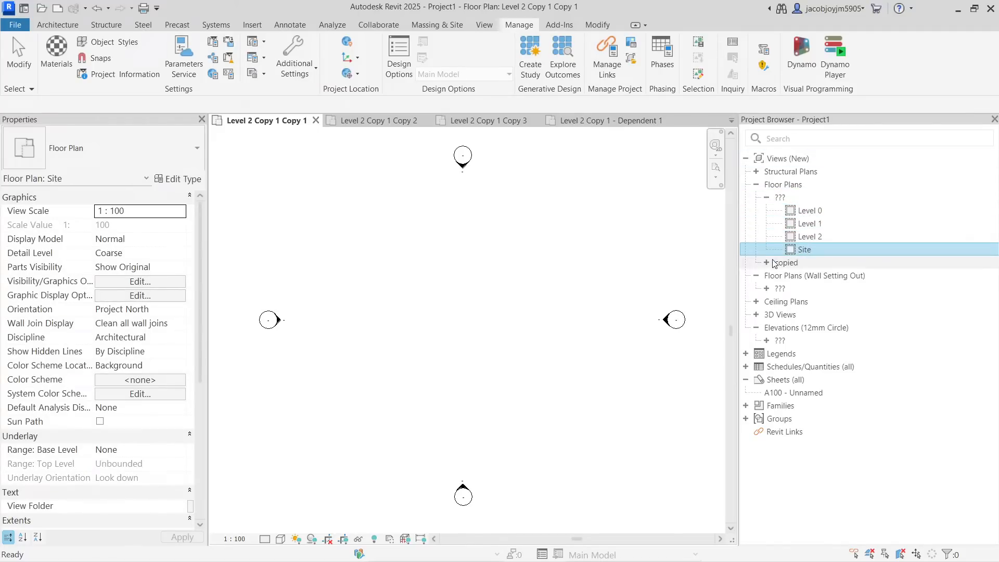
left_click(767, 262)
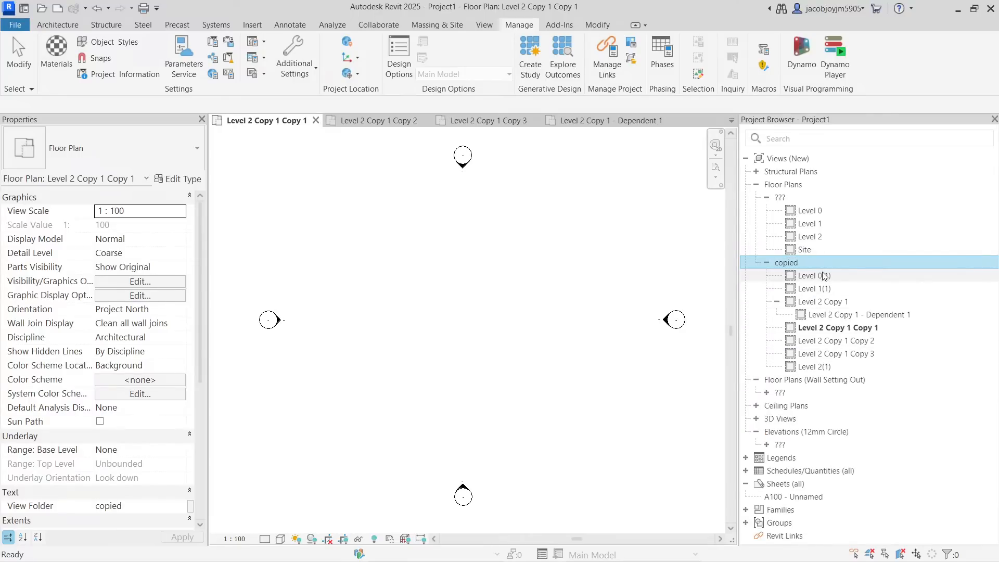
Collapse the dependent view under Level 2 Copy 1 in the copied folder of the project browser.
left_click(777, 302)
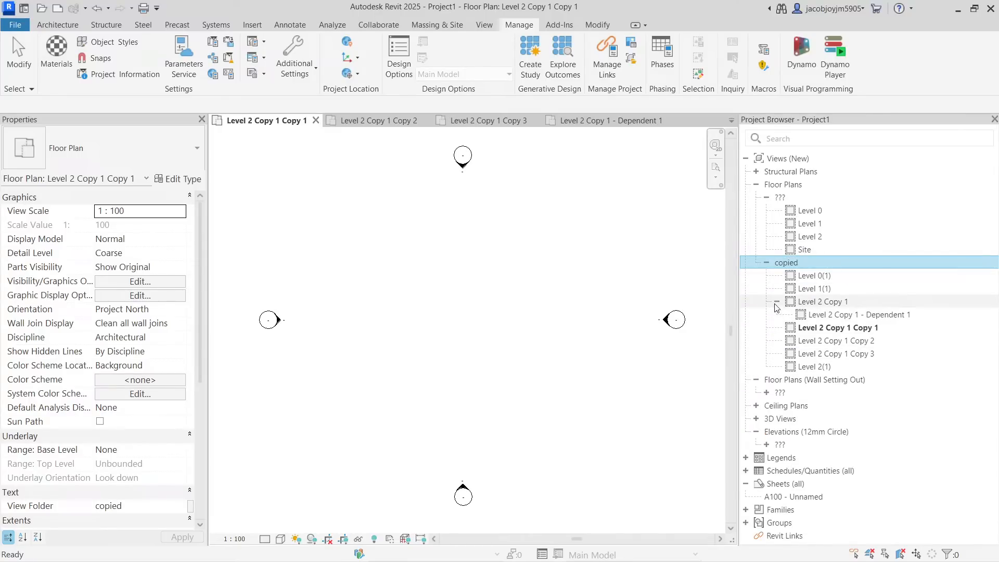
left_click(783, 301)
left_click(806, 263)
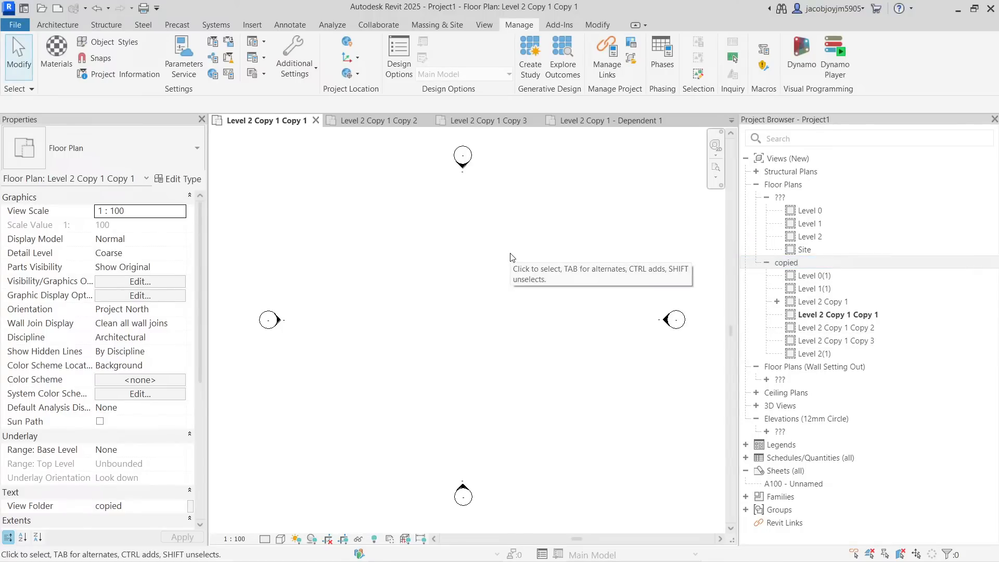
scroll(511, 257, "down", 2)
scroll(511, 257, "up", 2)
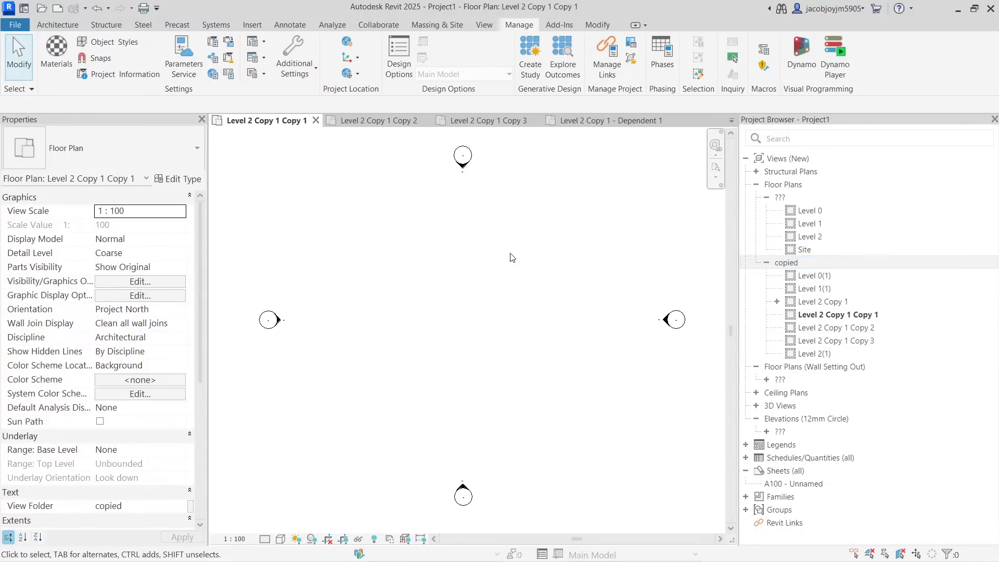
Float the Sheet Composition tools over the drawing area and return them to the ribbon.
left_click(488, 29)
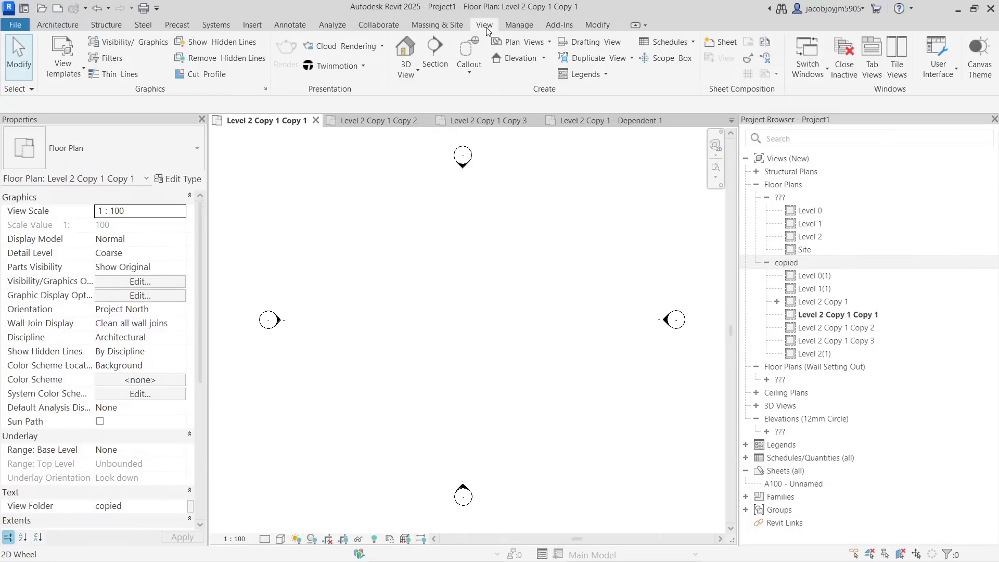
left_click_drag(749, 89, 415, 299)
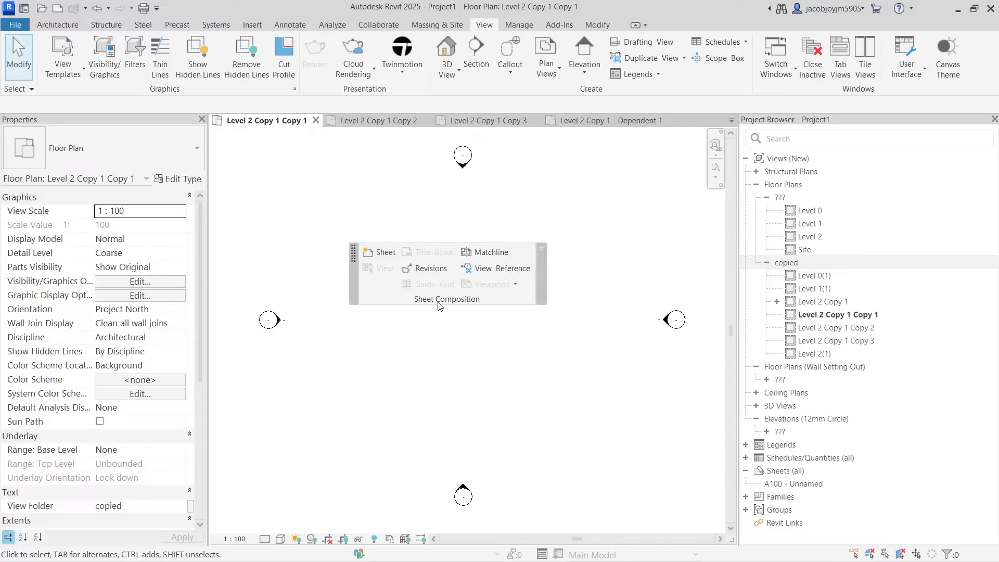
left_click_drag(438, 306, 527, 256)
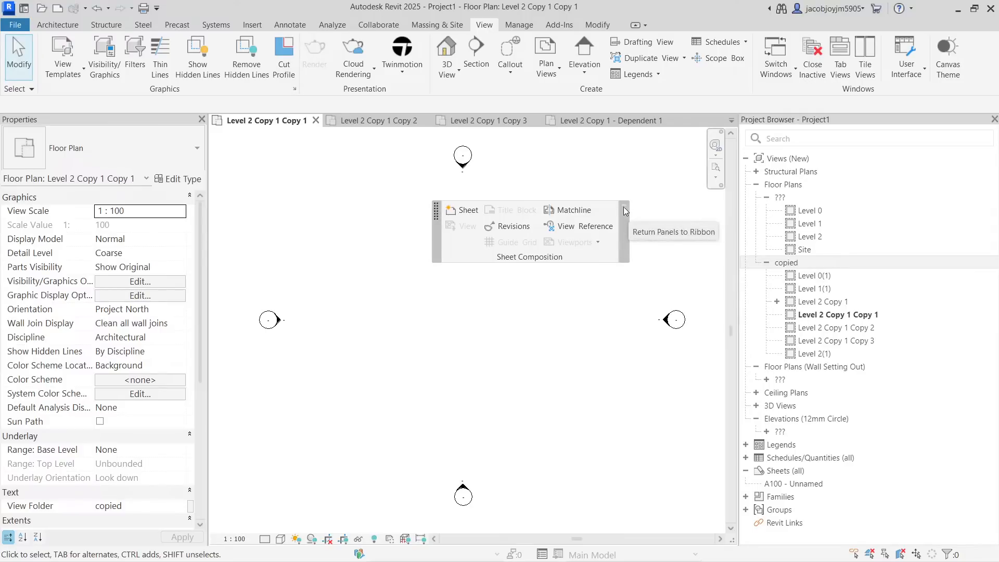
left_click(625, 207)
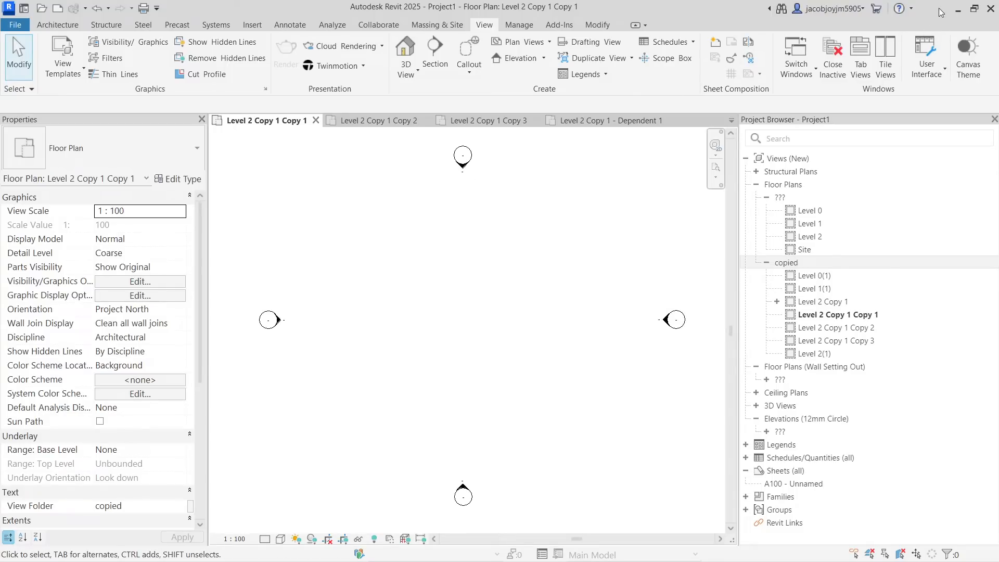
Close the inactive views and create a new sheet with the Title_Blocks_A1_Metric : Standard title block.
scroll(502, 234, "down", 2)
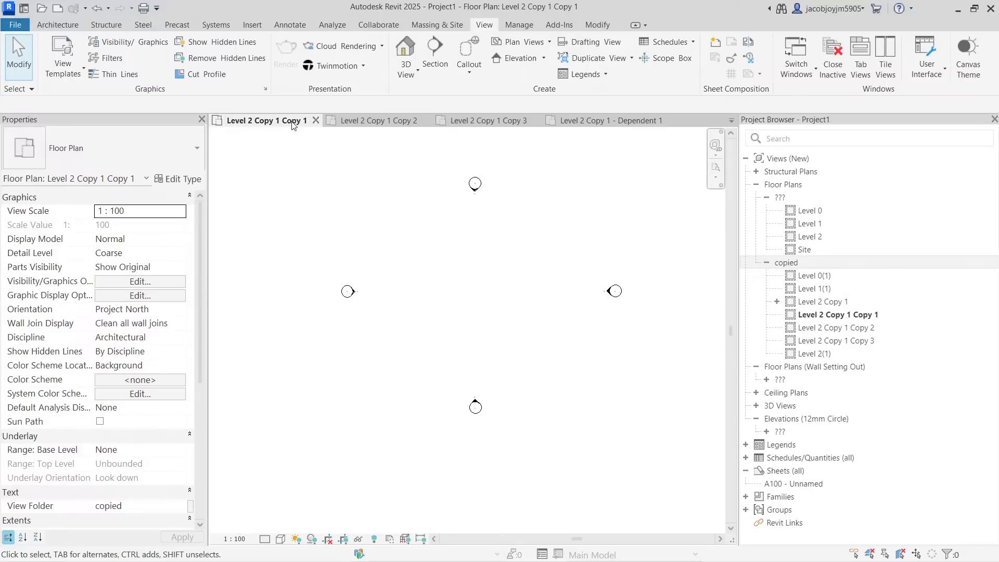
left_click(832, 65)
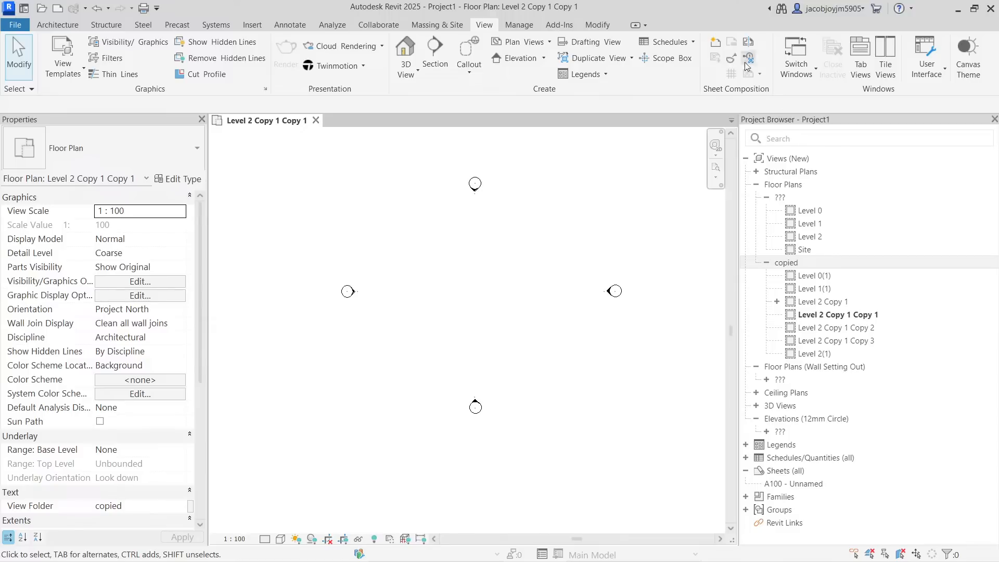
left_click(717, 43)
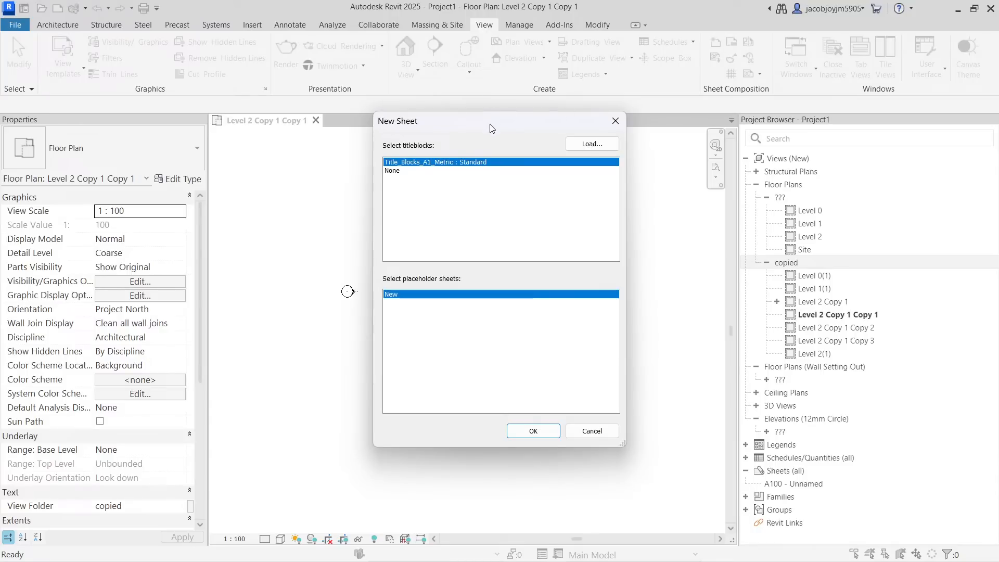
left_click_drag(490, 128, 493, 182)
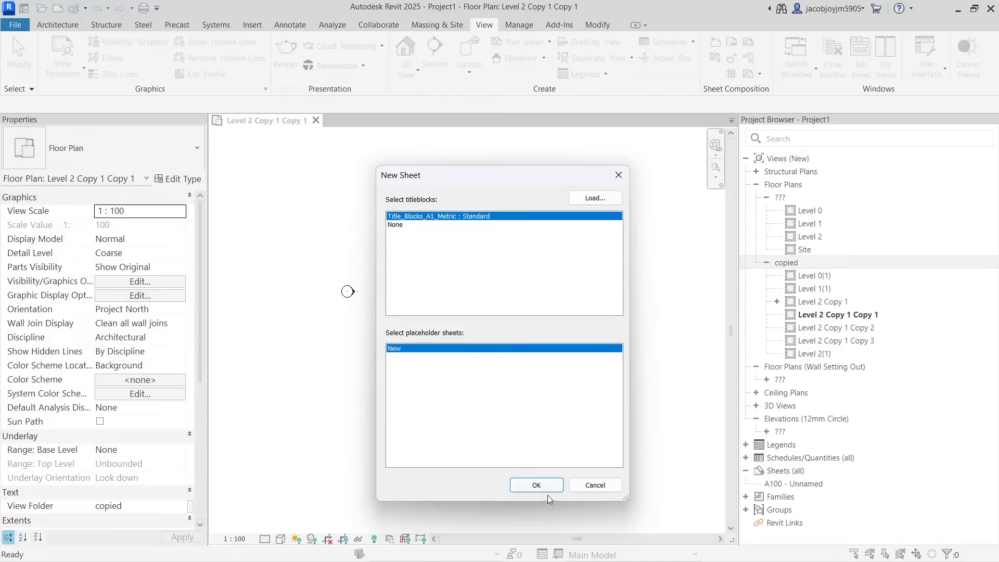
left_click(537, 485)
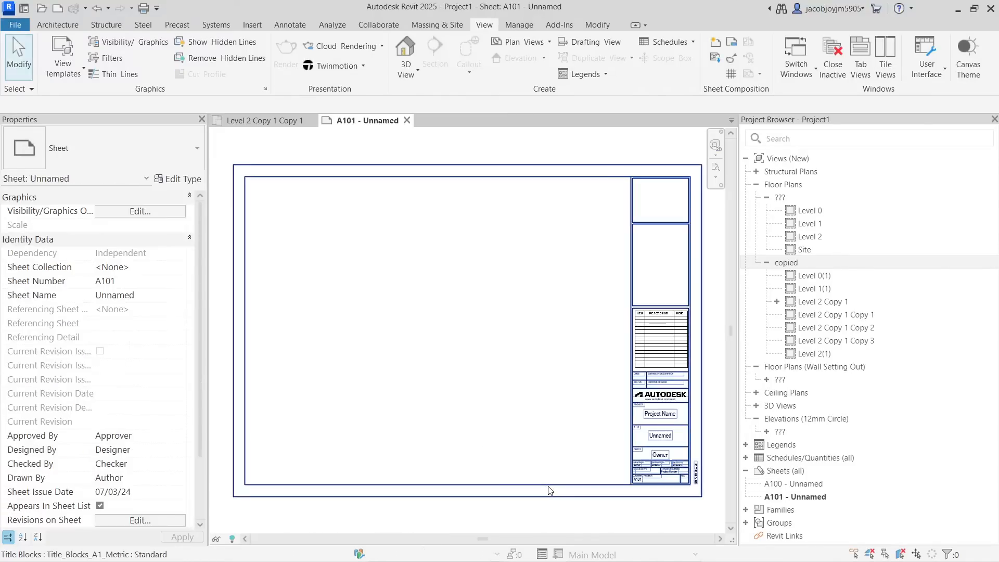
scroll(490, 400, "up", 2)
Create another new sheet from the Sheets category of the project browser, using the Title_Blocks_A1_Metric : Standard title block.
left_click(789, 474)
right_click(790, 475)
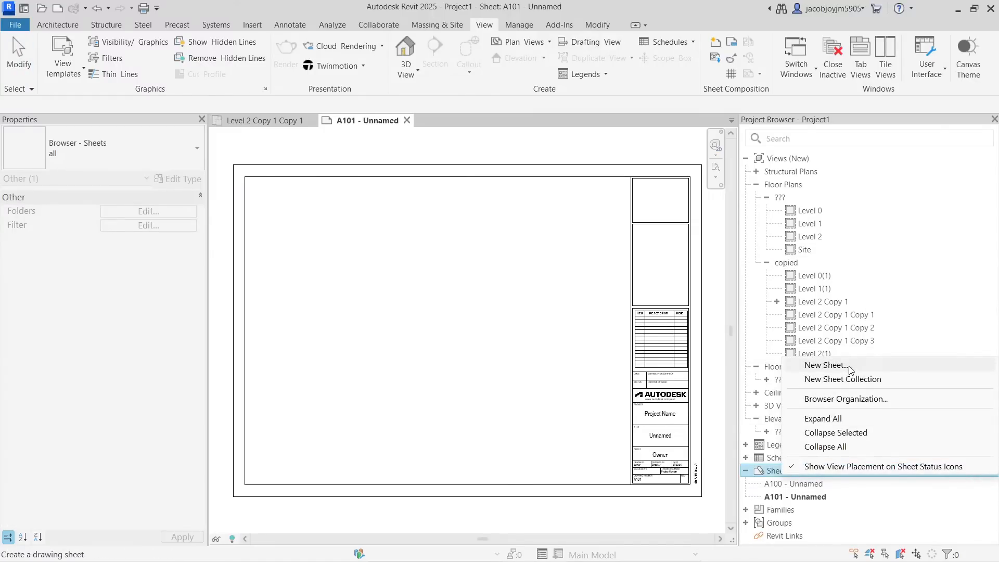
left_click(825, 365)
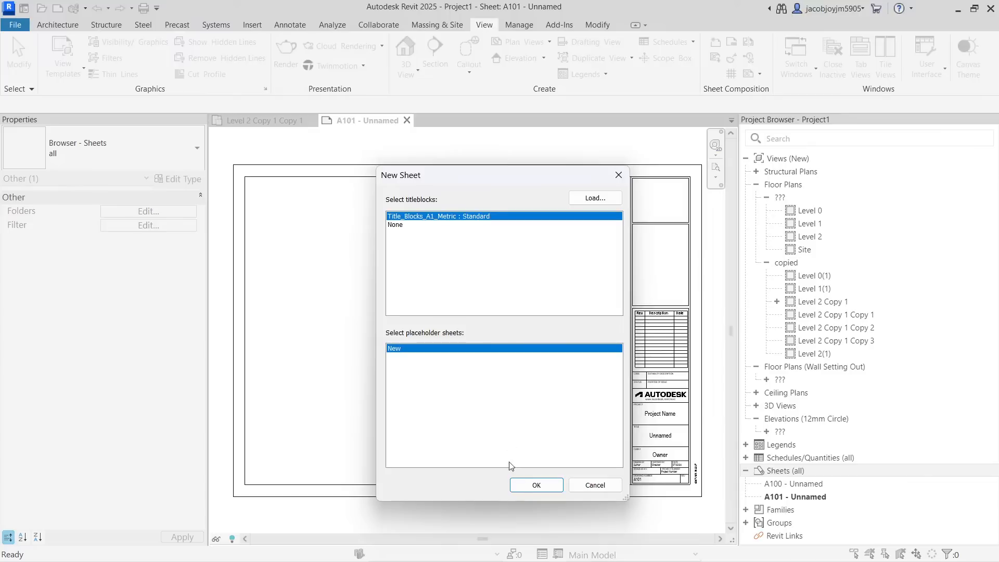
left_click(539, 486)
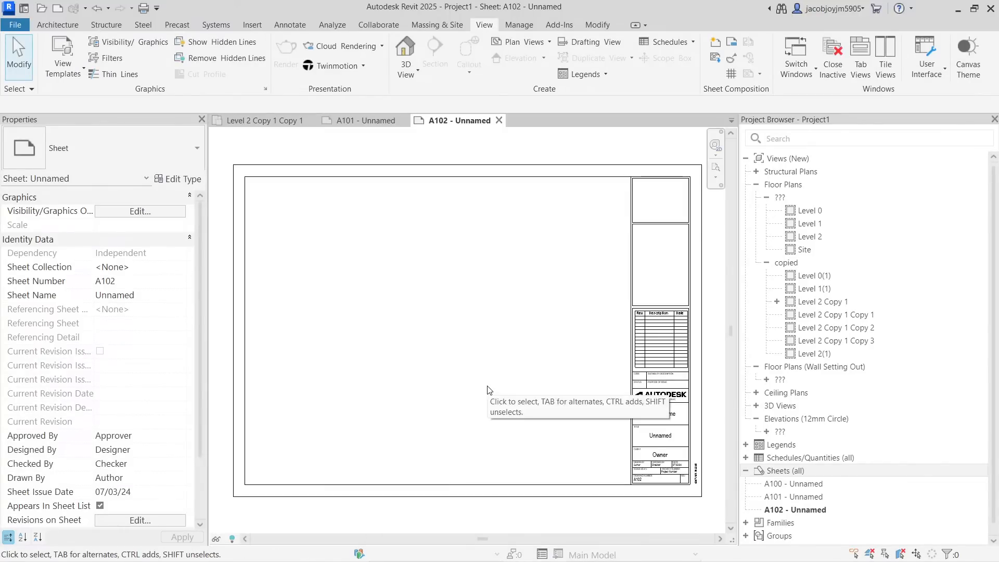
Rename sheet A102 as Sheet 3, keeping its number.
right_click(806, 511)
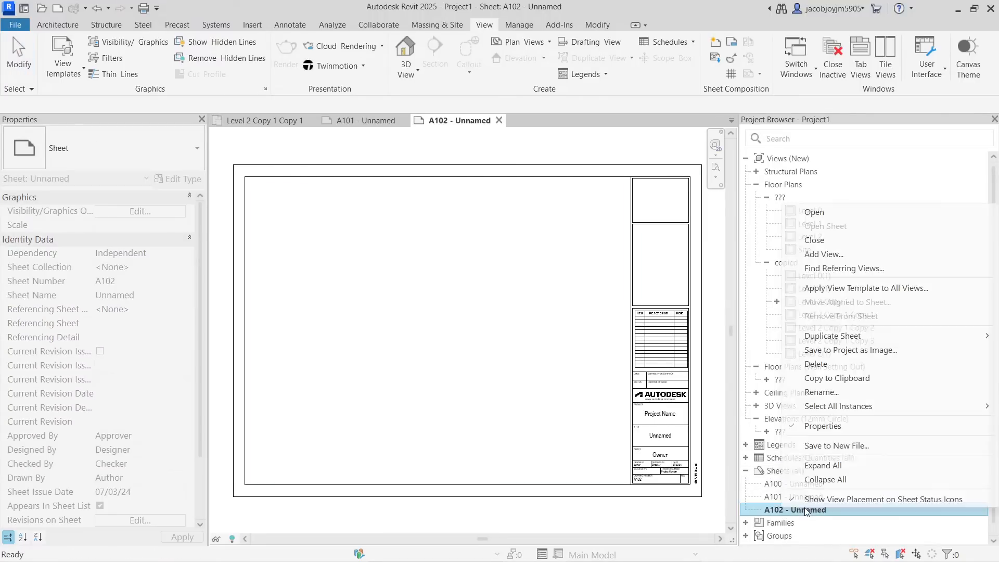
left_click(821, 392)
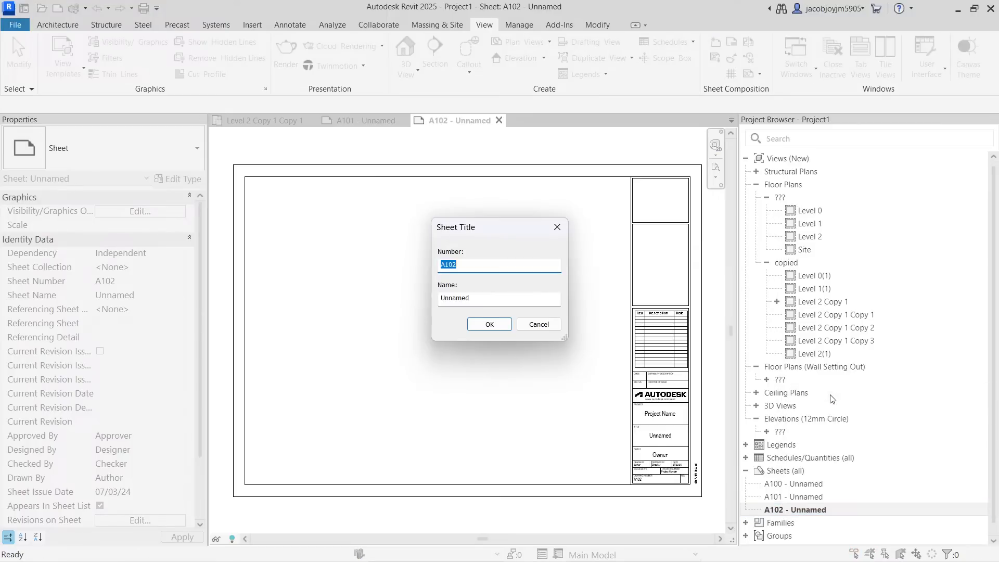
double_click(497, 302)
type("Sheet 3")
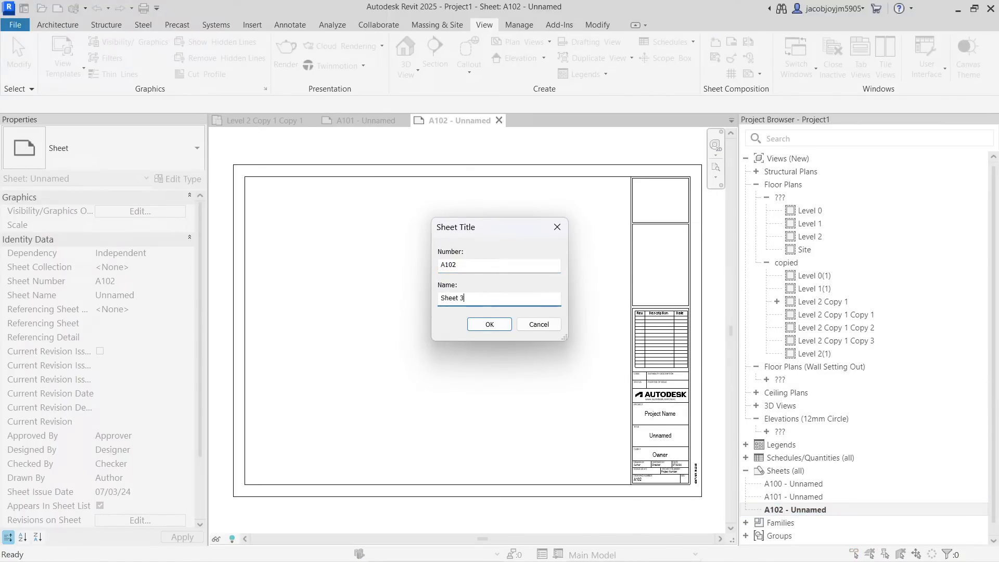
key("Return")
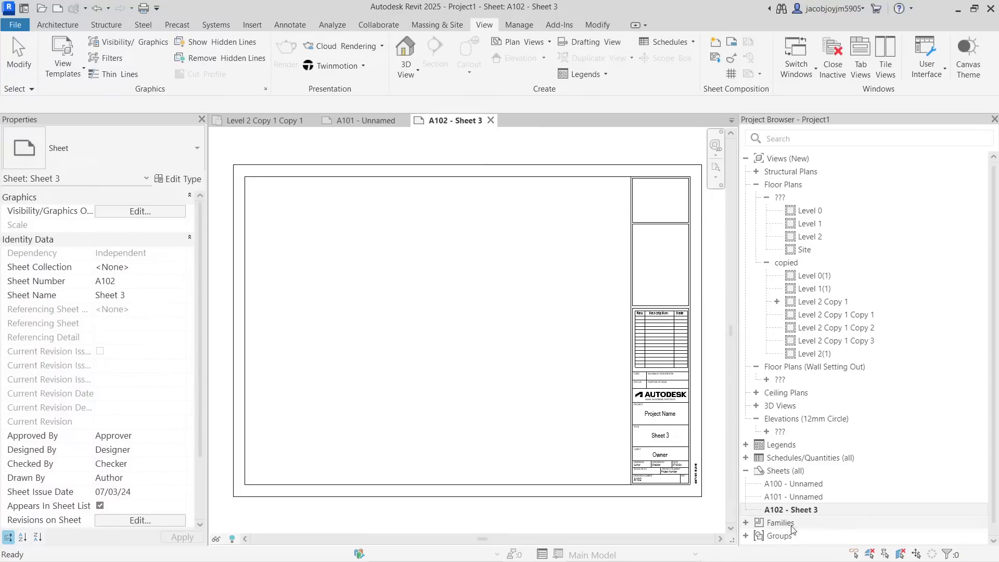
Rename sheet A101 as sHEET 2.
right_click(837, 497)
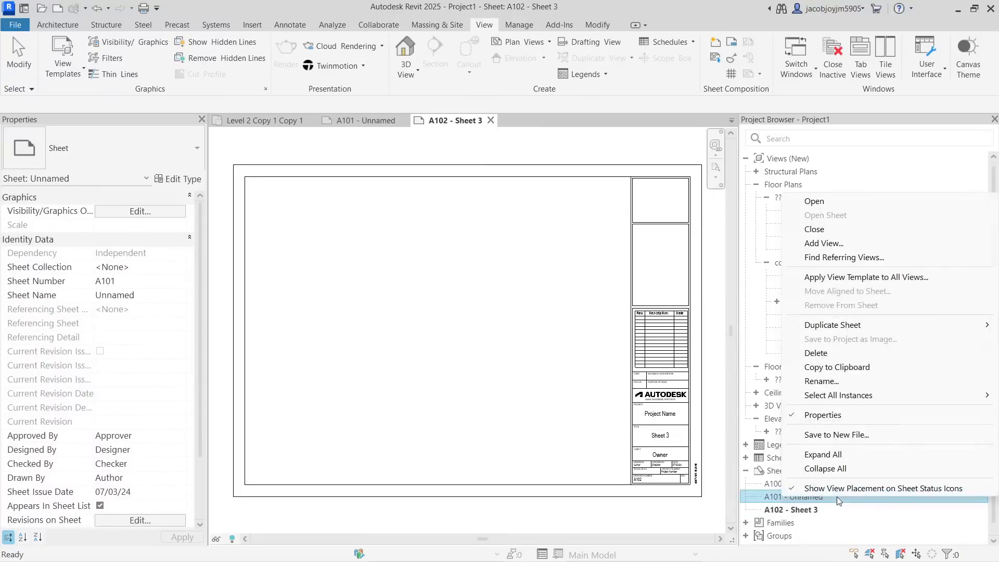
left_click(829, 383)
key("Tab")
type("sHEET 2")
key("Return")
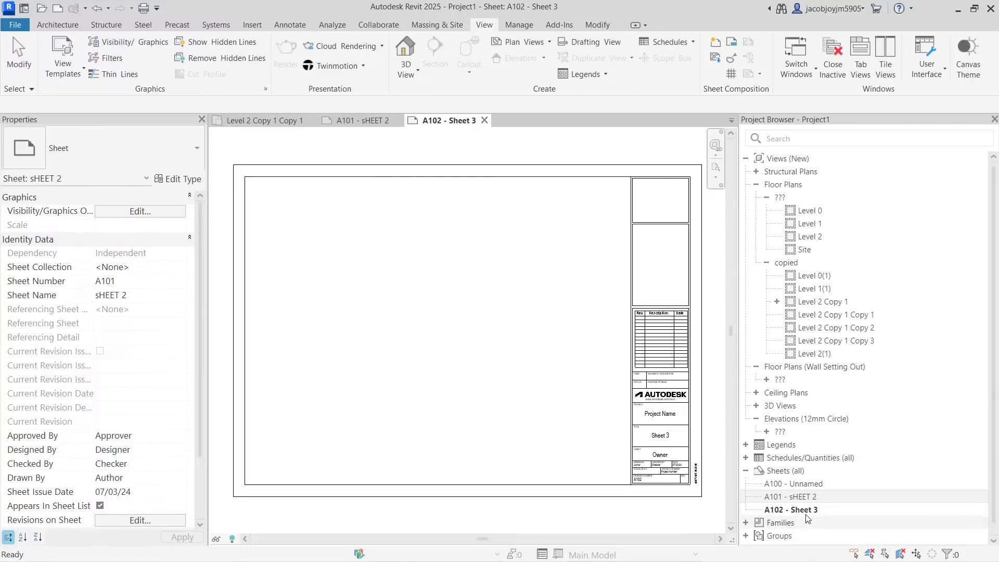
Correct the capitalisation of sheet A101's name to Sheet 2.
right_click(804, 500)
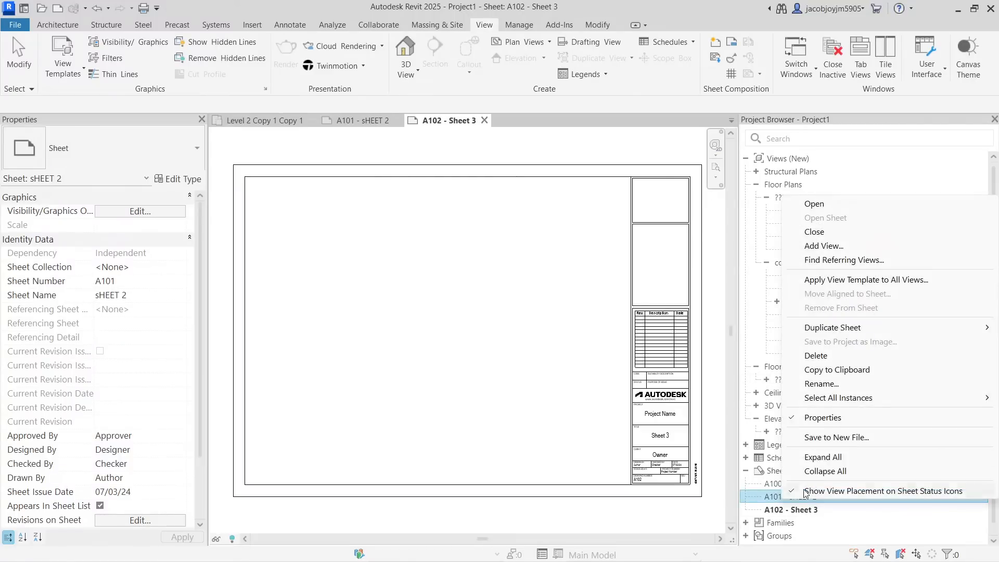
left_click(807, 383)
left_click_drag(483, 299, 379, 292)
type("Sheet ")
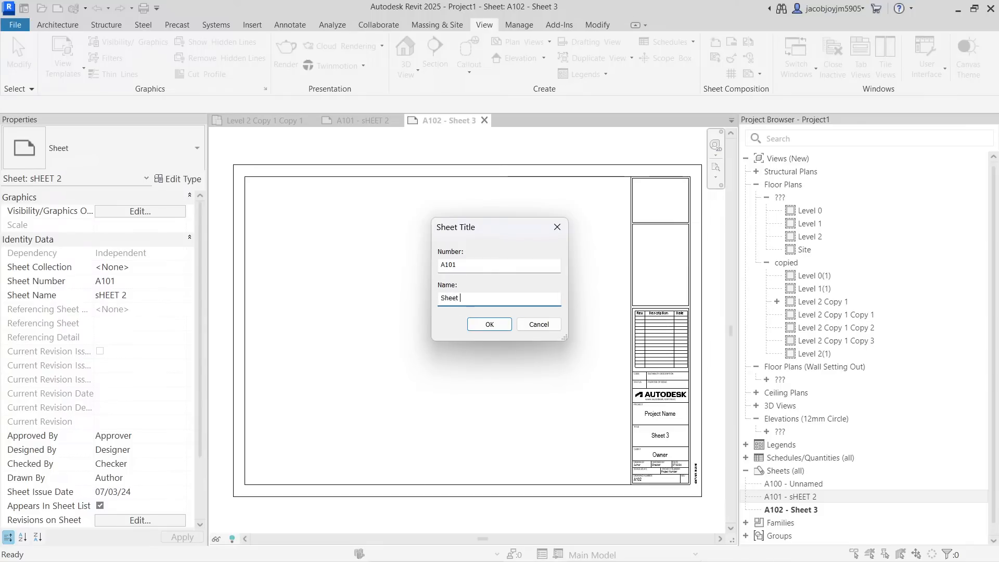
type("2")
key("Return")
Rename sheet A100 as Sheet 1, keeping its number.
left_click(795, 492)
right_click(794, 485)
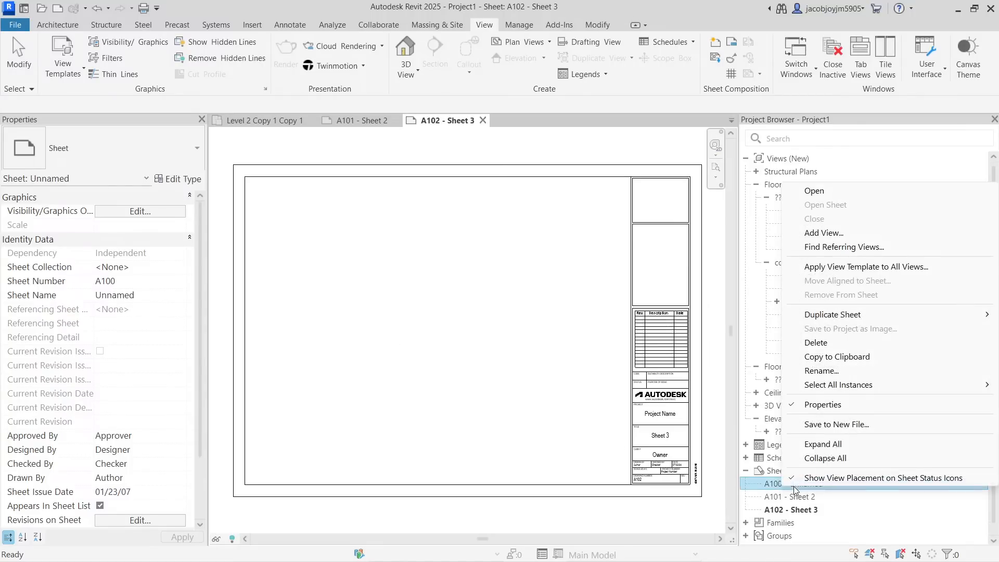
left_click(815, 376)
double_click(490, 300)
type("Sheet 1")
left_click(483, 325)
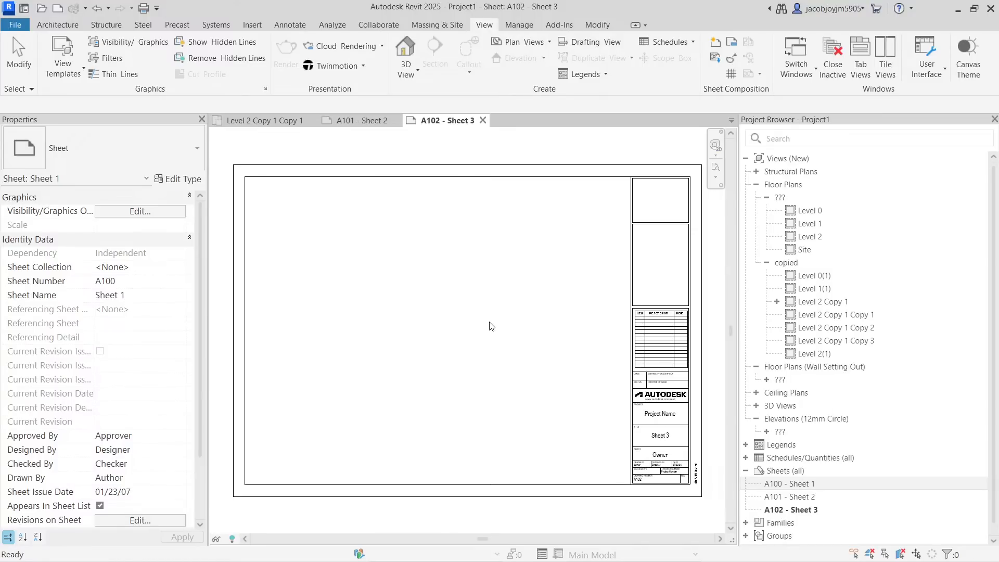
Delete the title block from sheet A102 - Sheet 3.
scroll(490, 326, "down", 3)
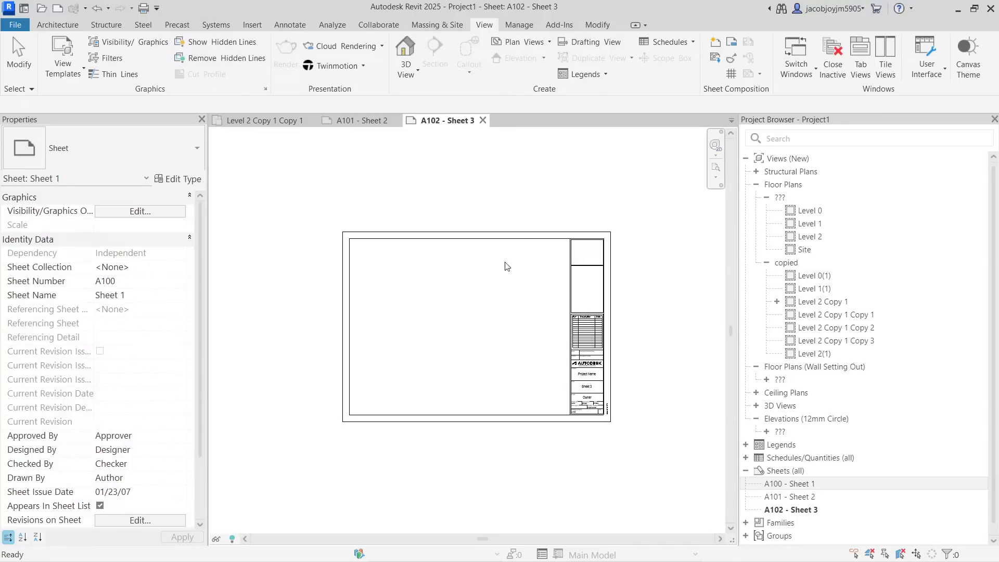
left_click(529, 243)
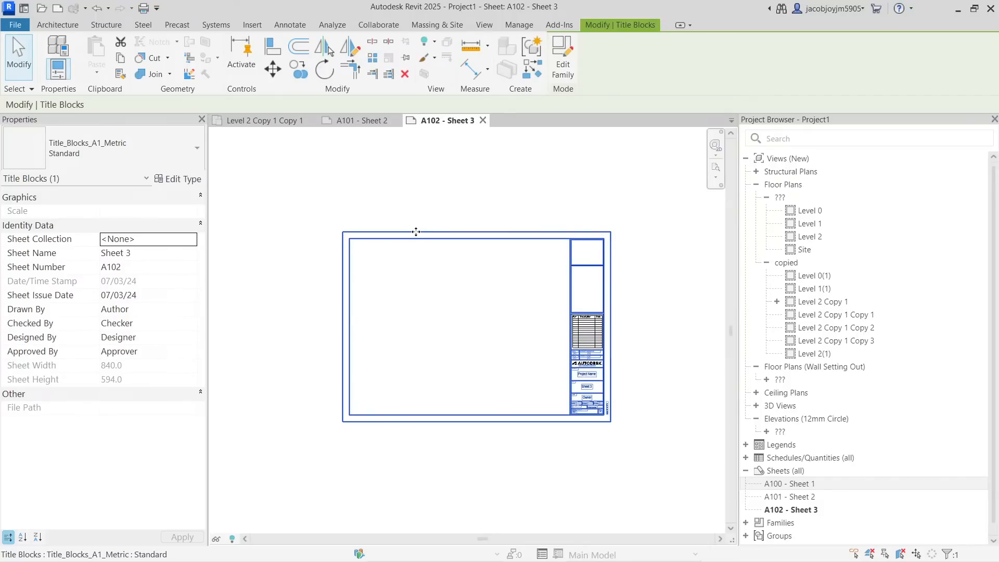
key("Delete")
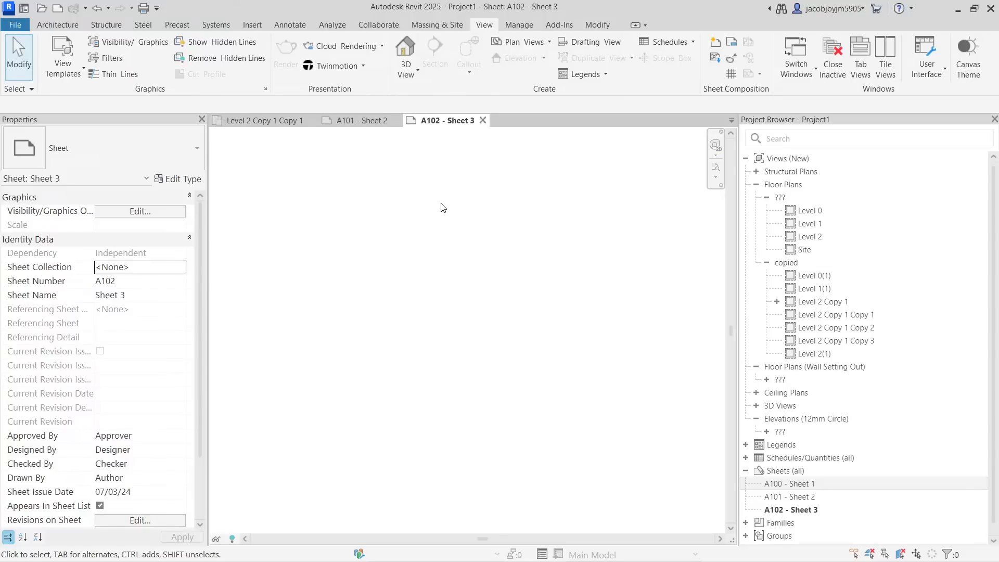
Place a Title_Blocks_A1_Metric Standard title block on the empty sheet A102 and fit the sheet in view.
left_click(733, 42)
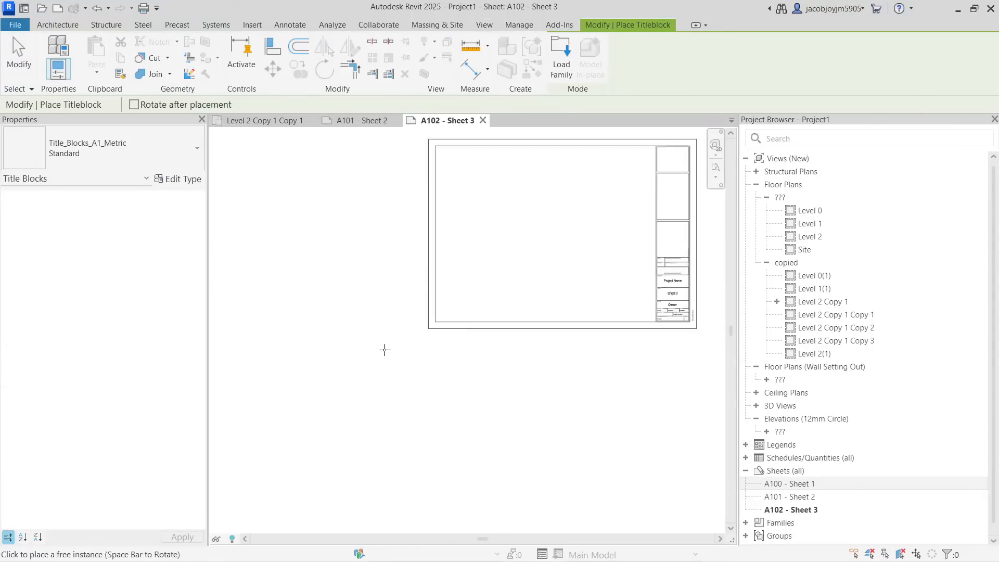
left_click(111, 146)
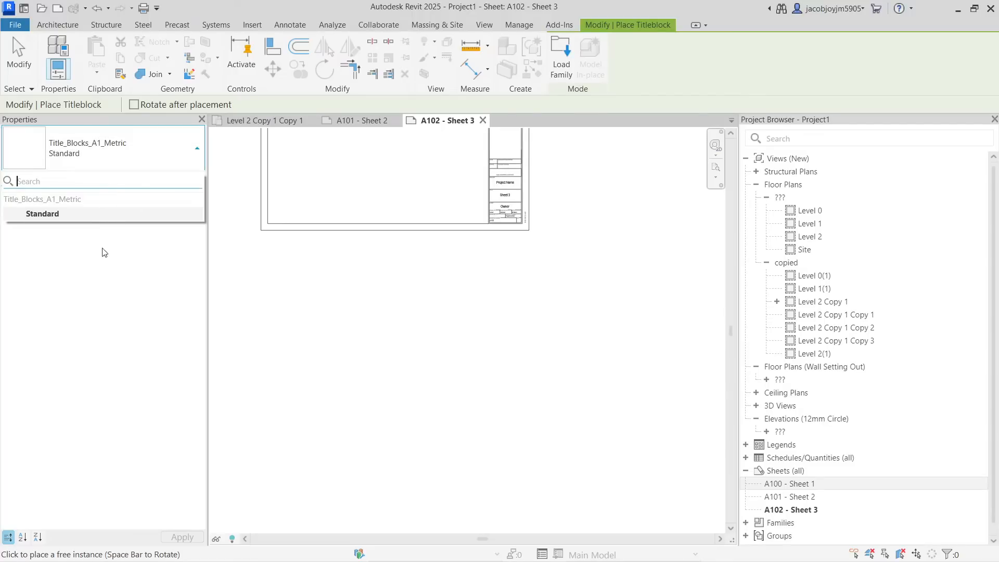
left_click(104, 219)
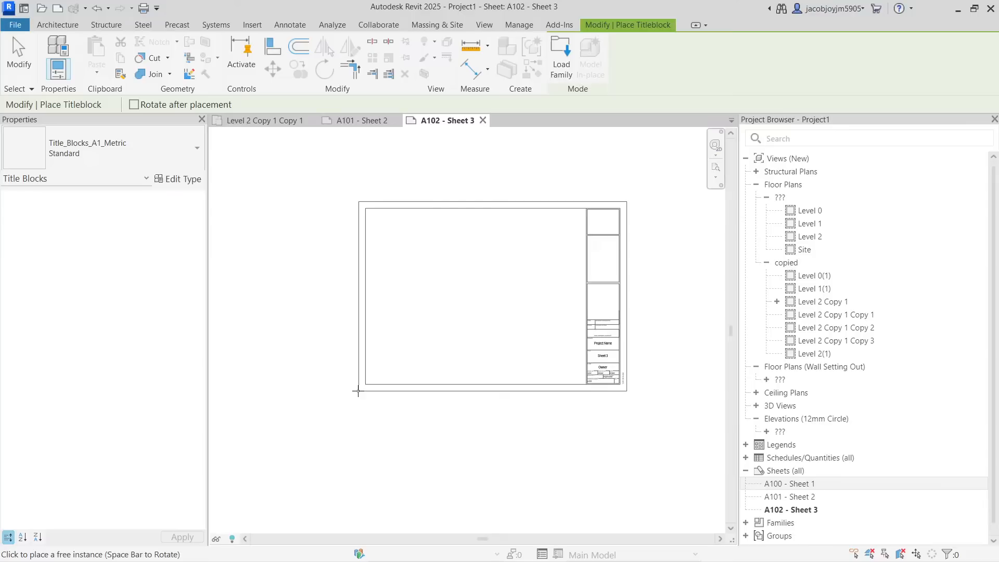
left_click(330, 345)
left_click(348, 415)
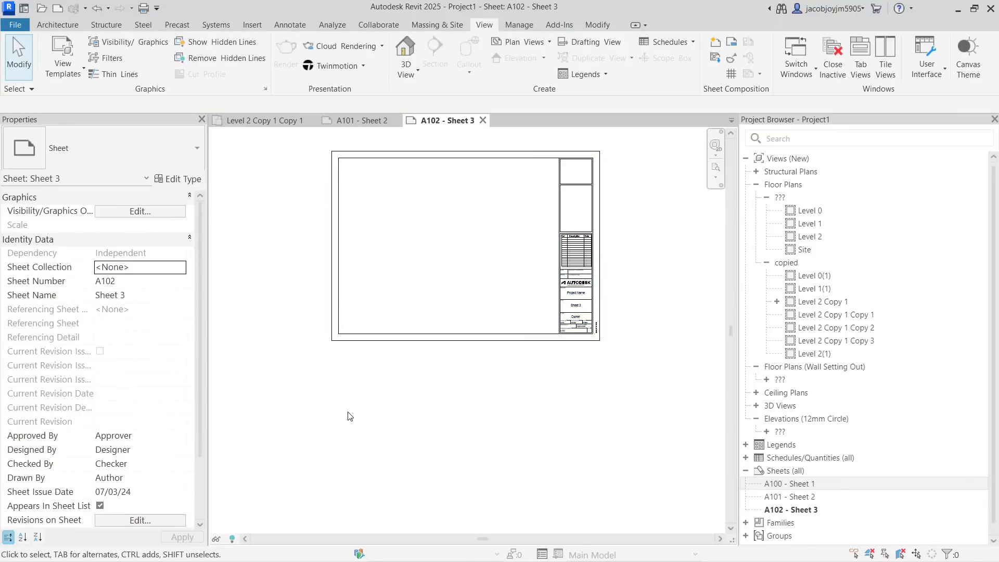
key("z")
key("f")
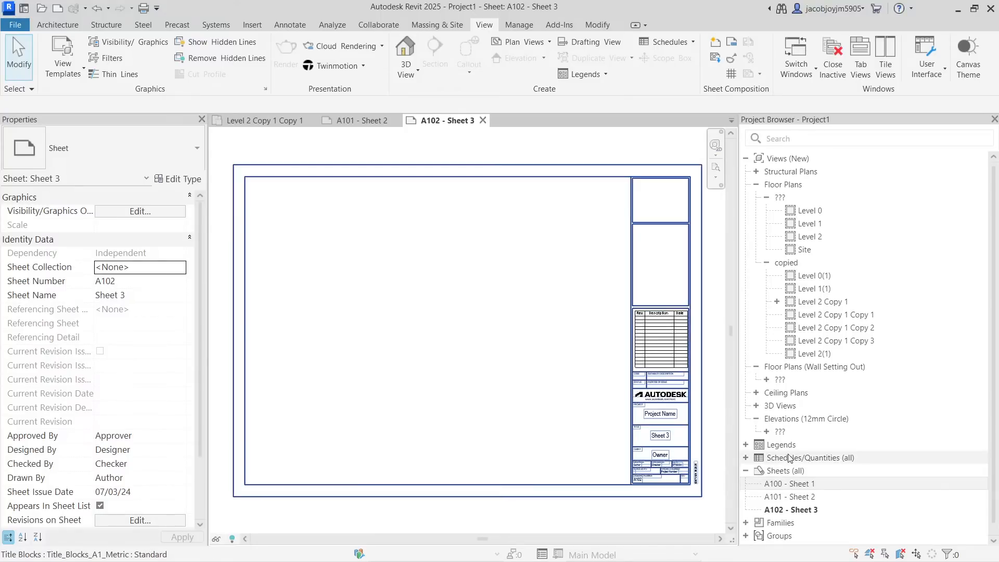
Create a new sheet from the project's sheets list using the Title_Blocks_A1_Metric : Standard title block.
left_click(803, 472)
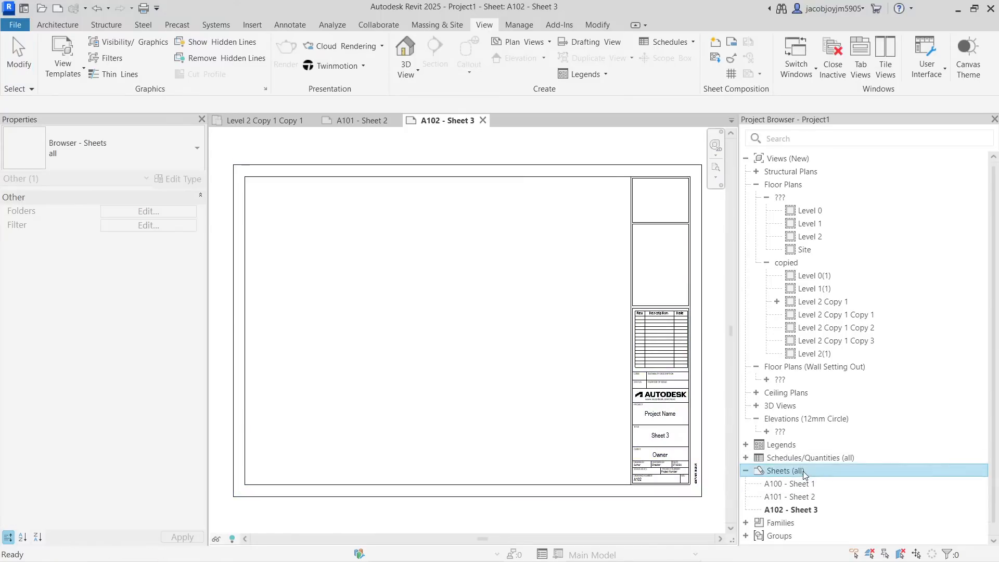
right_click(803, 469)
left_click(821, 361)
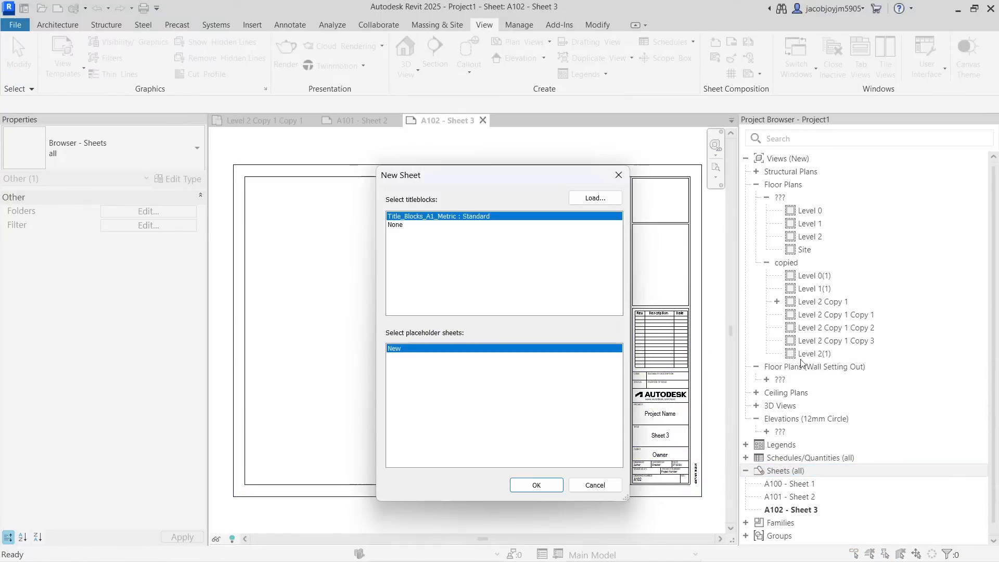
left_click(536, 485)
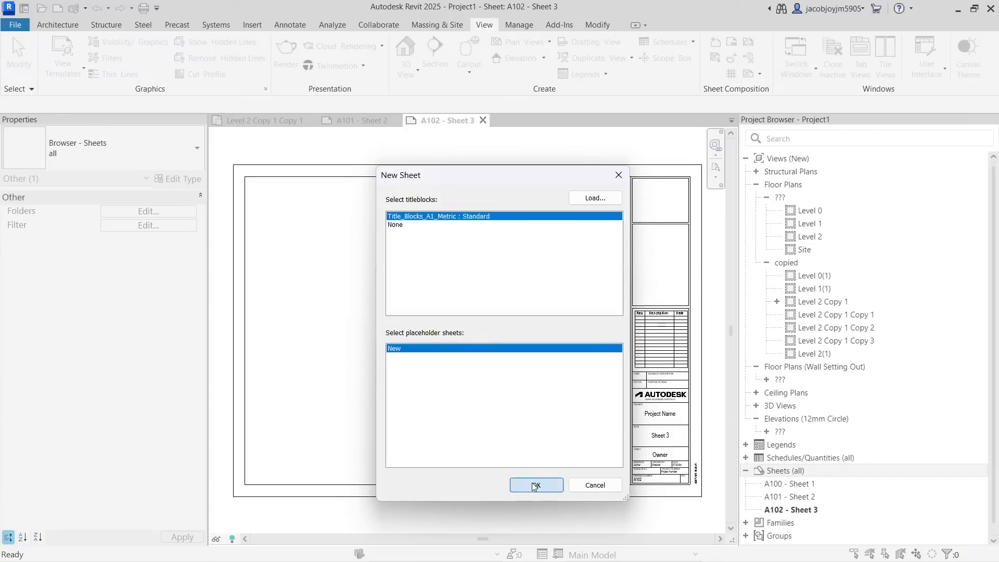
scroll(542, 397, "down", 3)
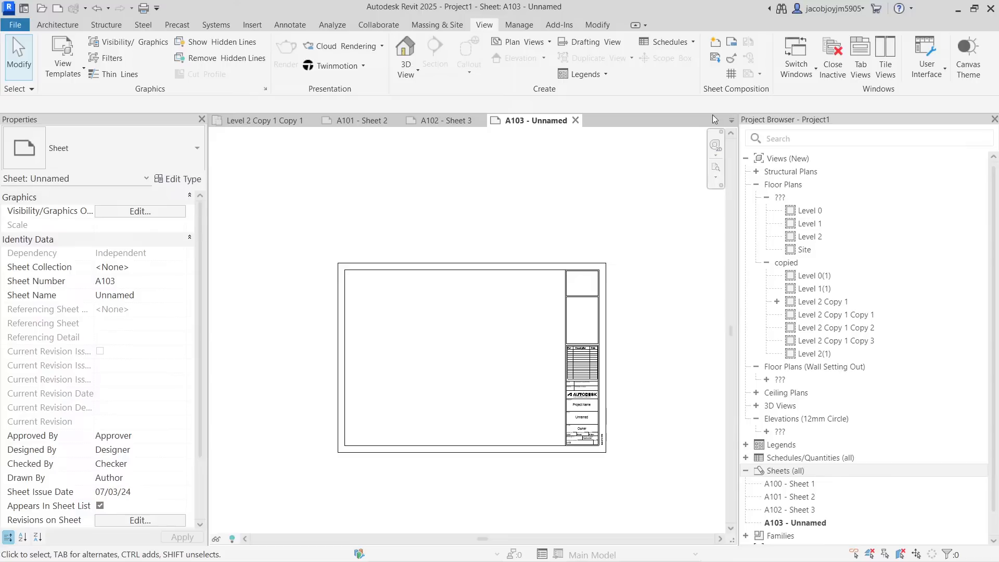
Create a new guide grid named Title Block on sheet A103.
left_click(732, 75)
type("Title Block")
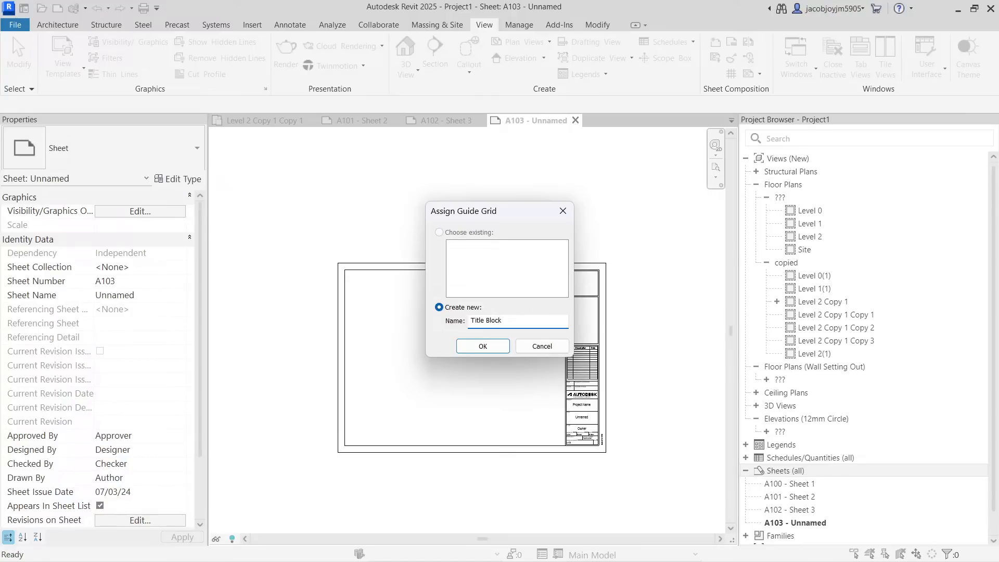
left_click(481, 346)
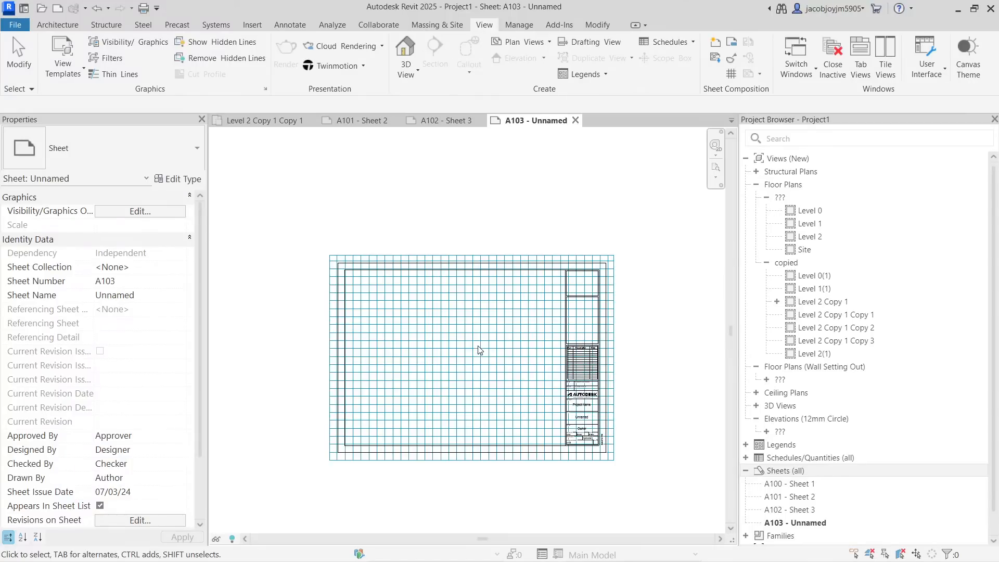
Shrink the guide grid to a small patch of about two by two cells at the title block's upper-left outer corner.
left_click(614, 256)
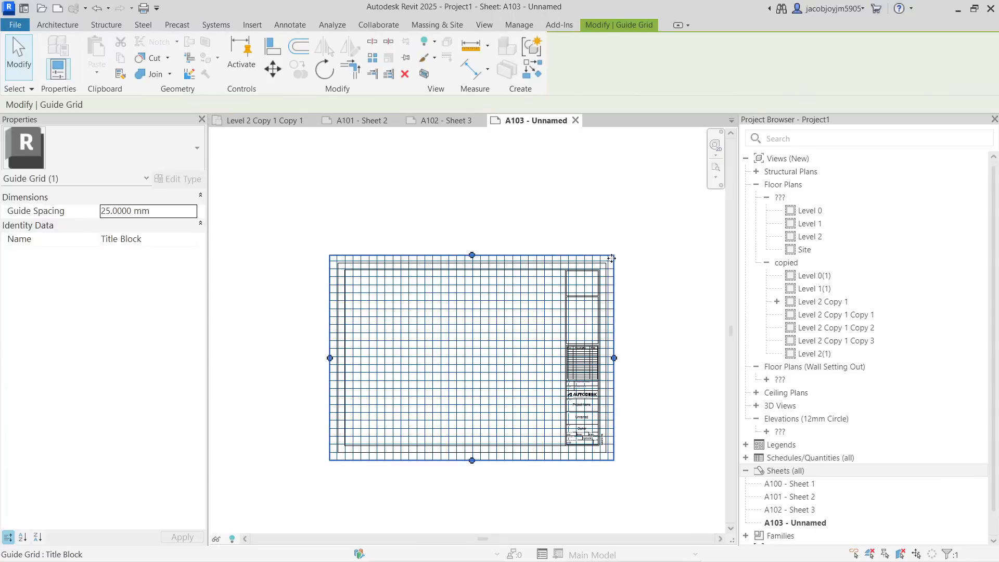
left_click_drag(614, 359, 408, 358)
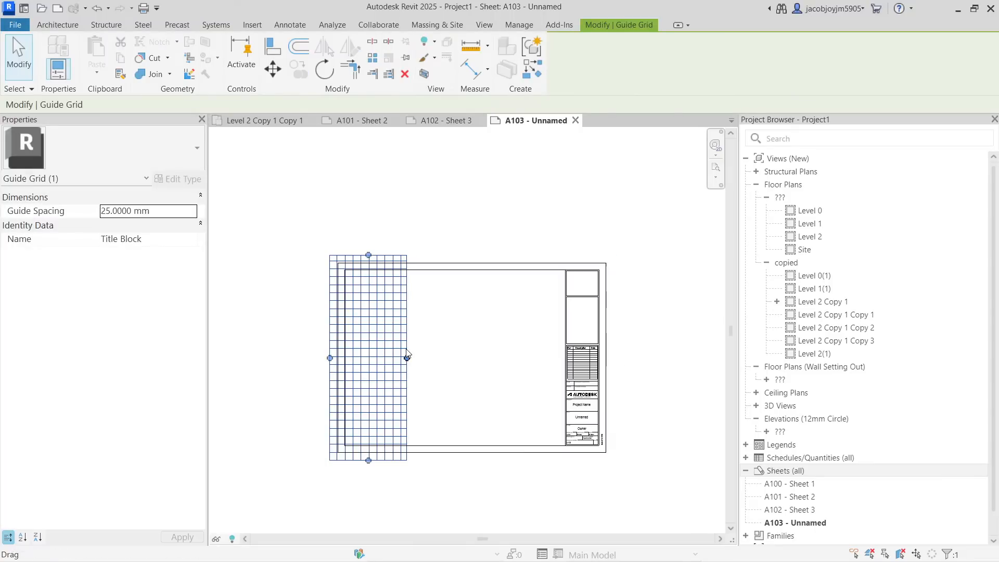
left_click_drag(368, 460, 364, 294)
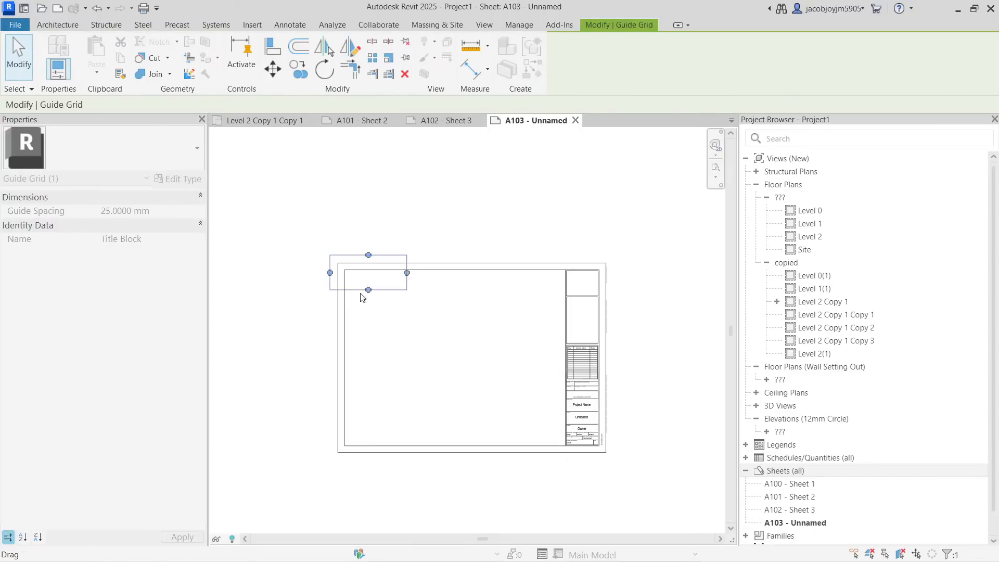
scroll(326, 268, "up", 4)
scroll(336, 277, "up", 1)
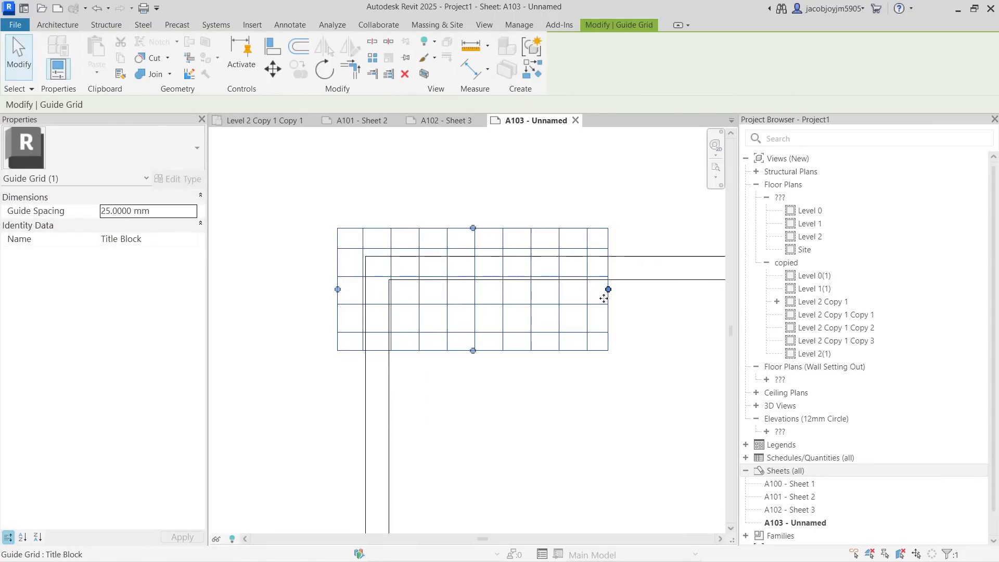
left_click_drag(608, 290, 384, 286)
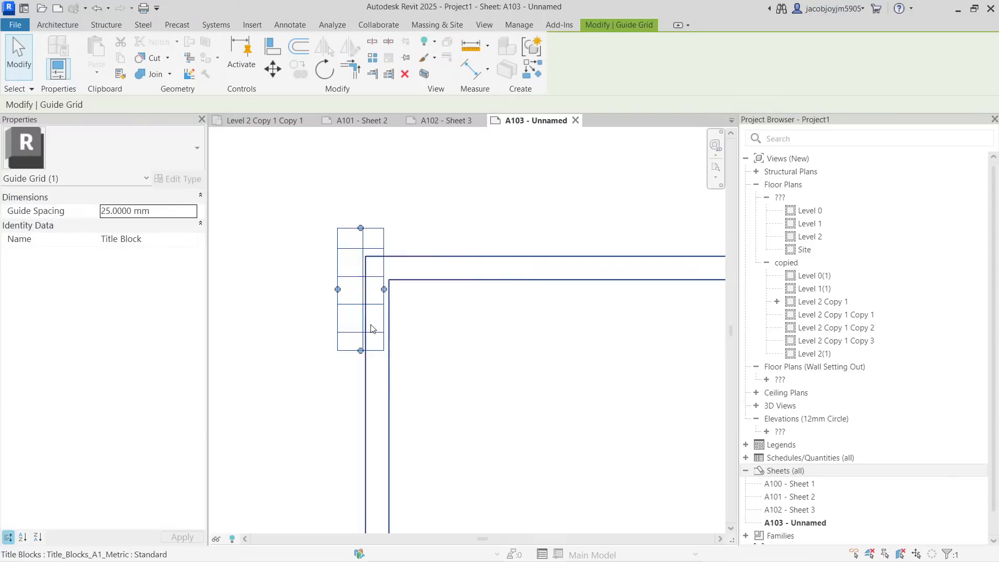
left_click_drag(361, 351, 359, 265)
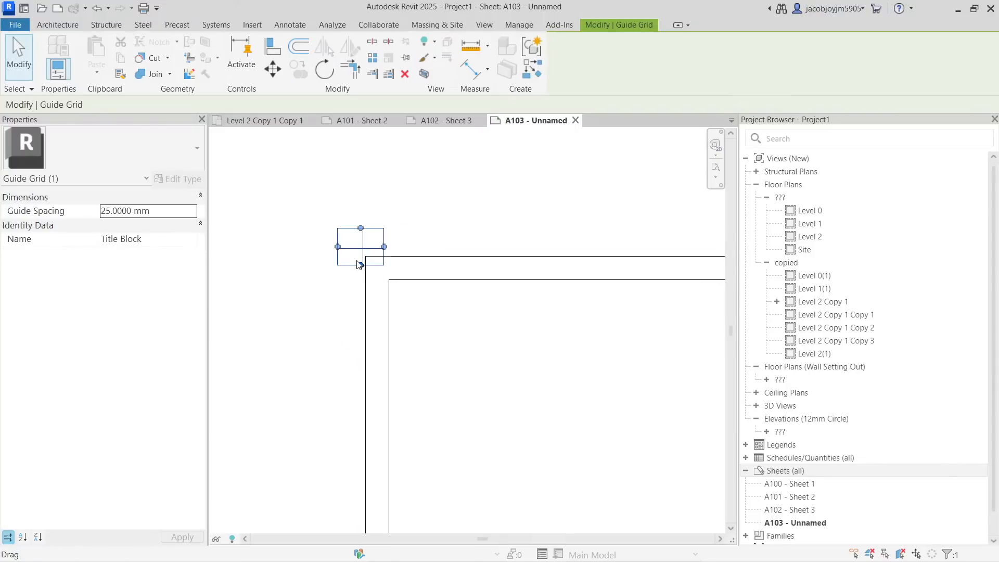
scroll(360, 260, "up", 3)
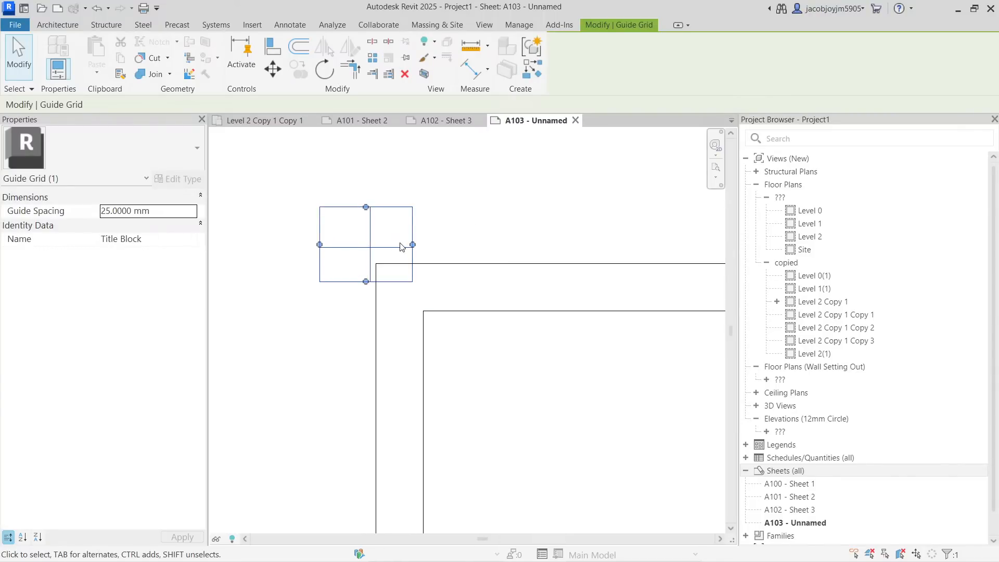
Try to move the guide grid from its inner line intersection onto the title block's upper-left outer corner.
left_click(276, 75)
left_click(370, 247)
left_click(377, 264)
scroll(368, 270, "down", 5)
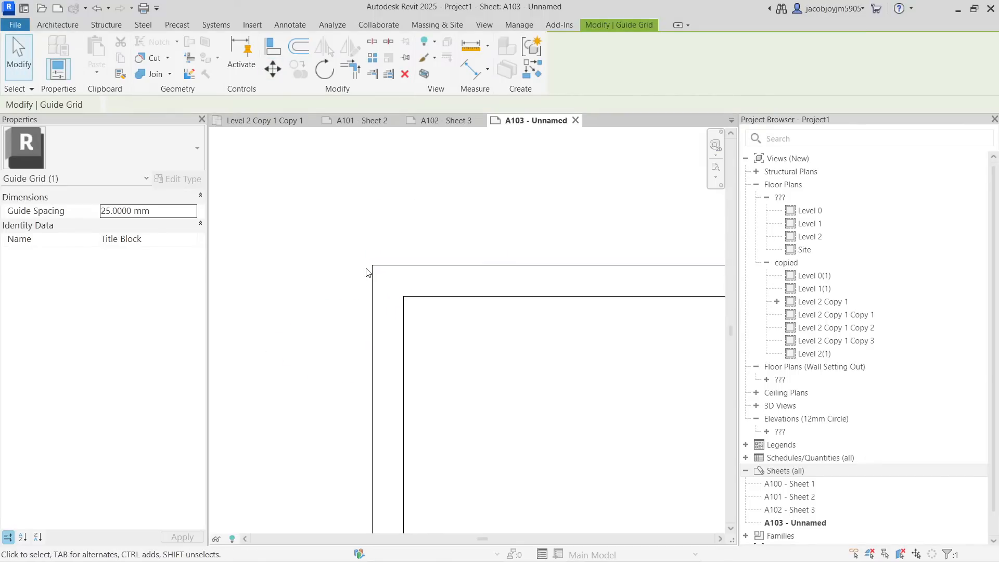
left_click(442, 212)
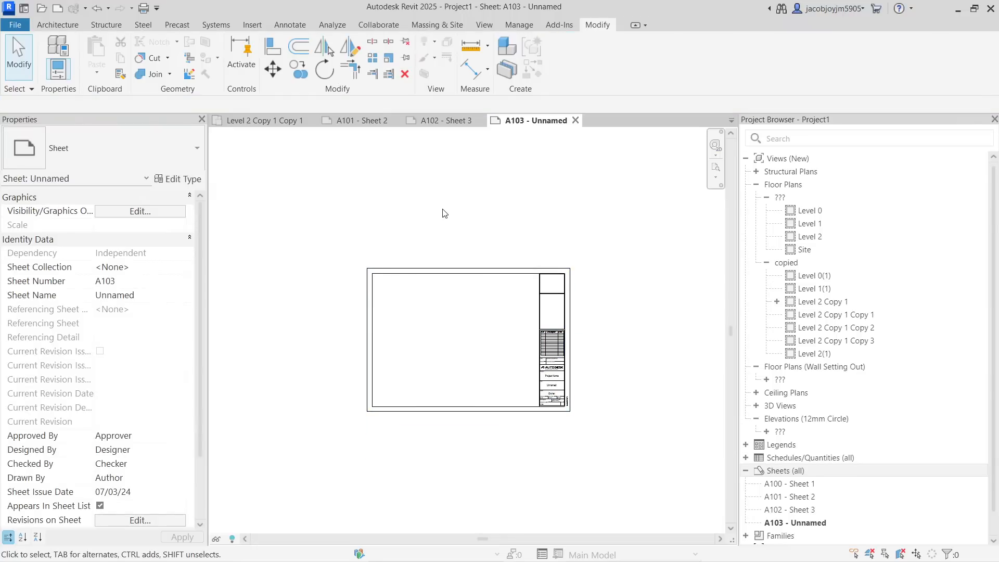
scroll(444, 213, "up", 5)
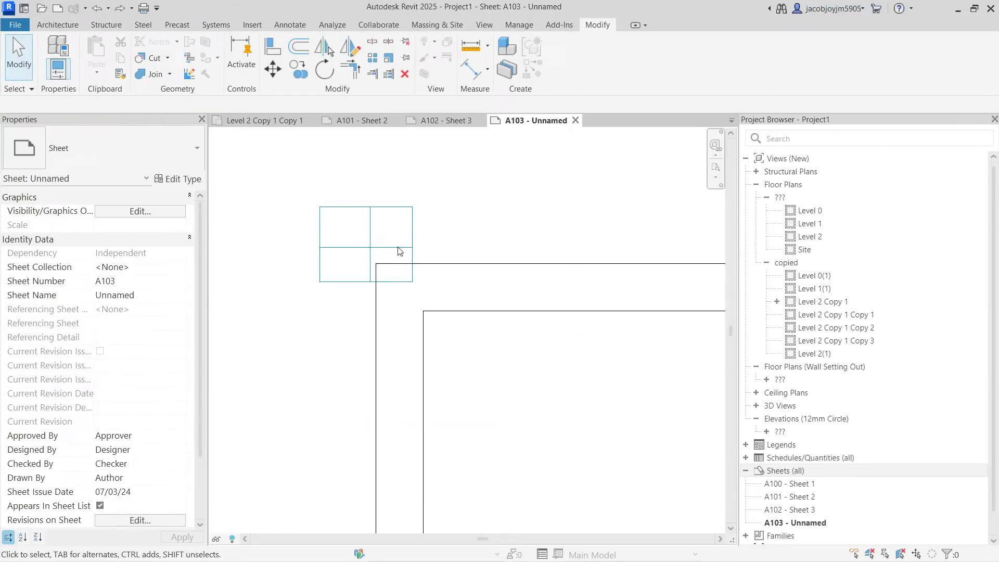
Retry the Move of the guide grid, using its line intersection as base point and the title block's outer corner as target.
left_click(359, 222)
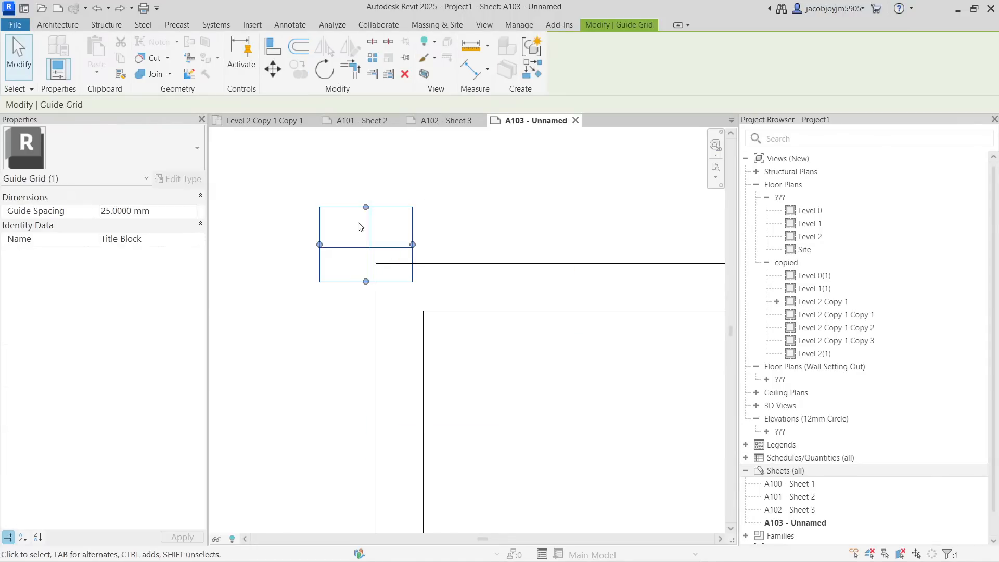
left_click(273, 71)
left_click(370, 247)
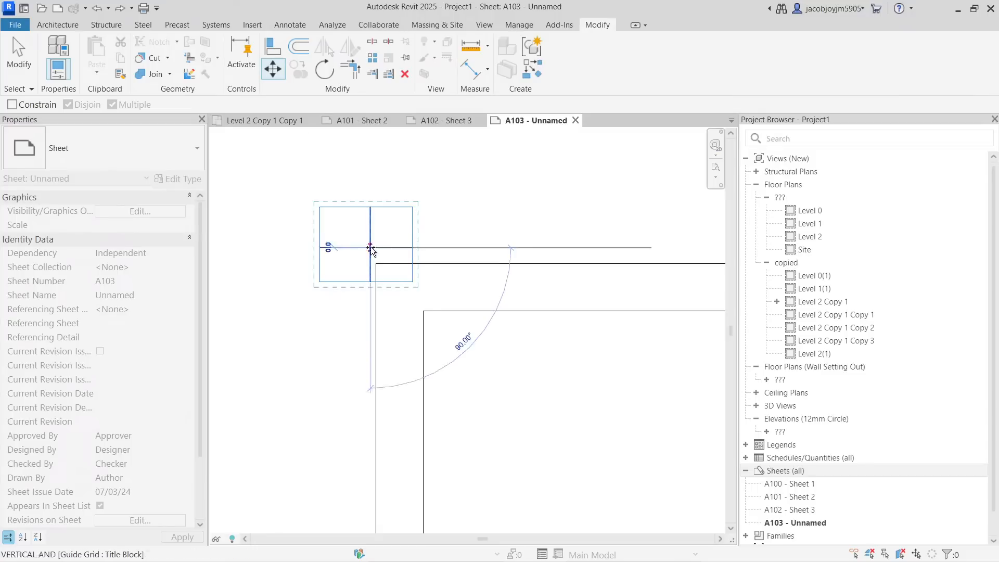
left_click(377, 263)
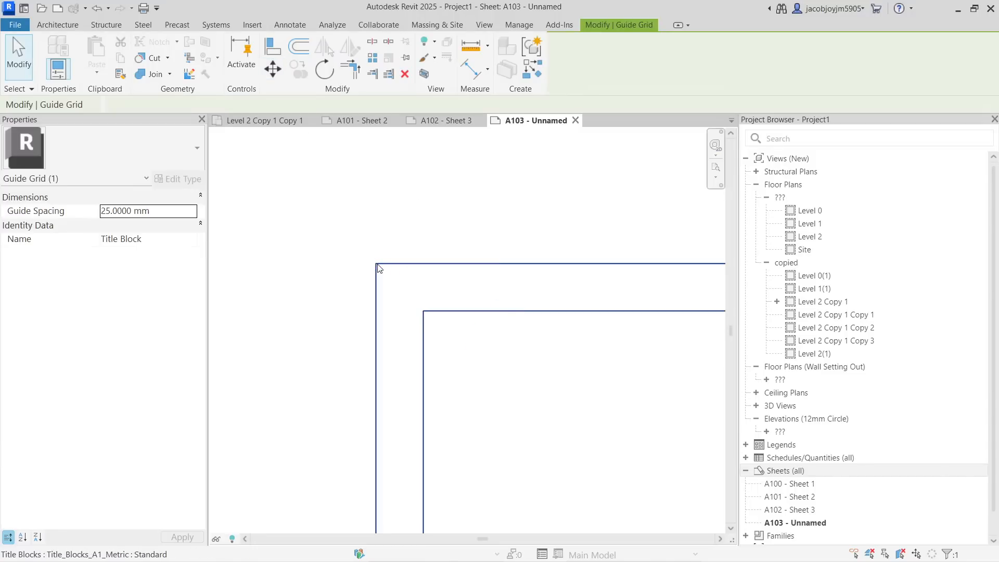
key("Escape")
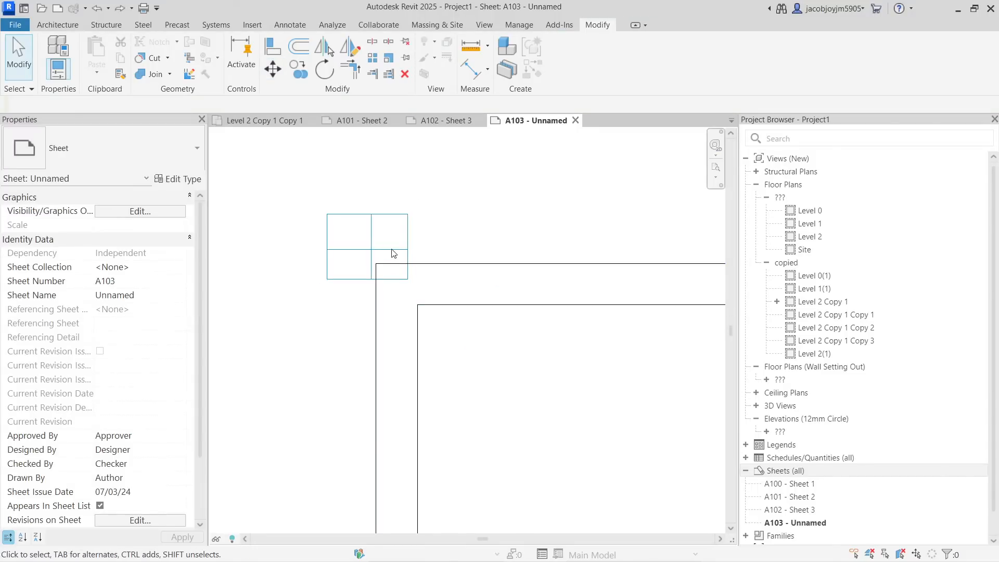
Try to move the guide grid a short horizontal distance using two points picked in the empty area above the sheet.
left_click(410, 253)
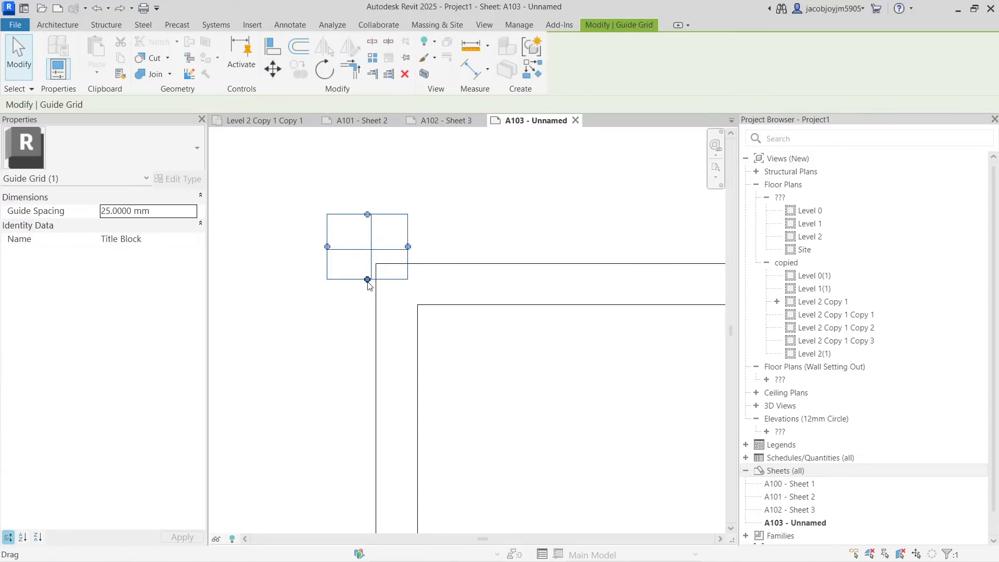
scroll(367, 278, "down", 1)
left_click(273, 71)
left_click(420, 195)
left_click(457, 196)
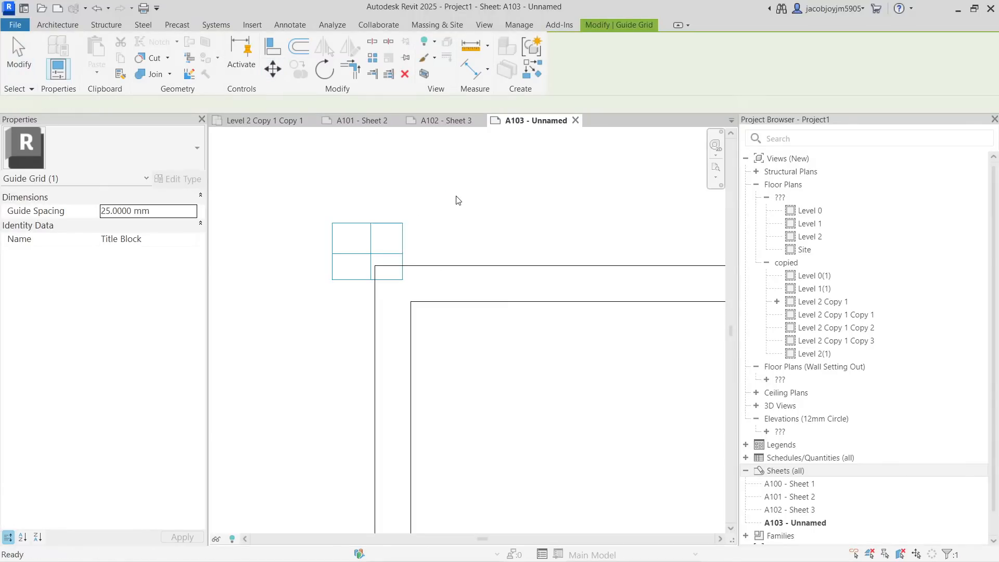
key("Escape")
scroll(385, 250, "down", 3)
Reposition the guide grid freehand so that it overlaps the title block's upper-left outer corner.
left_click(390, 243)
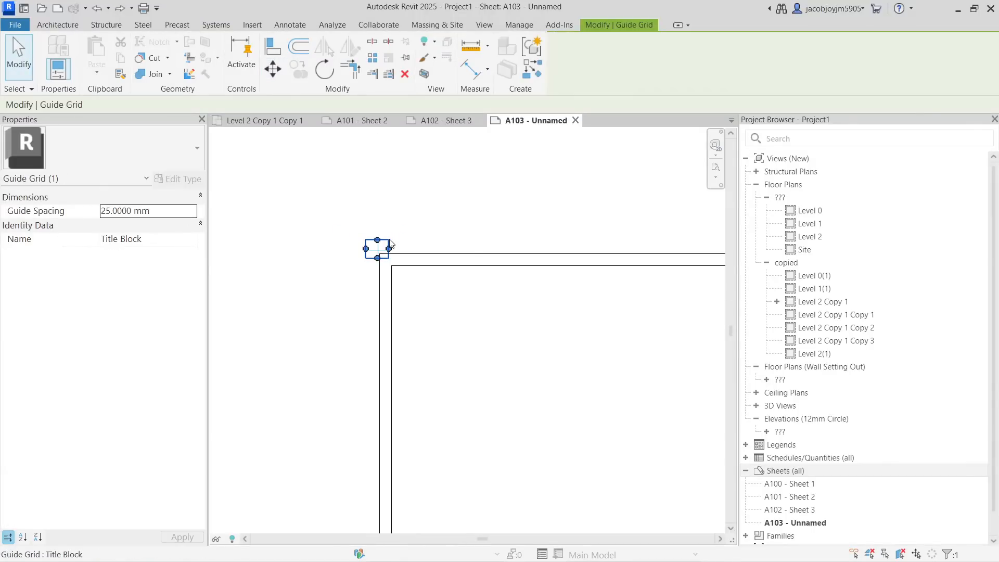
scroll(390, 244, "up", 1)
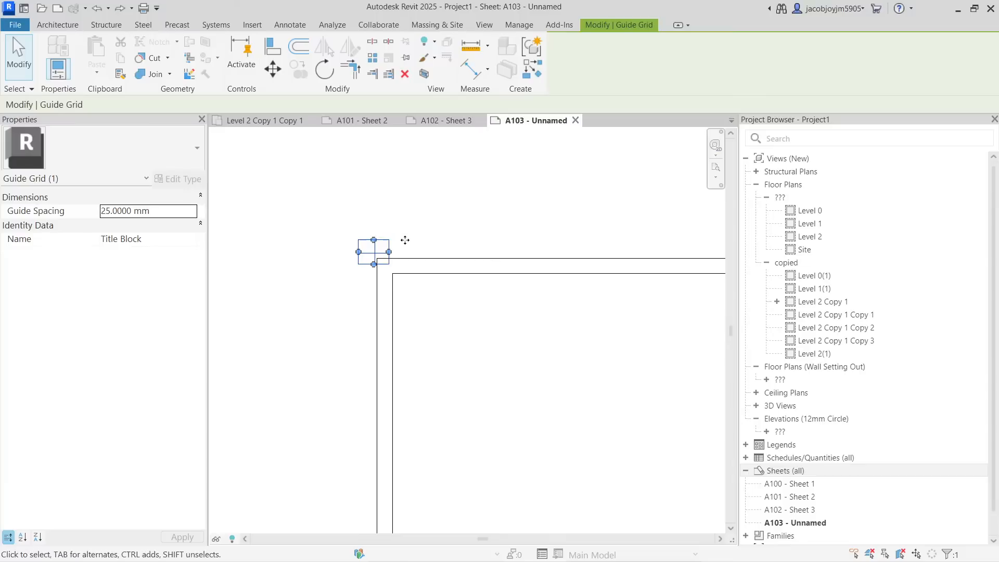
left_click_drag(413, 239, 381, 254)
scroll(411, 239, "up", 2)
scroll(373, 271, "up", 1)
scroll(374, 271, "up", 3)
Nudge the guide grid left and up in small increments until its line intersection meets the title block's outer corner, then deselect it.
key("Left")
key("Left")
key("Left")
key("Left")
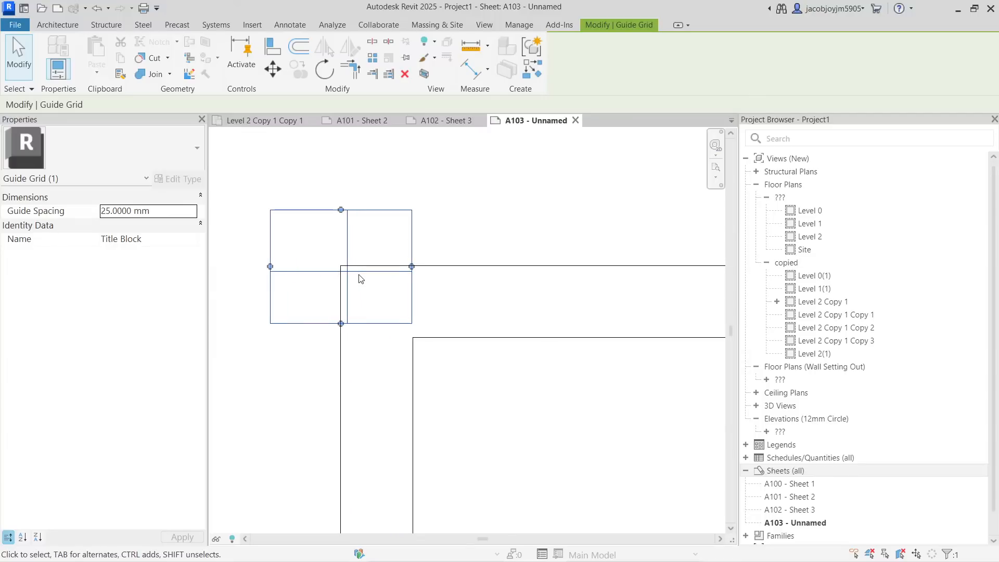
key("Up")
key("Up")
scroll(362, 279, "up", 5)
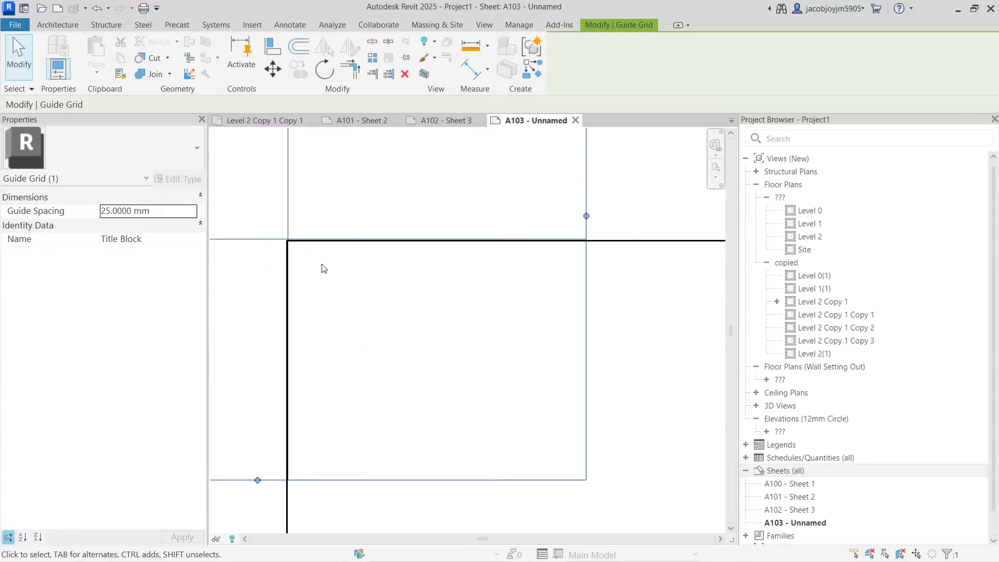
scroll(291, 255, "up", 2)
key("Down")
key("Left")
key("Left")
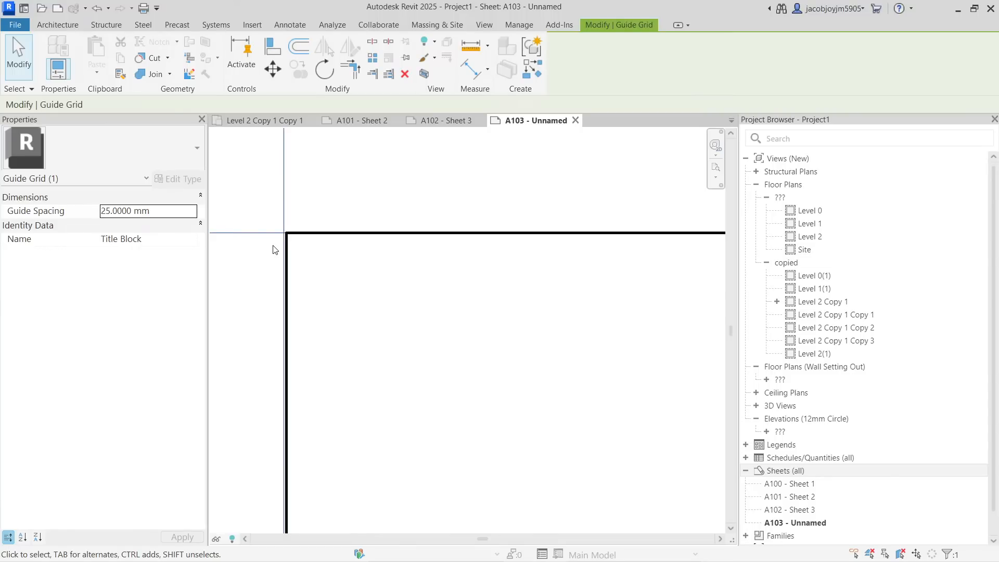
scroll(340, 274, "down", 4)
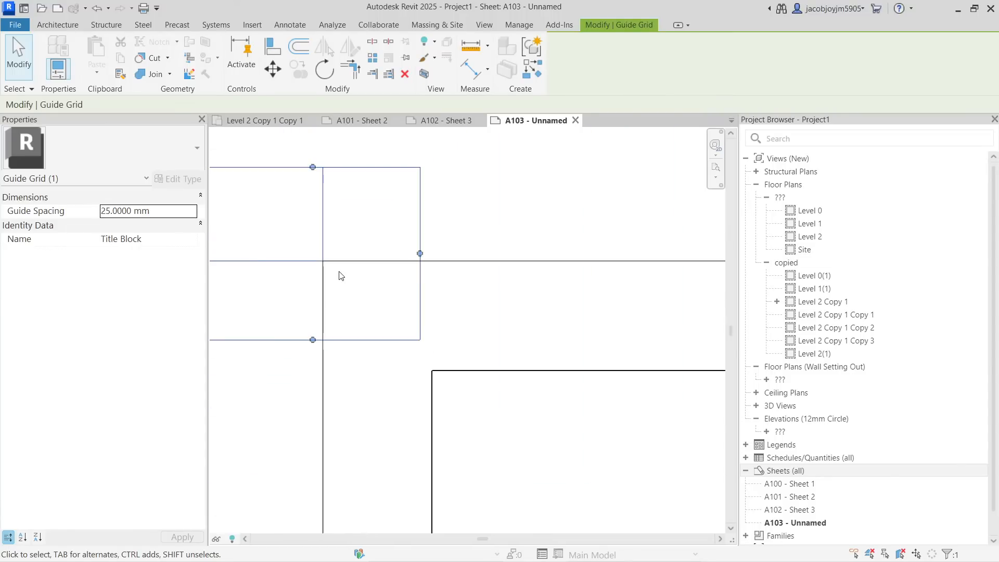
scroll(340, 276, "down", 2)
left_click(404, 225)
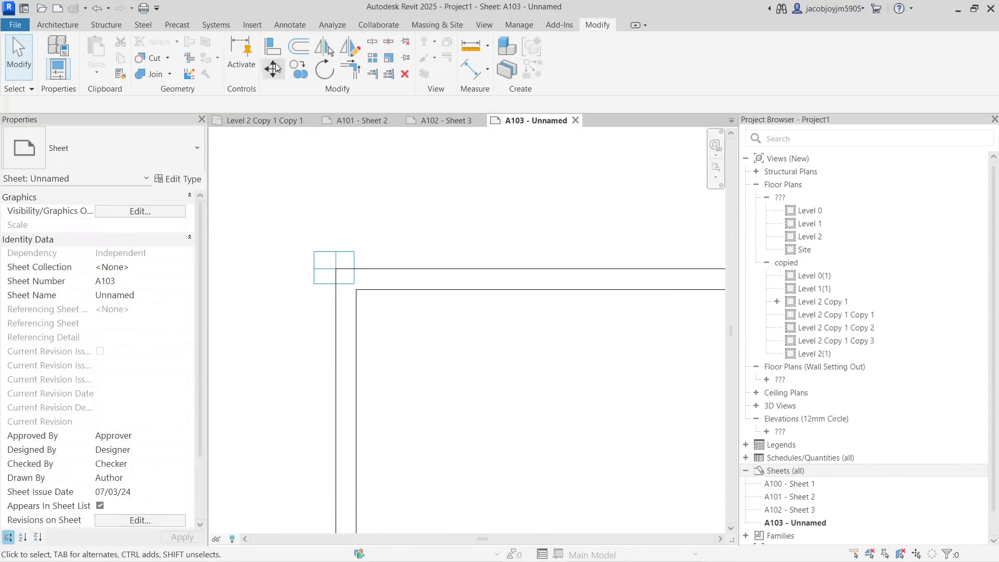
Draw a sloping thin detail line about 180 mm long at about 21° from the title block's upper-left outer corner.
left_click(57, 24)
left_click(289, 25)
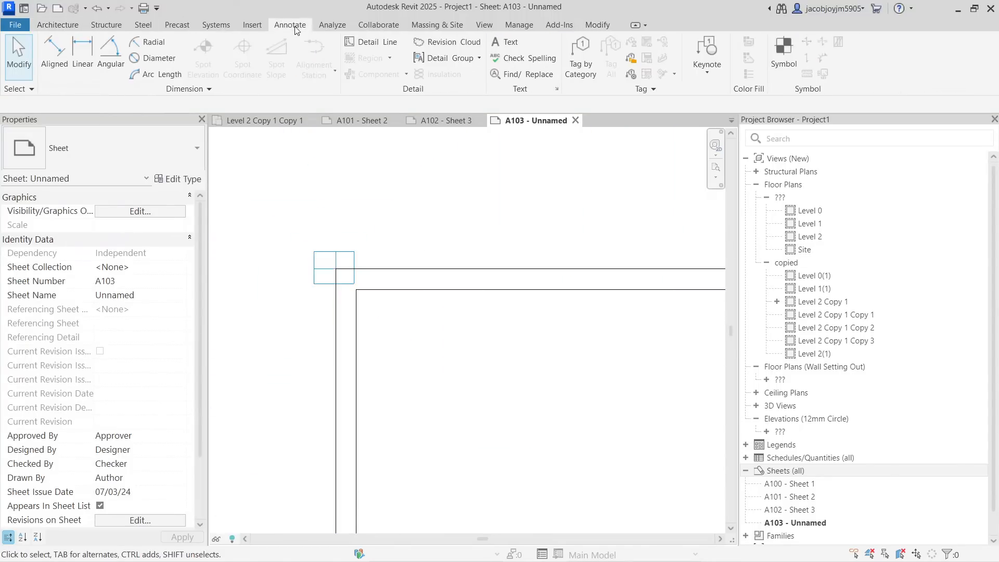
left_click(368, 44)
left_click(335, 269)
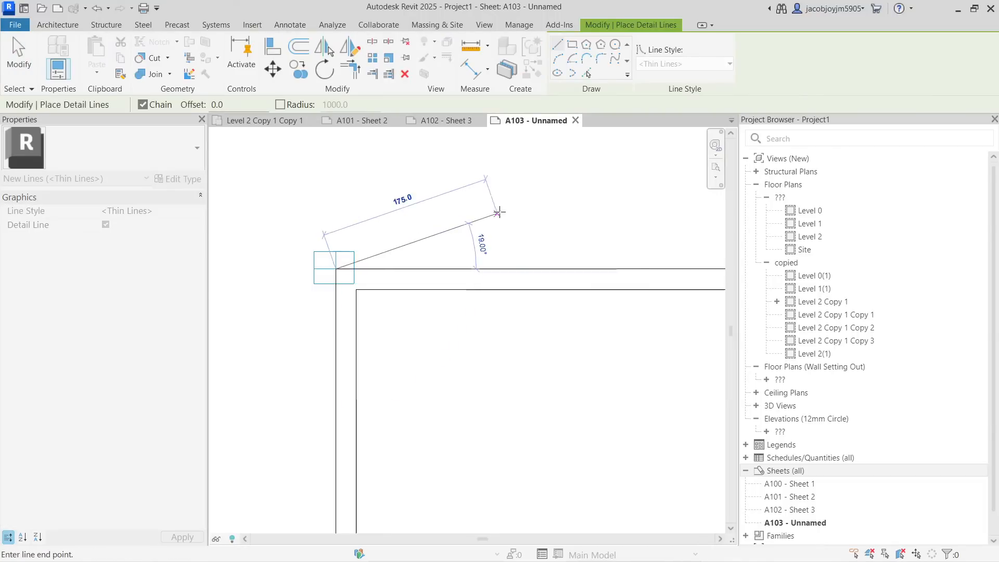
left_click(499, 206)
key("Escape")
key("Escape")
Copy the sloping detail line on sheet A103 to the clipboard and switch to sheet A102 - Sheet 3.
left_click(435, 230)
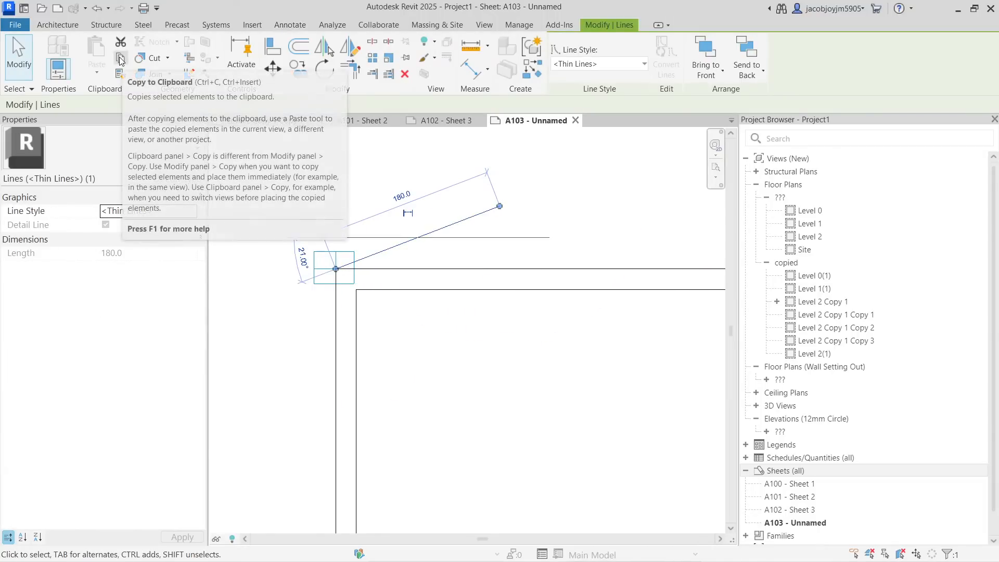
left_click(120, 59)
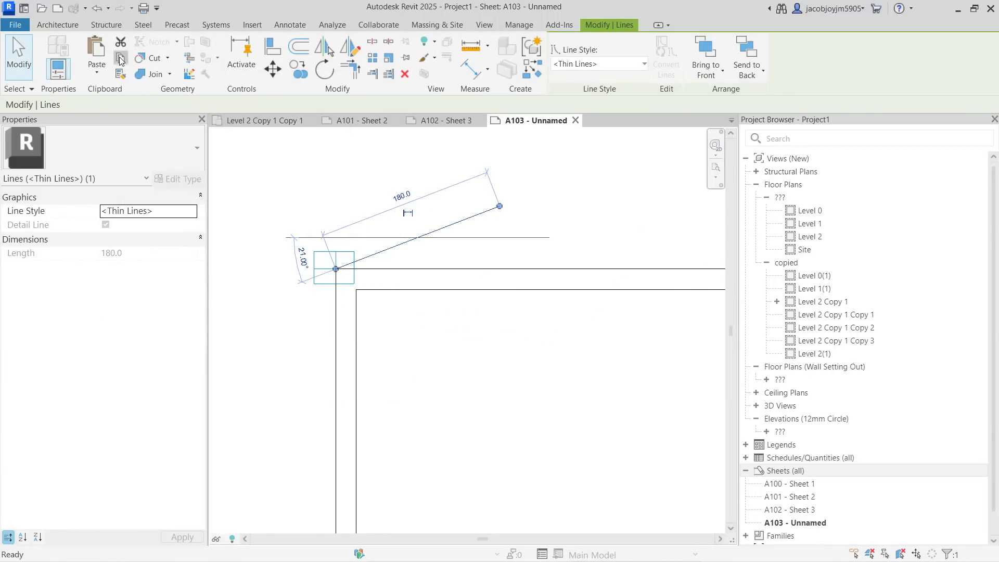
left_click(447, 121)
scroll(486, 290, "down", 1)
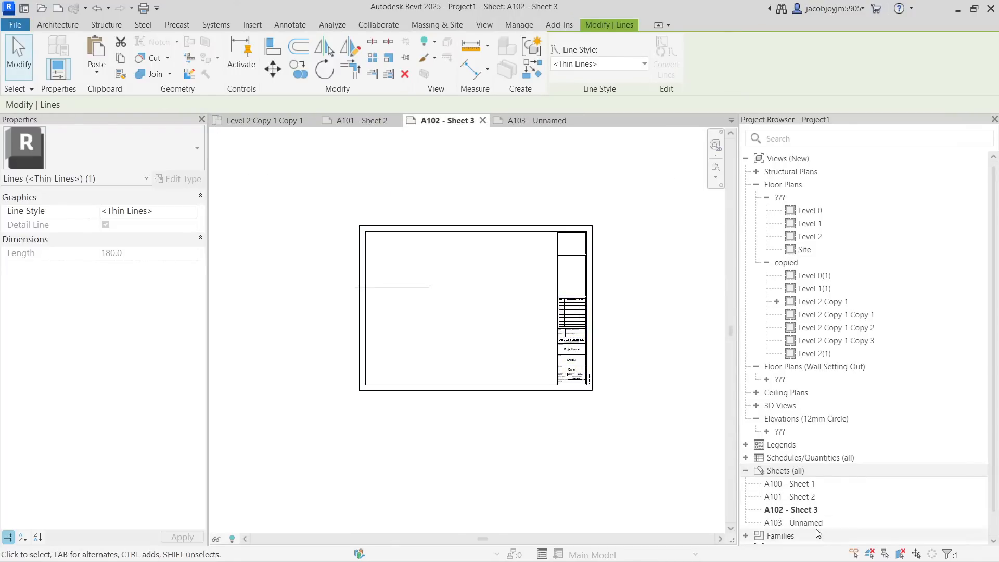
key("Delete")
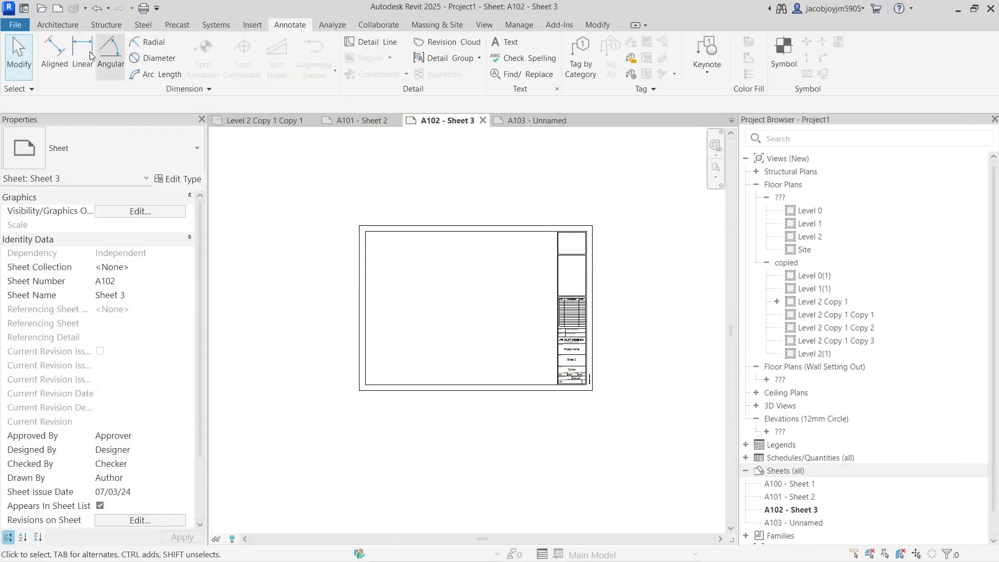
Paste the copied detail line onto sheet A102 at the same coordinates it has on sheet A103, then deselect it.
left_click(597, 25)
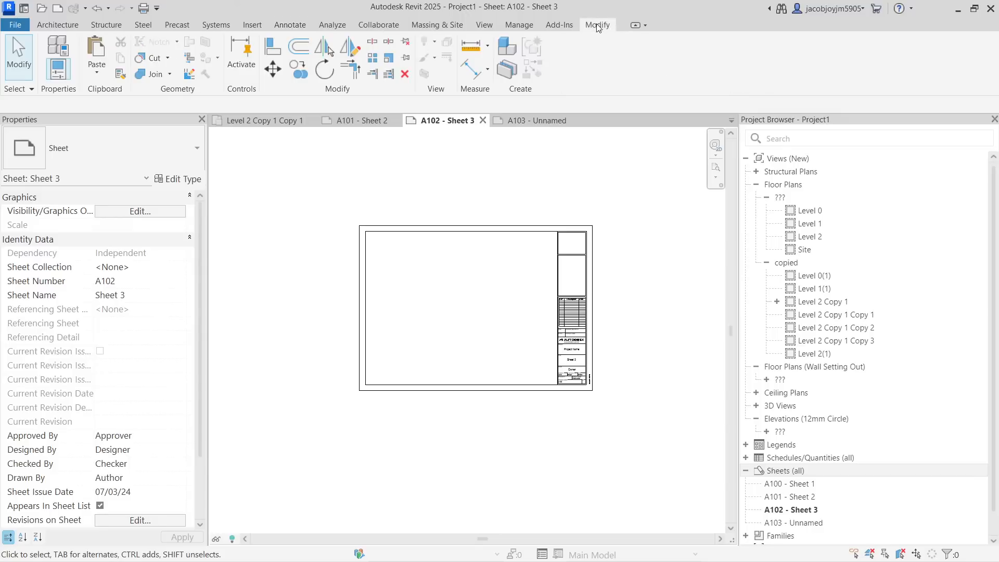
left_click(99, 73)
left_click(161, 174)
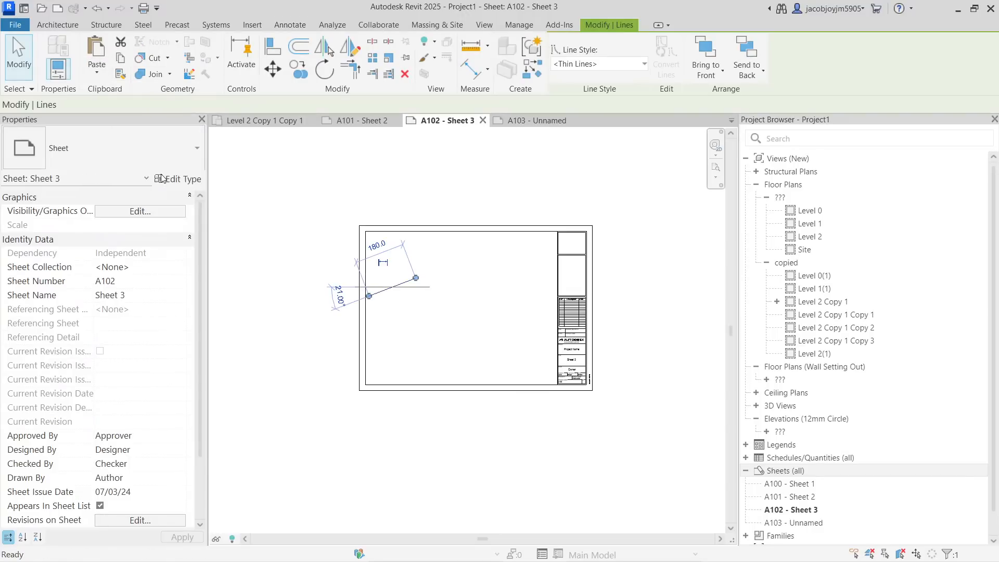
key("Escape")
scroll(401, 289, "up", 2)
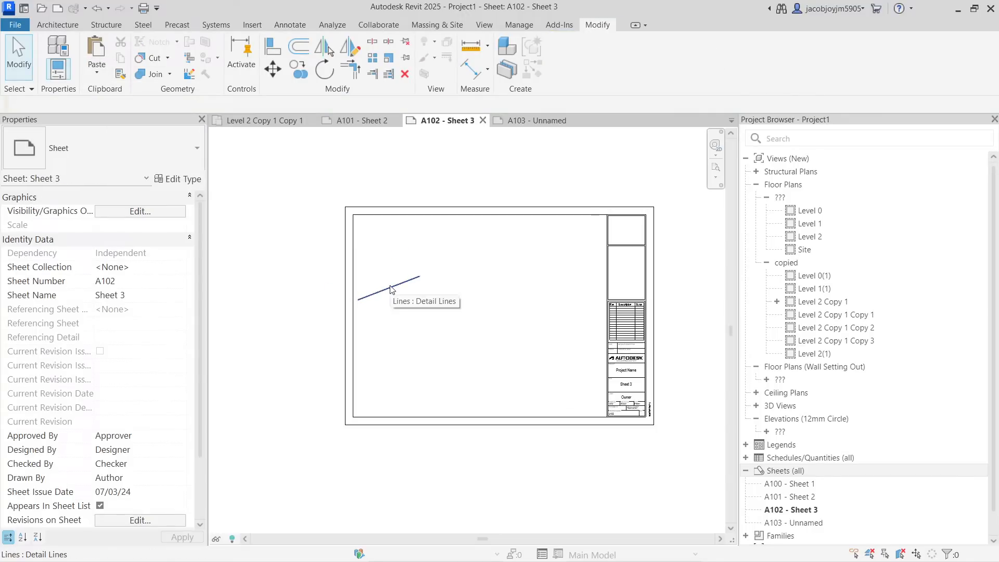
Try to move the title block on sheet A102 by its upper-left outer corner to the pasted line's lower endpoint.
left_click(386, 207)
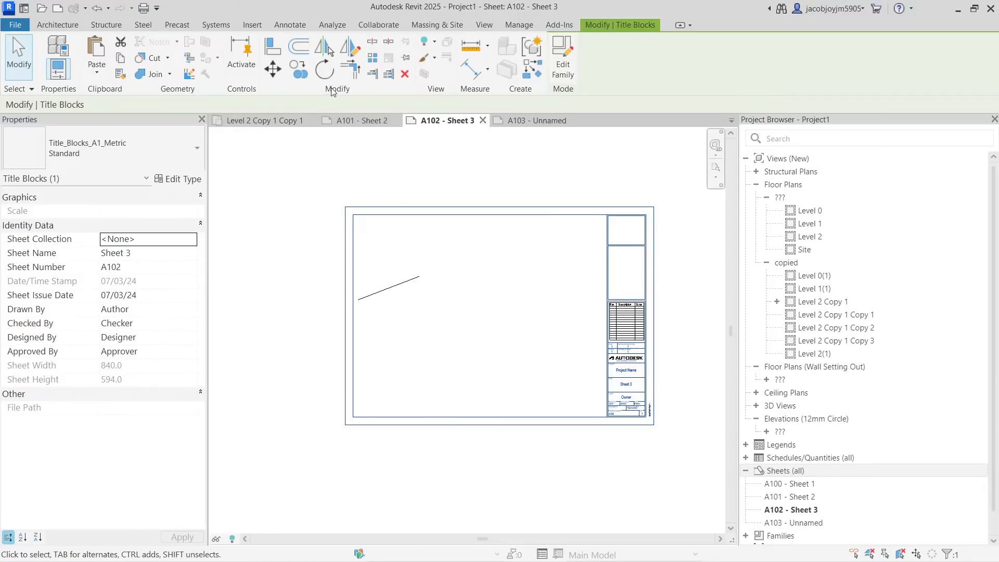
left_click(272, 69)
left_click(346, 207)
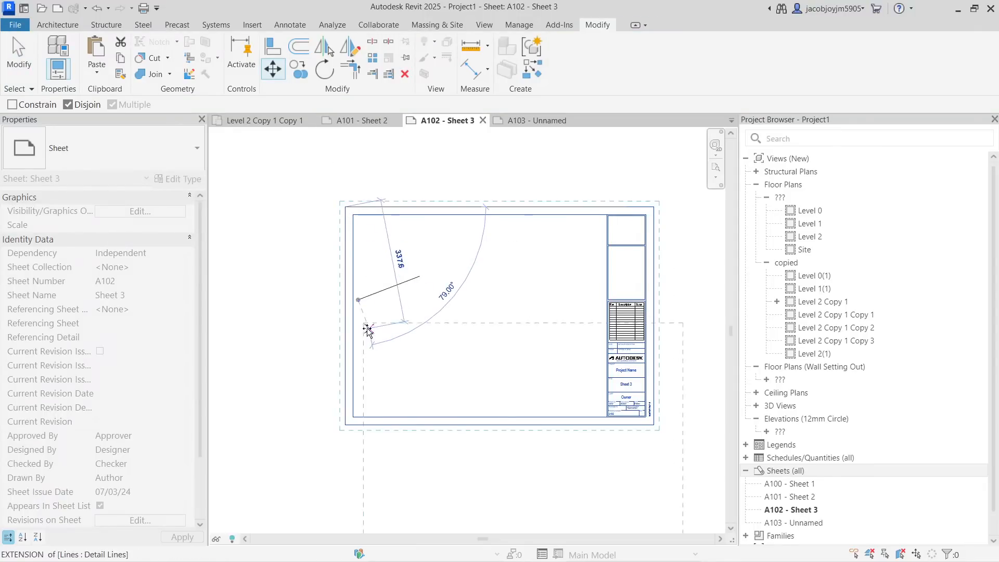
left_click(358, 300)
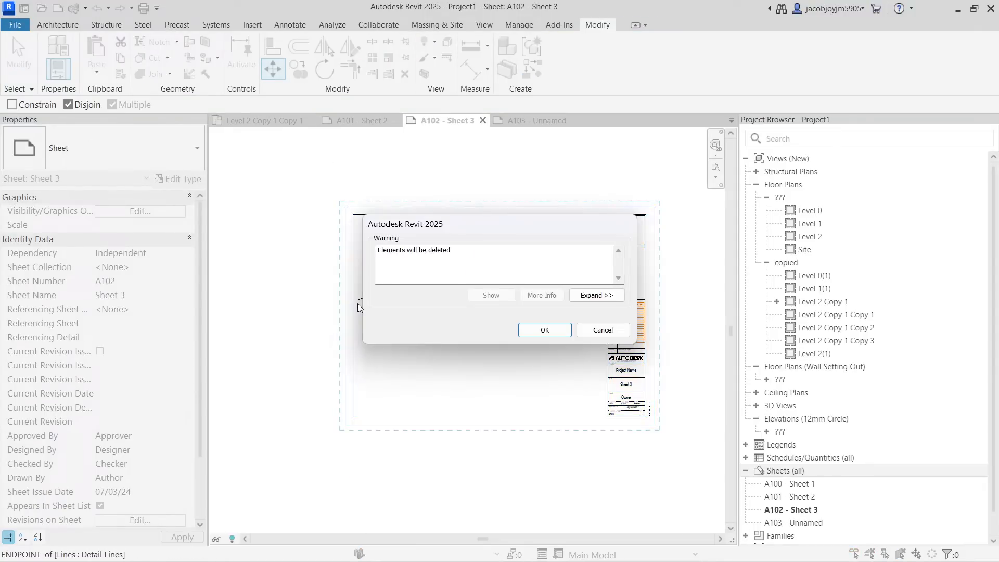
left_click(542, 332)
Shift the title block below the detail line, then move it by its upper-left outer corner onto the line's lower endpoint.
left_click(608, 270)
left_click_drag(610, 251, 627, 391)
left_click(273, 68)
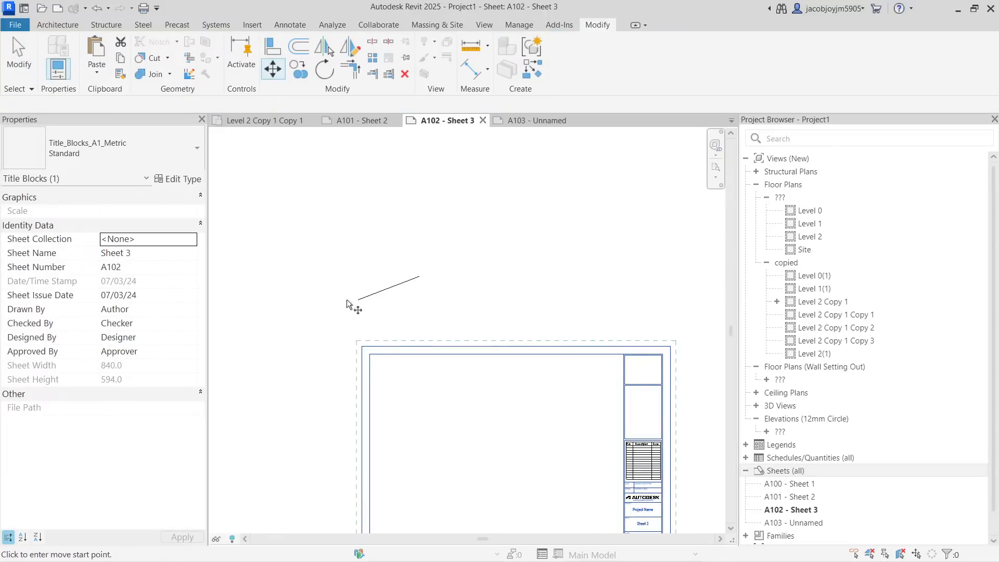
left_click(362, 347)
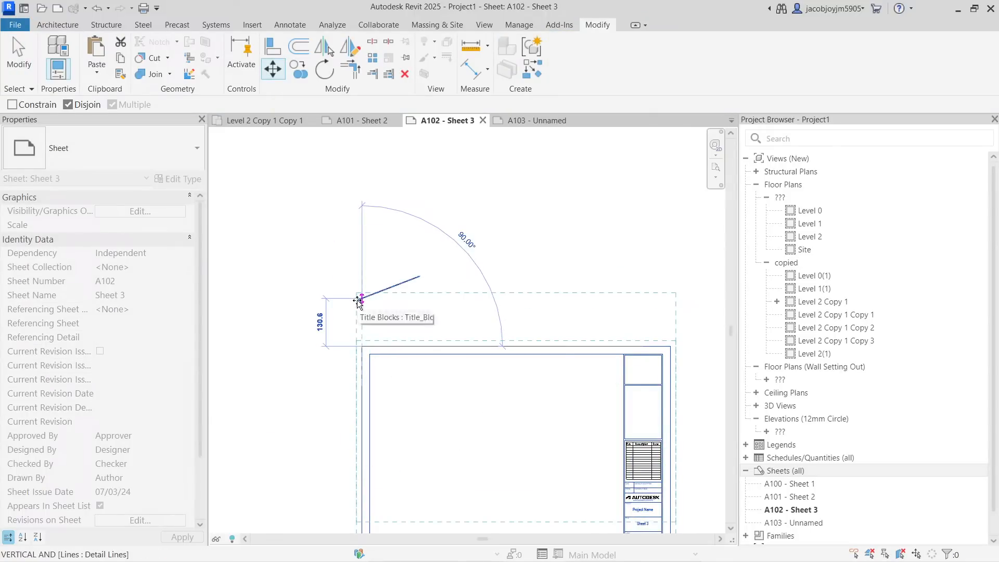
left_click(358, 301)
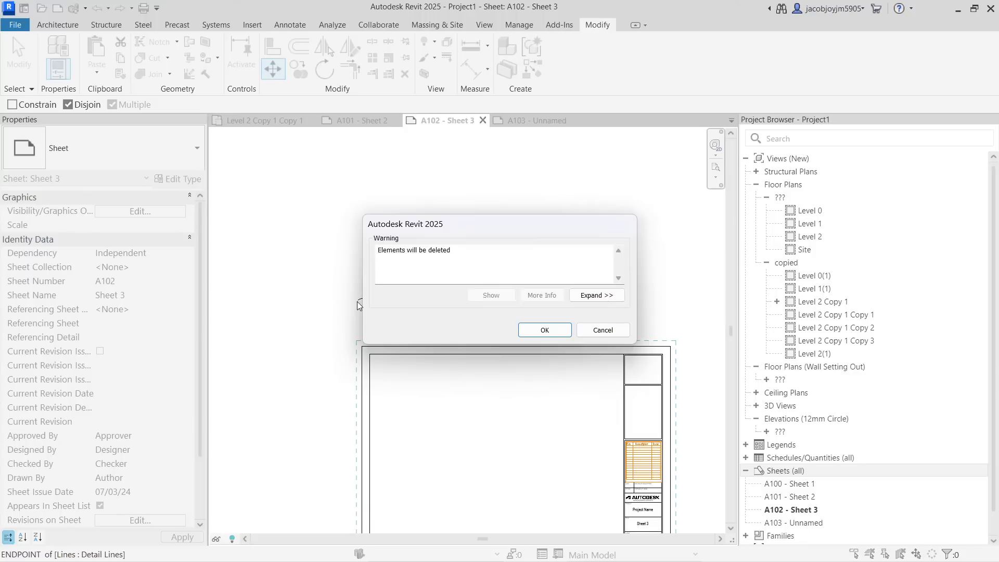
left_click(544, 330)
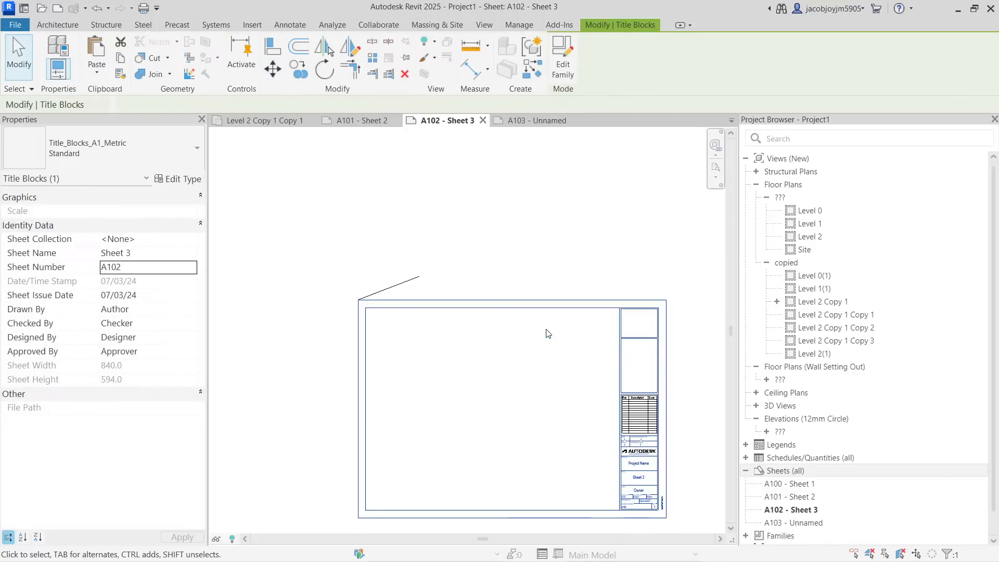
left_click(530, 285)
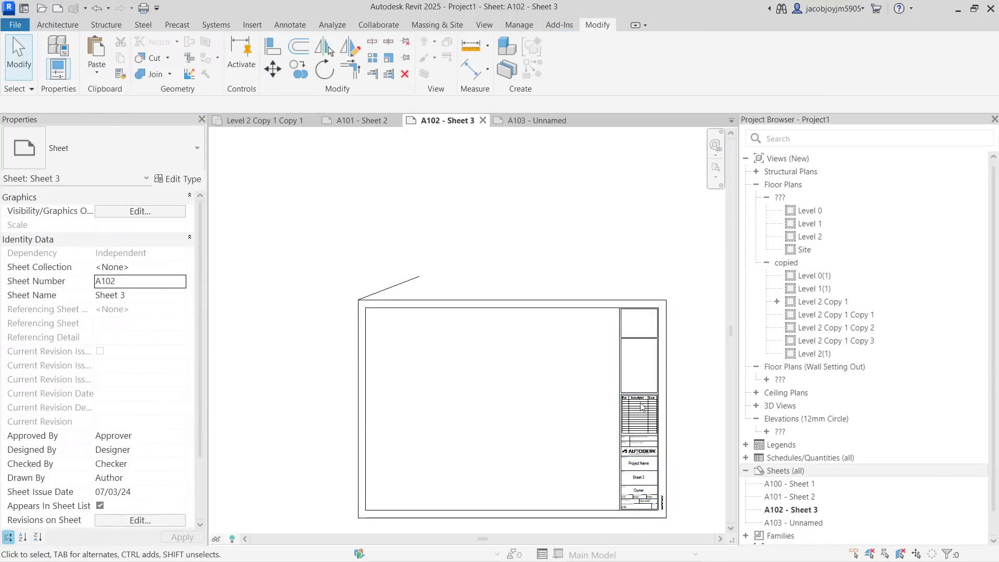
Delete the pasted sloping detail line from sheet A102.
left_click(504, 347)
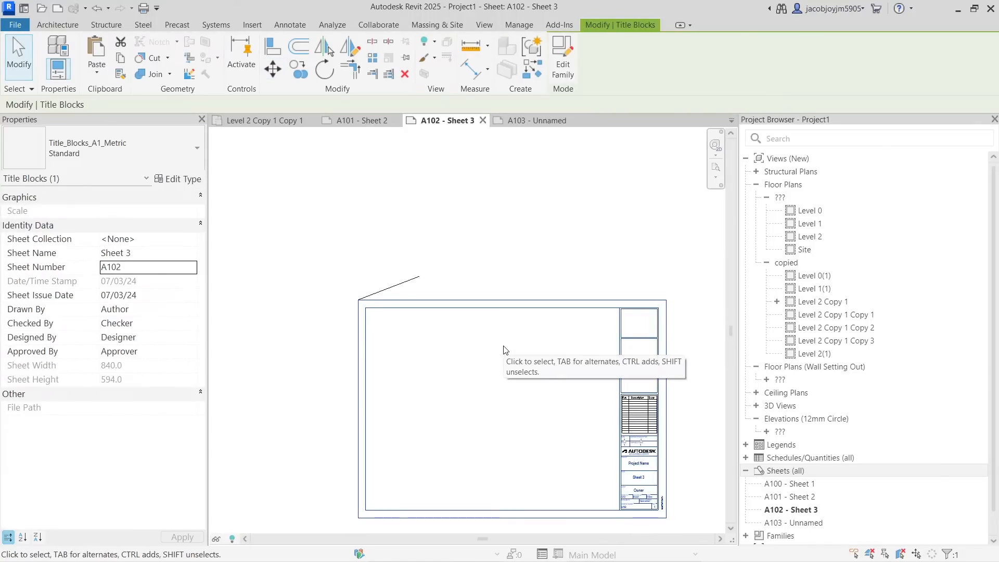
key("Escape")
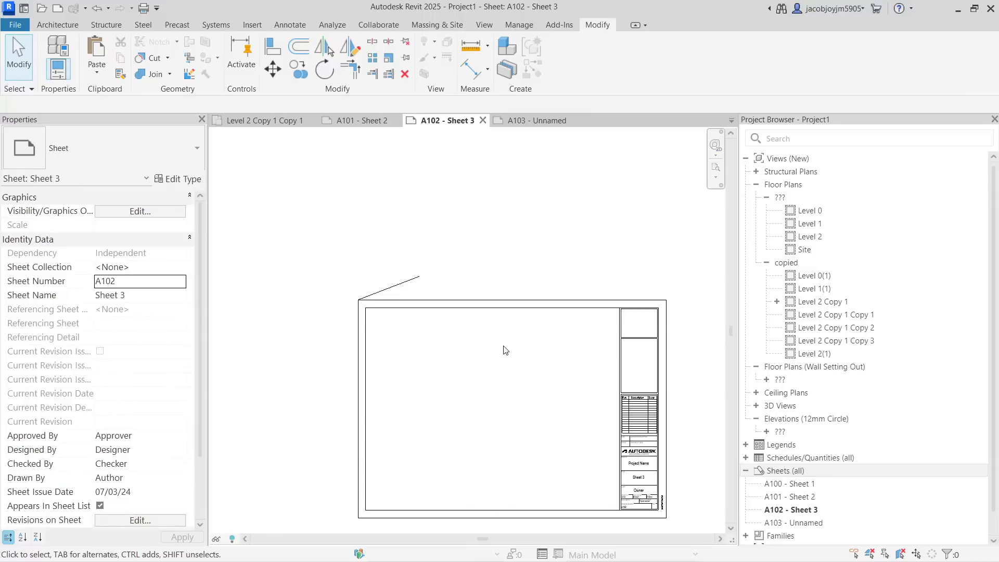
left_click(411, 279)
key("Delete")
Assign the existing guide grid "Title Block" to sheet A102.
scroll(544, 225, "down", 2)
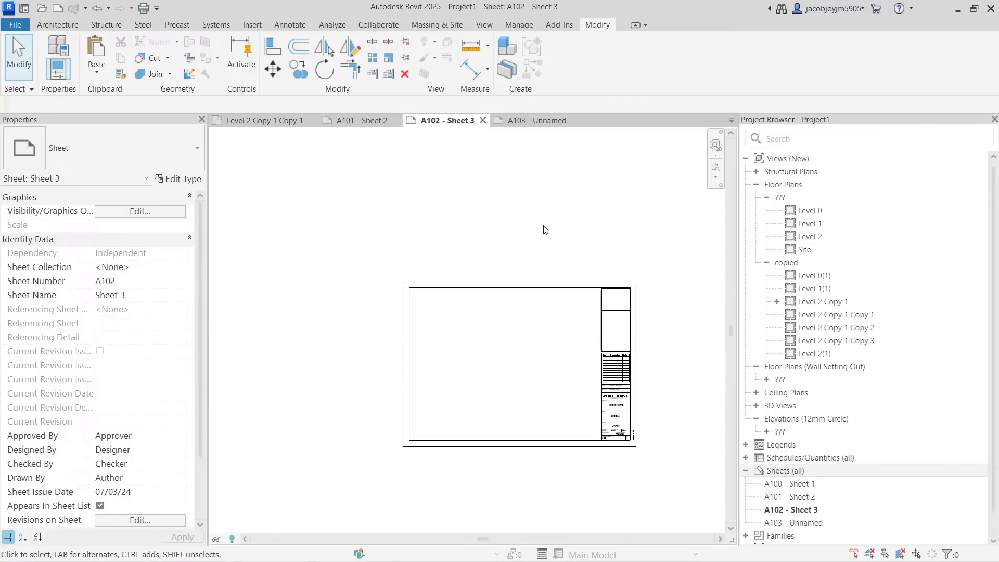
middle_click(543, 225)
middle_click(544, 225)
scroll(535, 485, "down", 3)
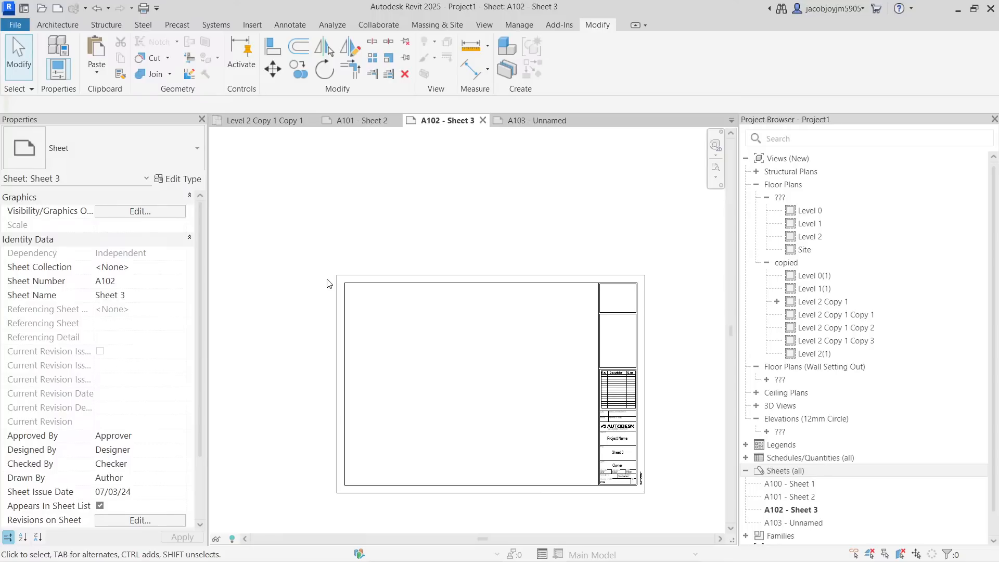
scroll(328, 283, "up", 2)
left_click(483, 26)
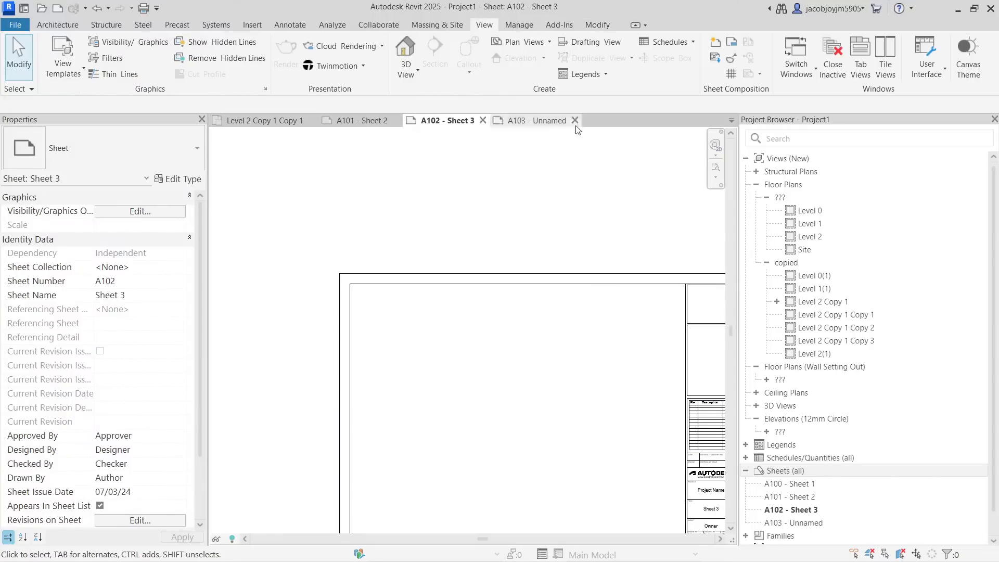
left_click(732, 75)
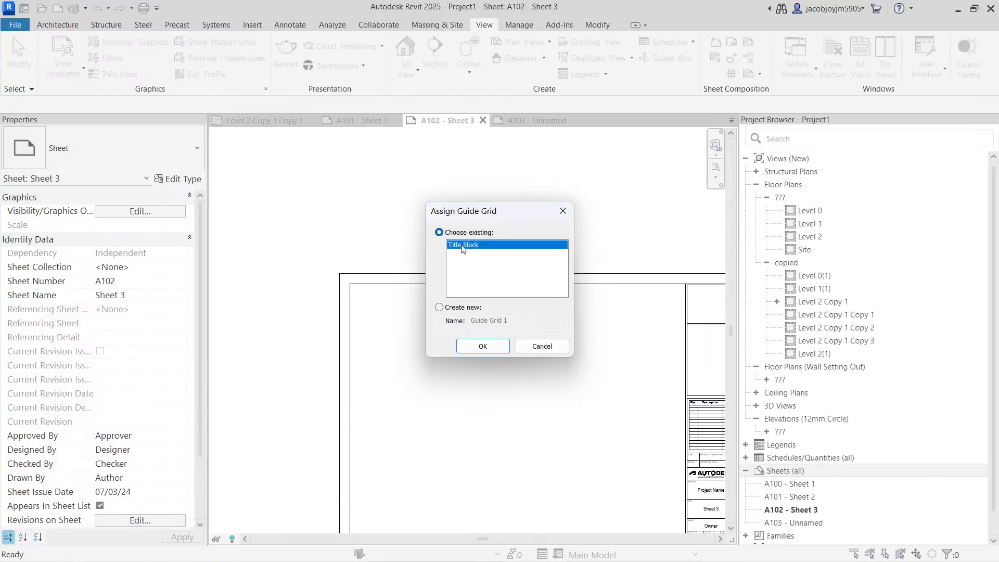
left_click(494, 348)
scroll(366, 285, "up", 3)
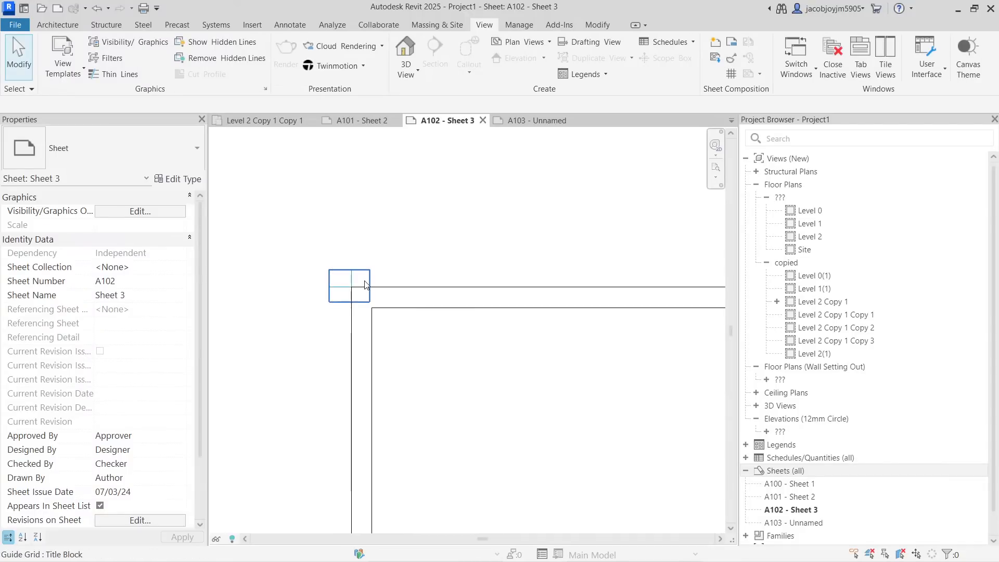
Displace the title block from the guide grid, then move its upper-left outer corner back onto the guide grid's line intersection.
left_click(384, 295)
left_click_drag(385, 295, 426, 357)
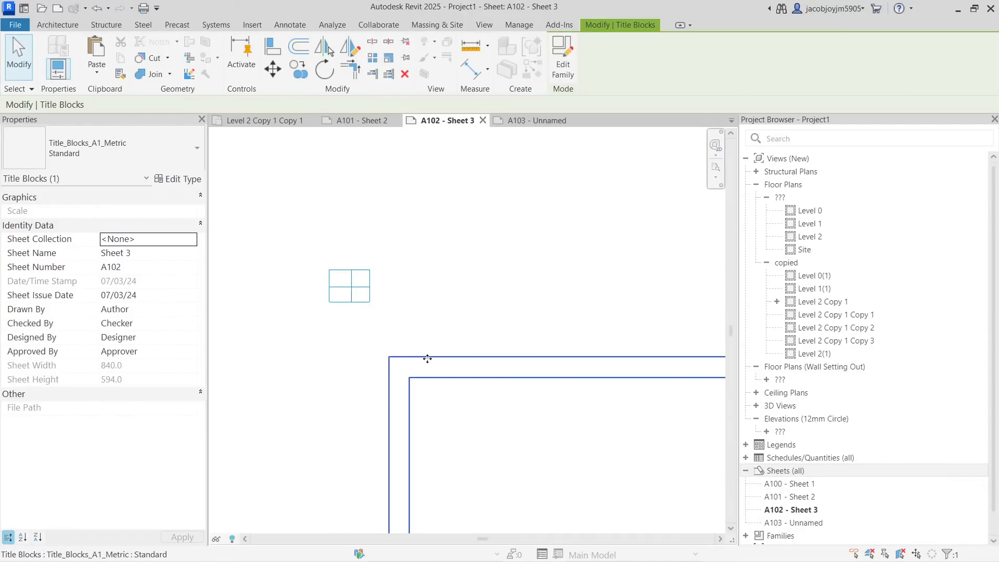
left_click(273, 68)
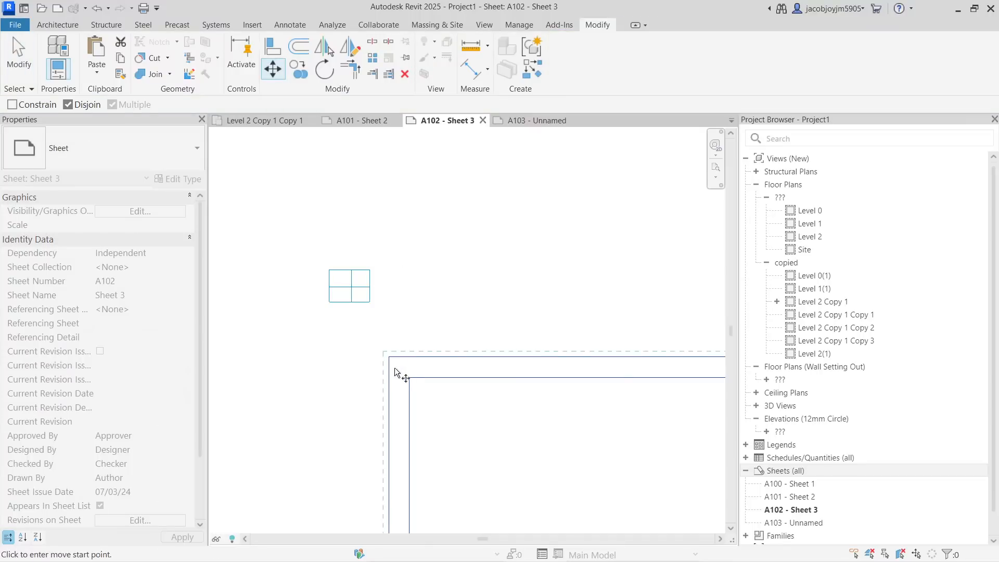
left_click(388, 357)
left_click(353, 293)
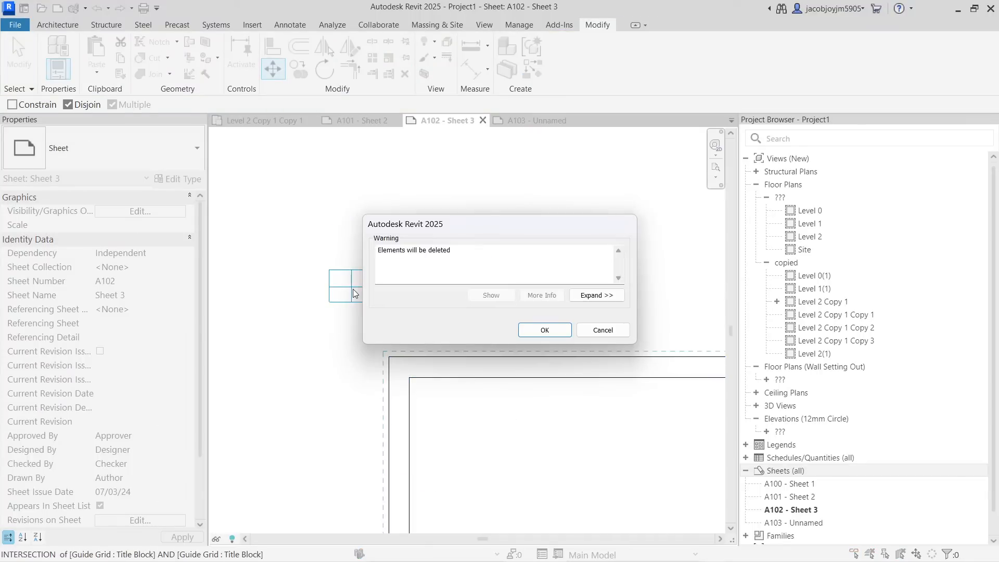
left_click(544, 330)
left_click(335, 307)
scroll(335, 310, "down", 3)
left_click(599, 357)
scroll(556, 384, "up", 2)
scroll(558, 387, "up", 2)
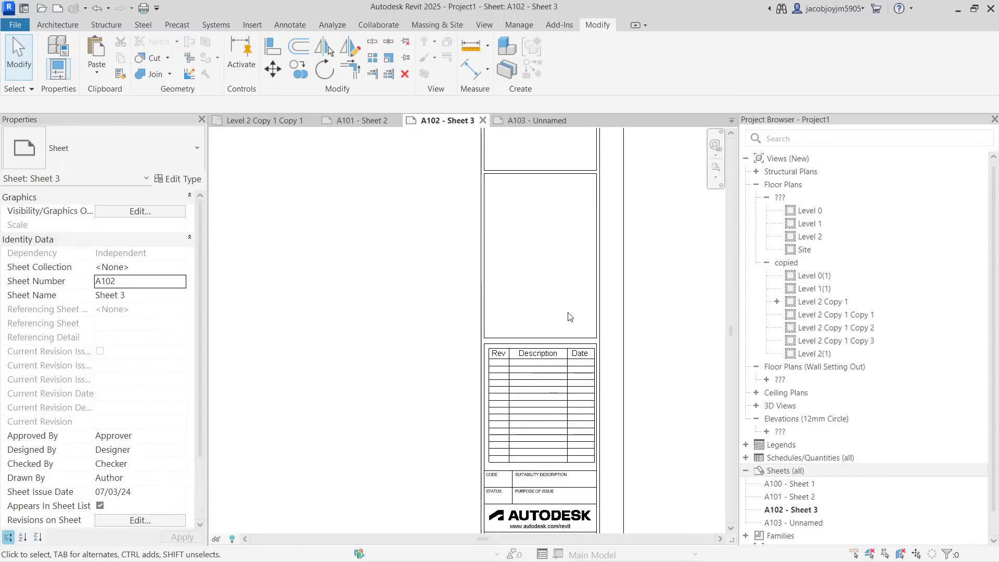
scroll(569, 315, "down", 4)
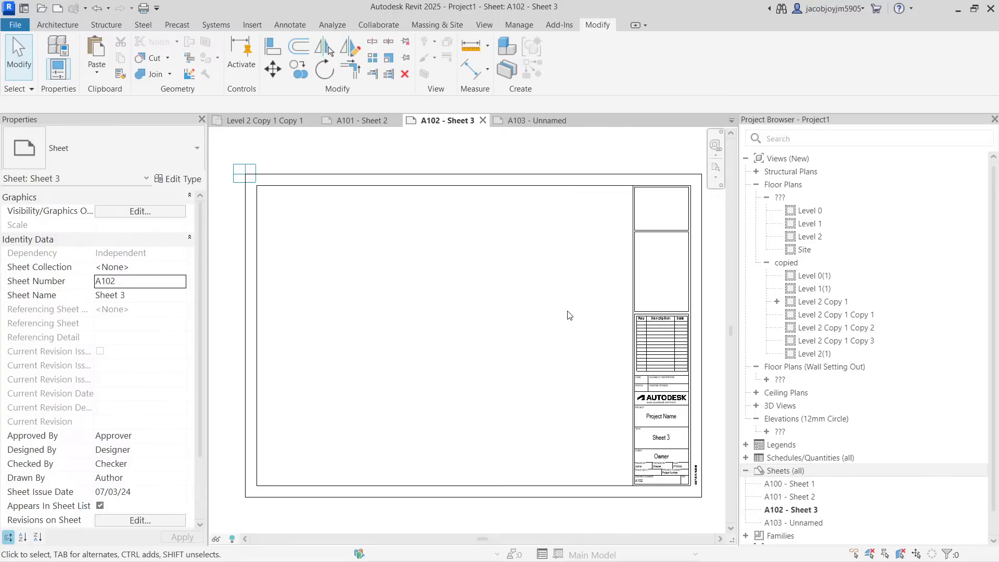
Review the Guide Grid tool's description and the types available for the title block on sheet A102.
left_click(488, 31)
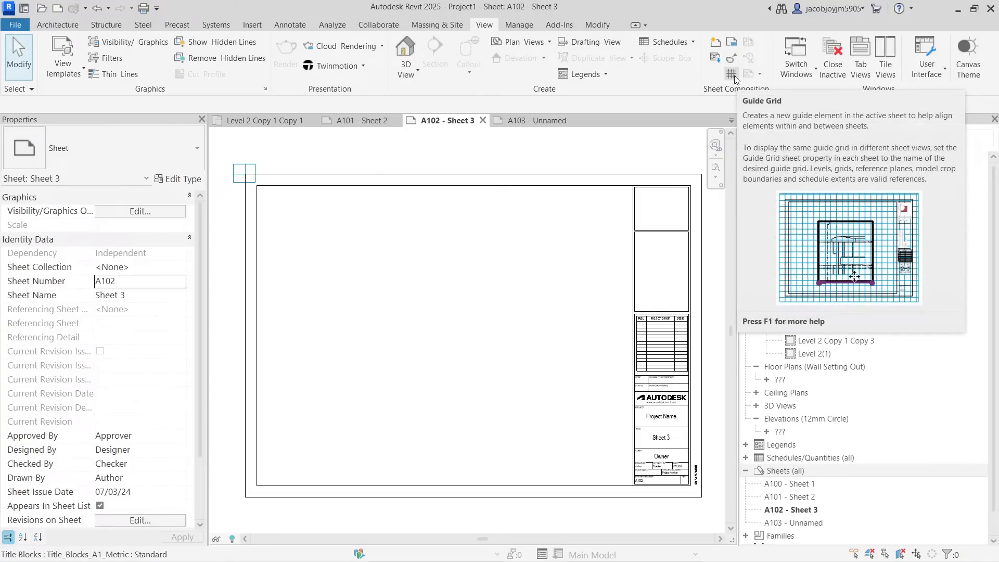
scroll(528, 279, "down", 2)
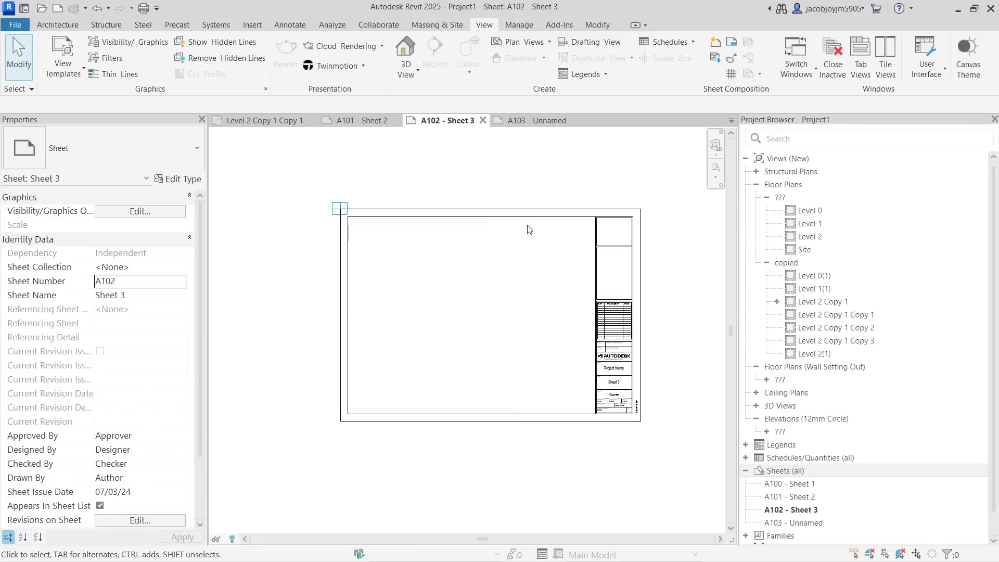
left_click(527, 220)
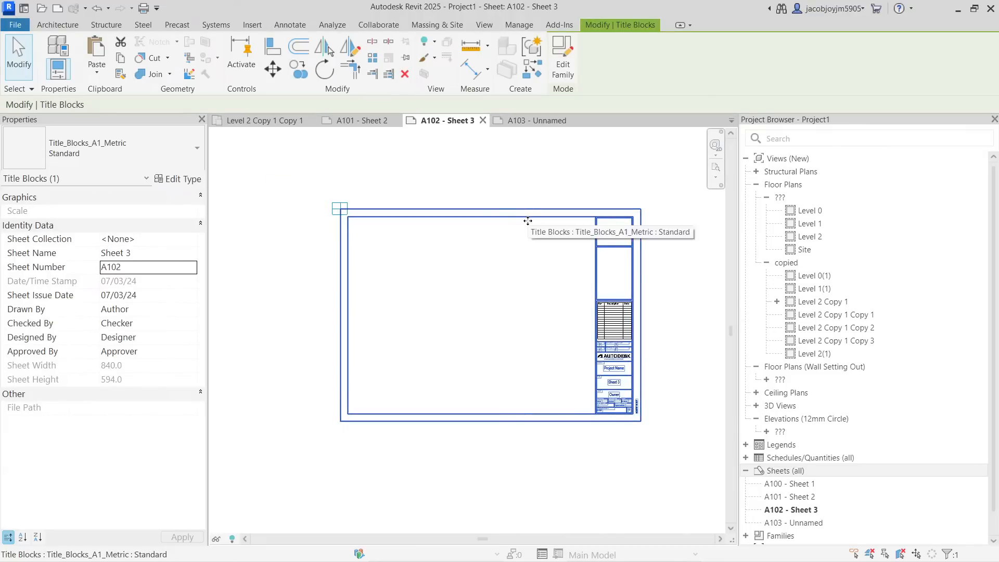
left_click(76, 161)
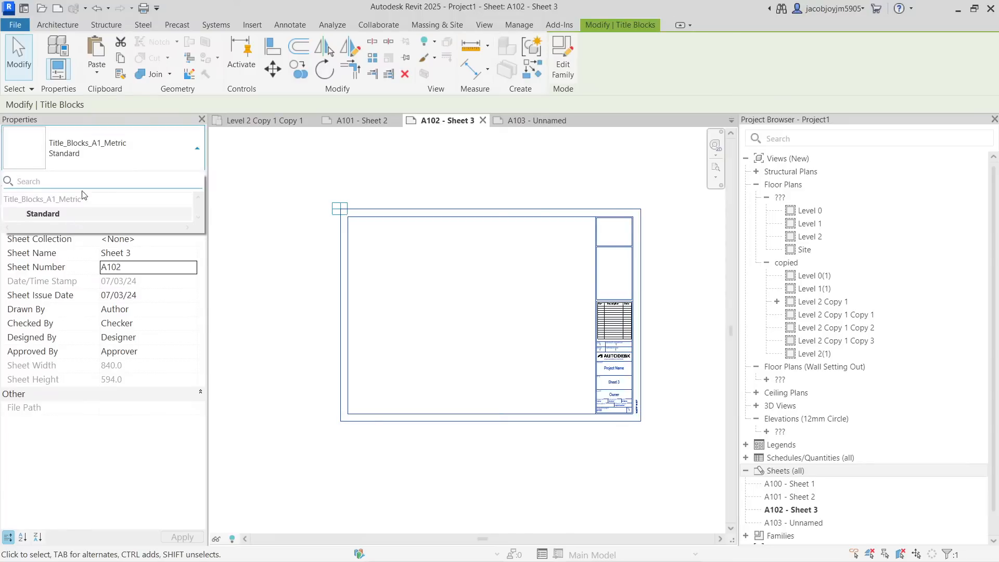
left_click(357, 173)
scroll(397, 167, "down", 2)
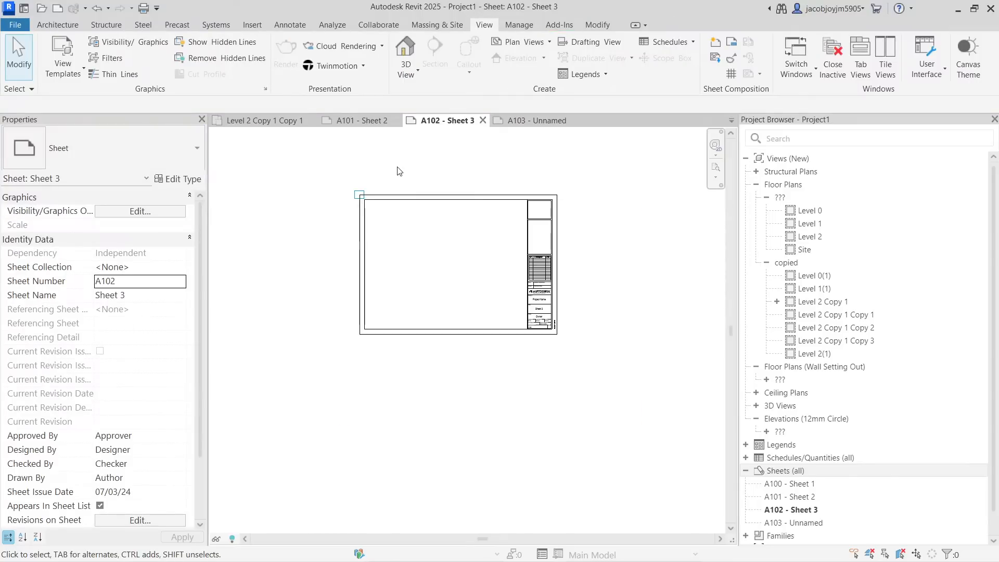
middle_click(398, 167)
middle_click(398, 167)
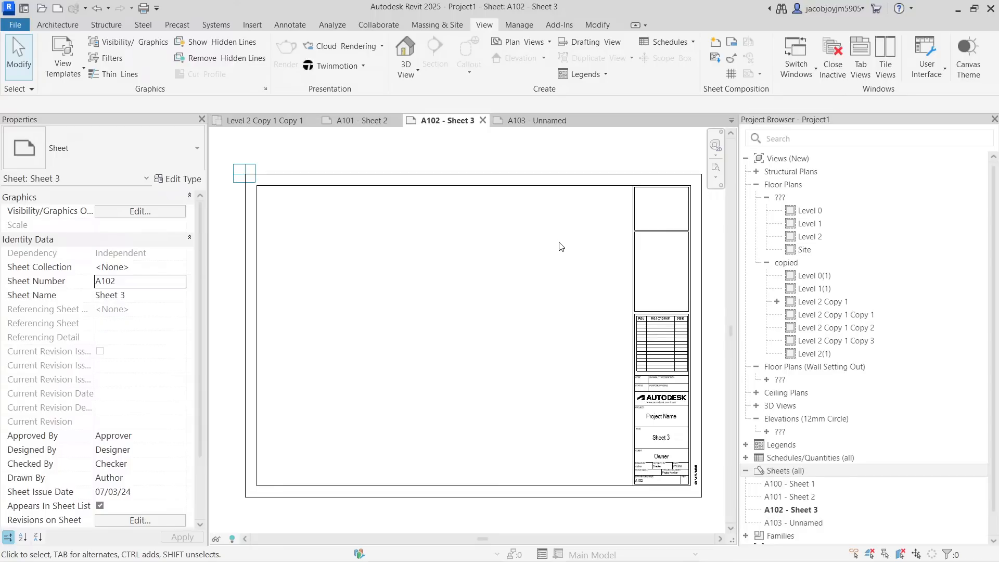
Open the Level 0 floor plan, then return to sheet A103 - Unnamed.
double_click(821, 215)
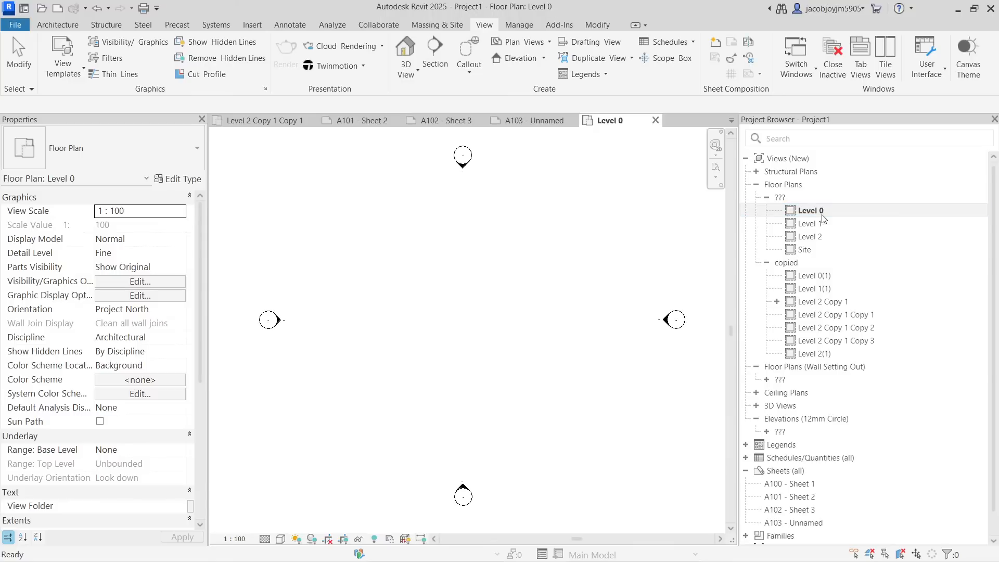
left_click(534, 120)
scroll(313, 243, "down", 2)
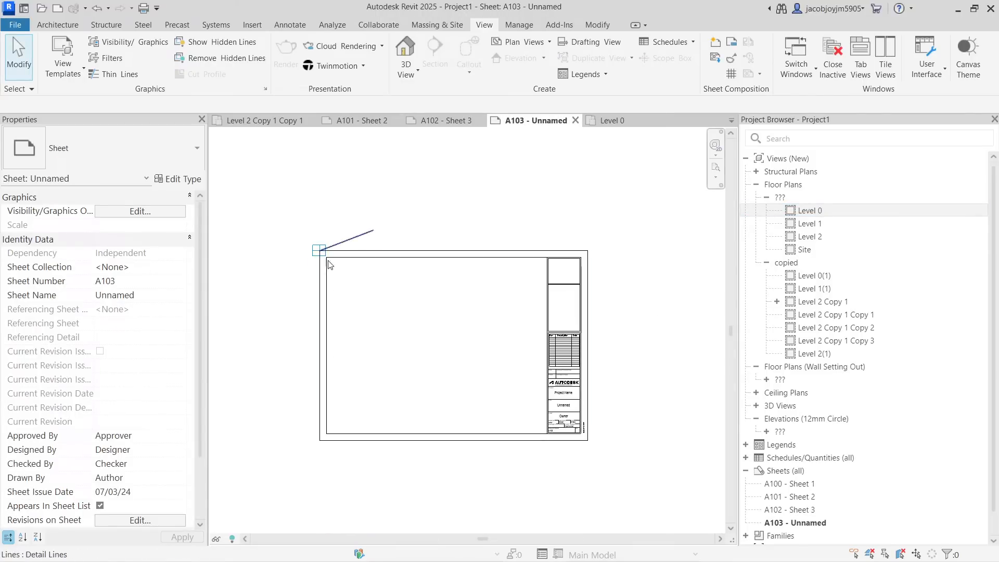
Open sheet A100 - Sheet 1 and place the Level 0 floor plan in the upper-left part of its drawing area.
scroll(452, 355, "up", 2)
middle_click_drag(451, 357, 493, 347)
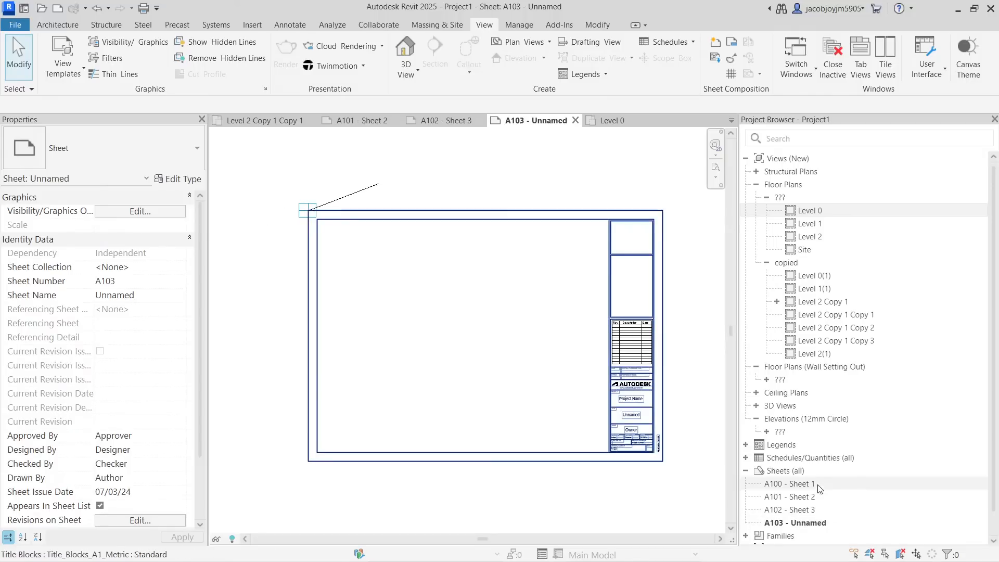
double_click(789, 484)
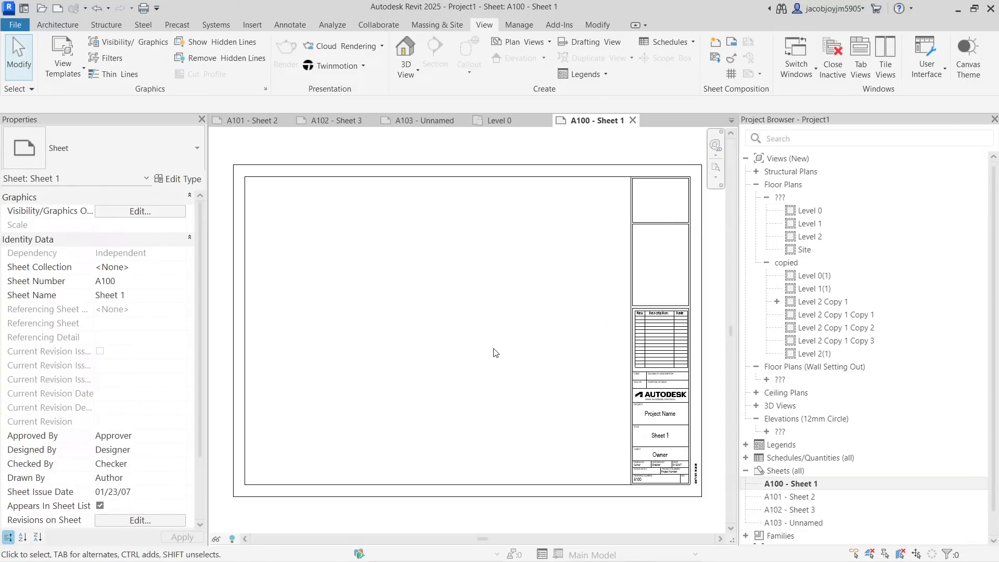
left_click(720, 57)
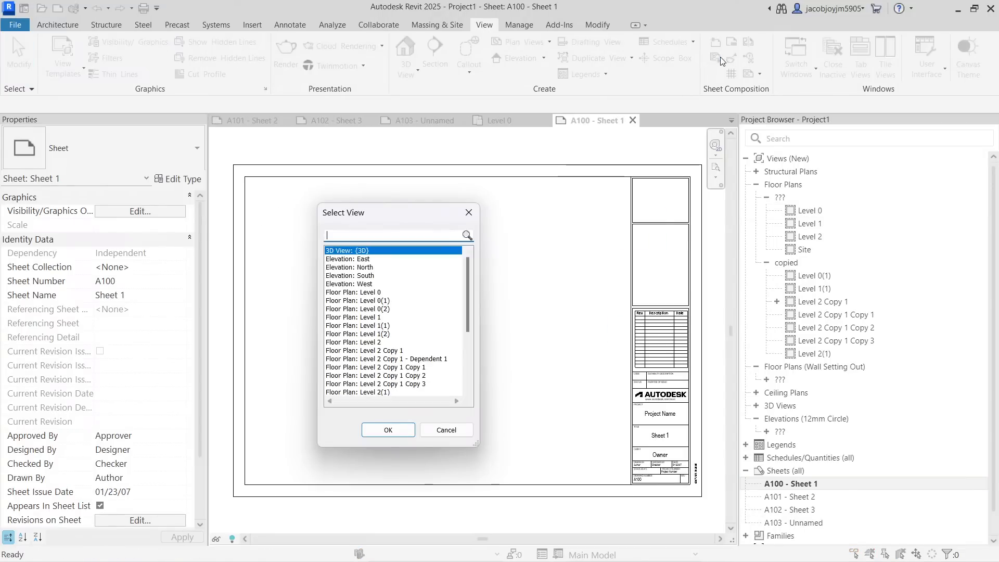
mouse_move(466, 279)
left_mouse_down()
mouse_move(466, 336)
mouse_move(466, 282)
left_mouse_up()
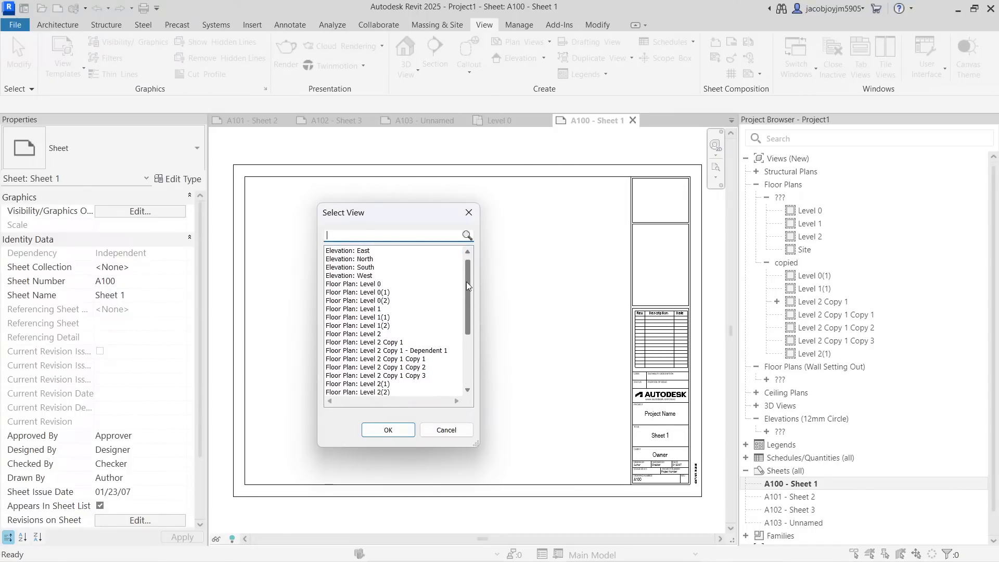
left_click(379, 284)
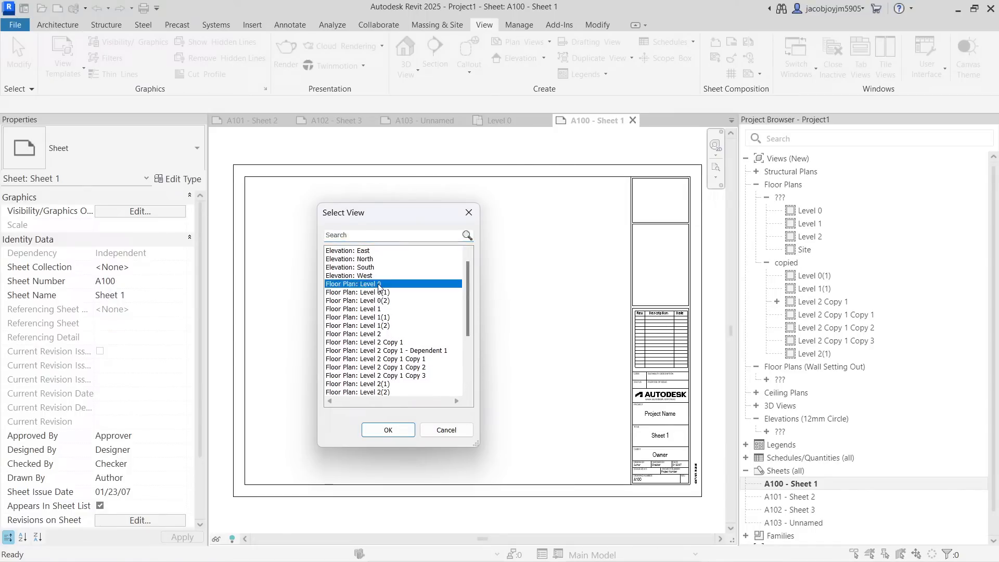
left_click(390, 430)
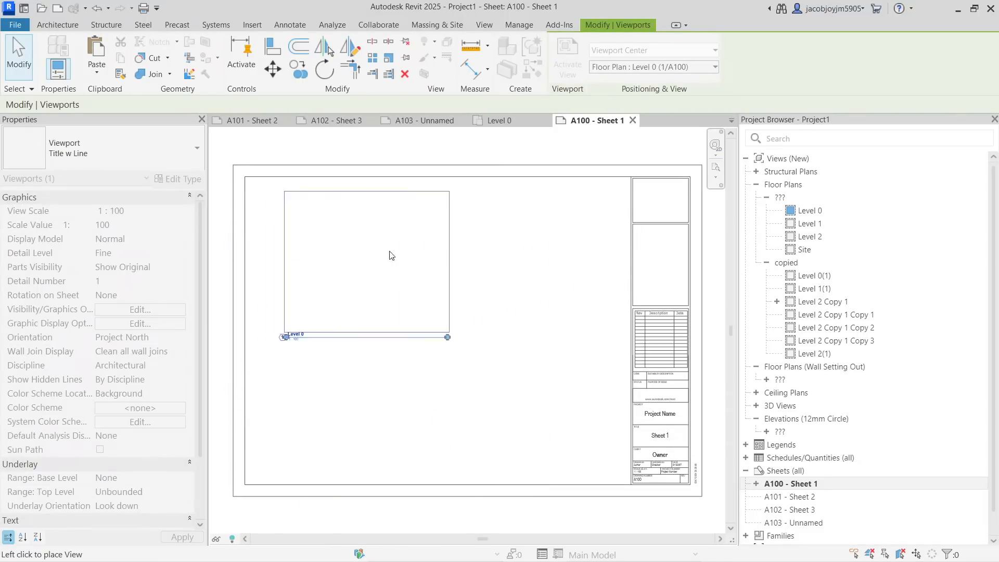
left_click(336, 259)
key("Escape")
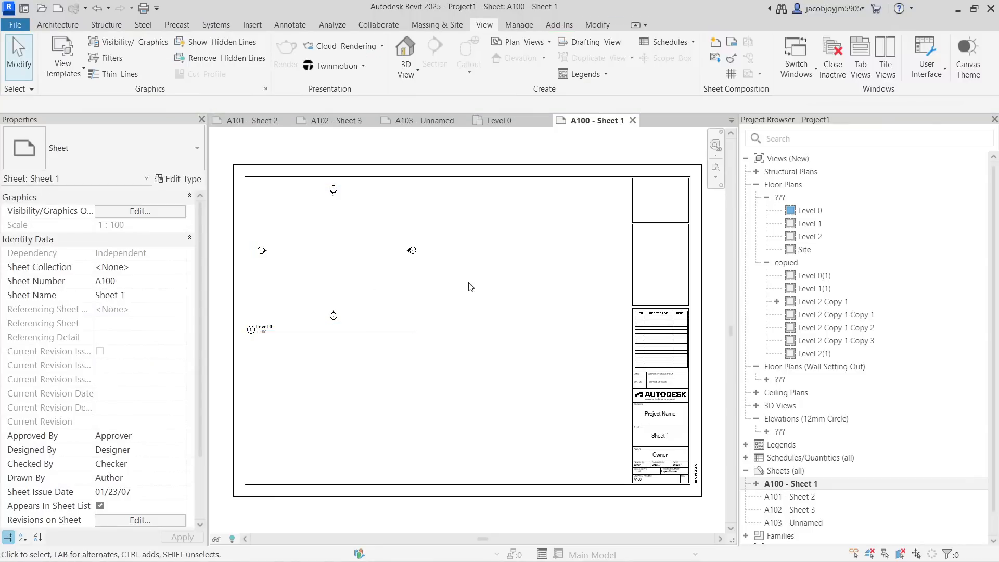
Examine the Level 0 viewport's boundary and its view title with number, name and scale.
left_click(374, 250)
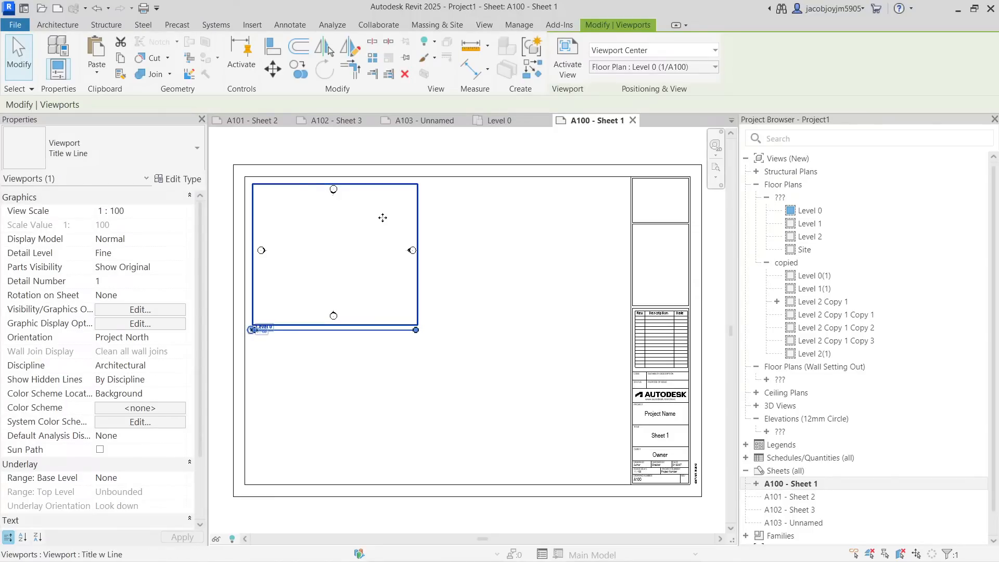
left_click(452, 286)
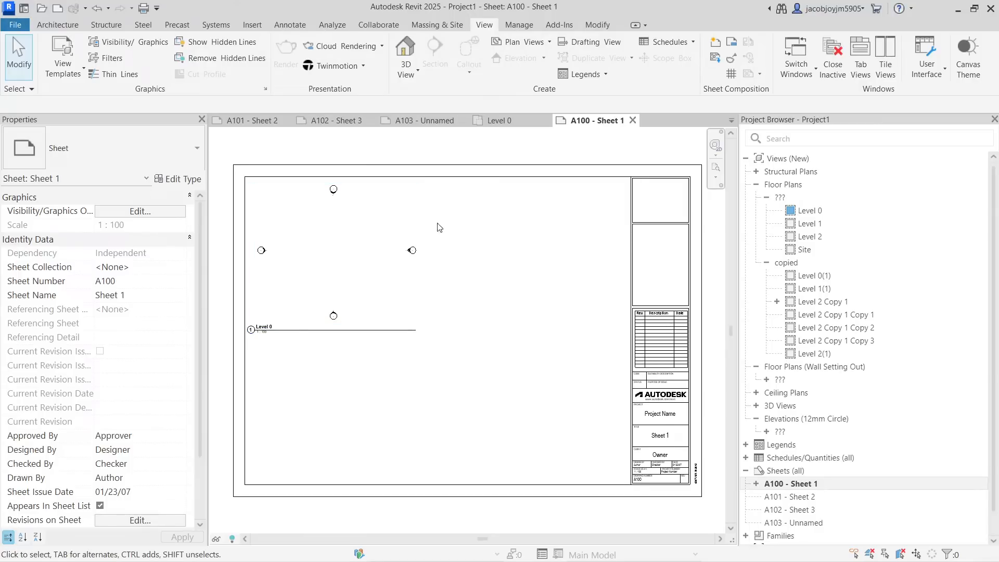
left_click(370, 241)
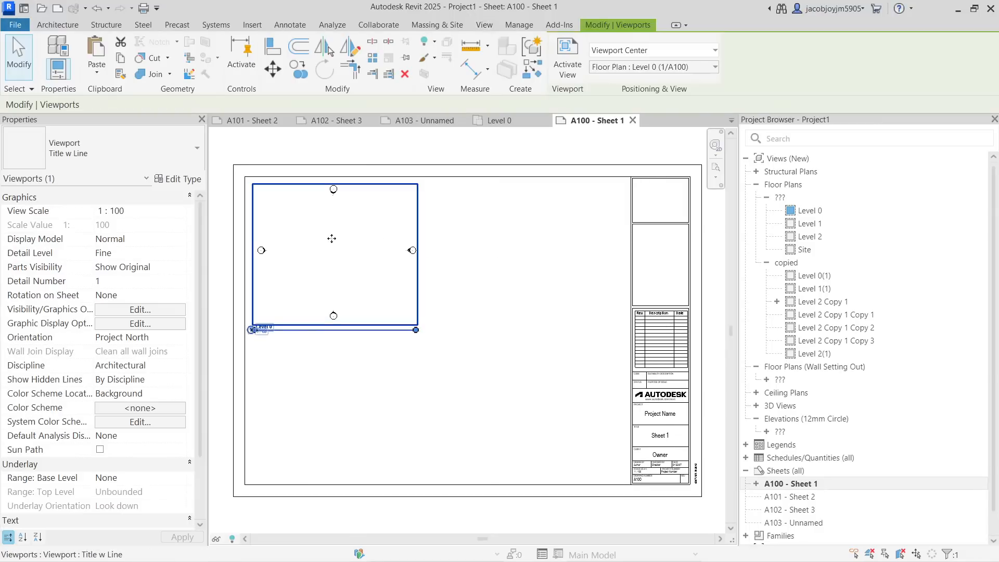
scroll(248, 193, "up", 2)
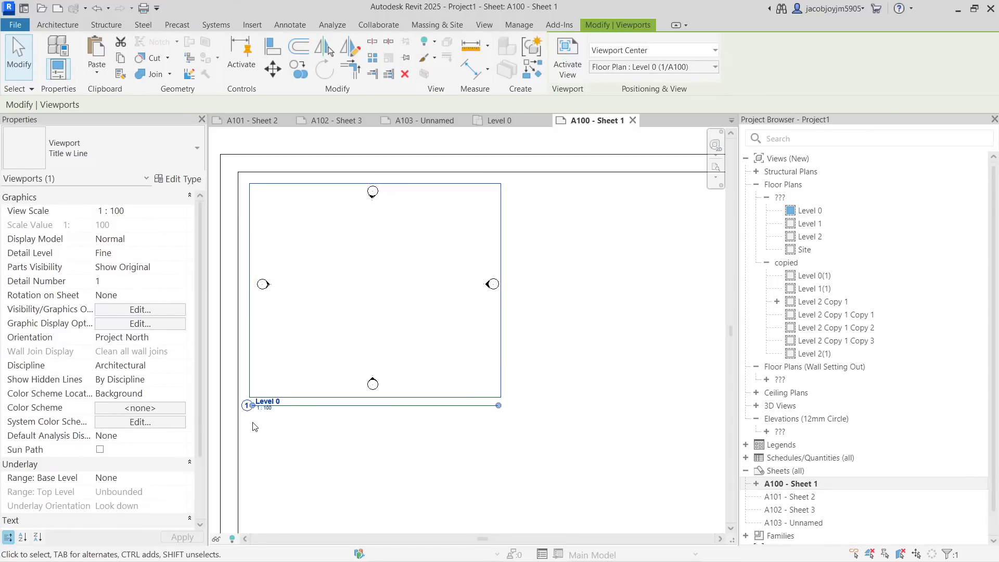
scroll(255, 426, "up", 3)
left_click(364, 408)
scroll(359, 403, "down", 3)
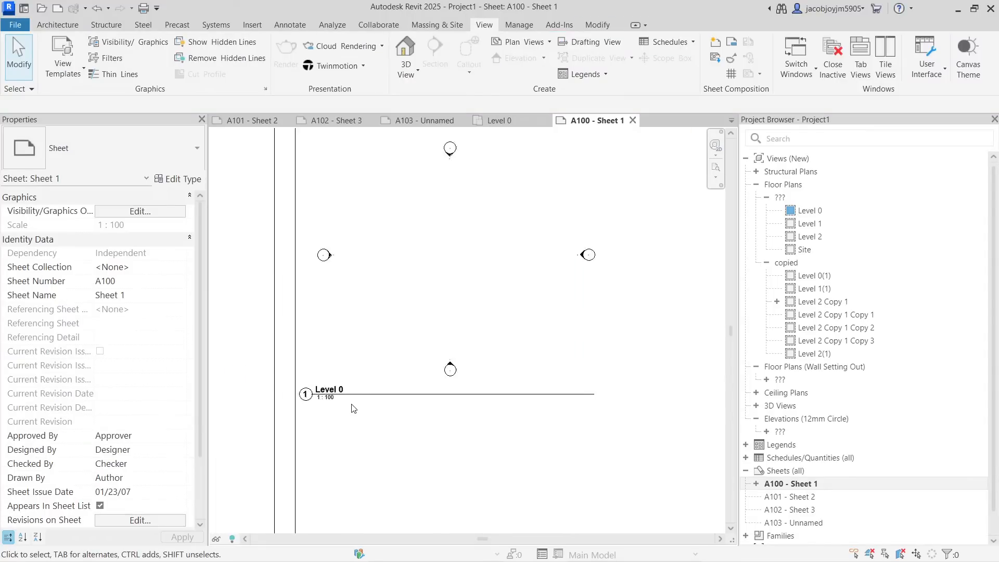
Review the title options in the Level 0 viewport's type properties.
left_click(366, 311)
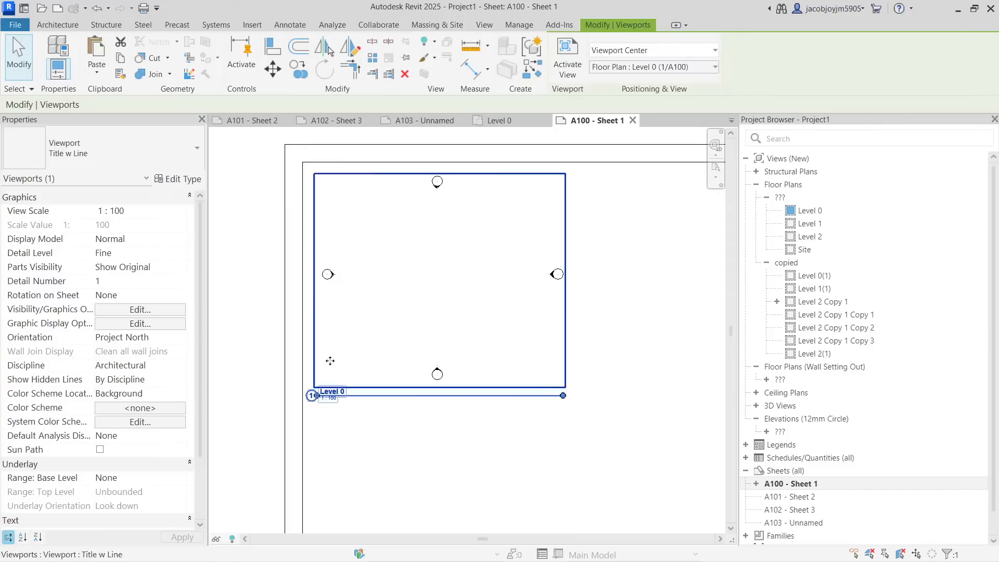
left_click(175, 180)
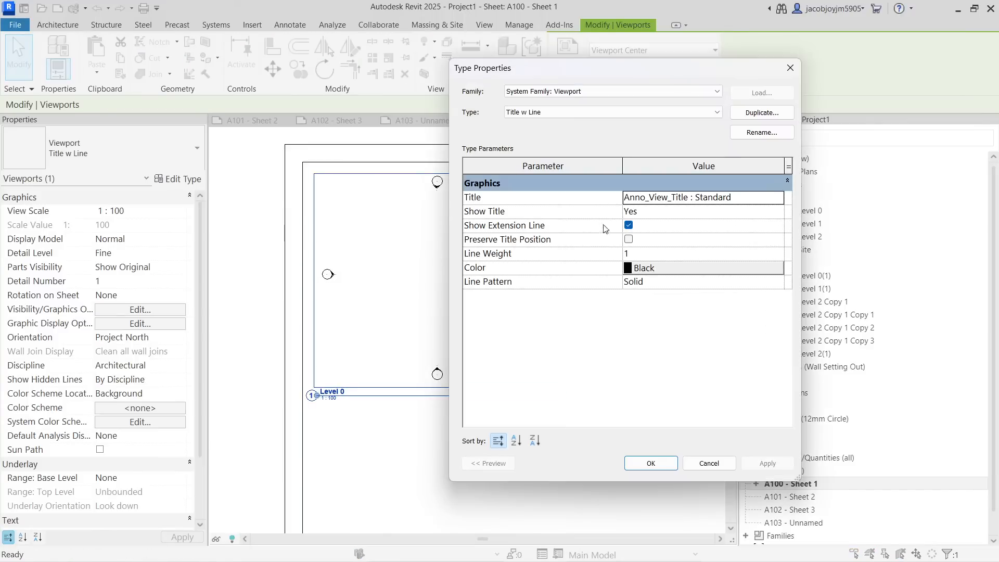
left_click(782, 197)
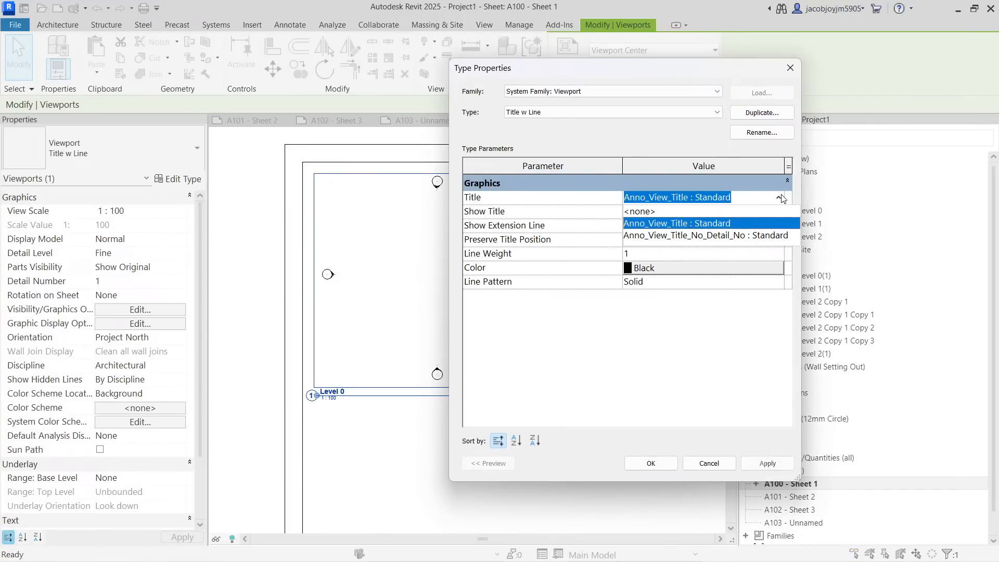
left_click(782, 198)
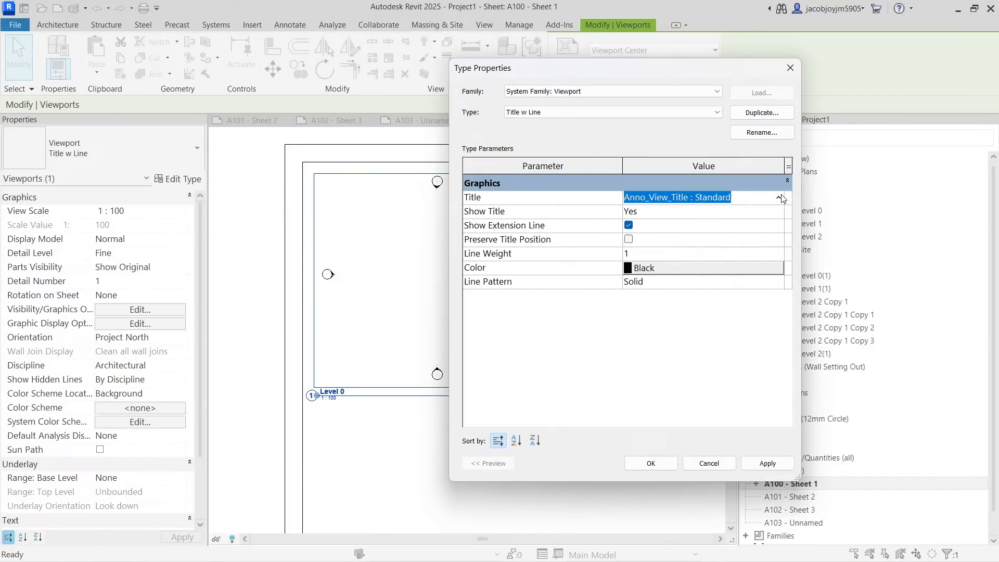
left_click(790, 67)
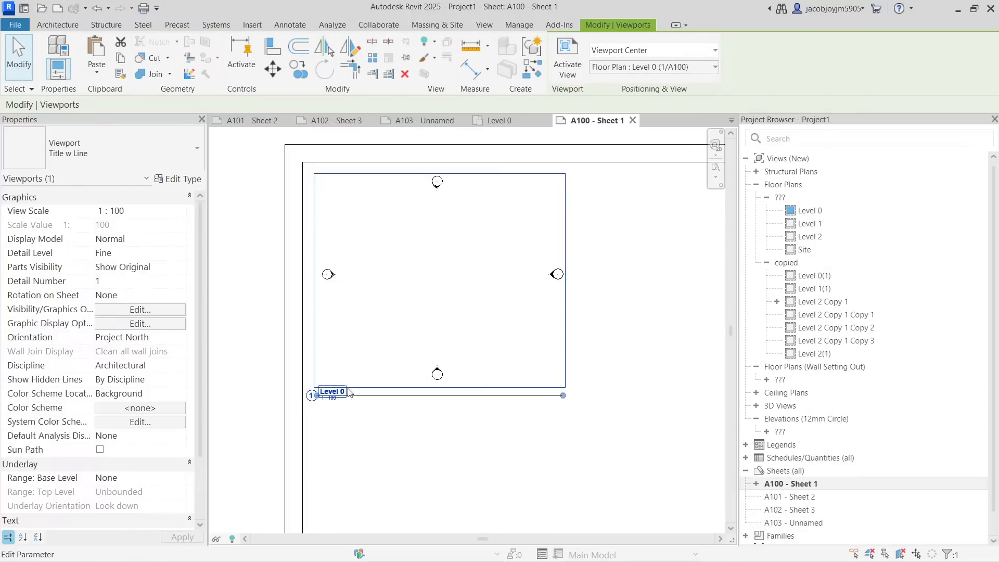
left_click(354, 411)
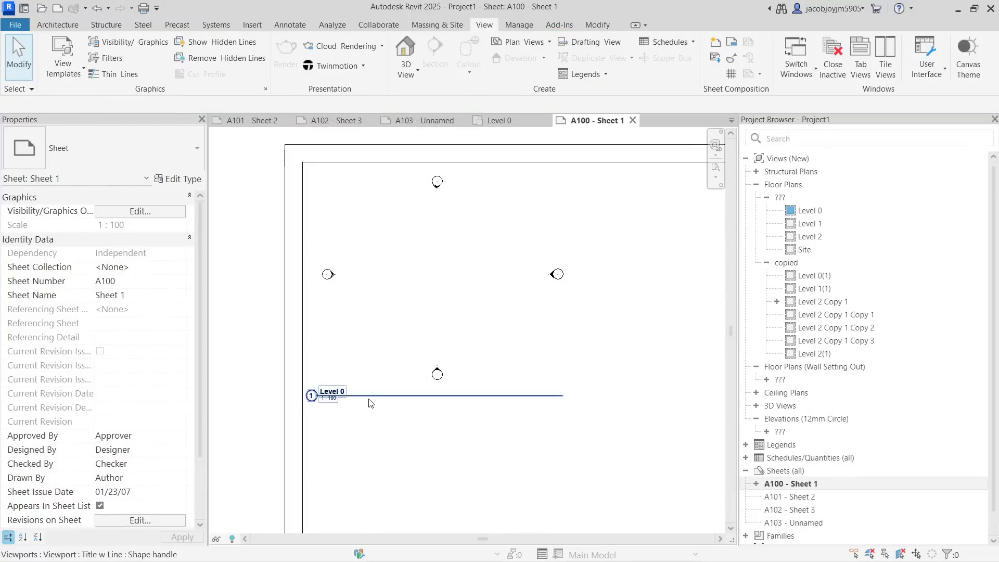
Move the Level 0 view title to the right so its label starts below the middle of the viewport.
left_click(367, 399)
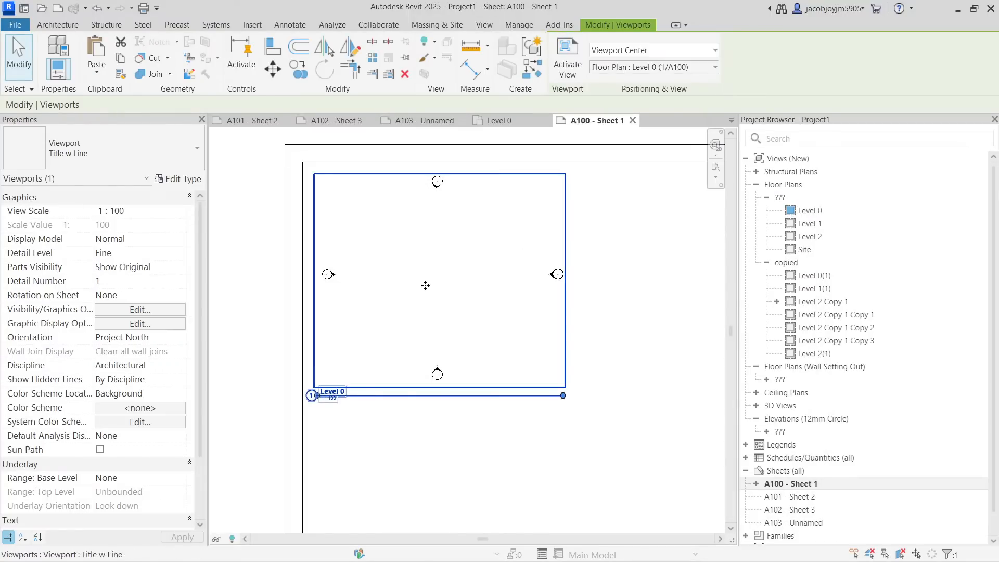
mouse_move(426, 285)
left_mouse_down()
mouse_move(452, 328)
mouse_move(556, 292)
mouse_move(477, 338)
mouse_move(420, 278)
left_mouse_up()
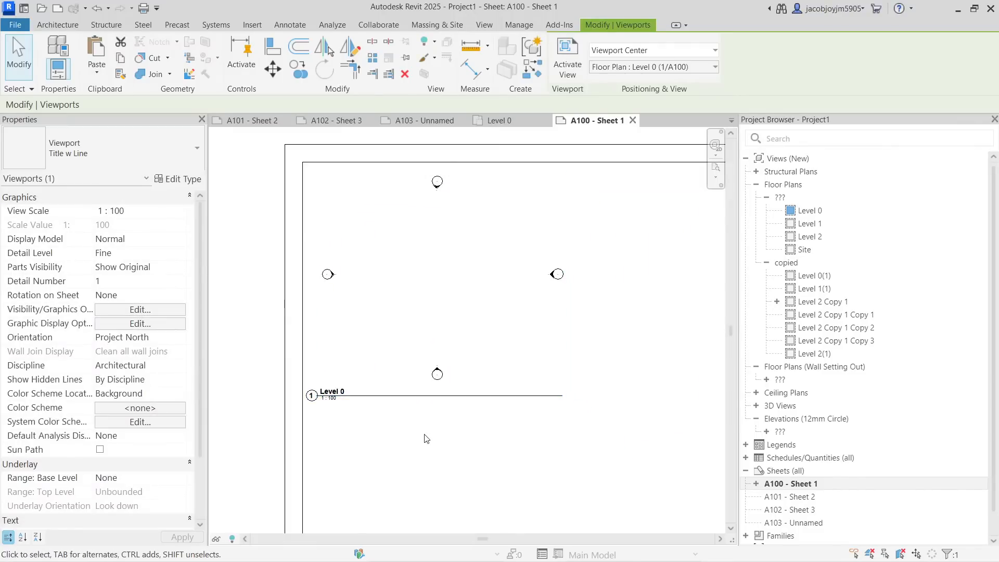
left_click_drag(406, 391, 517, 399)
left_click(517, 417)
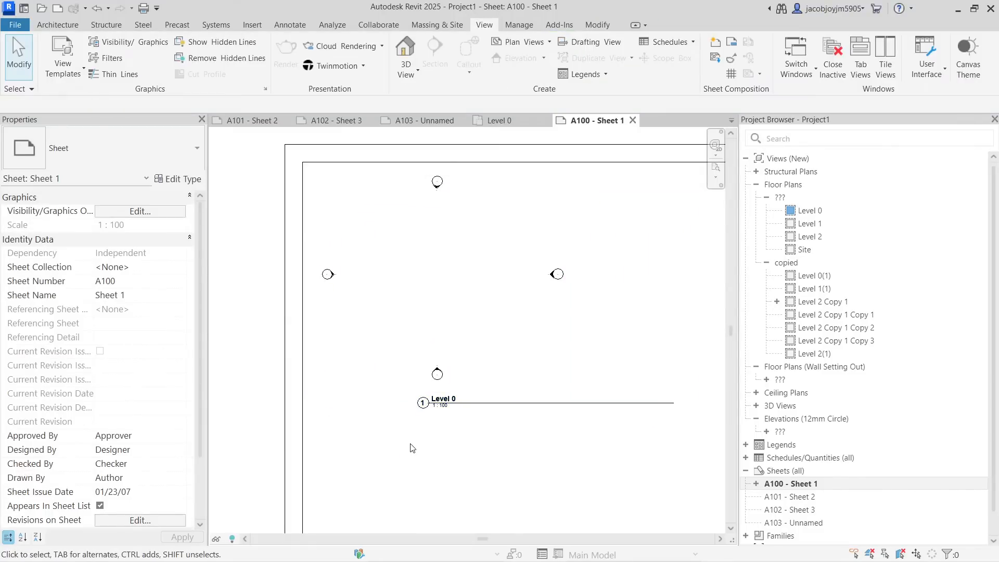
Shorten the Level 0 view title's extension line so it ends just past the title text.
scroll(411, 442, "down", 2)
left_click(435, 357)
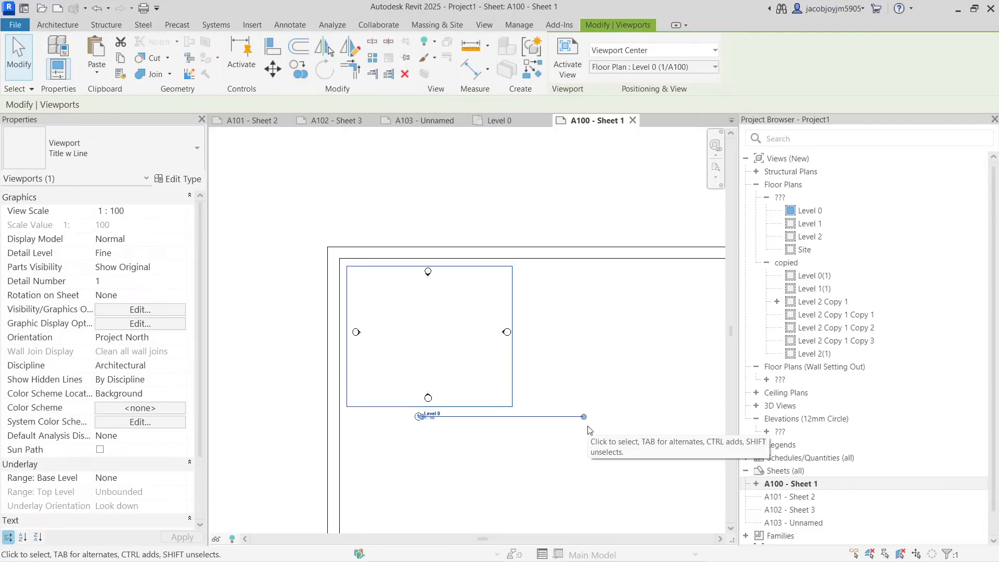
scroll(429, 424, "up", 2)
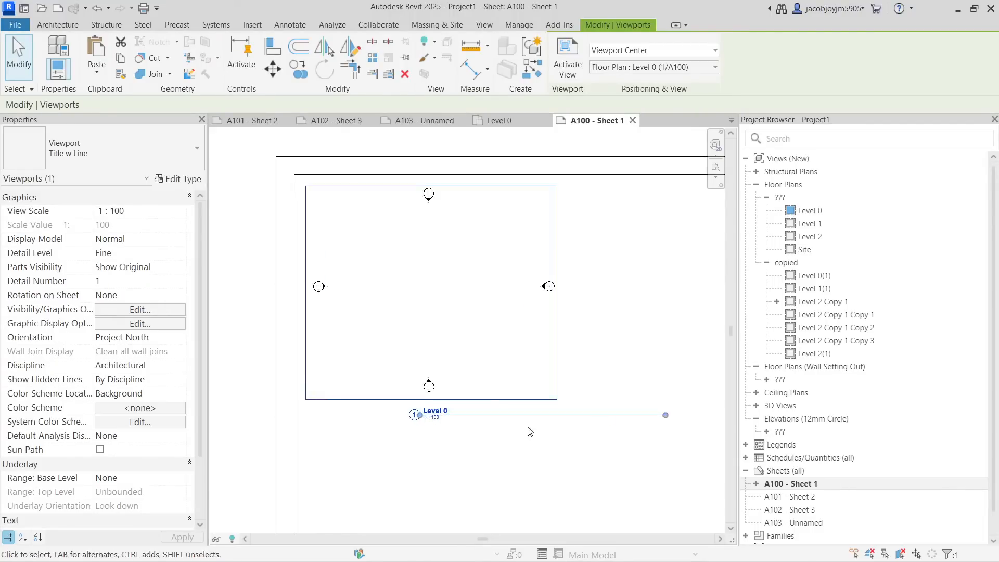
left_click_drag(666, 415, 453, 435)
left_click(454, 460)
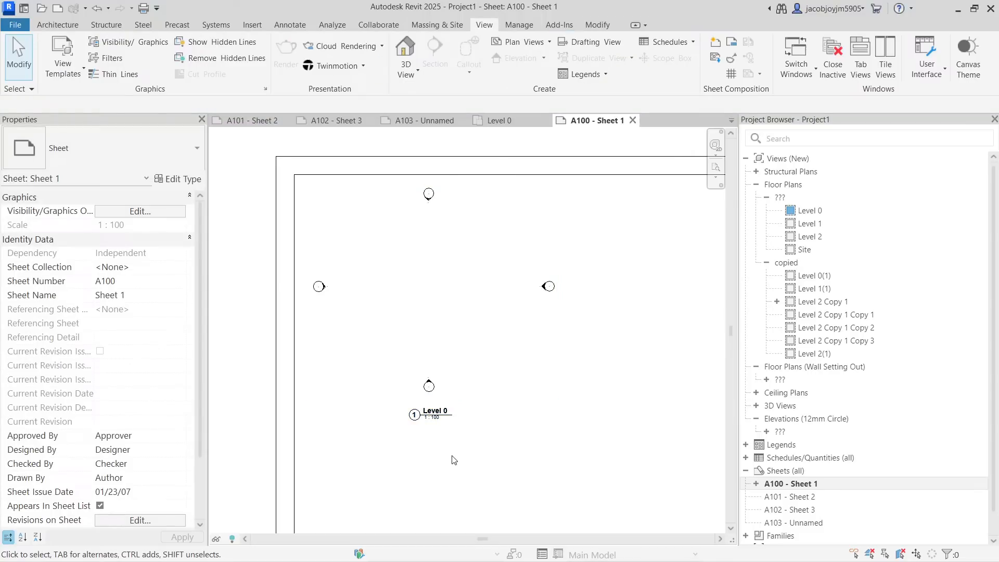
Set the detail number in the Level 0 view title to A.
left_click(431, 346)
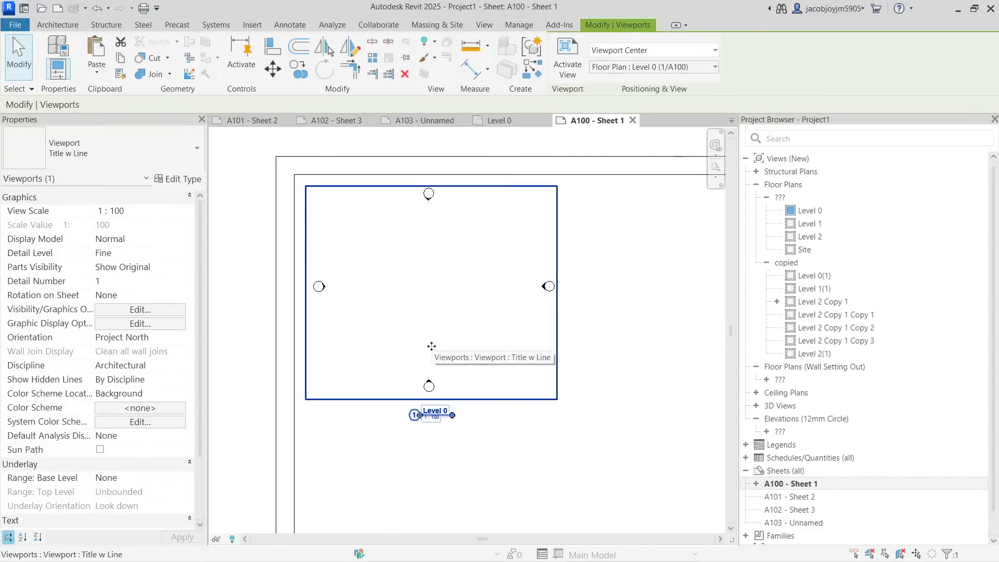
scroll(416, 430, "up", 4)
left_click(411, 384)
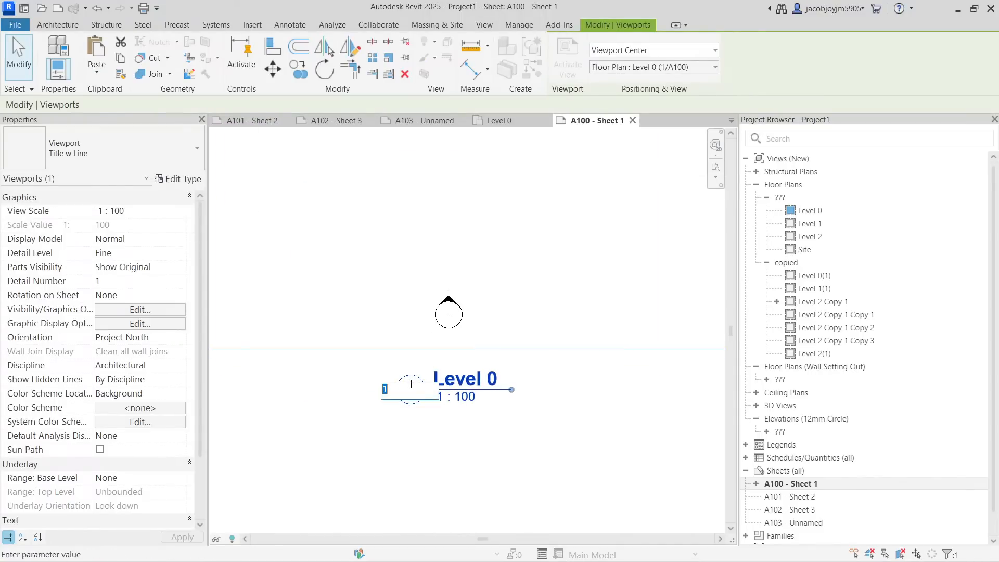
type("A")
left_click(412, 442)
scroll(411, 442, "down", 4)
left_click(550, 432)
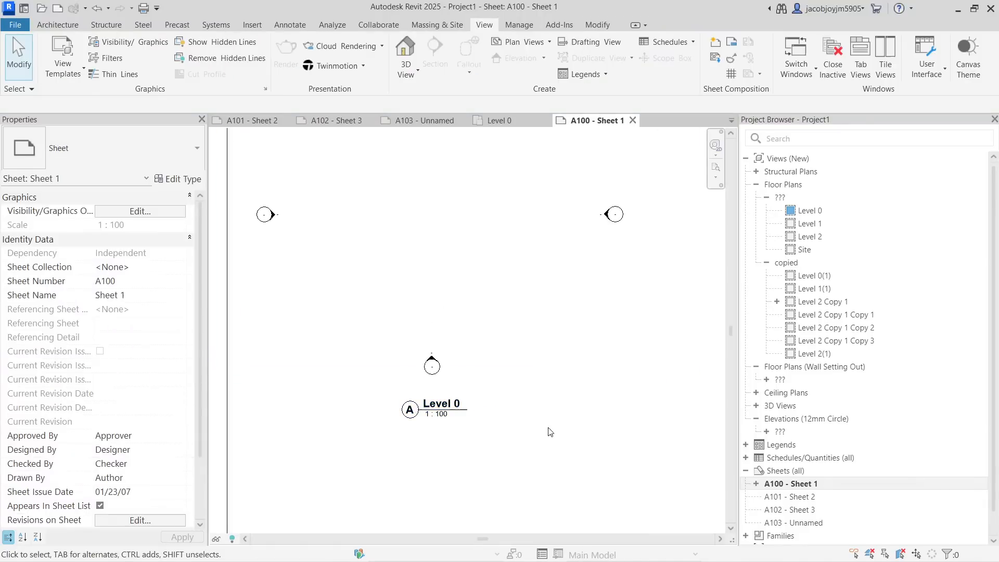
Examine the editable view name and the scale text in the Level 0 view title.
scroll(549, 432, "down", 3)
left_click(480, 319)
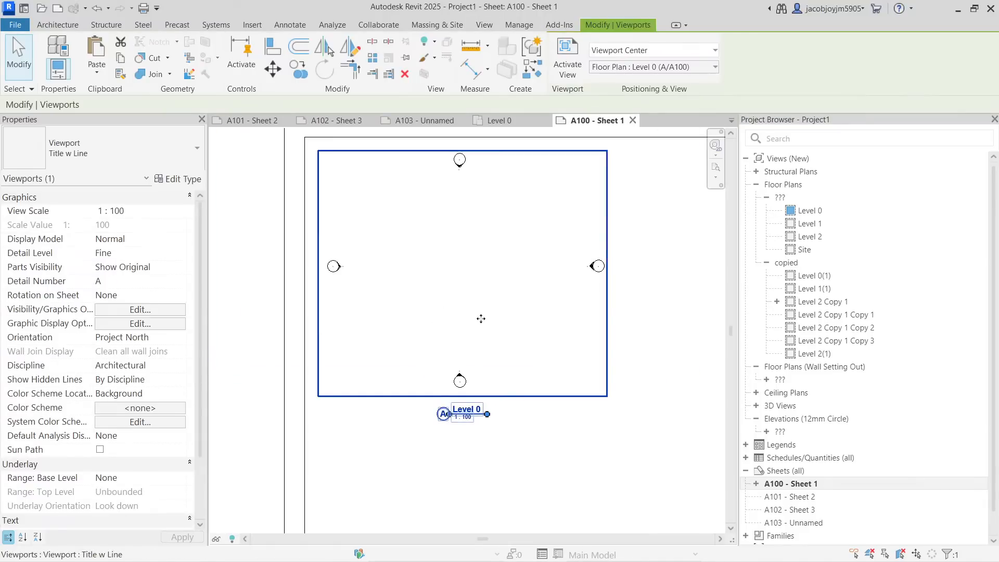
left_click(515, 466)
left_click(459, 296)
left_click(467, 409)
scroll(476, 413, "up", 3)
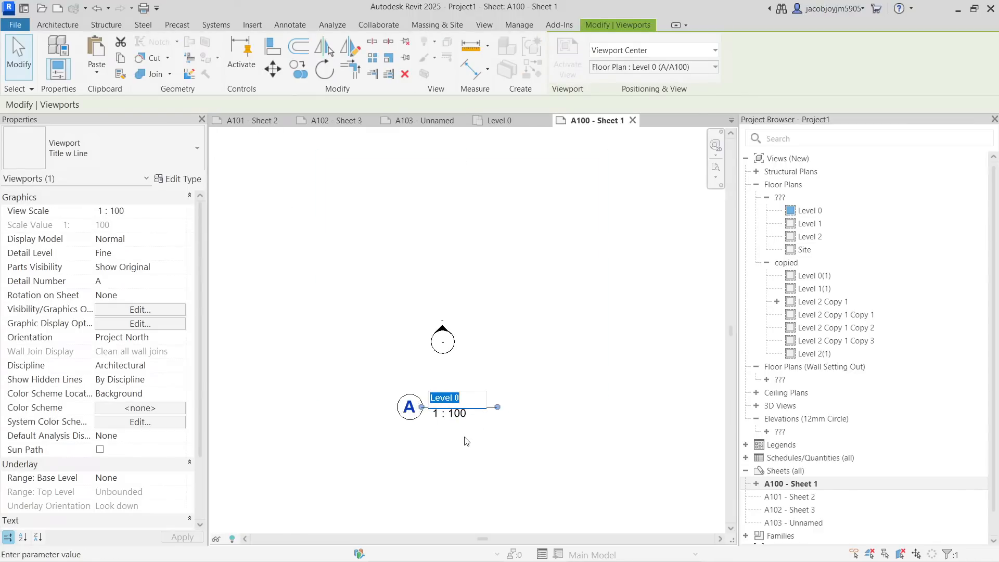
scroll(468, 430, "down", 3)
scroll(470, 429, "down", 2)
Set the Level 0 viewport's view scale to 1 : 50 and inspect its updated title.
left_click(181, 211)
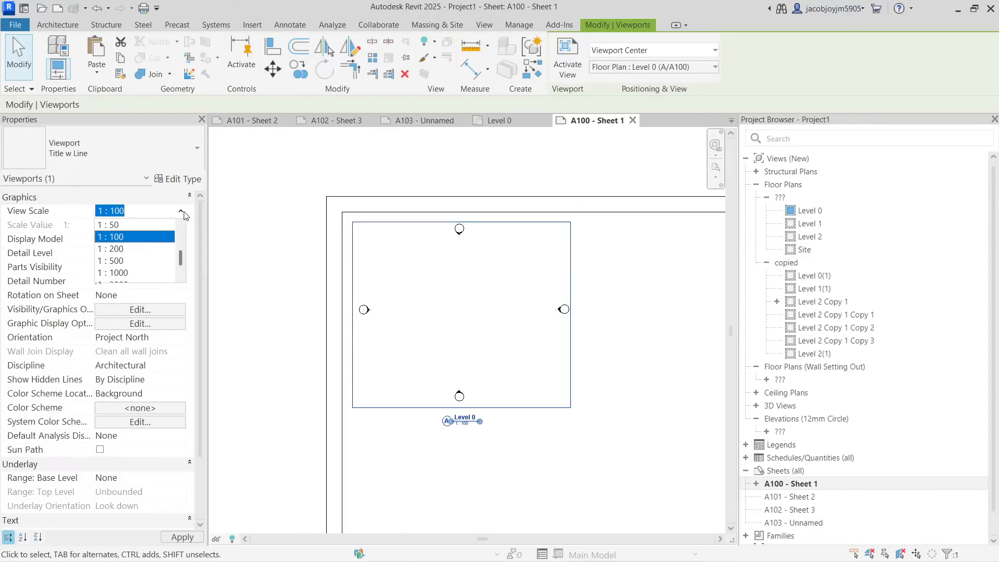
left_click(182, 212)
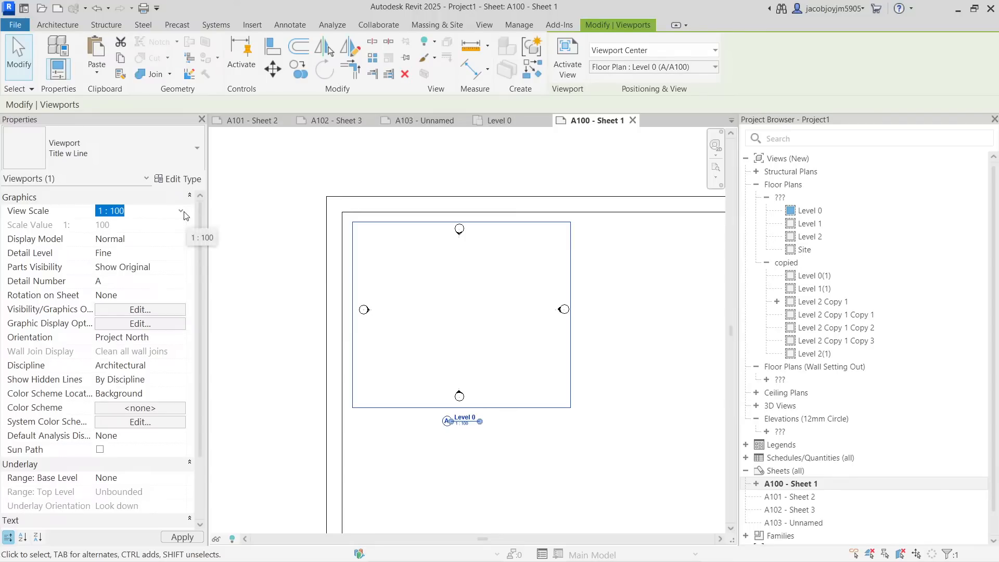
left_click(181, 212)
left_click(134, 259)
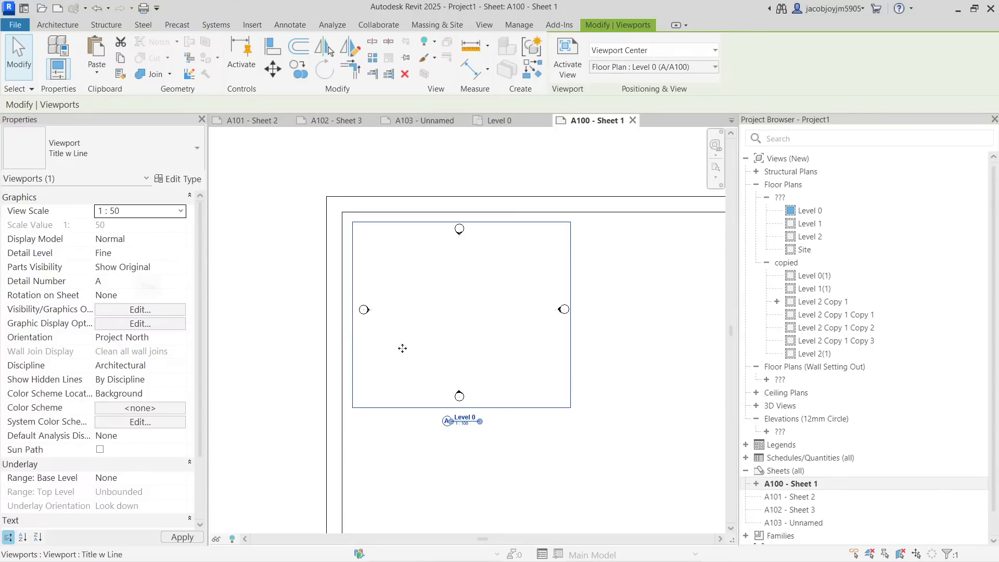
left_click(504, 416)
scroll(454, 430, "up", 3)
scroll(457, 434, "down", 5)
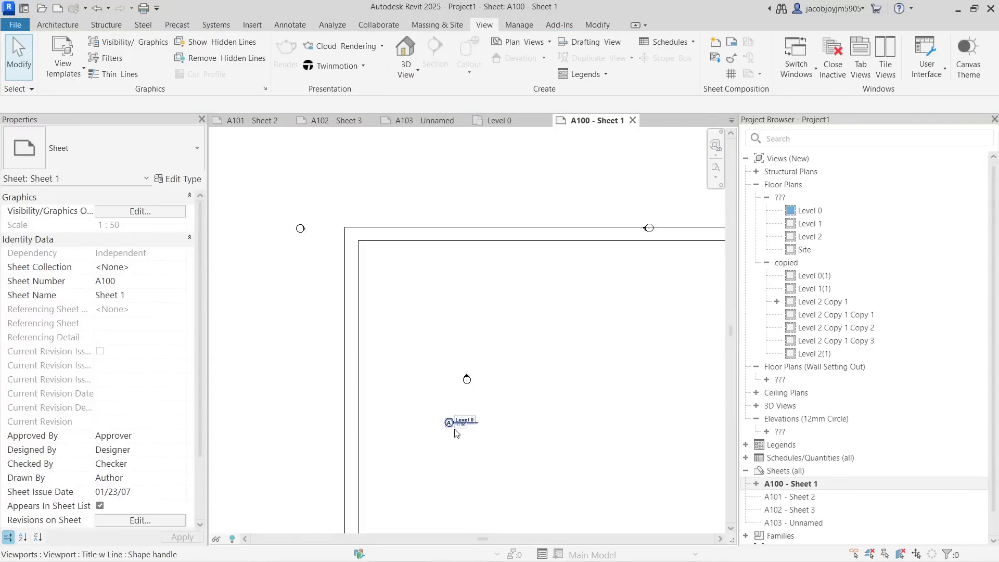
Move the enlarged Level 0 viewport inside the sheet's drawing area, clear of the title block's information column.
left_click(464, 334)
left_click_drag(526, 434, 523, 430)
left_click(542, 267)
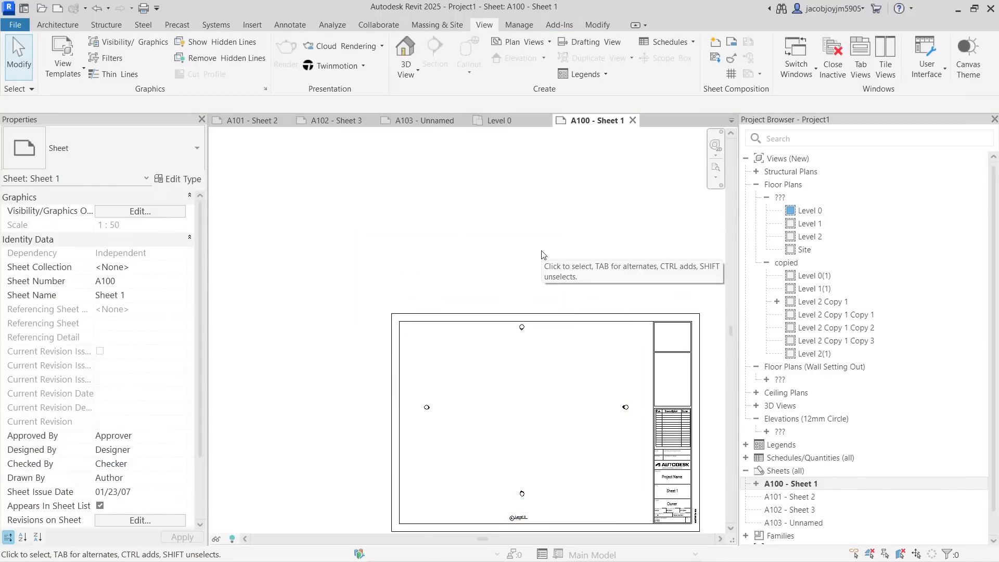
middle_click_drag(535, 357, 483, 270)
left_click(489, 305)
left_click(554, 221)
left_click(518, 289)
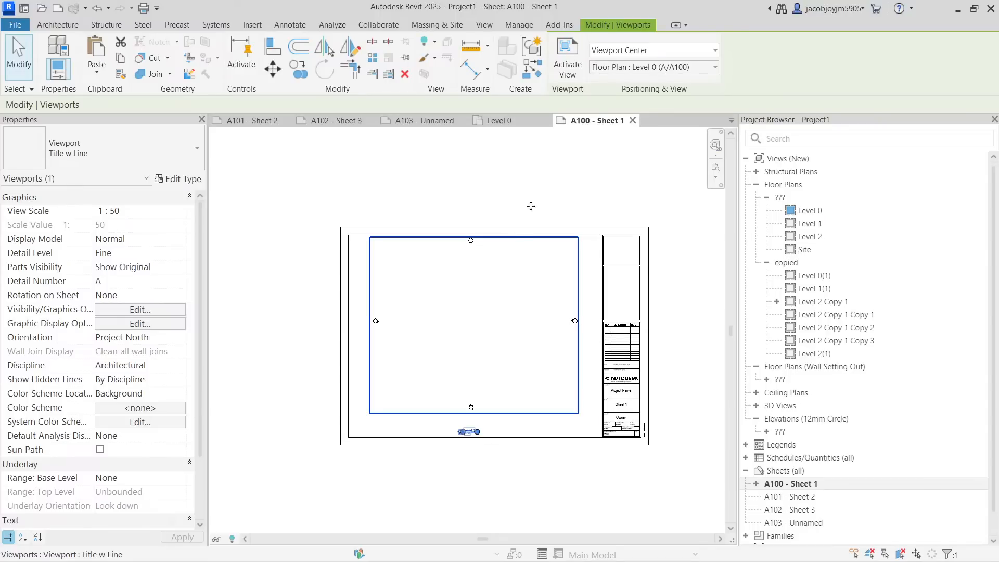
Replace the Level 0 plan in the sheet's viewport with Ceiling Plan: Level 1 and expand sheet A100 to check its placed view.
left_click(634, 52)
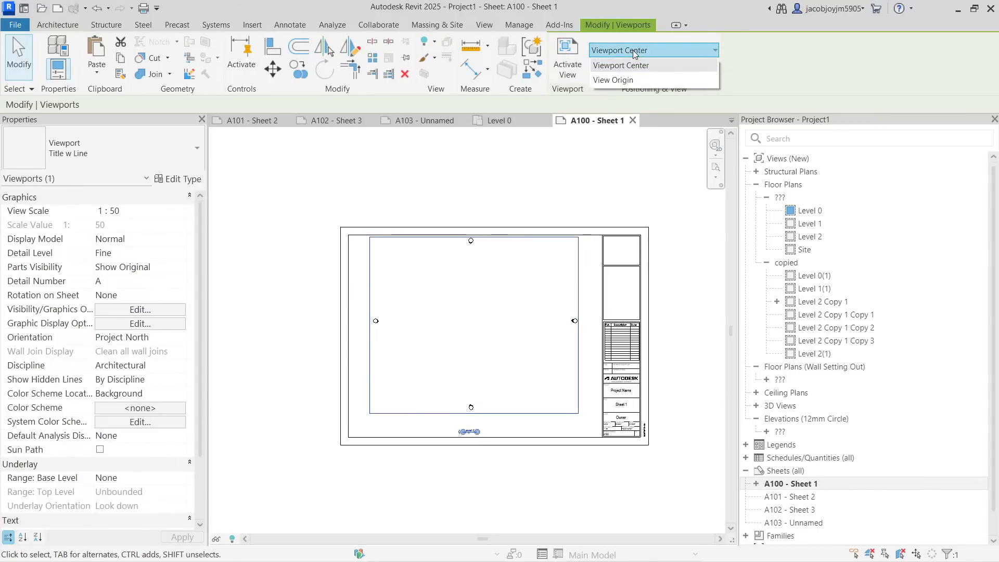
left_click(634, 52)
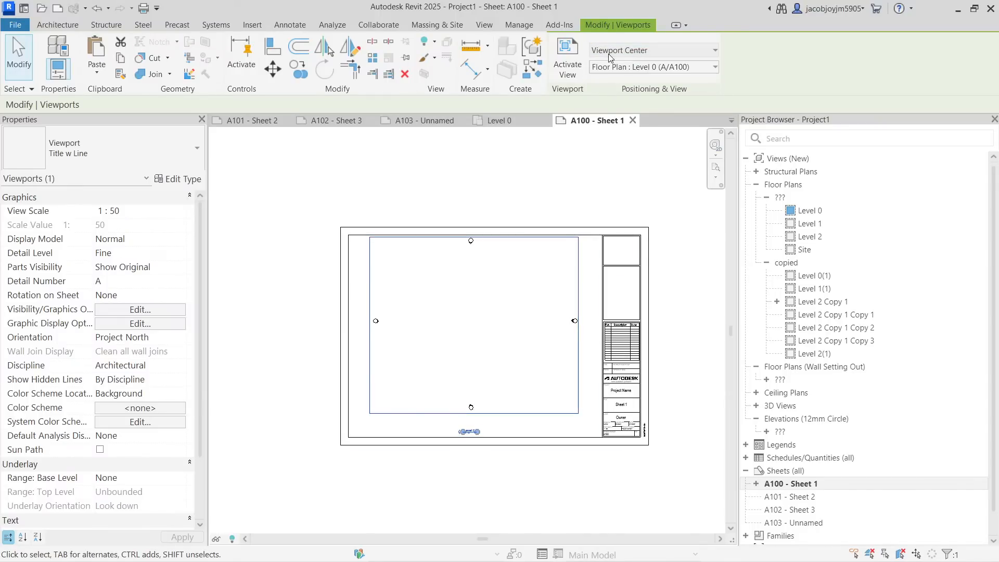
left_click(622, 67)
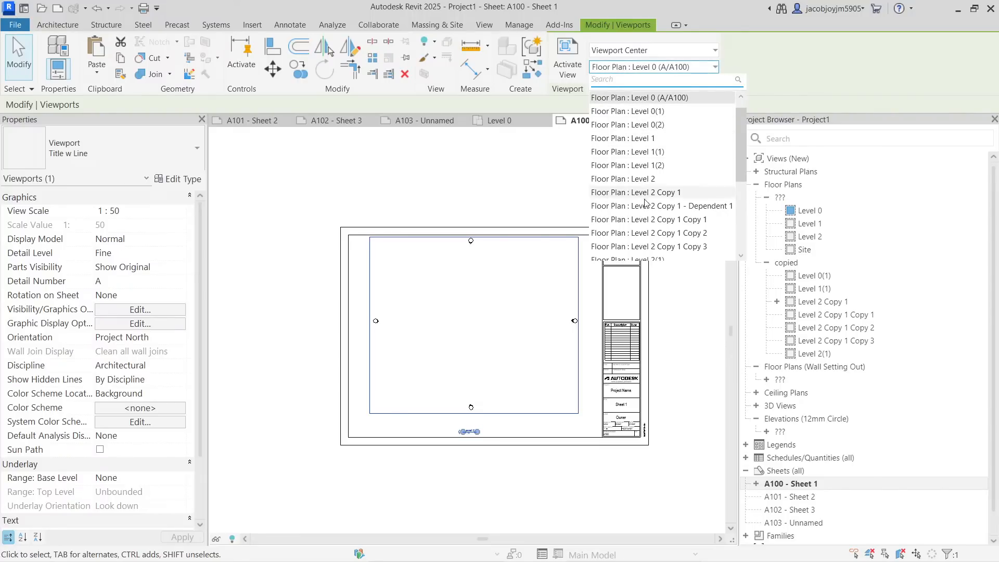
scroll(644, 210, "down", 2)
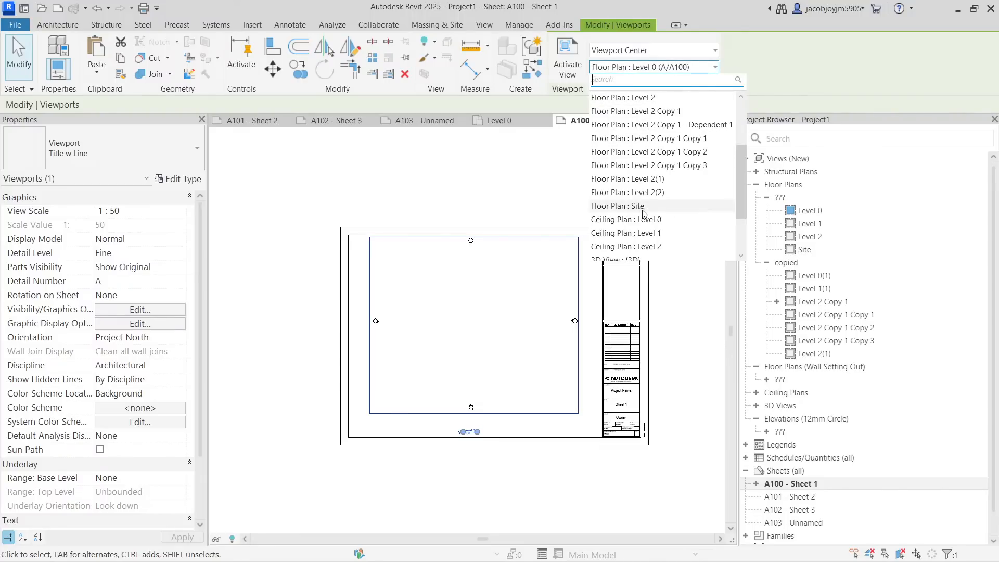
left_click(652, 234)
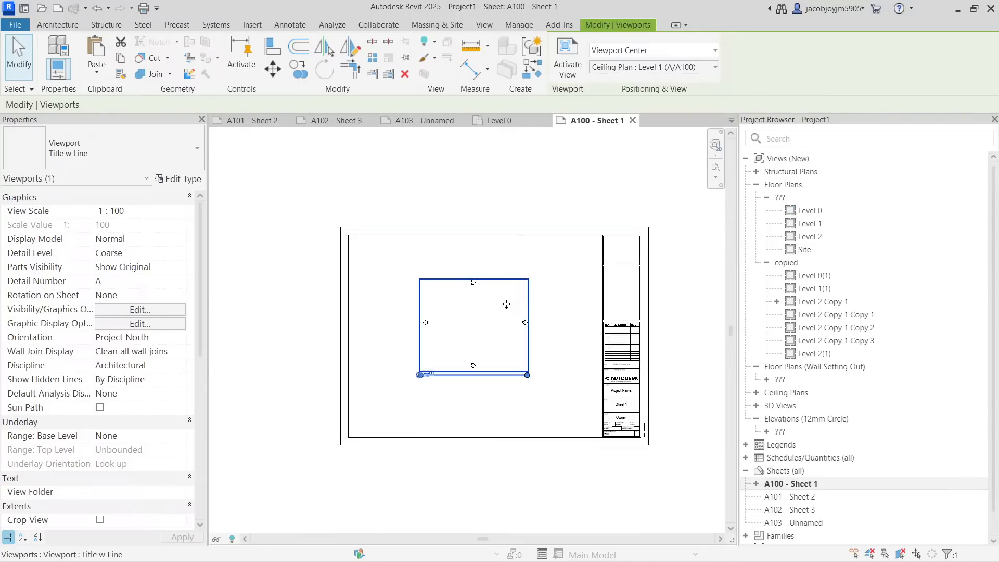
left_click(547, 283)
left_click(479, 304)
left_click(758, 485)
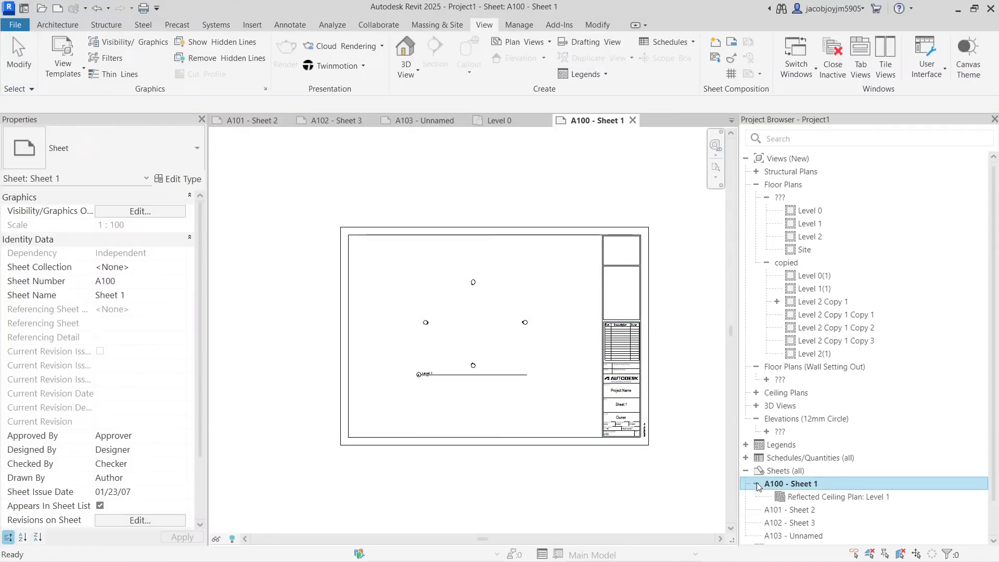
scroll(760, 484, "down", 3)
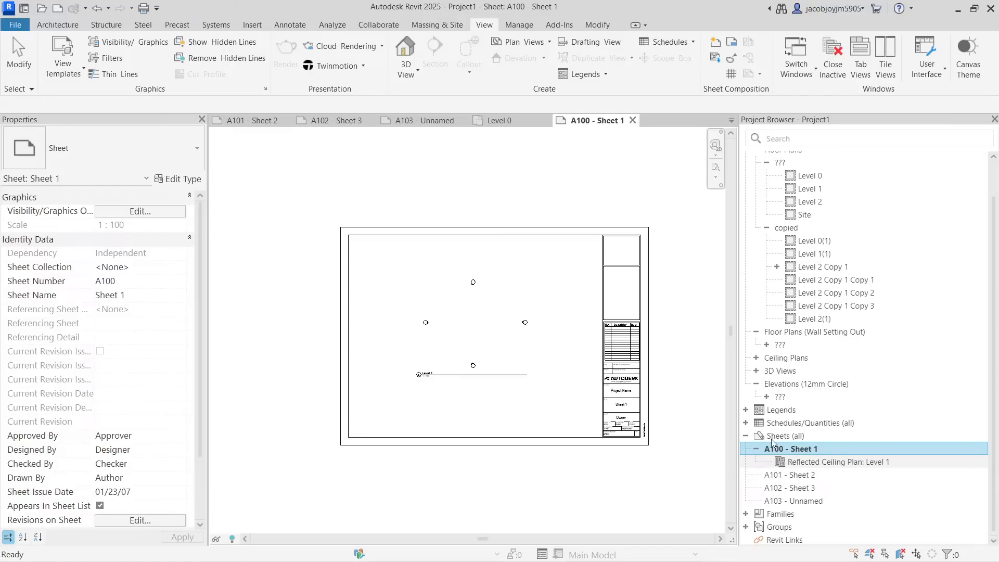
Switch the viewport on sheet A100 to display Floor Plan: Level 1, and deselect the viewport.
left_click(507, 302)
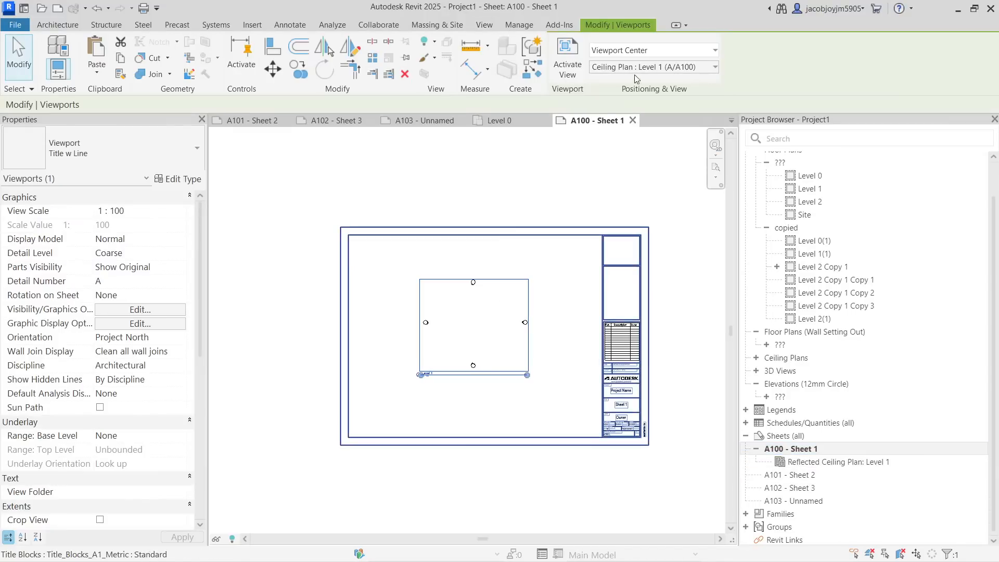
left_click(656, 68)
scroll(651, 110, "up", 3)
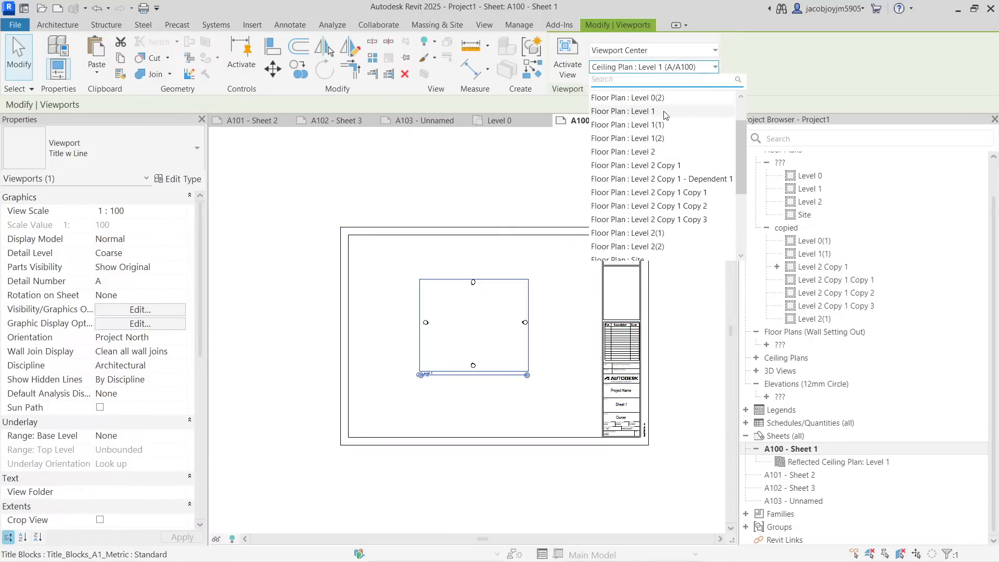
left_click(652, 111)
left_click(533, 294)
left_click(497, 300)
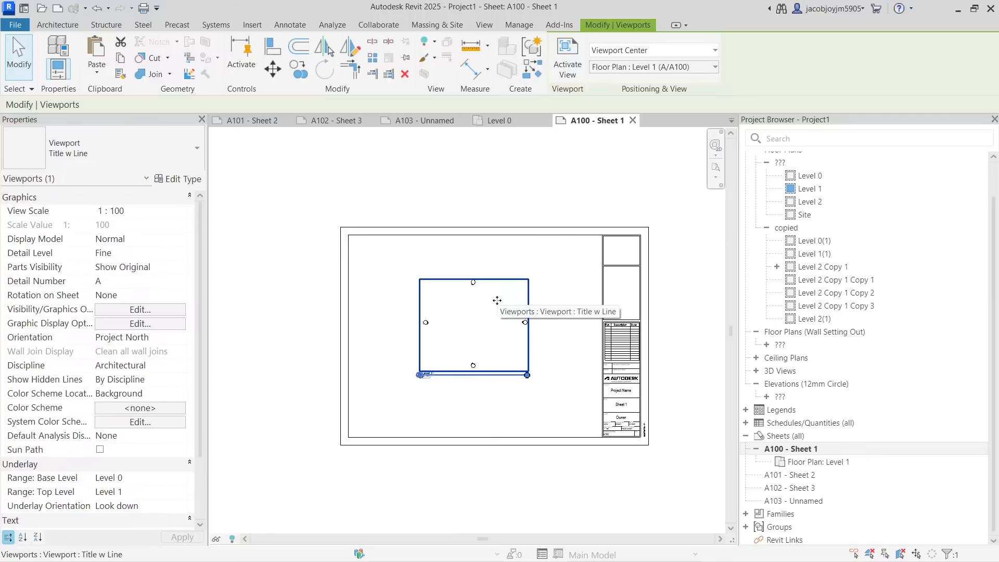
left_click(551, 292)
left_click(529, 296)
left_click(552, 292)
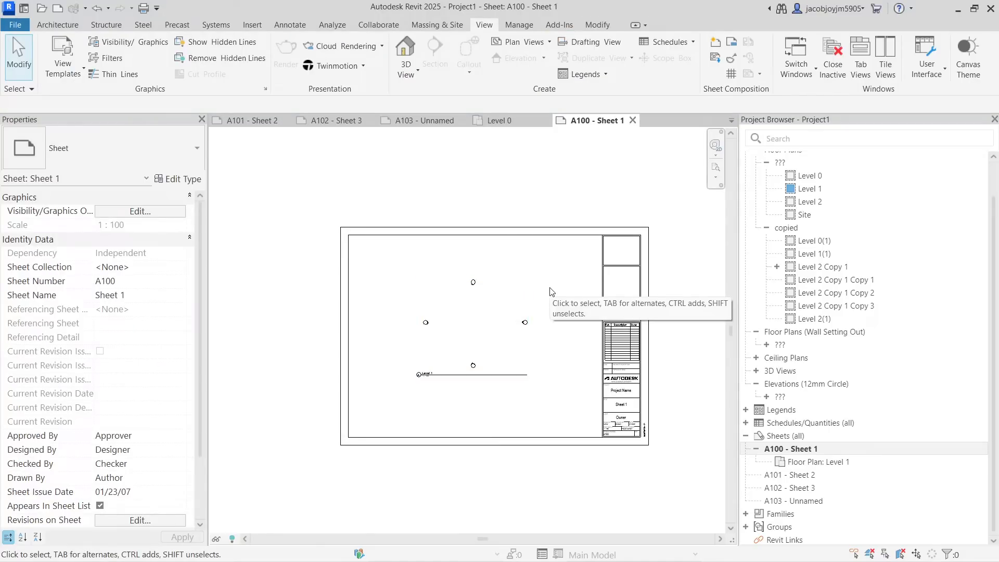
Activate the Level 1 floor plan within sheet A100 and return to the sheet with Deactivate View.
left_click(490, 301)
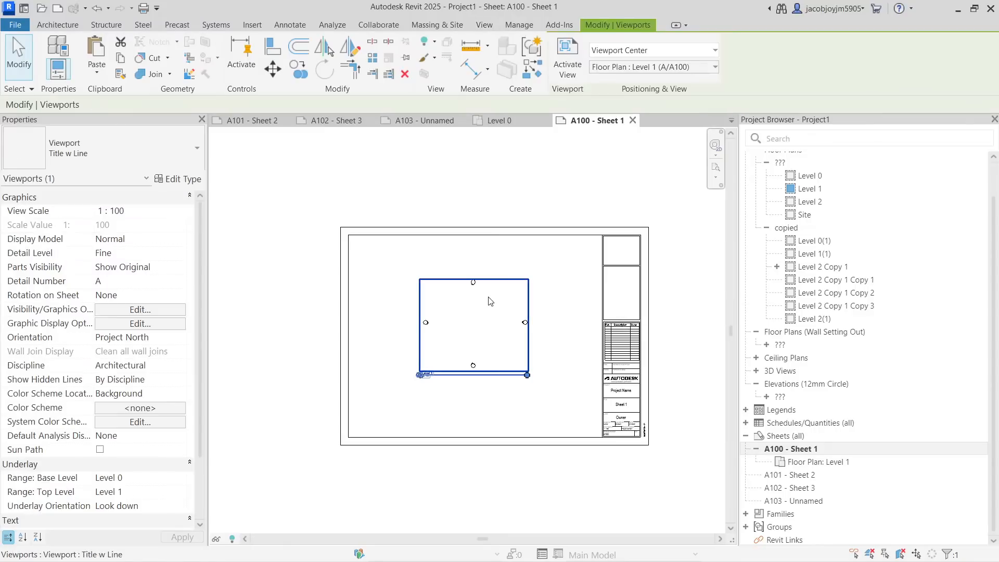
left_click(568, 67)
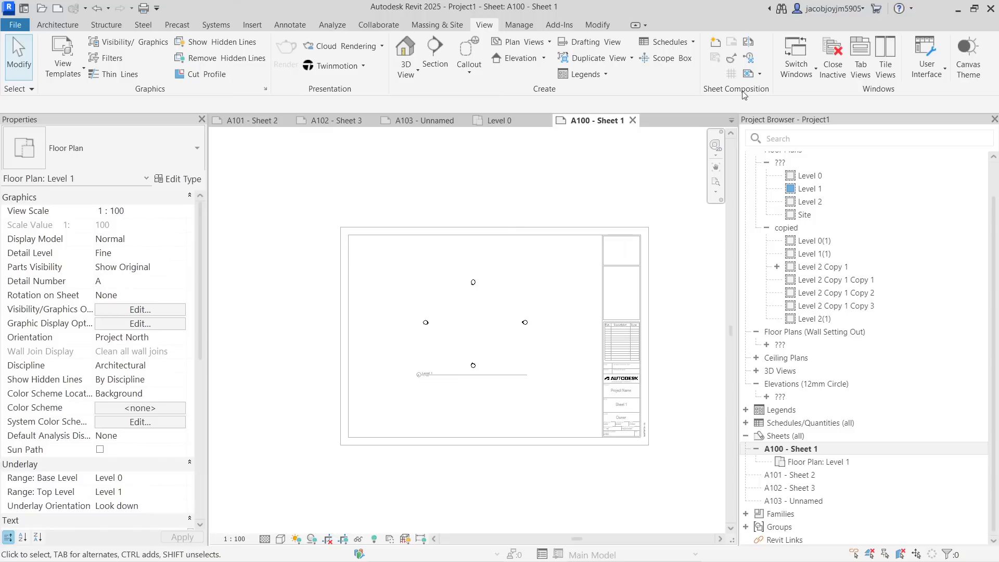
left_click(760, 75)
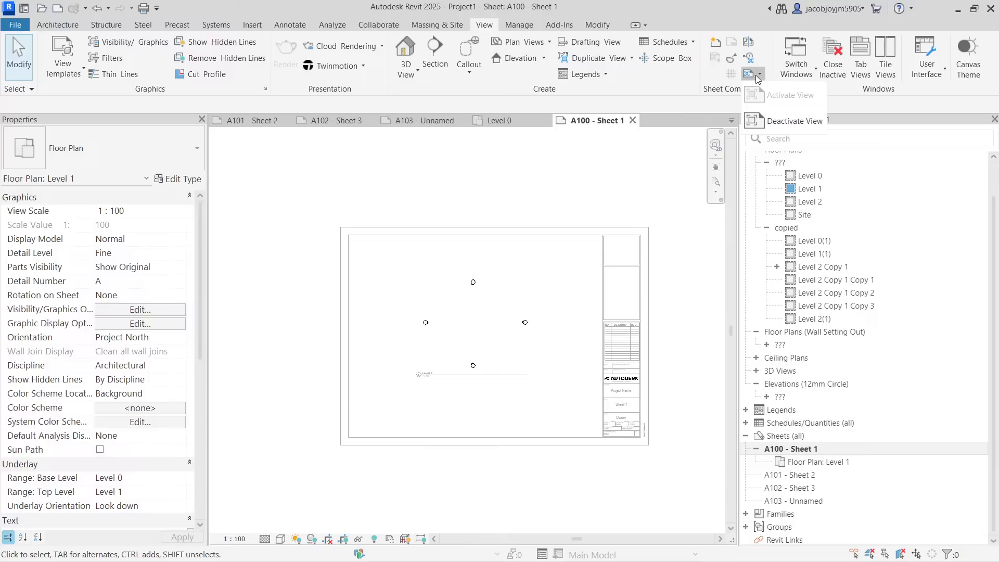
left_click(795, 121)
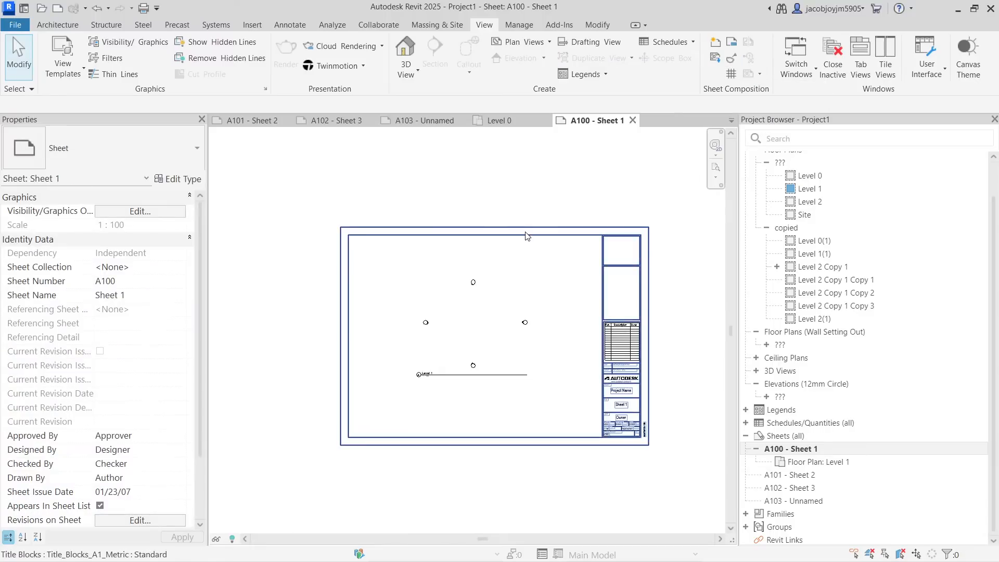
Reactivate the Level 1 view directly from its viewport, deactivate it again, and clear the viewport selection.
left_click(482, 299)
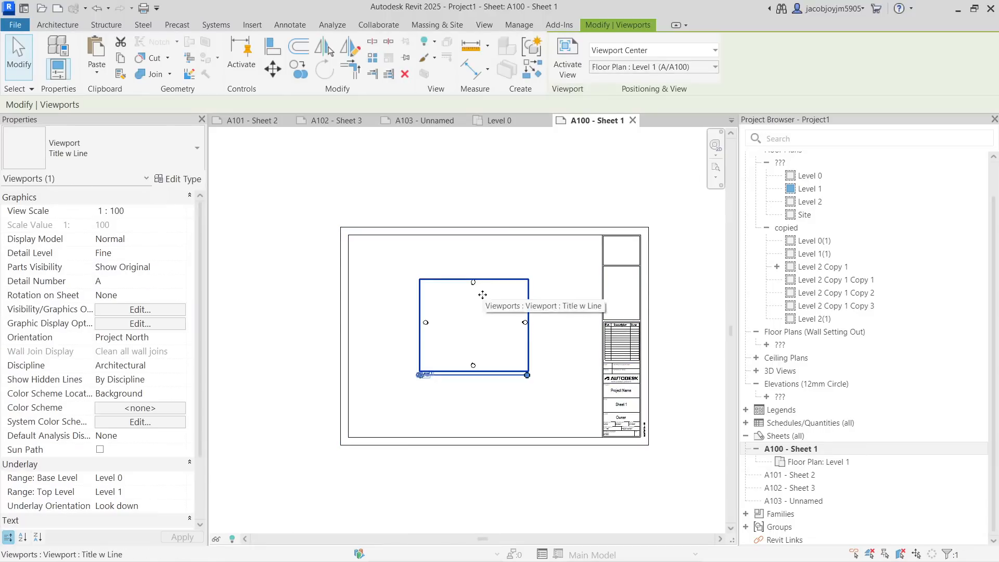
double_click(482, 295)
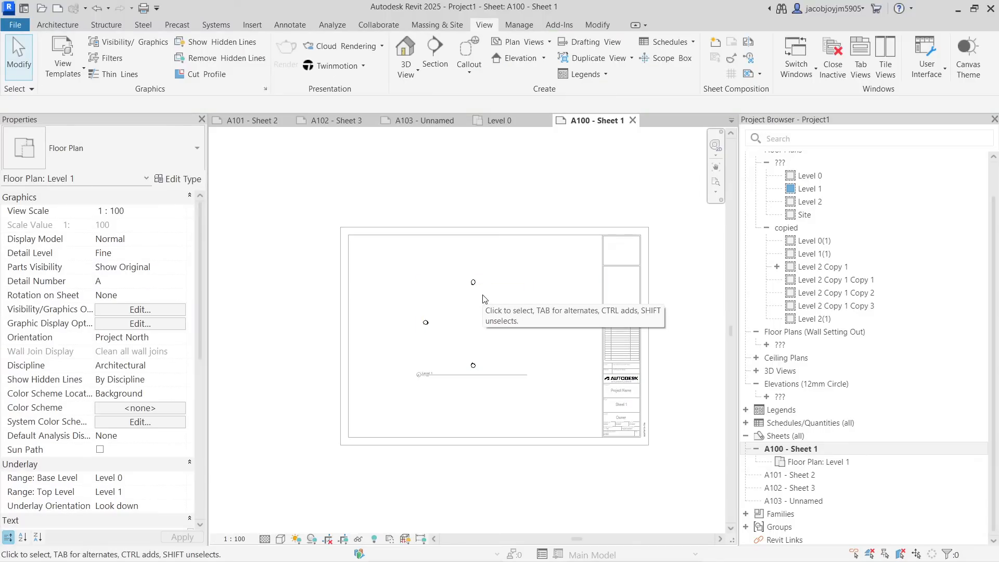
right_click(484, 299)
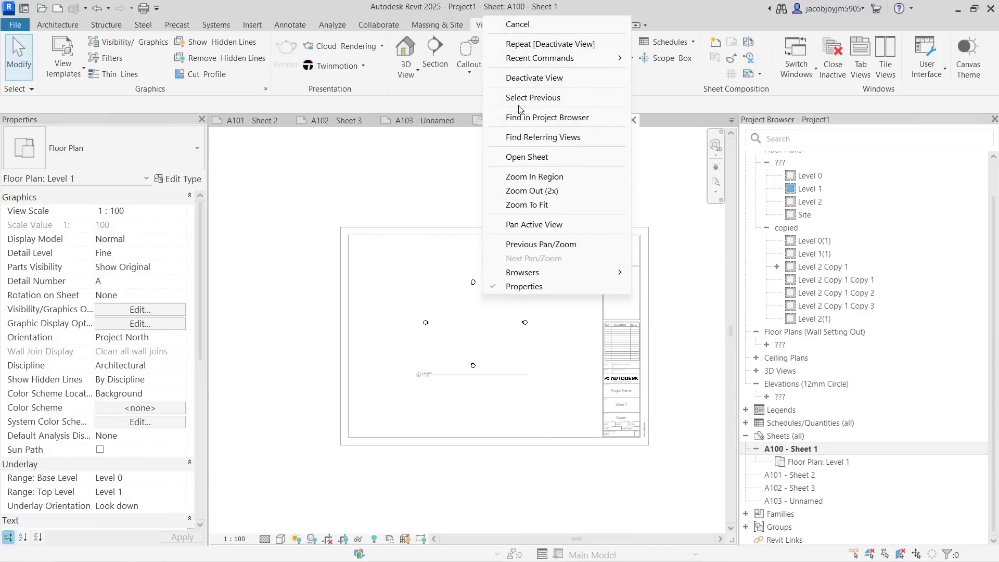
left_click(520, 78)
left_click(497, 307)
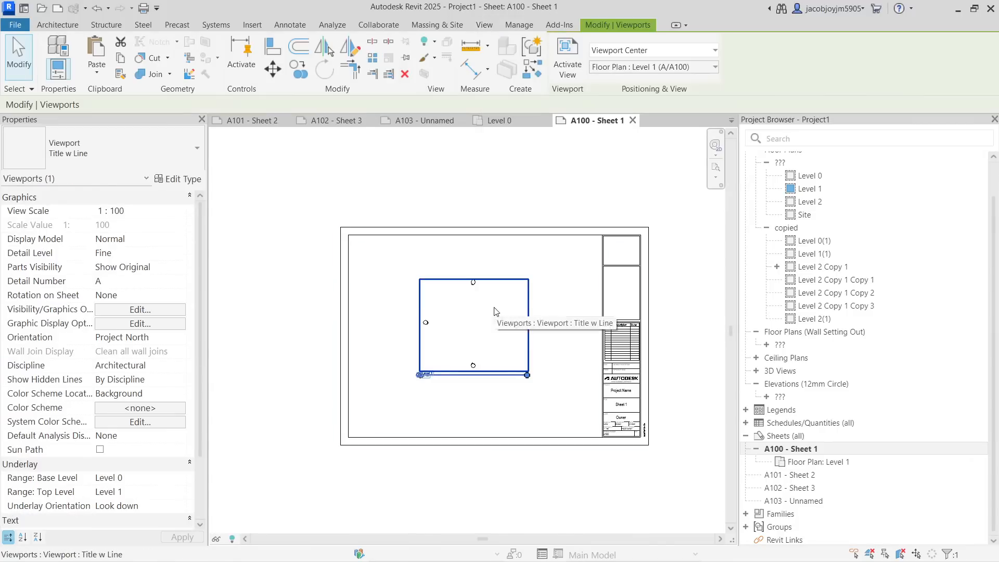
left_click(546, 260)
Select the north elevation marker inside the activated Level 1 view, and deactivate the view to return to the sheet.
scroll(468, 327, "up", 3)
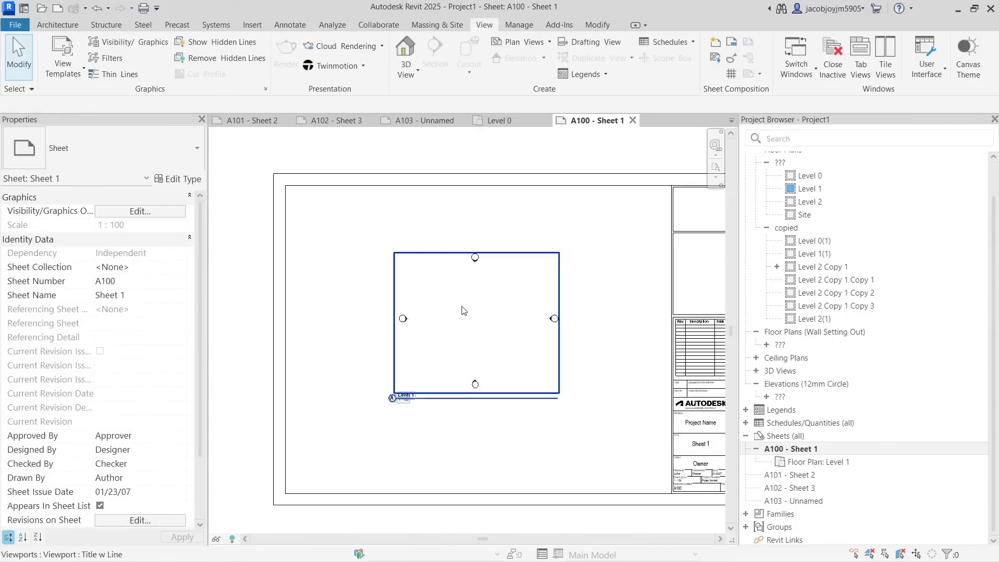
left_click(494, 292)
key("Escape")
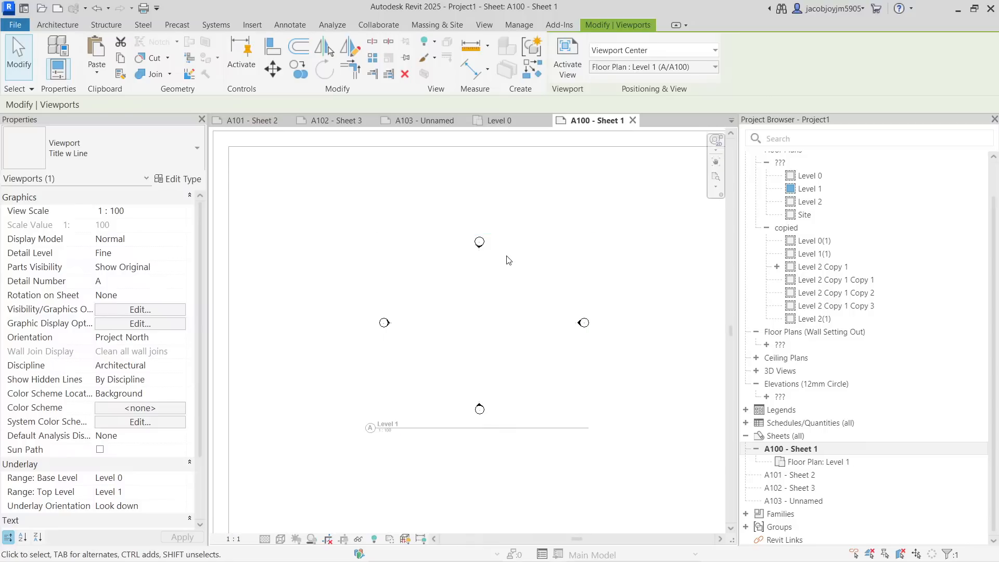
left_click_drag(442, 205, 511, 291)
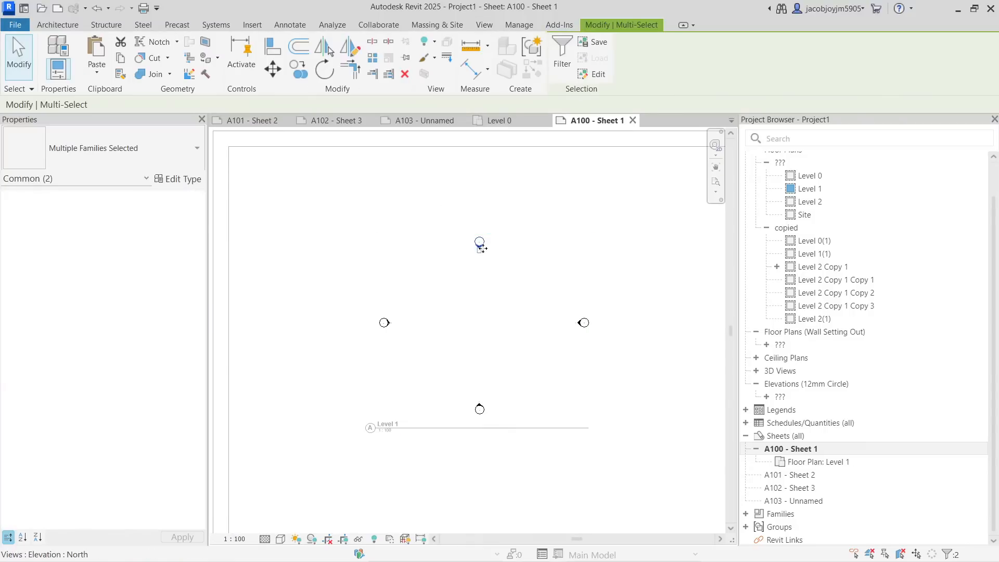
double_click(488, 268)
right_click(495, 277)
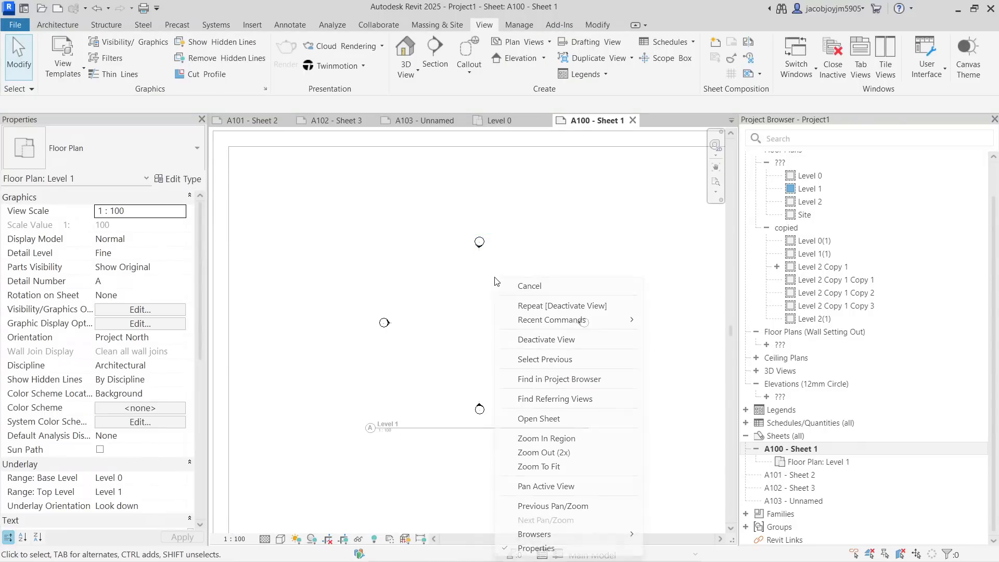
left_click(525, 339)
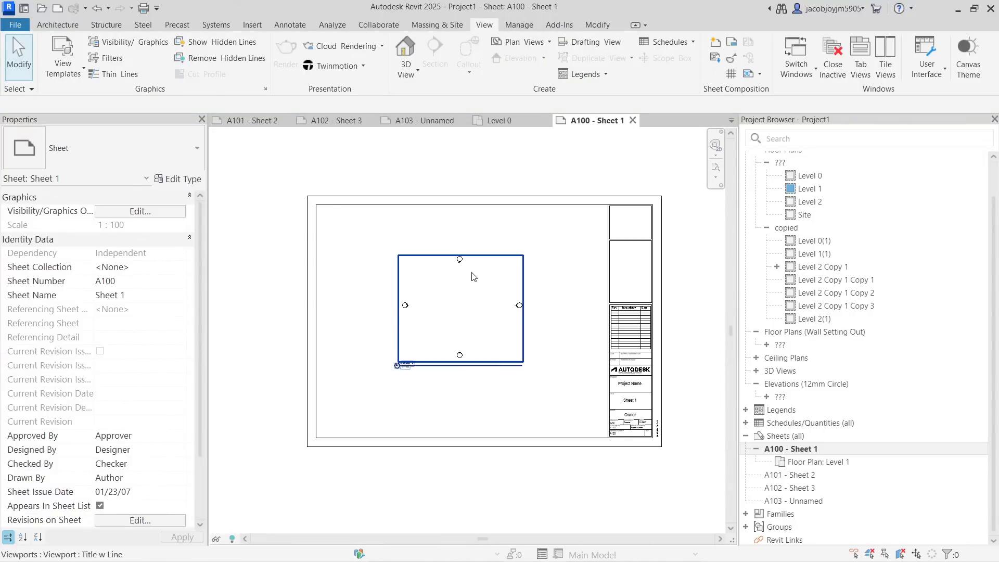
Move the Level 1 viewport on sheet A100 into the upper-left corner of the title block's drawing area.
left_click(463, 294)
left_click_drag(462, 294, 392, 255)
left_click(503, 273)
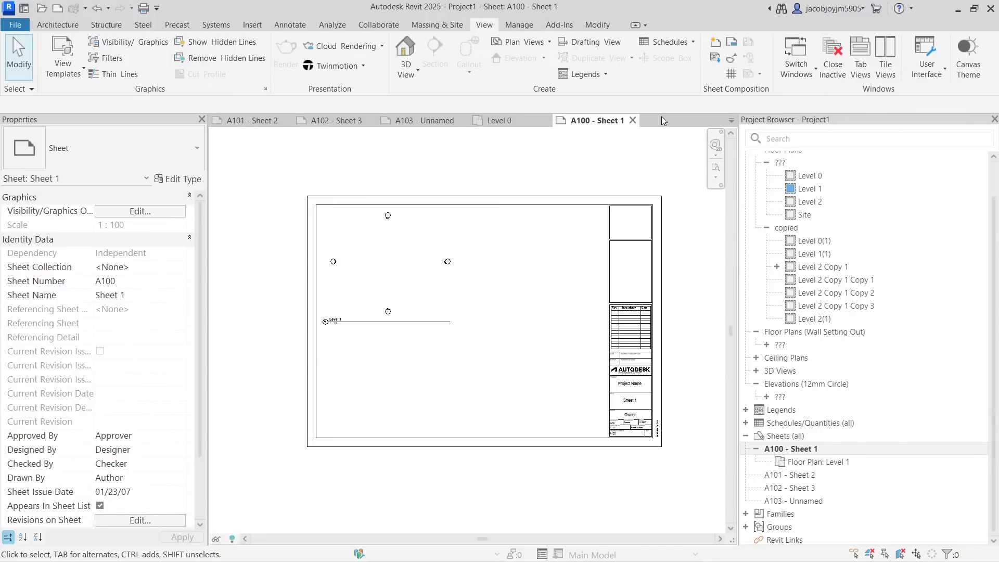
left_click(416, 264)
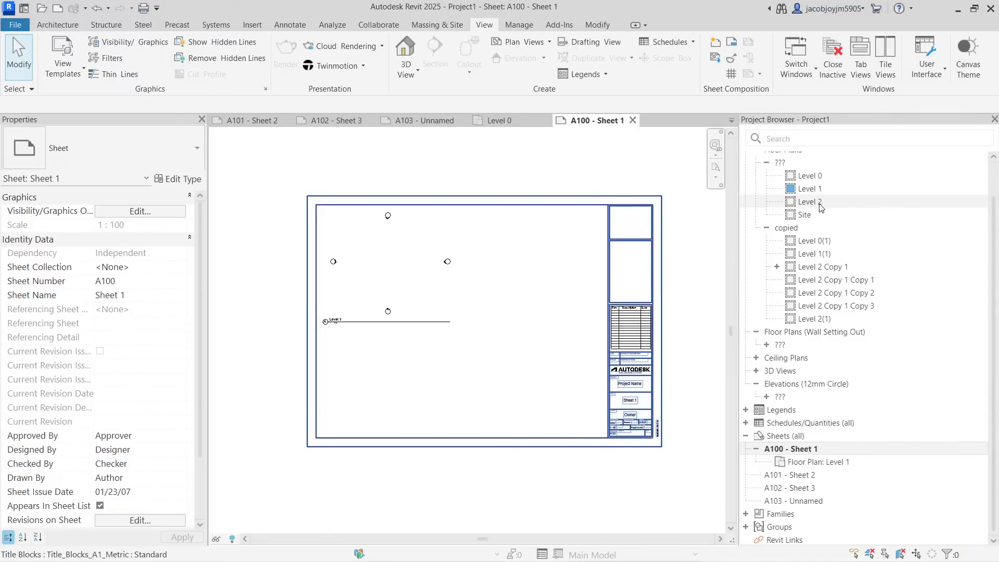
Open the Level 0 floor plan and draw a tall, narrow rectangle of exterior walls between the elevation markers.
double_click(810, 176)
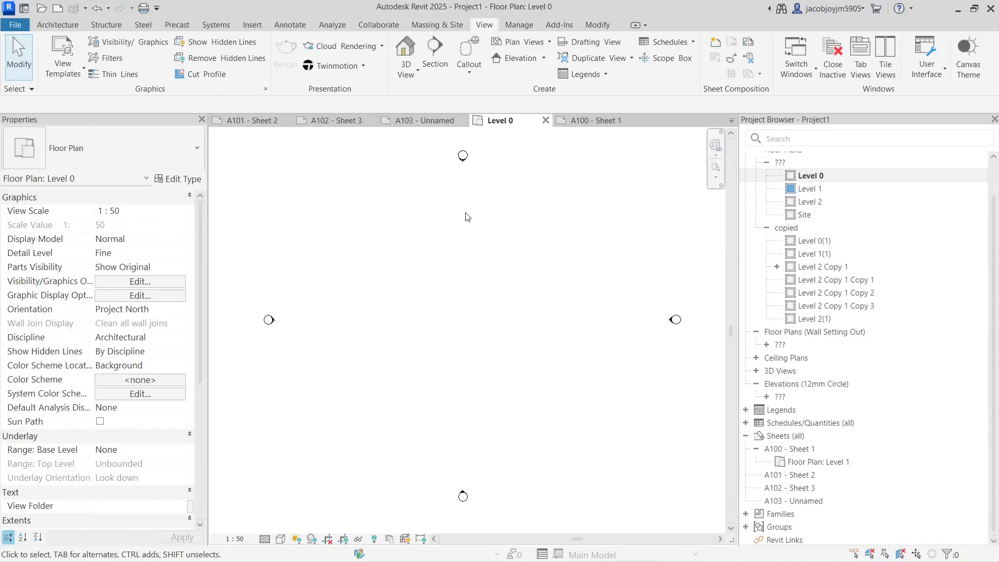
left_click(66, 28)
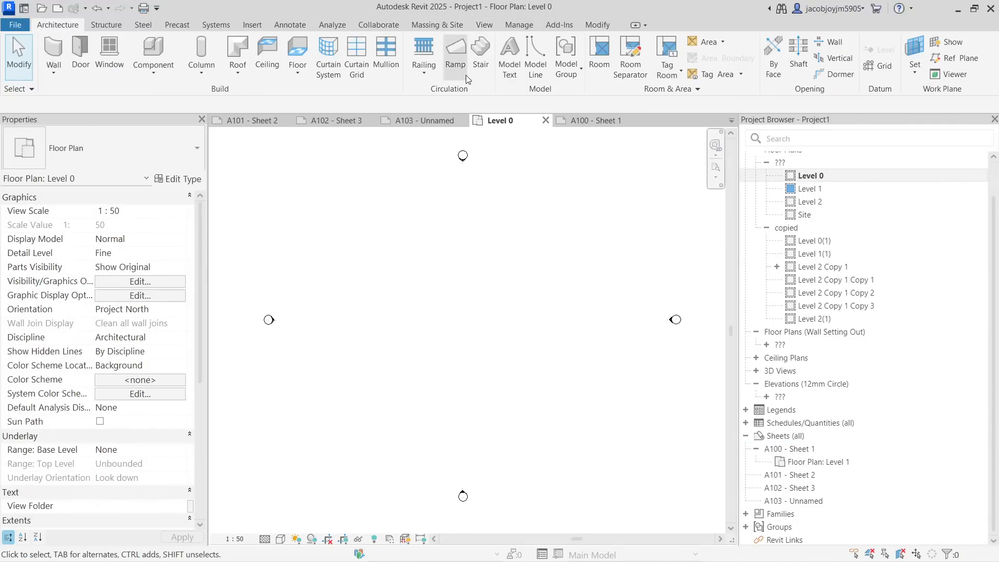
left_click(54, 49)
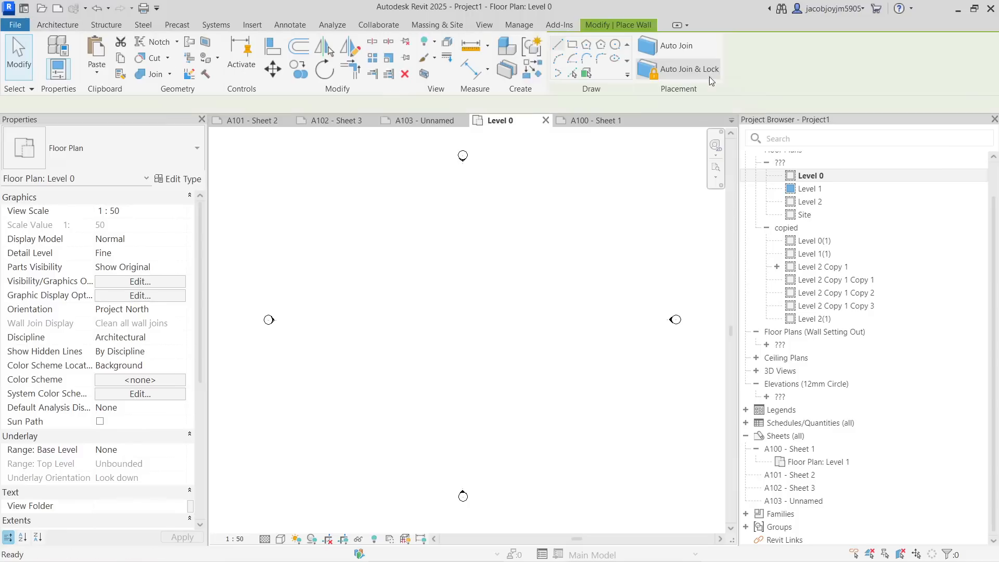
left_click(573, 44)
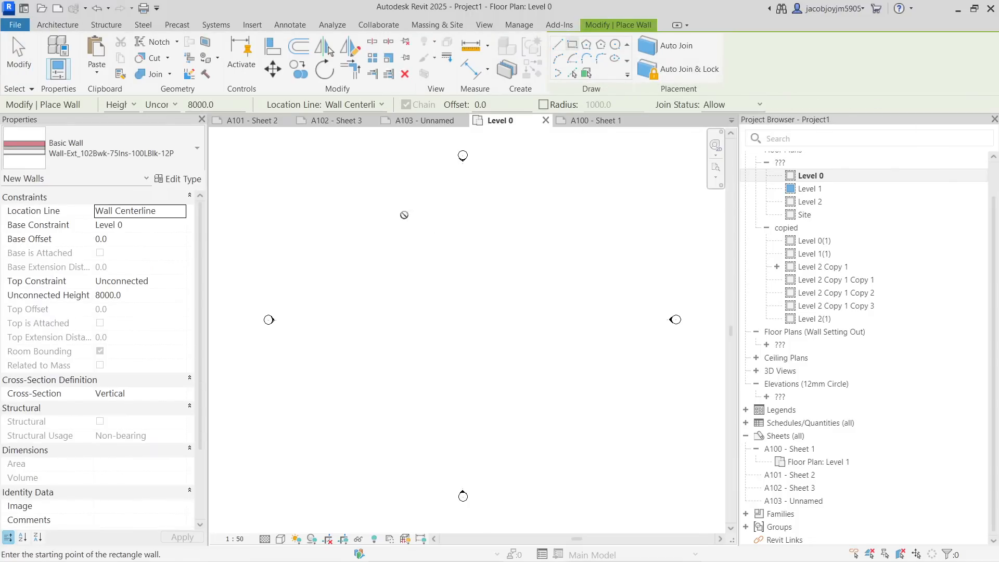
left_click(404, 214)
left_click(474, 462)
Draw a second, wide rectangle of walls that overlaps the long east wall of the tall one, and finish the Wall command.
left_click(440, 301)
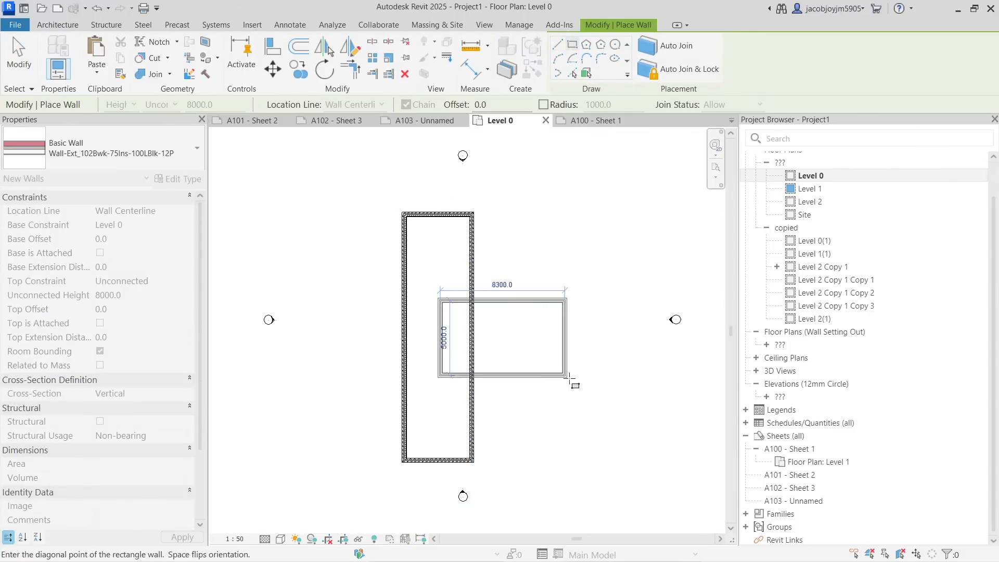
left_click(622, 379)
key("Escape")
key("Escape")
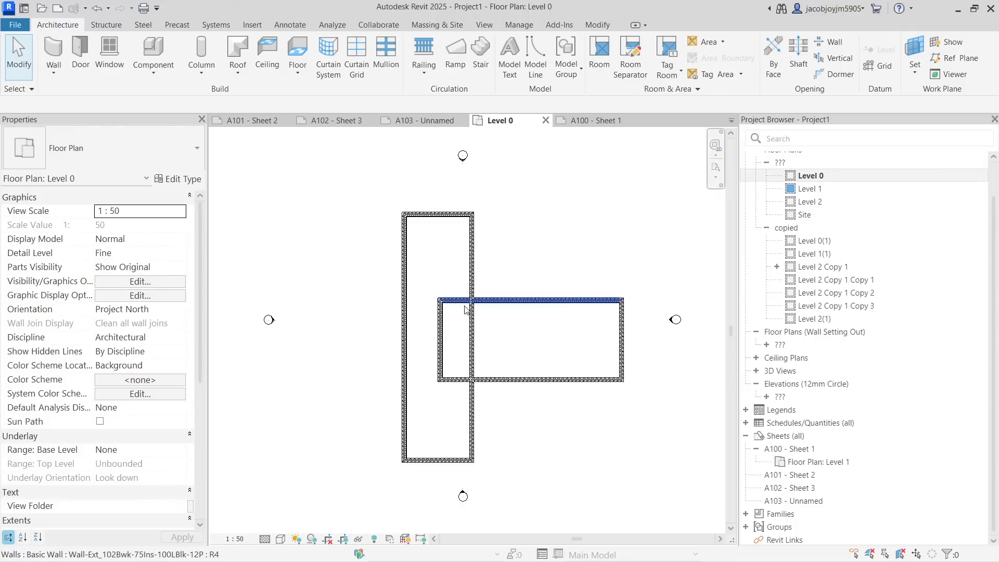
scroll(462, 311, "down", 1)
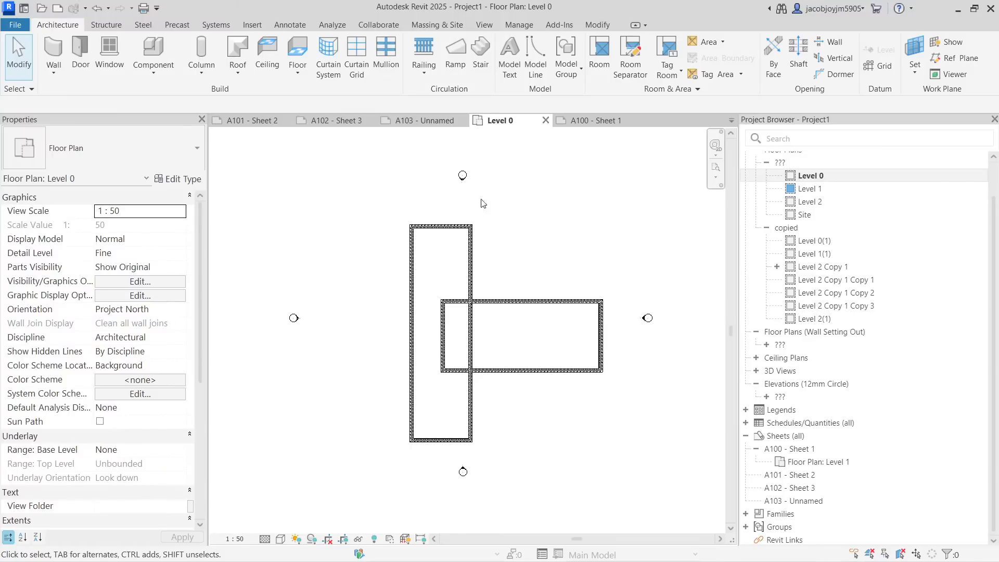
Close the Level 0 plan, check the Level 1 viewport on sheet A100, and open sheet A101.
left_click(546, 120)
left_click(411, 263)
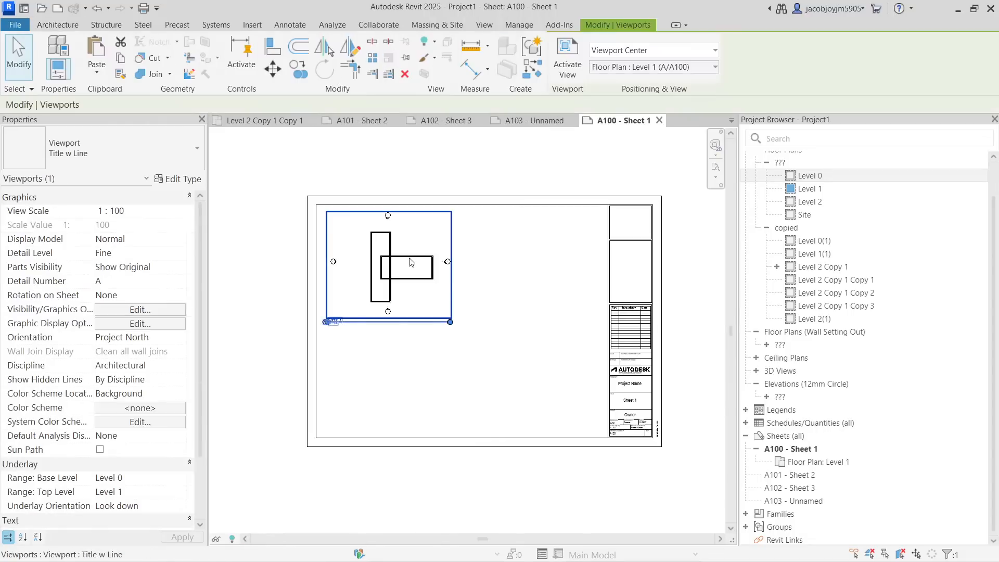
double_click(793, 475)
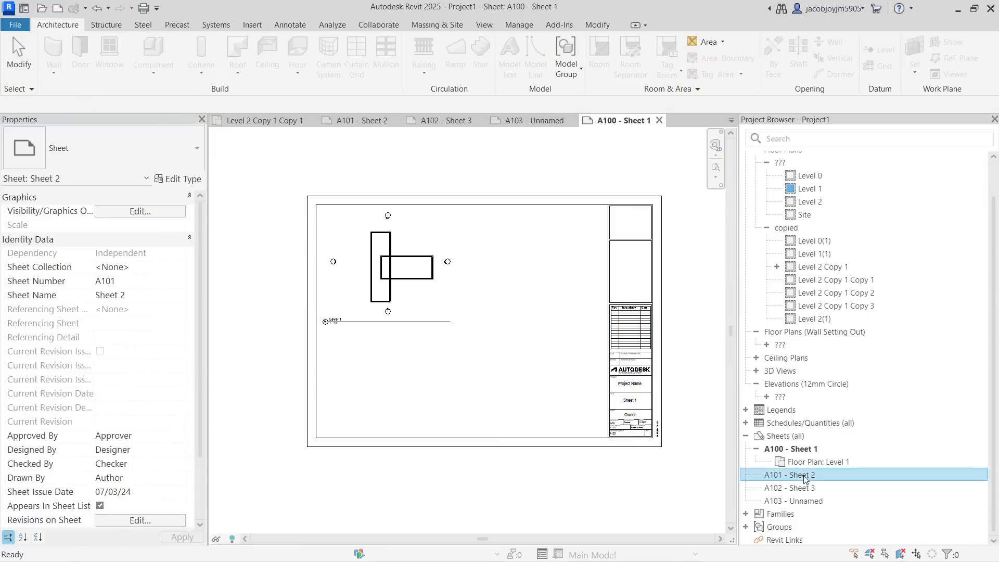
left_click(824, 177)
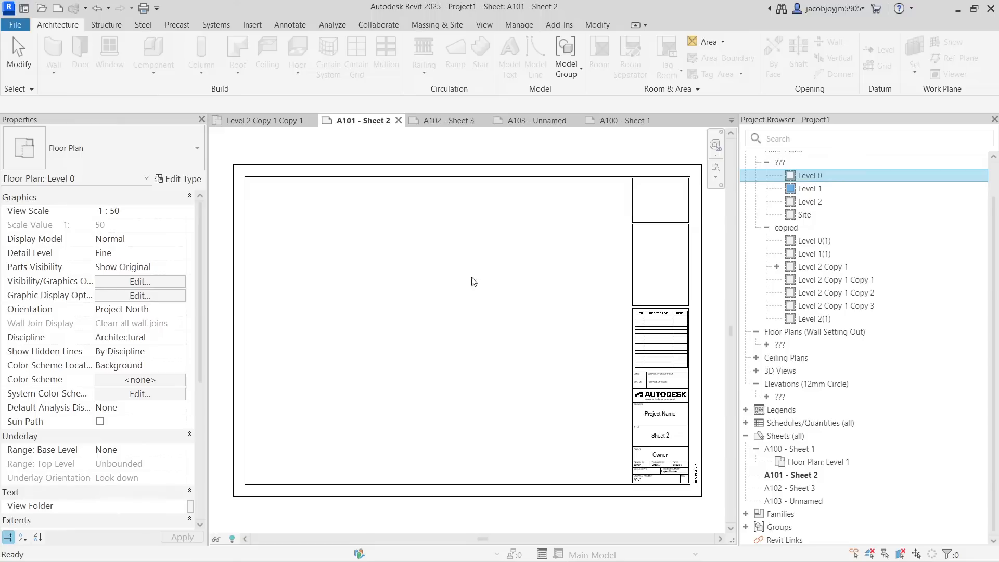
left_click(458, 292)
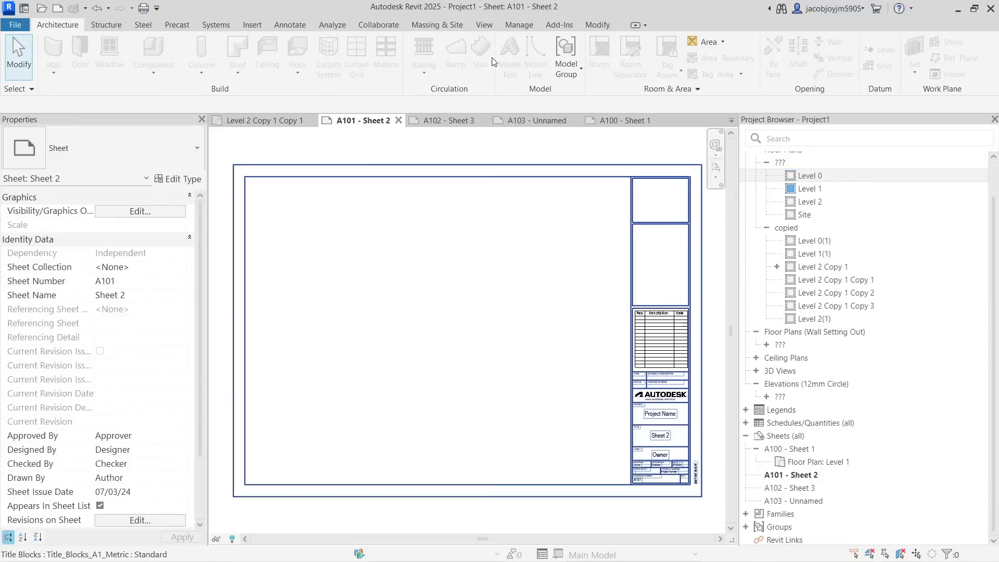
left_click(480, 26)
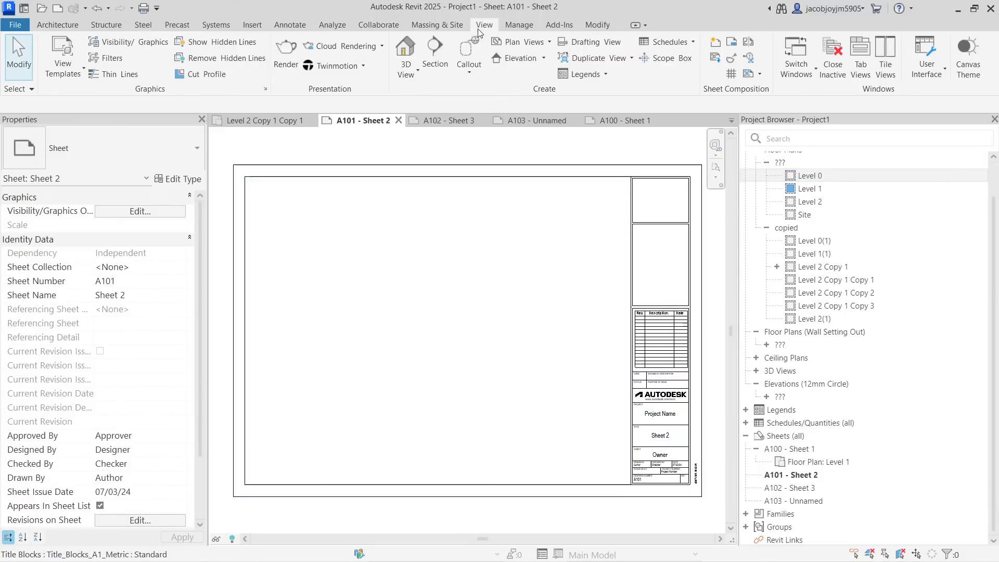
left_click(717, 57)
mouse_move(470, 269)
left_mouse_down()
mouse_move(469, 342)
mouse_move(467, 264)
left_mouse_up()
left_click(468, 212)
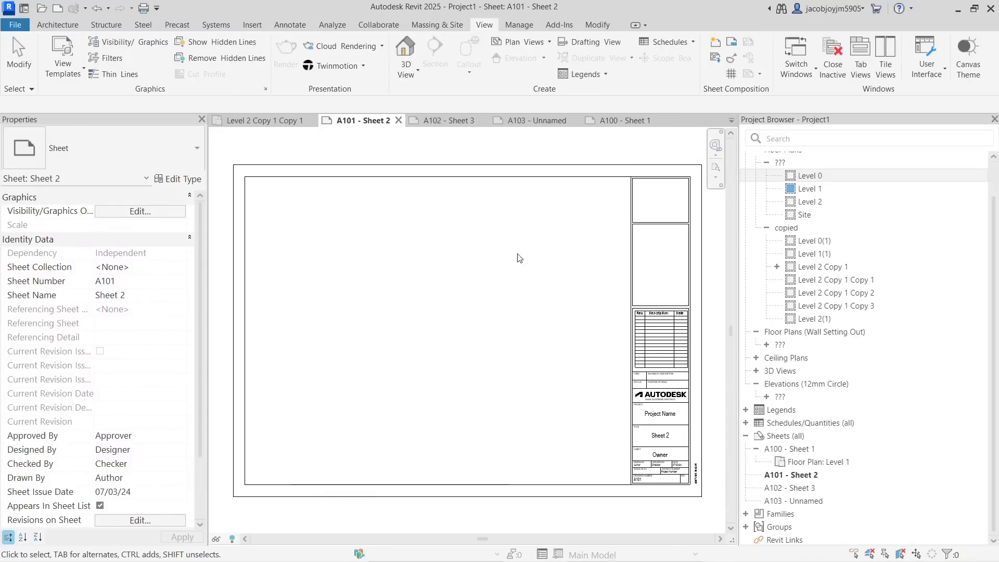
Place the Level 0 floor plan on sheet A101, centred within the title block's drawing area.
left_click(832, 177)
left_click_drag(833, 179, 488, 310)
left_click(441, 321)
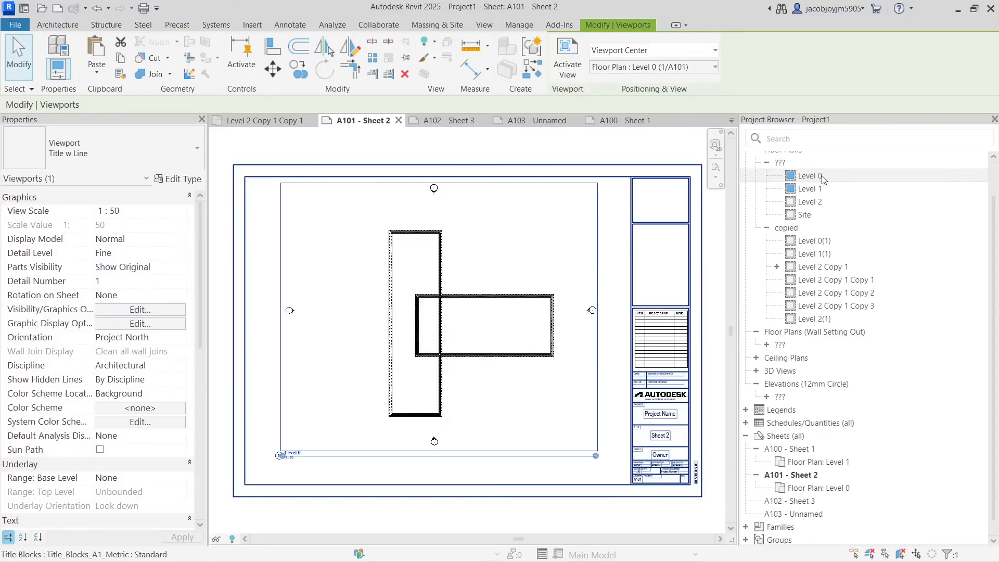
scroll(824, 181, "up", 1)
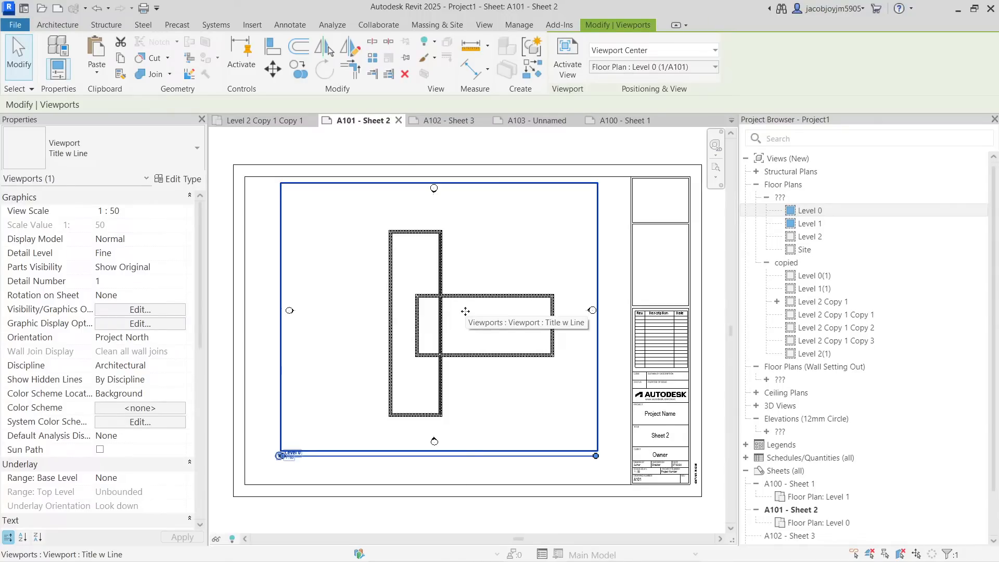
Activate the Level 0 viewport on sheet A101 so its plan can be edited from the sheet.
double_click(469, 250)
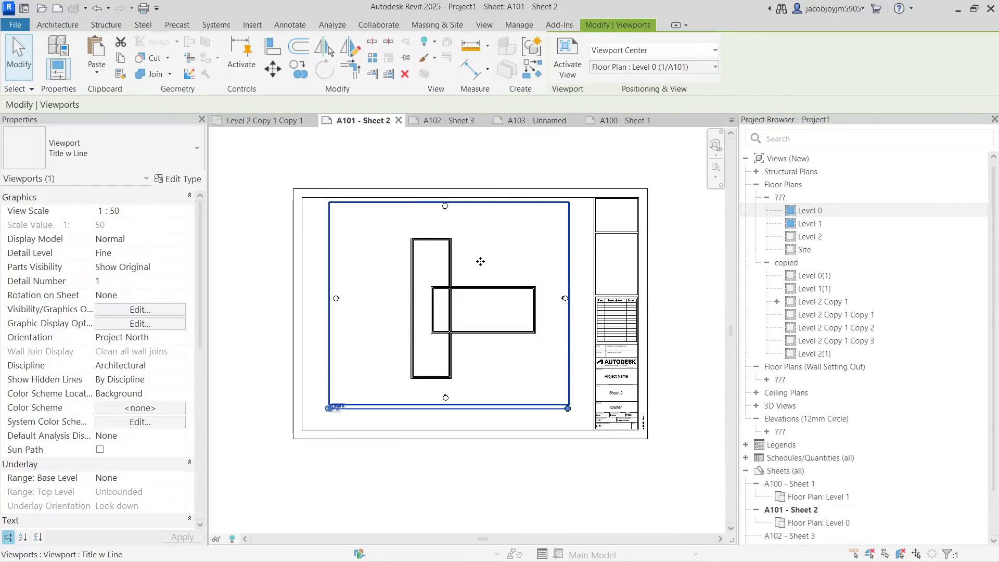
scroll(332, 419, "up", 1)
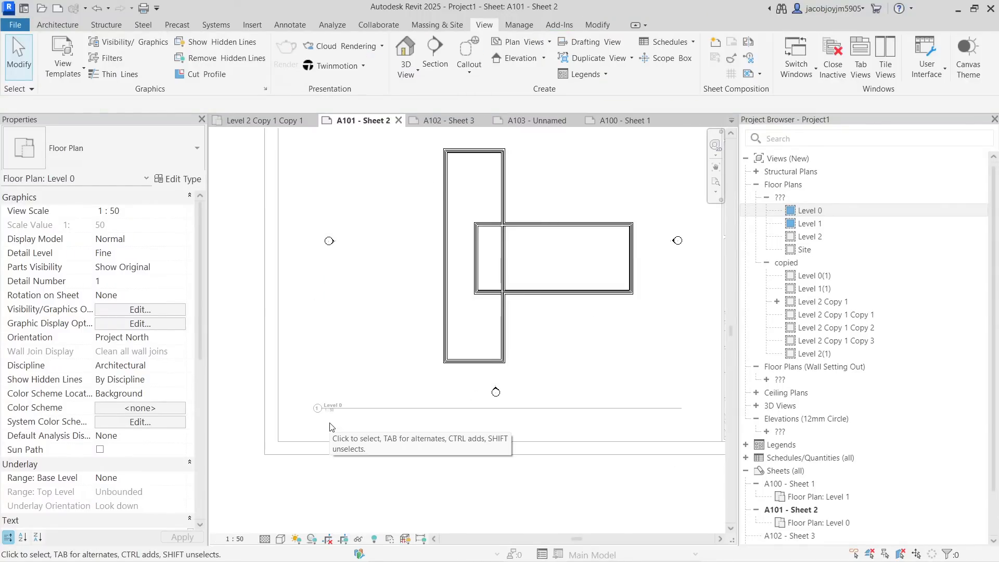
scroll(392, 377, "down", 1)
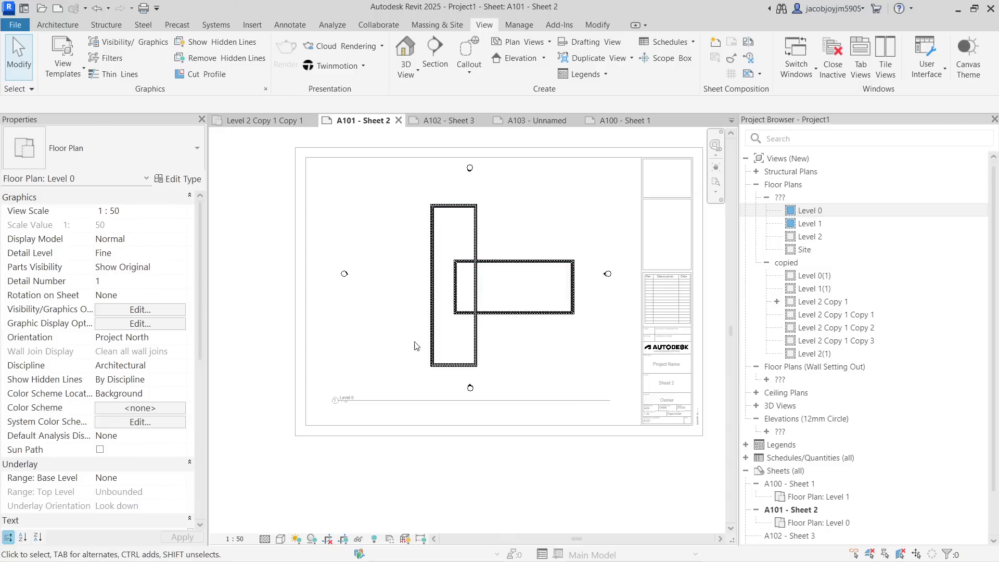
scroll(498, 270, "up", 1)
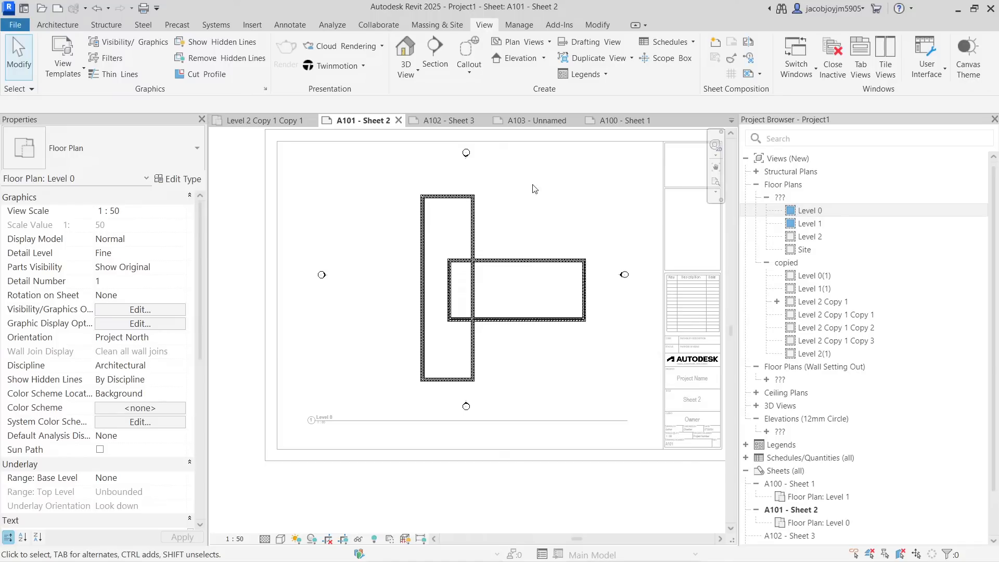
Sketch a vertical matchline across the wide wall rectangle, just east of the tall rectangle, and finish the sketch.
left_click(749, 45)
left_click(481, 243)
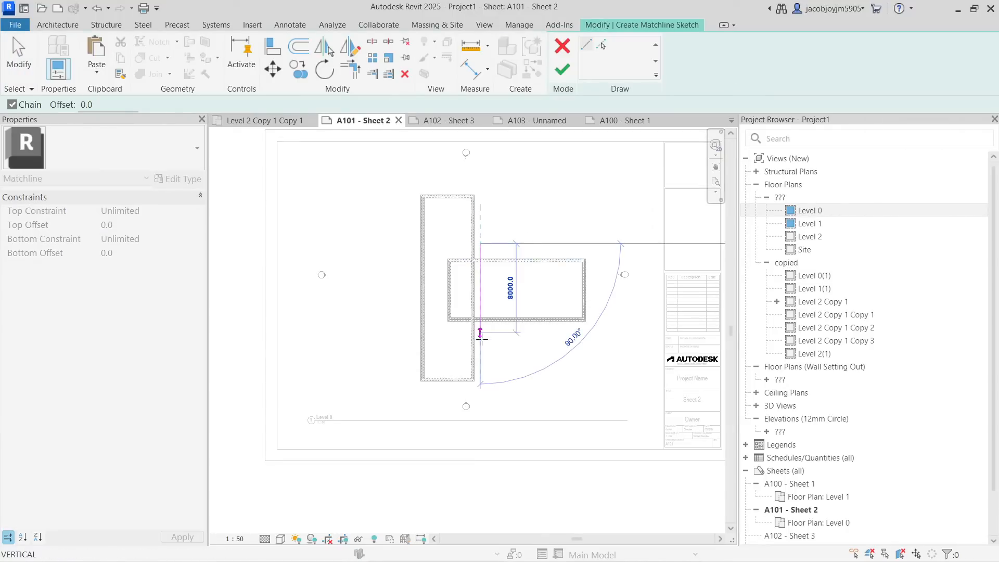
left_click(480, 354)
key("Escape")
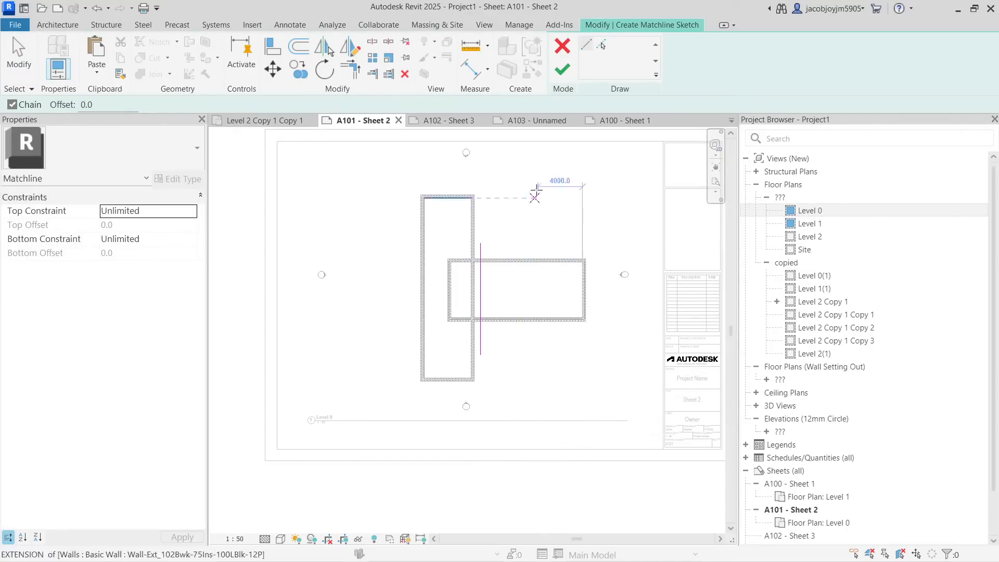
left_click(562, 69)
left_click(551, 223)
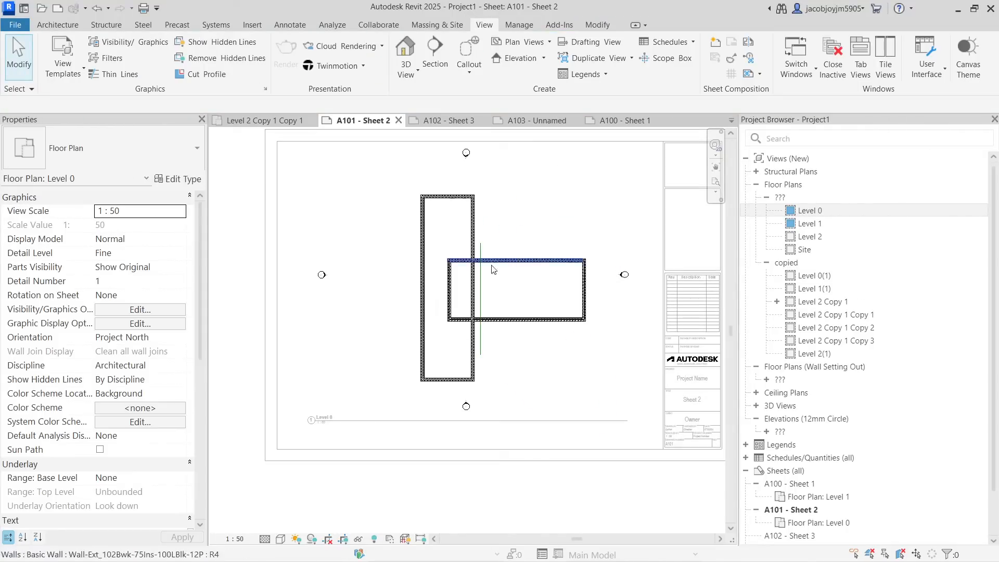
Select the matchline and examine its top and bottom constraint settings, including the available levels for the top constraint.
scroll(480, 276, "up", 4)
left_click(480, 276)
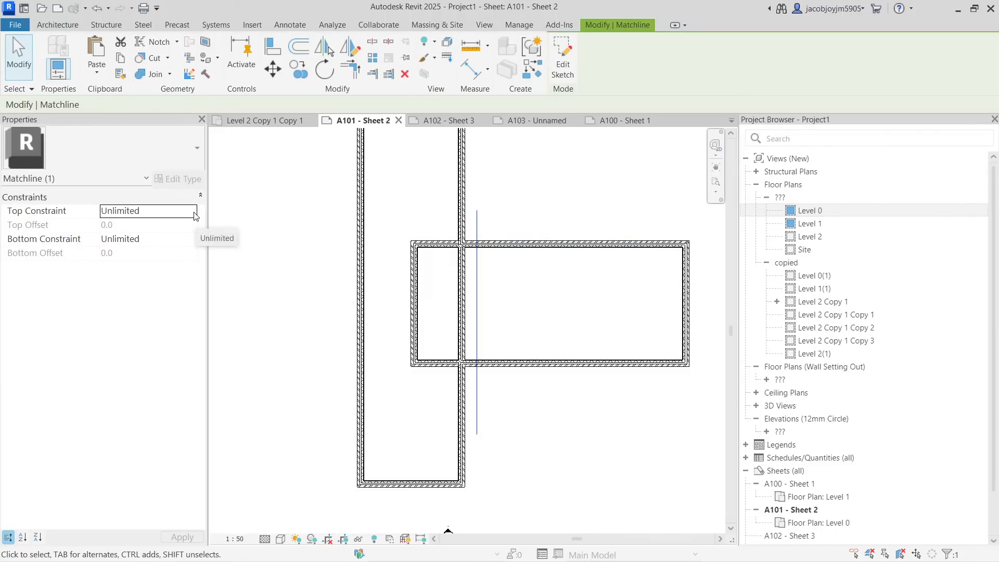
left_click(500, 275)
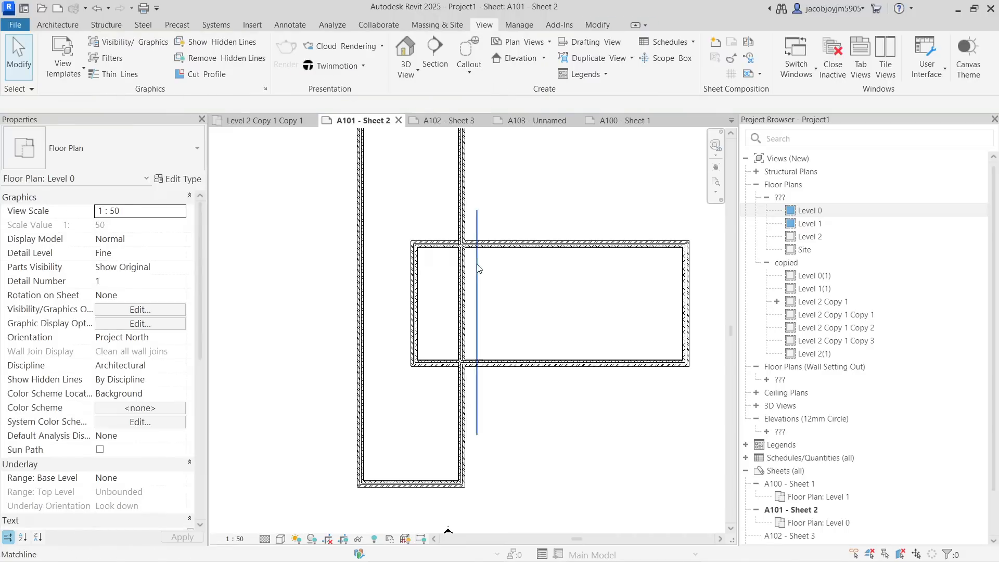
left_click(477, 271)
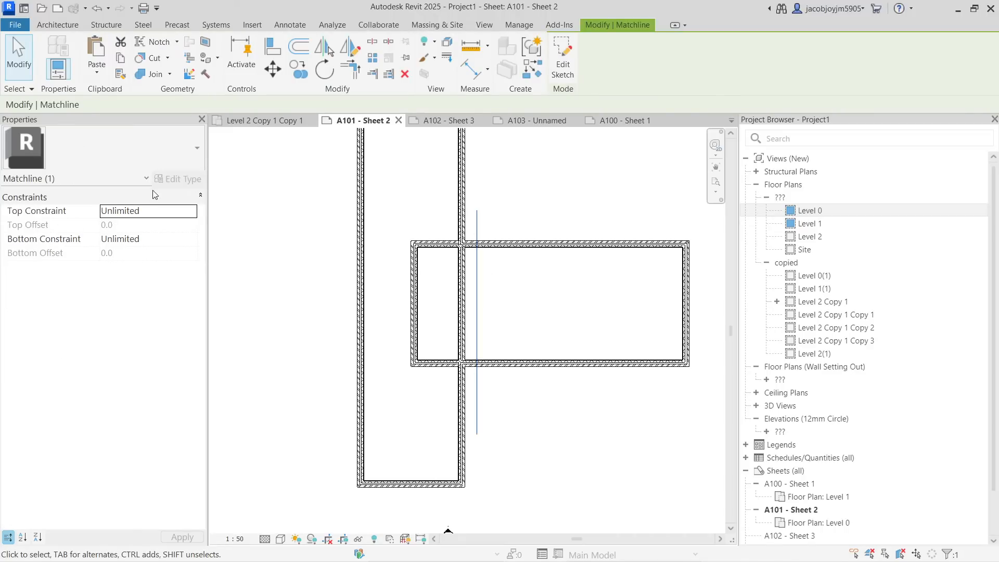
left_click(197, 217)
left_click(195, 223)
left_click(192, 213)
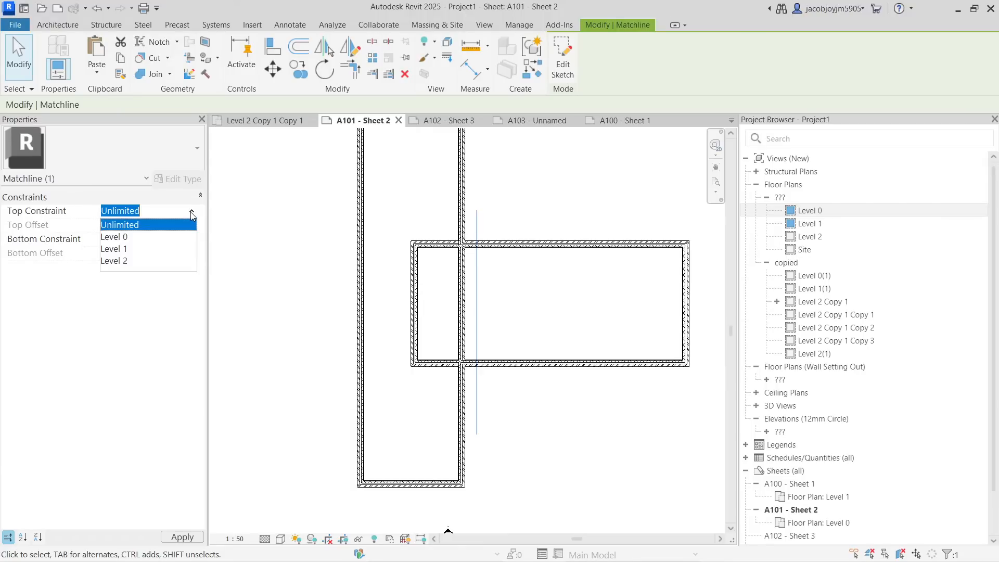
left_click(190, 211)
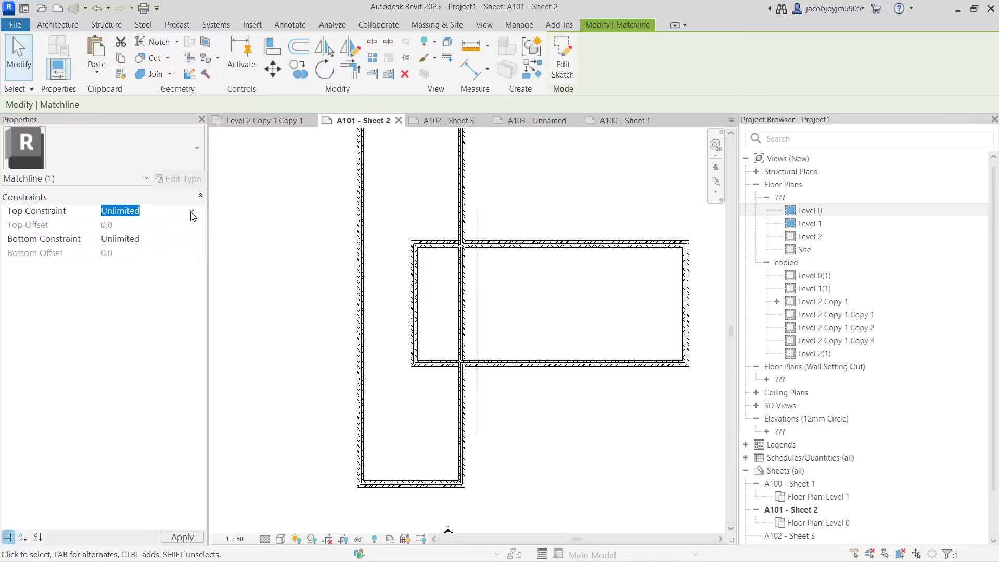
left_click(499, 197)
scroll(480, 317, "down", 2)
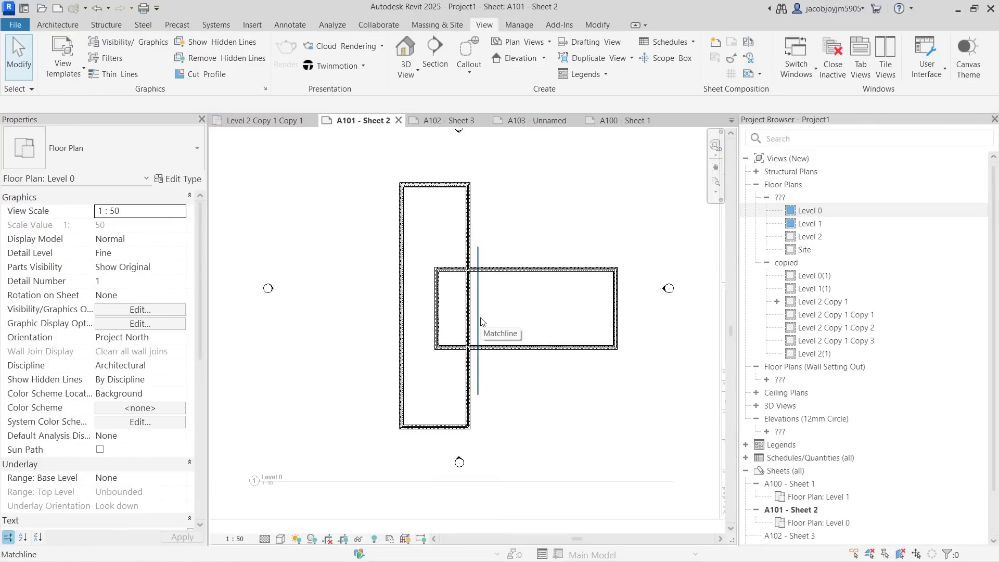
left_click(479, 315)
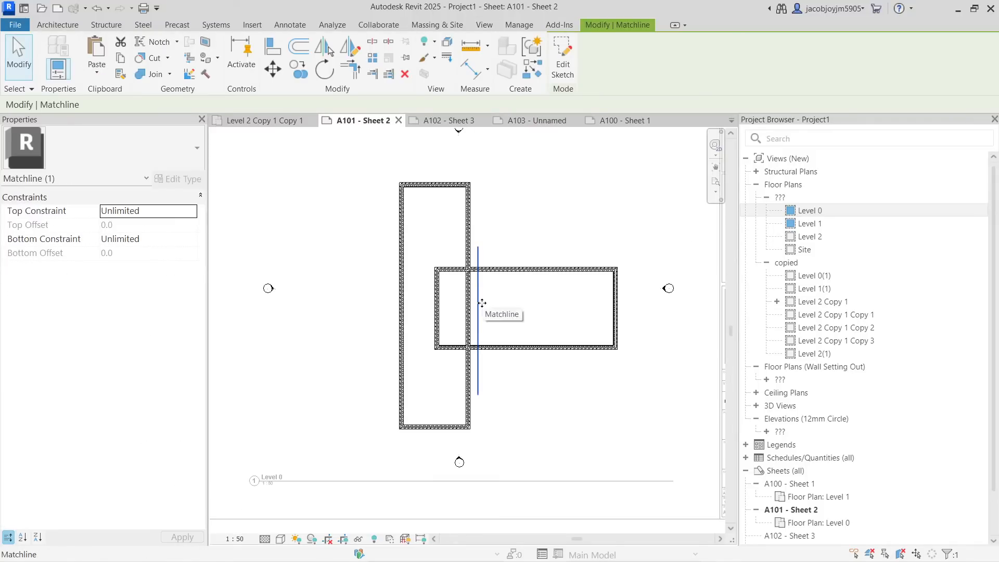
left_click(504, 217)
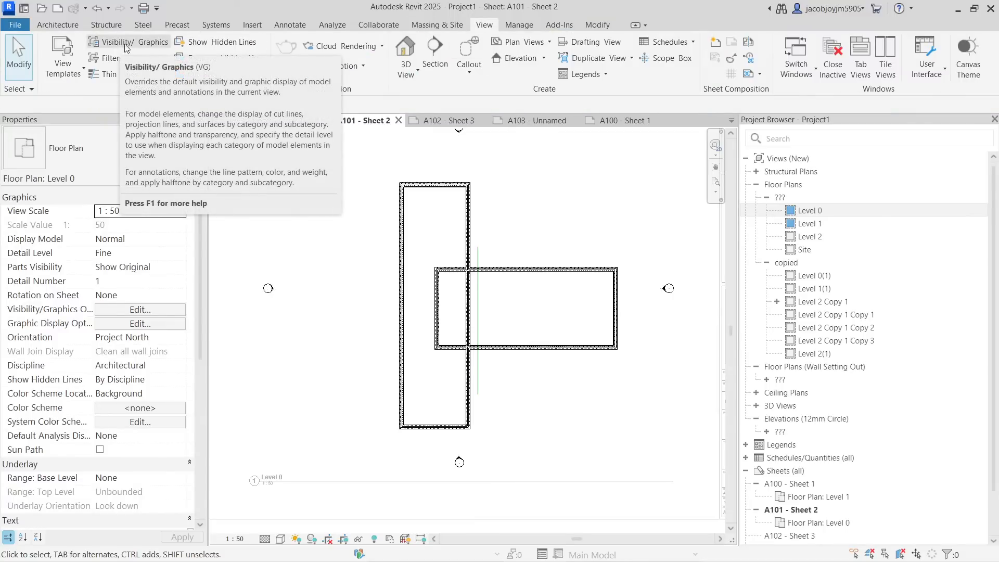
Examine the model categories in Object Styles for a matchline entry, and close the dialog without changes.
left_click(521, 29)
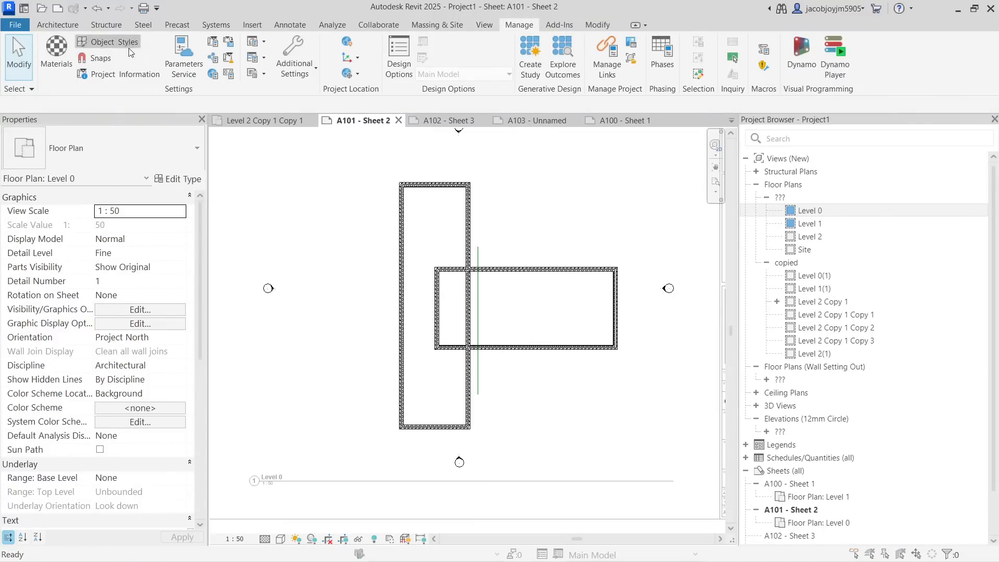
left_click(107, 42)
left_click(112, 249)
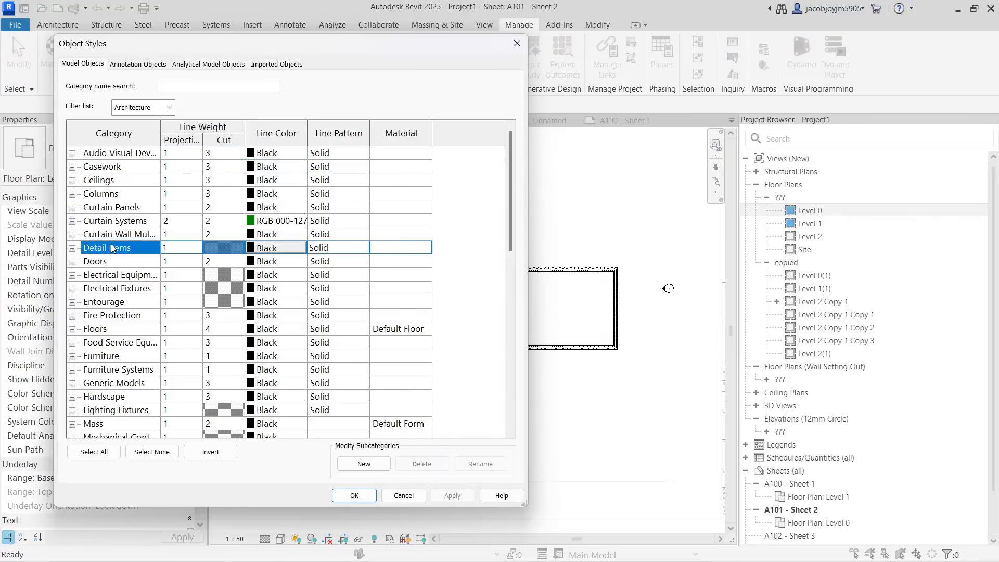
scroll(112, 249, "down", 3)
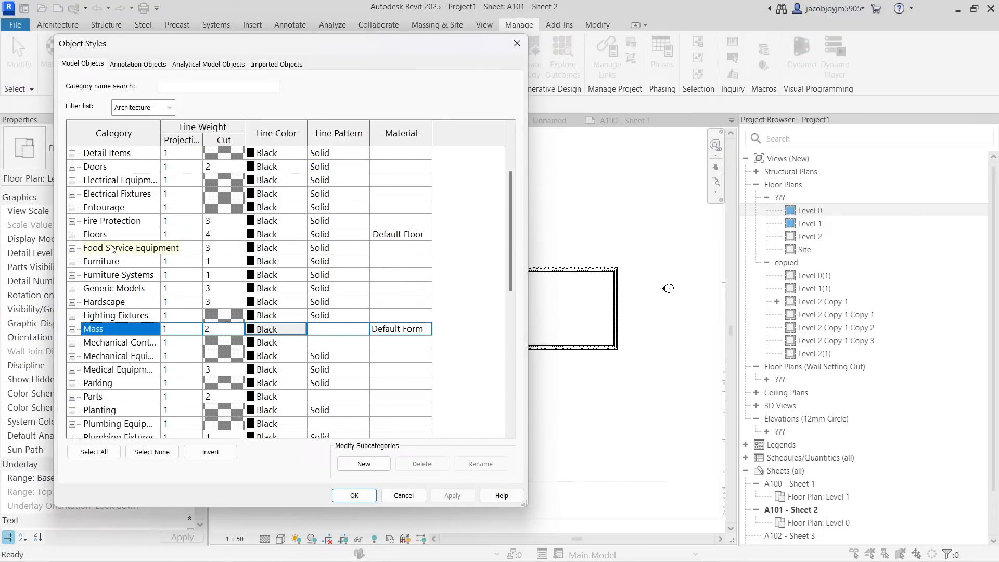
scroll(112, 248, "up", 1)
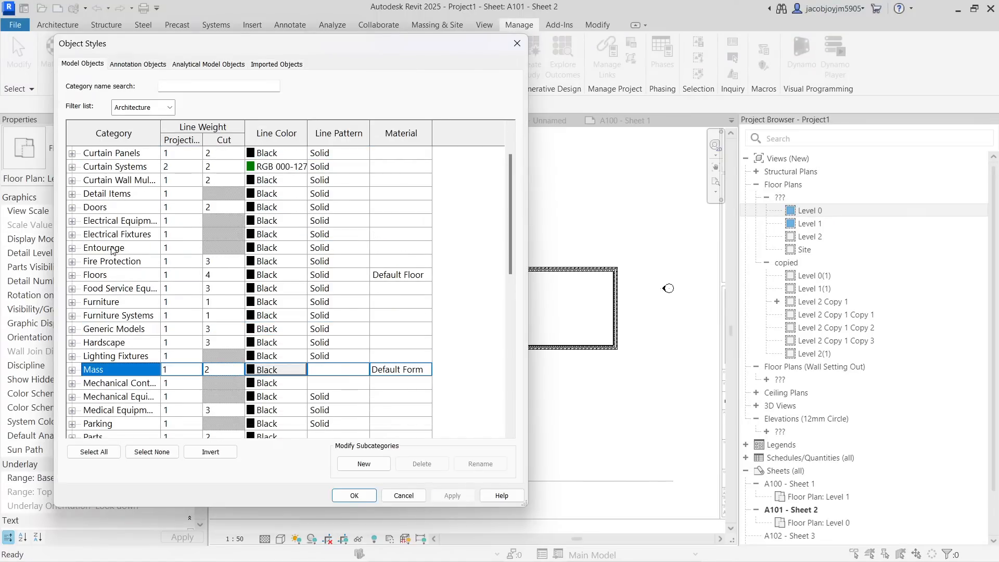
key("Up")
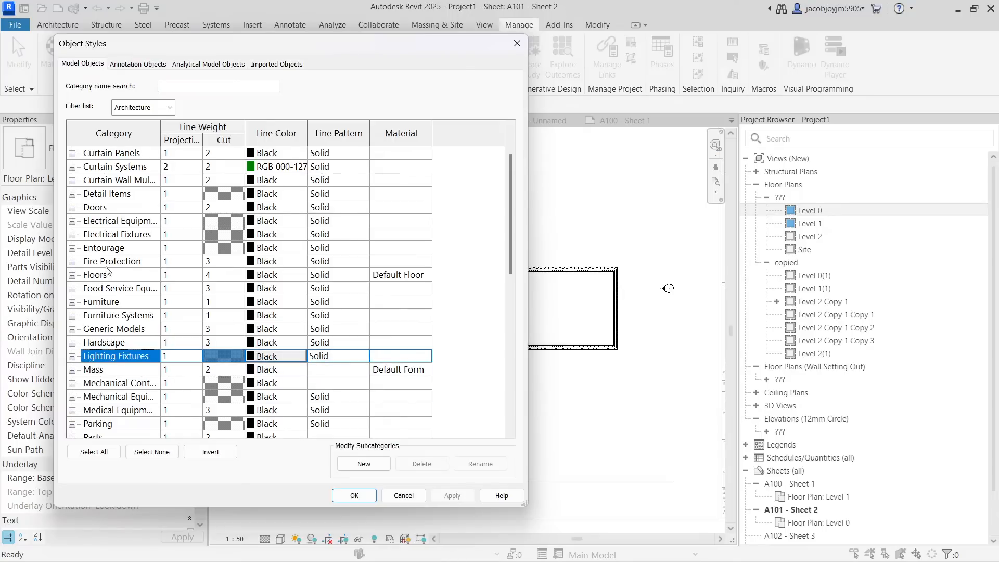
scroll(106, 270, "up", 2)
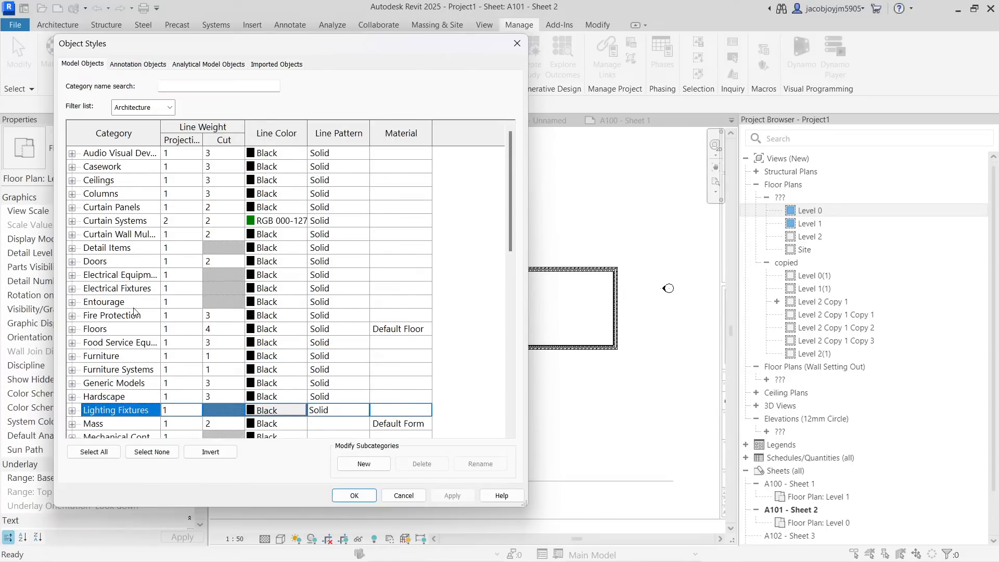
left_click(515, 44)
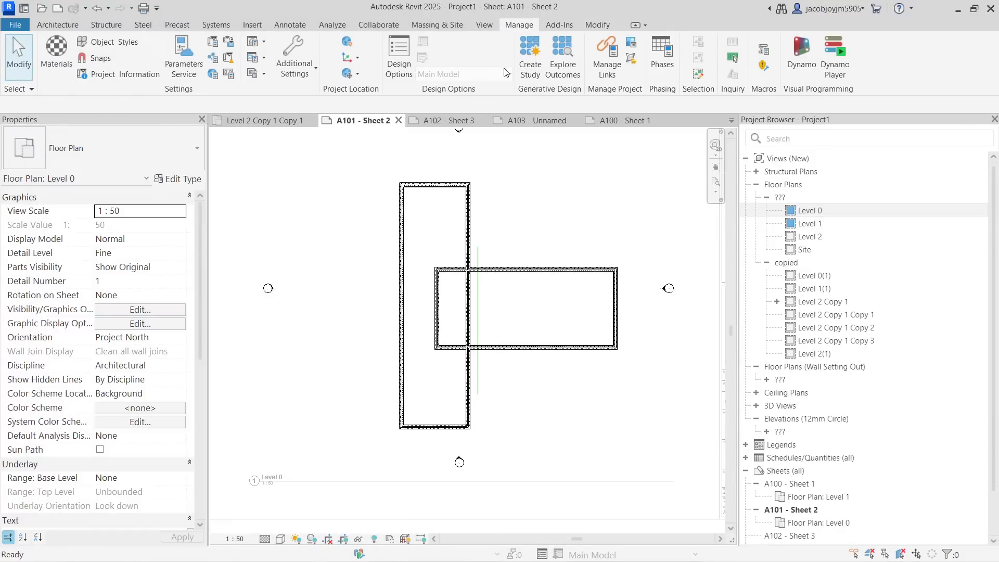
Examine the Line Styles subcategories under Lines for a matchline entry, widening the category column to read the full names.
left_click(297, 65)
left_click(324, 99)
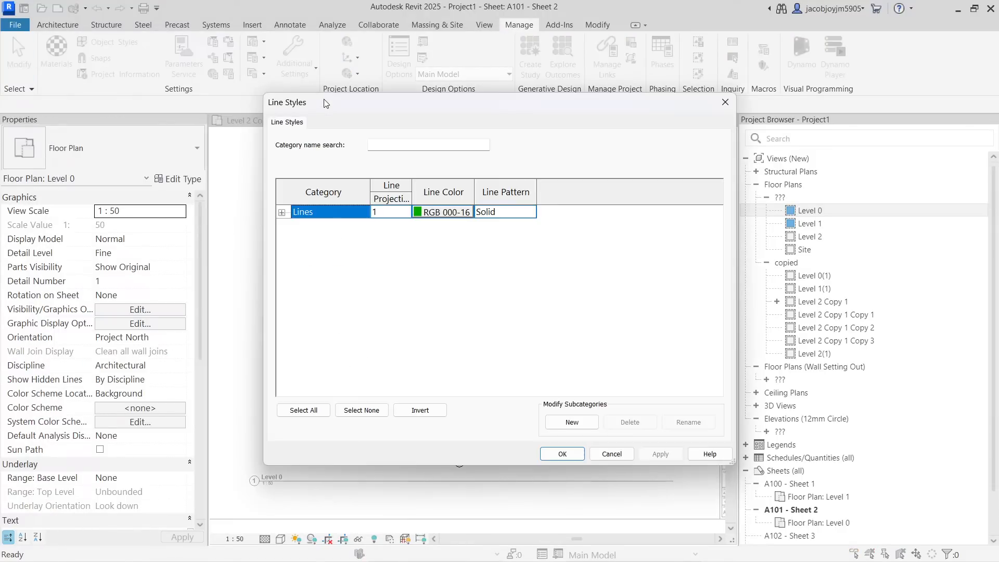
left_click(282, 213)
left_click(337, 268)
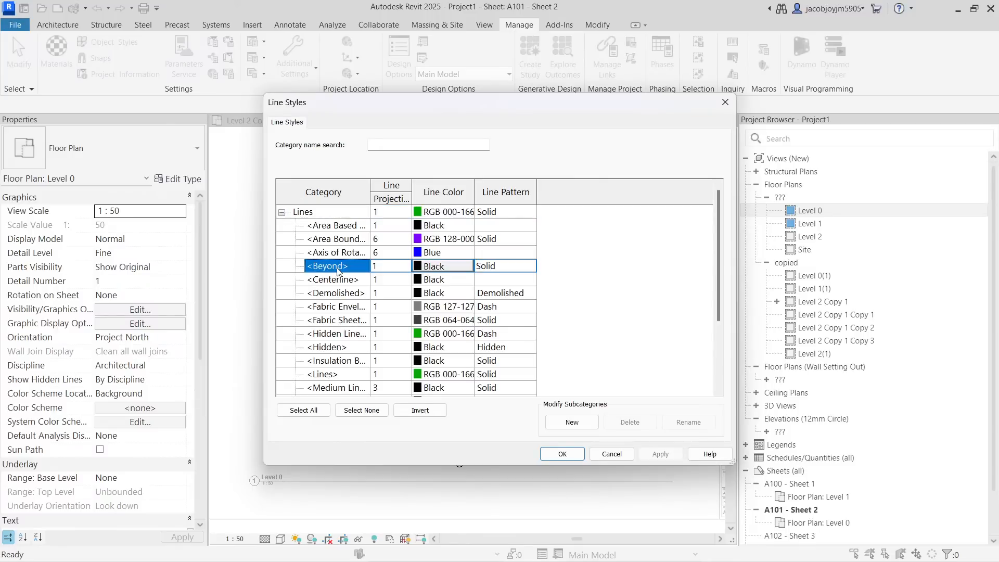
scroll(338, 269, "down", 2)
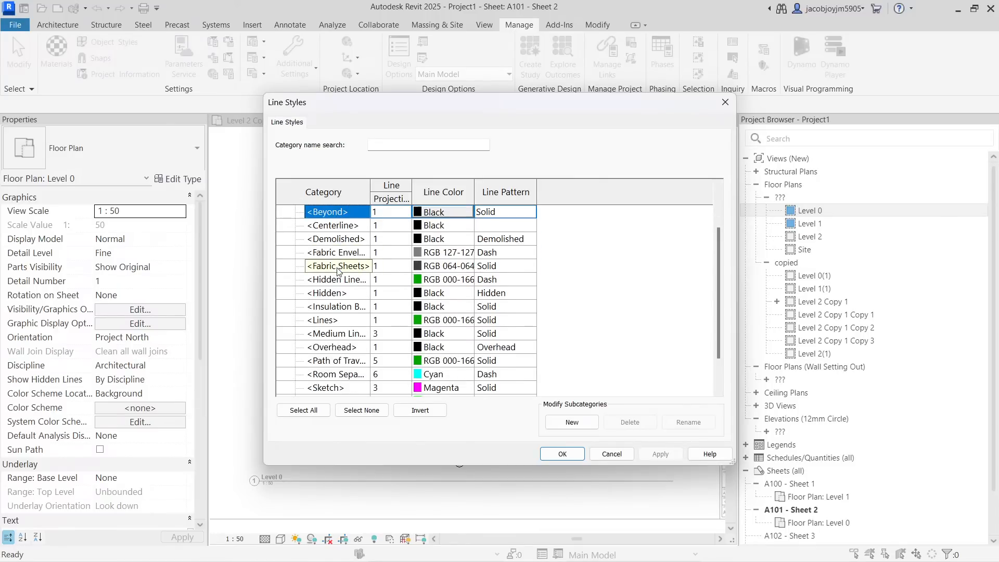
scroll(335, 364, "up", 1)
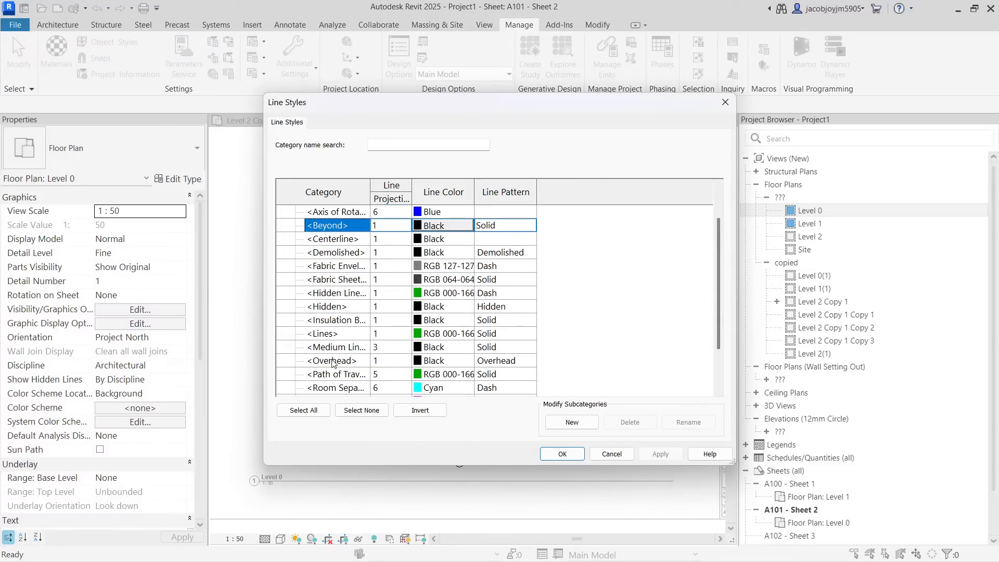
left_click_drag(371, 192, 434, 193)
scroll(351, 265, "up", 2)
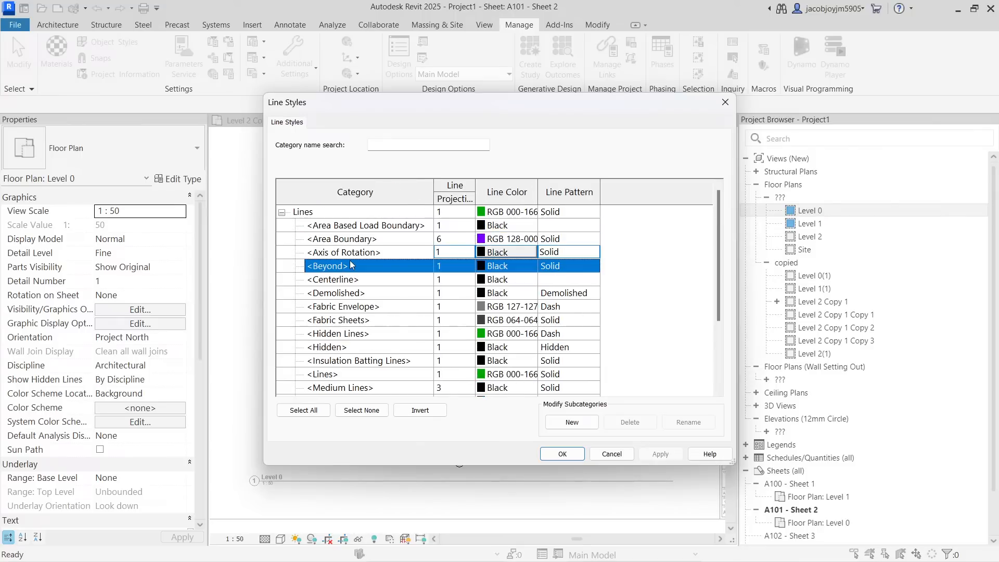
scroll(351, 265, "down", 1)
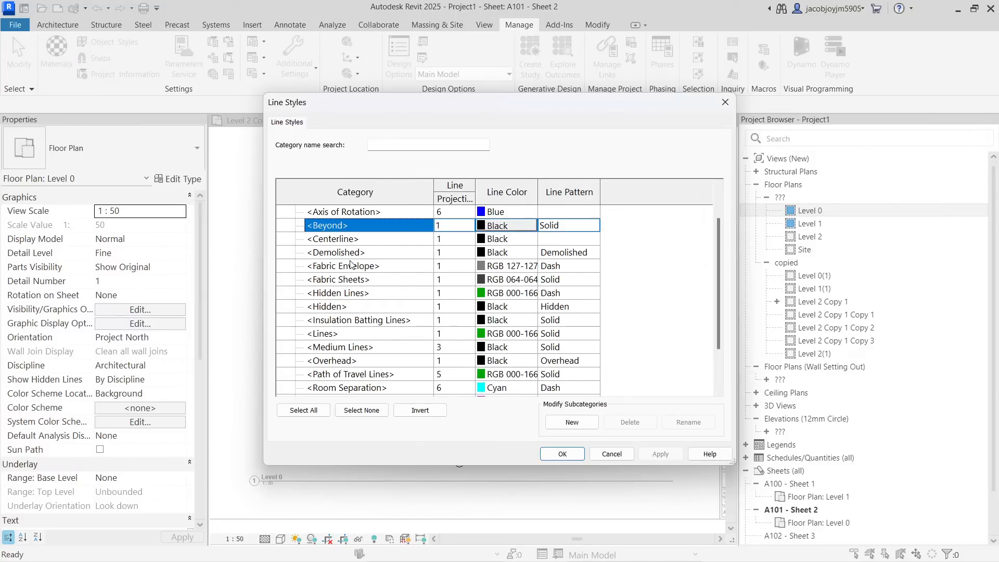
scroll(351, 265, "down", 1)
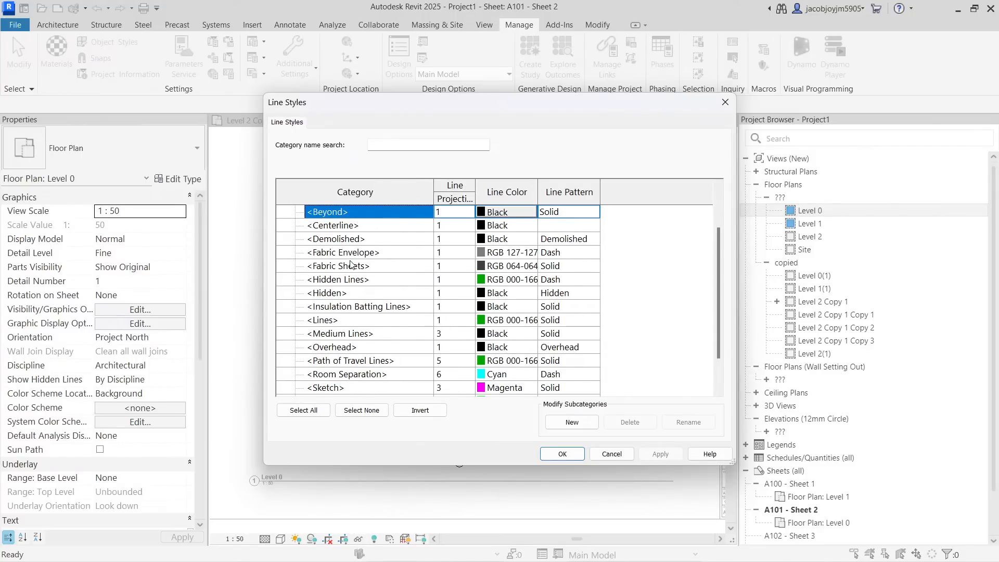
scroll(346, 349, "up", 2)
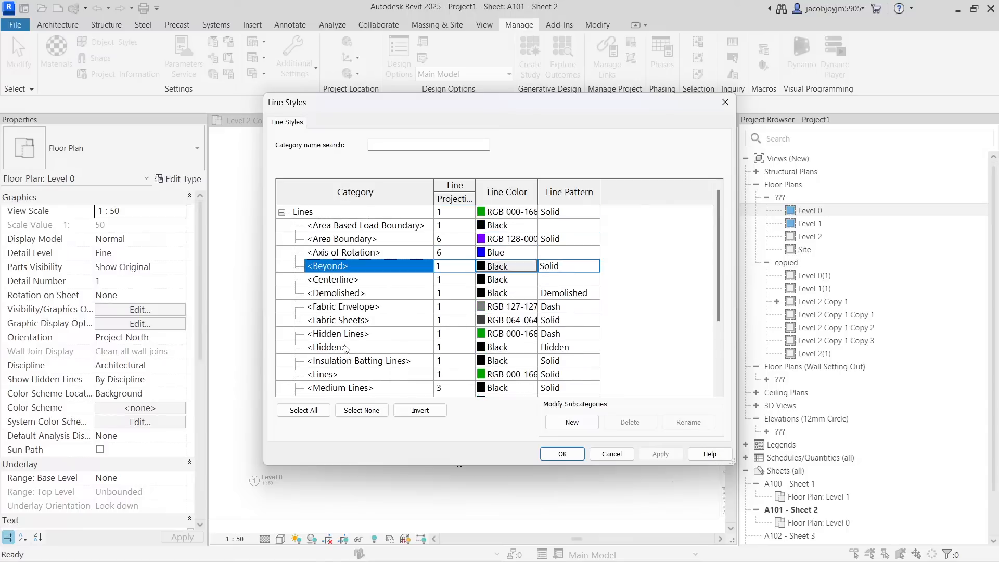
left_click(725, 102)
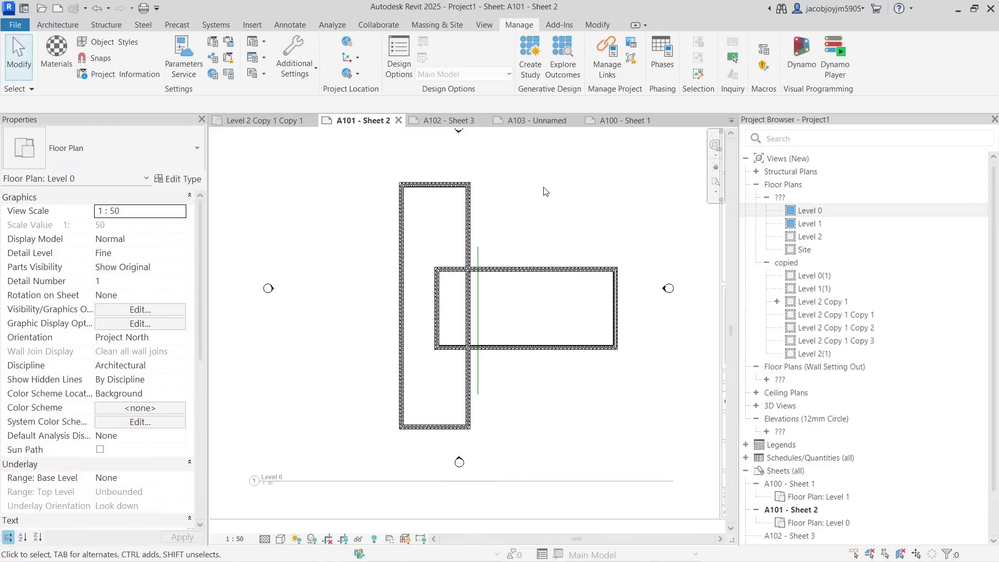
Locate the Matchline annotation category in the Level 0 plan's Visibility/Graphic Overrides, and close them without changes.
left_click(484, 25)
left_click(151, 47)
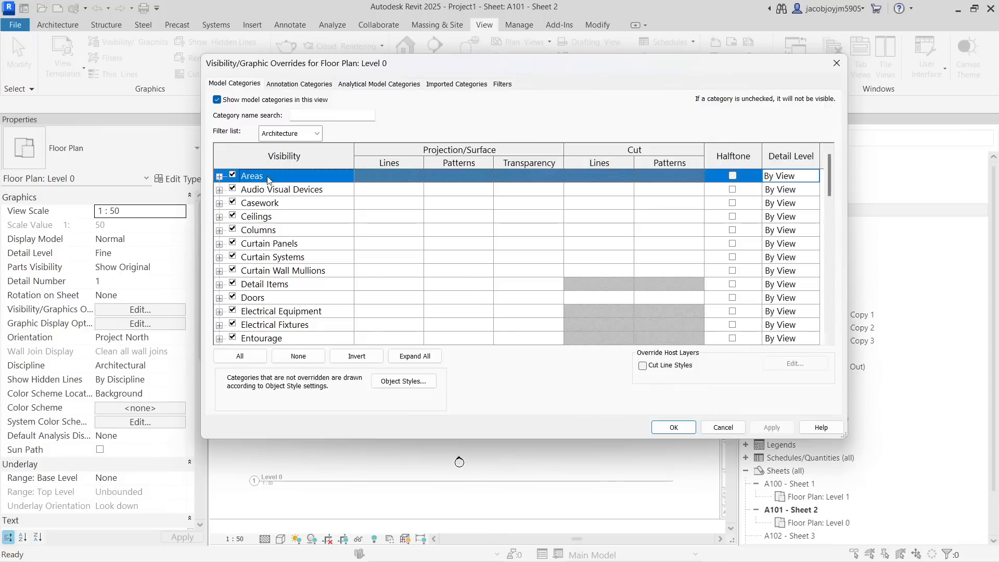
left_click(309, 215)
left_click(299, 84)
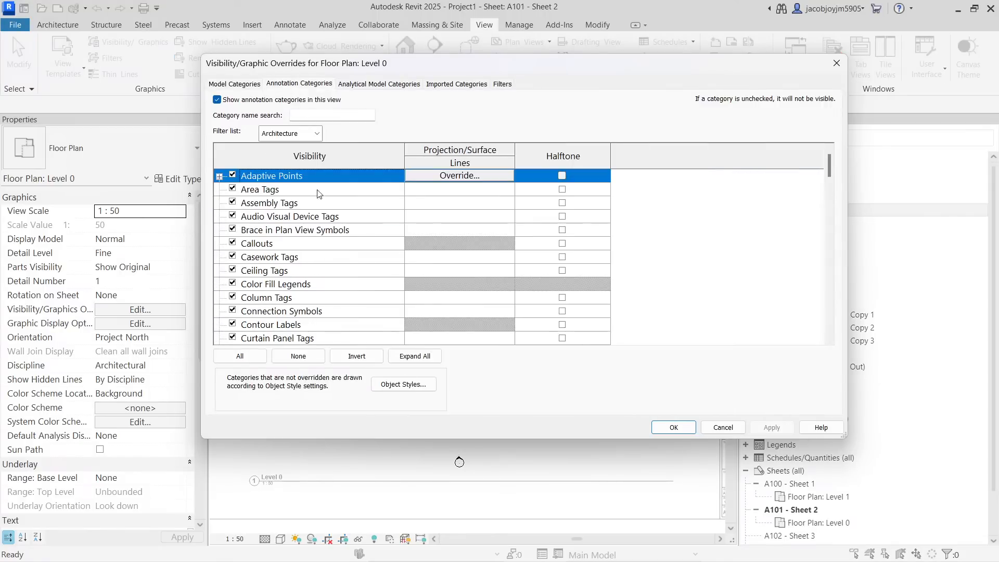
left_click(322, 230)
key("m")
scroll(321, 224, "down", 1)
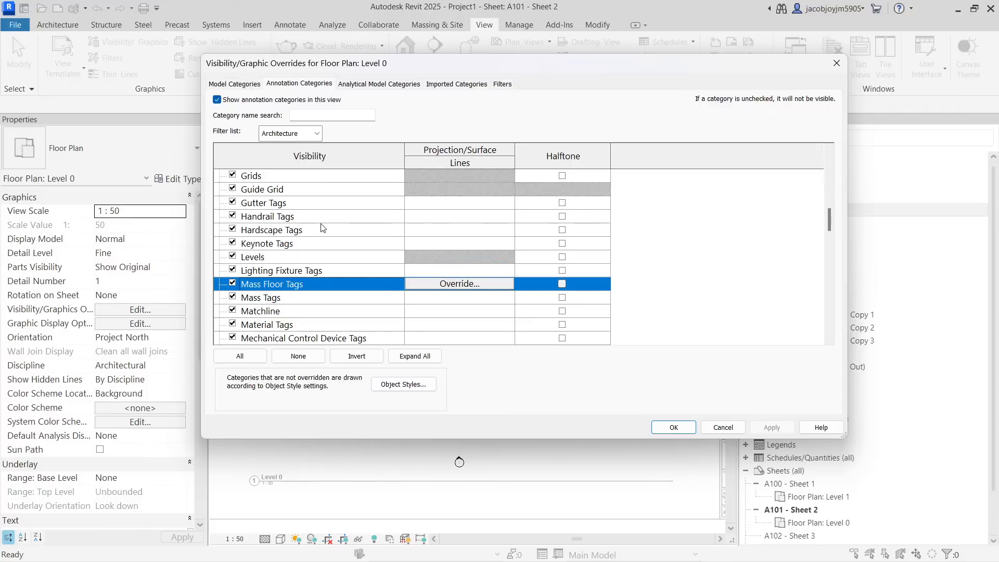
left_click(328, 313)
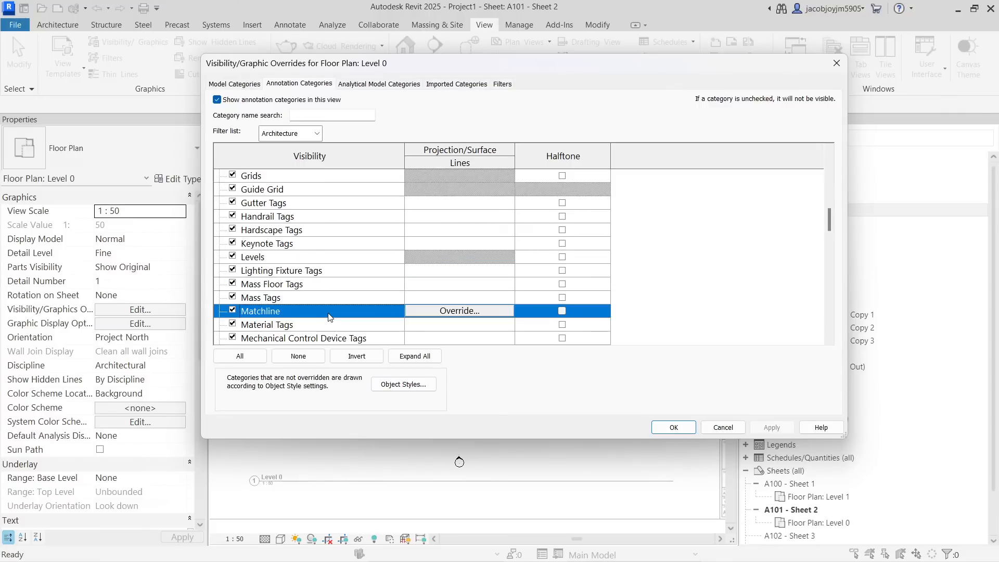
left_click(837, 62)
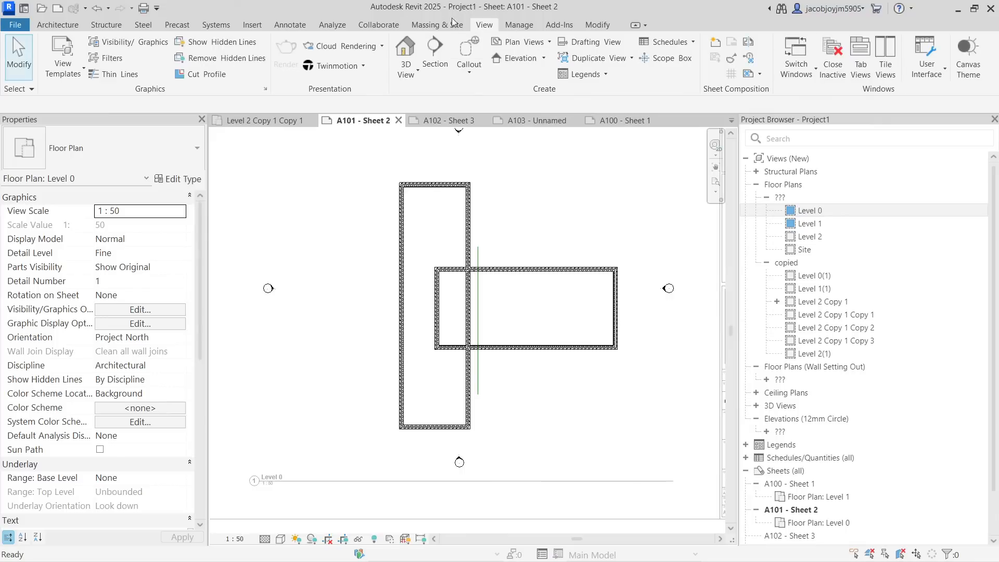
Set the line pattern of the Matchline annotation category to Dash in the project's Object Styles.
left_click(535, 25)
left_click(109, 43)
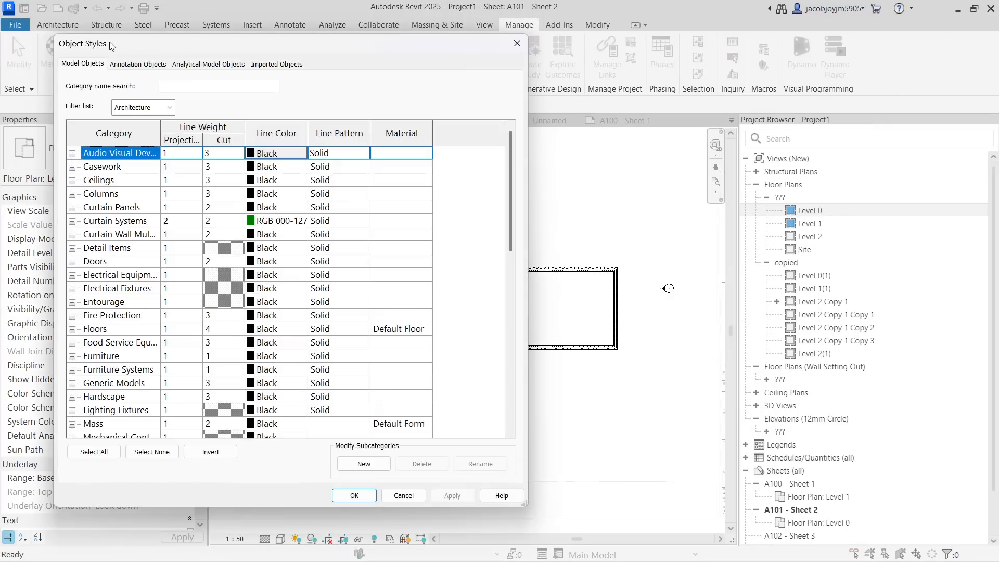
left_click(138, 64)
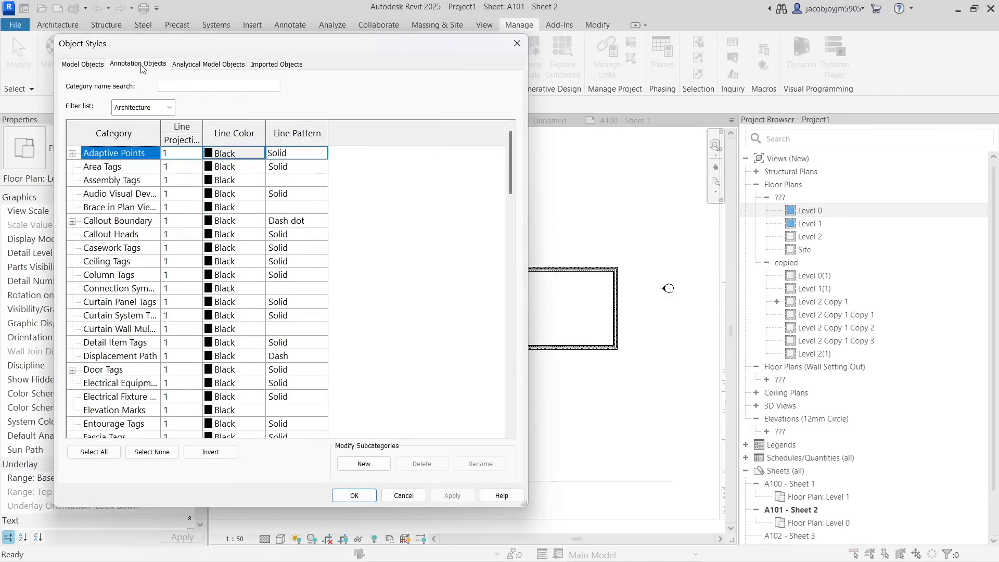
left_click(146, 302)
scroll(132, 317, "down", 1)
scroll(132, 321, "down", 4)
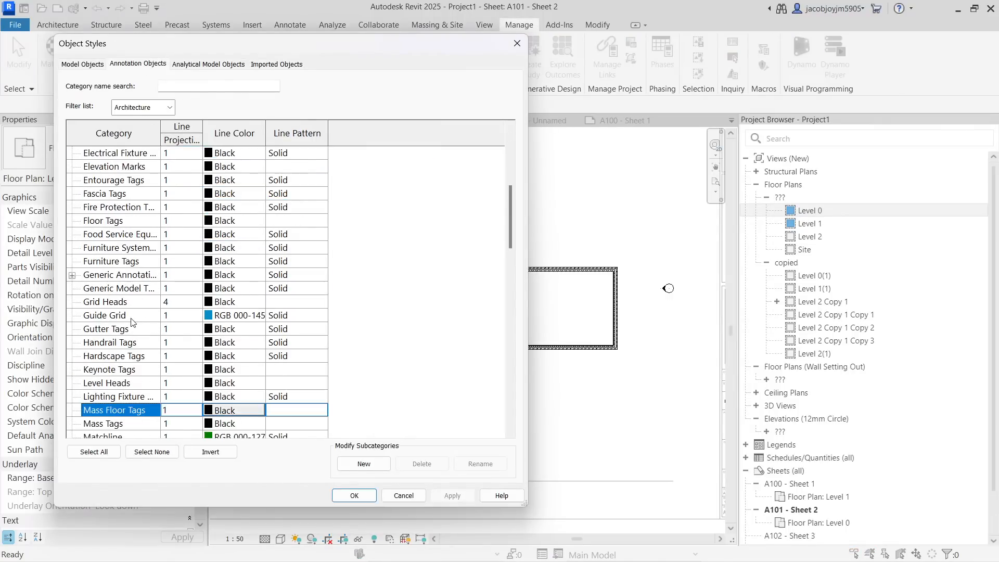
left_click(115, 399)
left_click(321, 398)
left_click(322, 398)
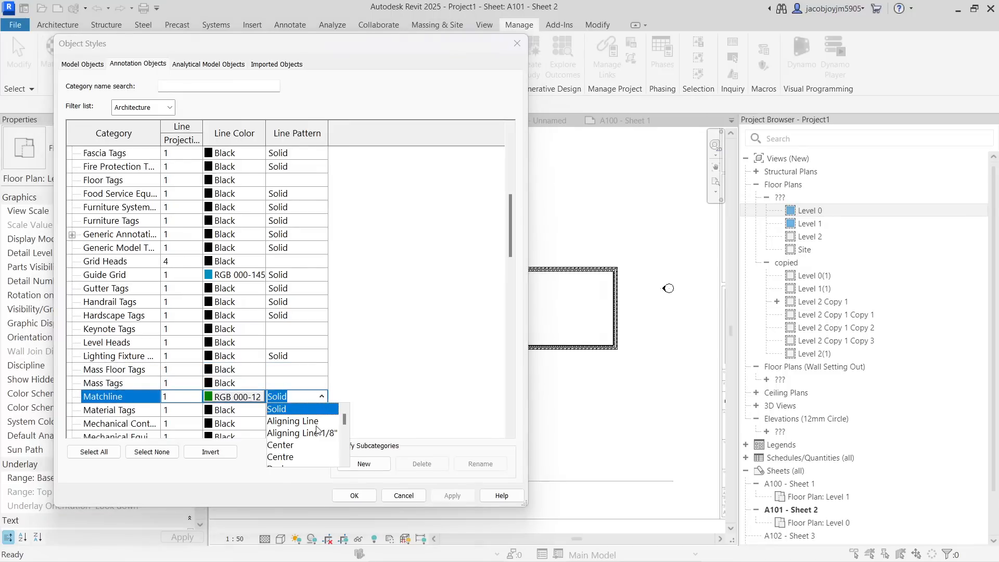
scroll(318, 440, "down", 1)
left_click(285, 433)
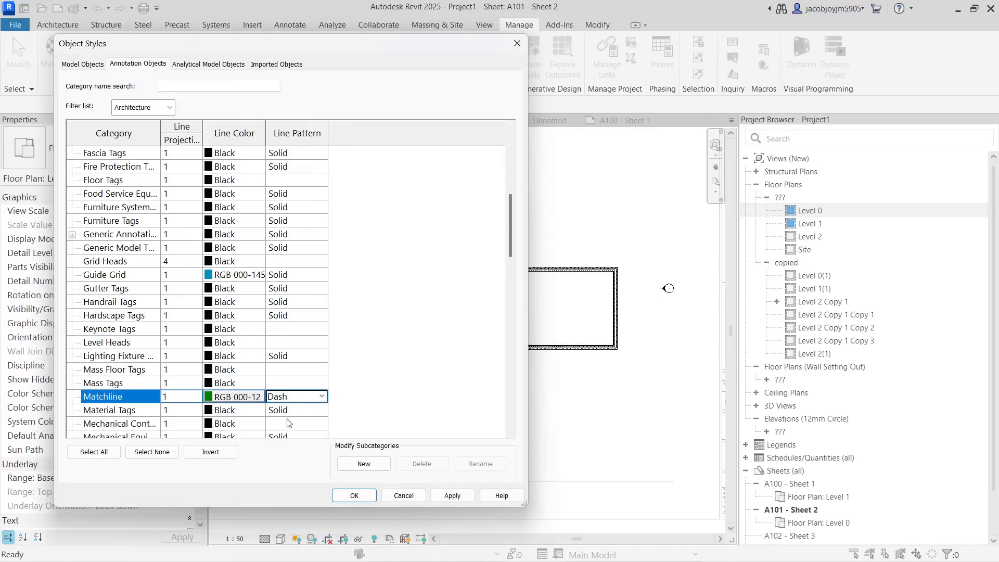
left_click(354, 496)
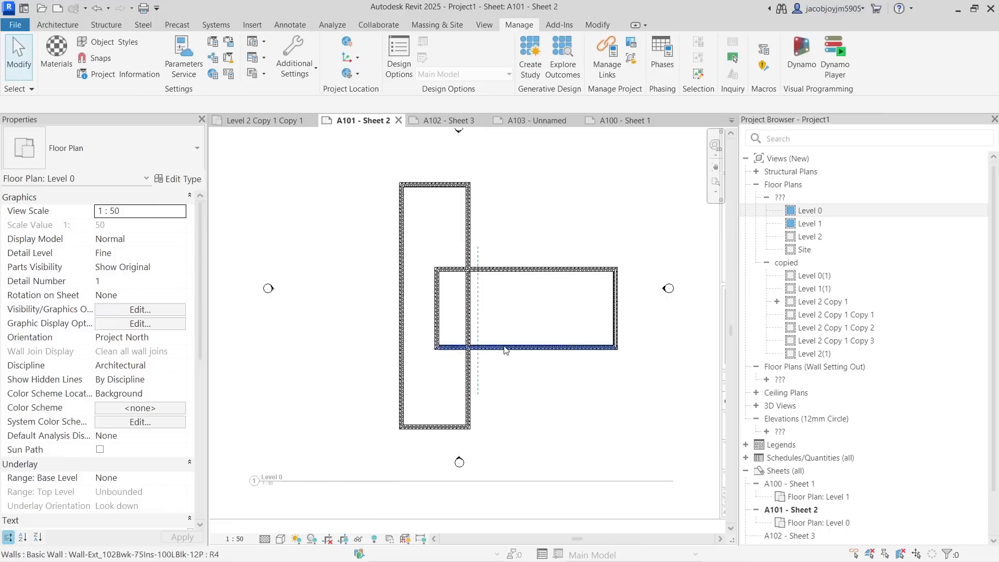
left_click(473, 290)
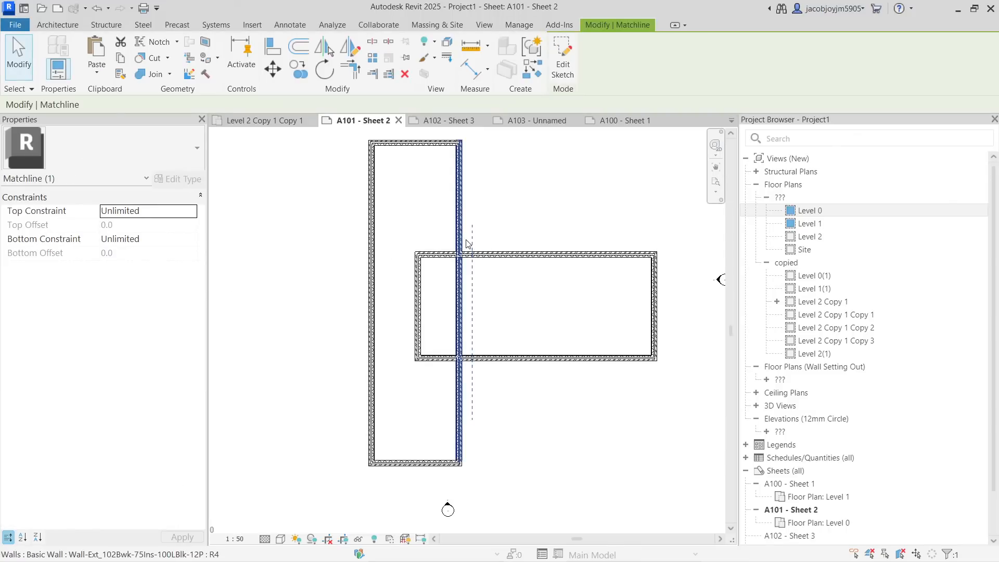
left_click(500, 397)
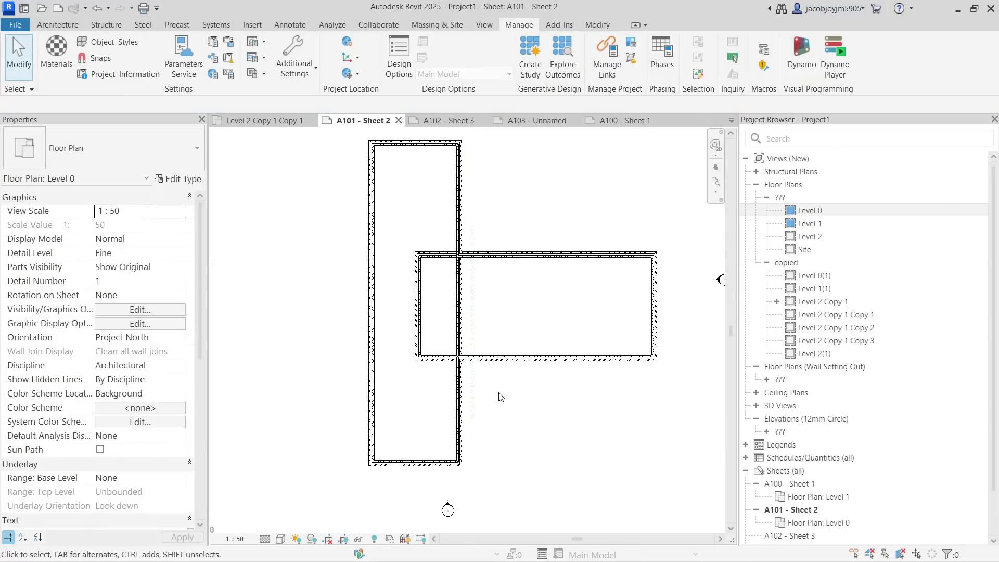
Make the crop region of the activated Level 0 plan visible.
scroll(469, 293, "down", 3)
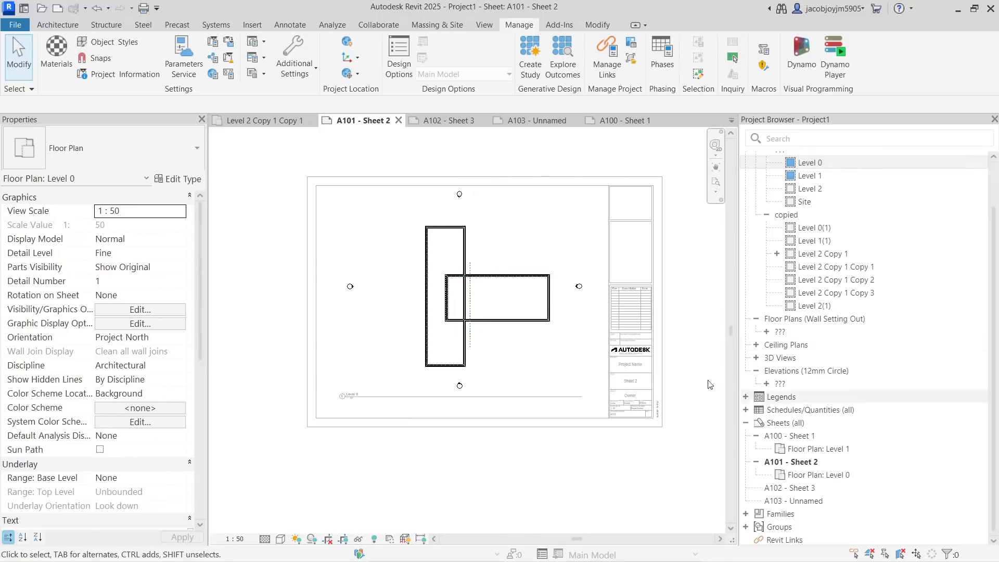
scroll(91, 447, "down", 5)
left_click(100, 378)
Crop the Level 0 plan tightly around the tall wall rectangle, with the east edge just past the matchline.
left_click(605, 224)
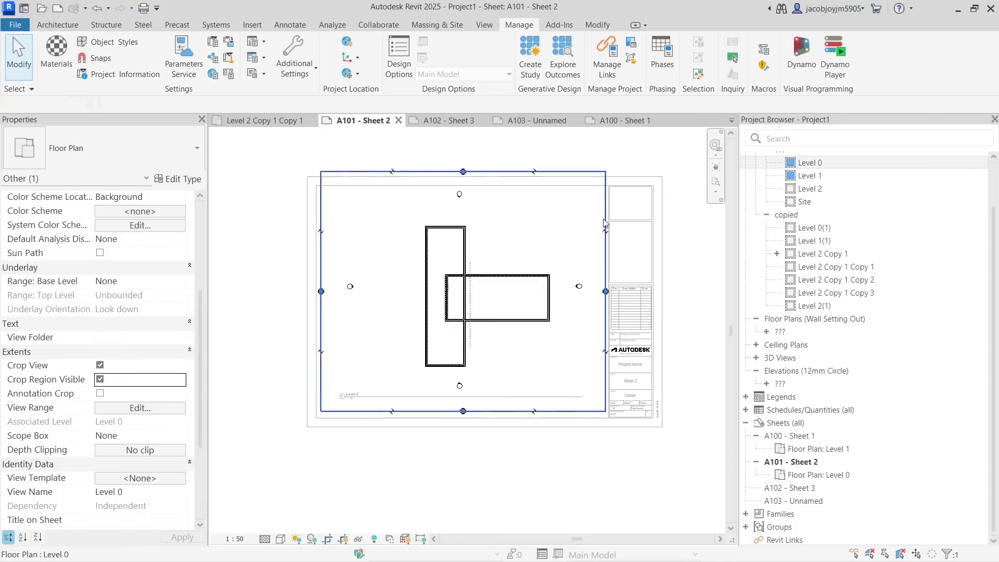
left_click_drag(605, 291, 476, 290)
left_click_drag(321, 290, 418, 302)
left_click_drag(446, 411, 443, 369)
left_click_drag(446, 171, 456, 220)
left_click(511, 241)
Deactivate the cropped Level 0 view to return to editing sheet A101.
right_click(507, 251)
left_click(539, 314)
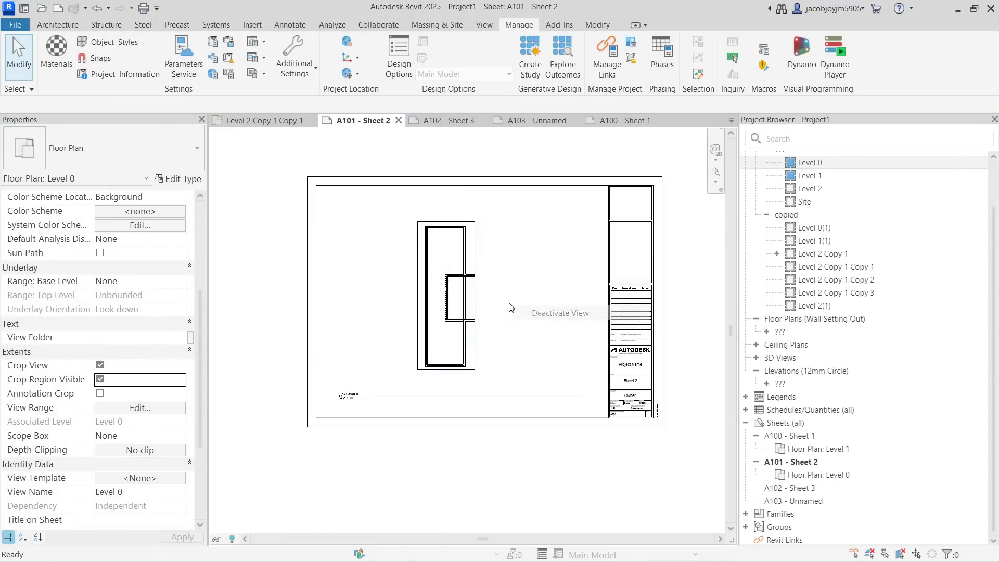
left_click(450, 287)
left_click(504, 277)
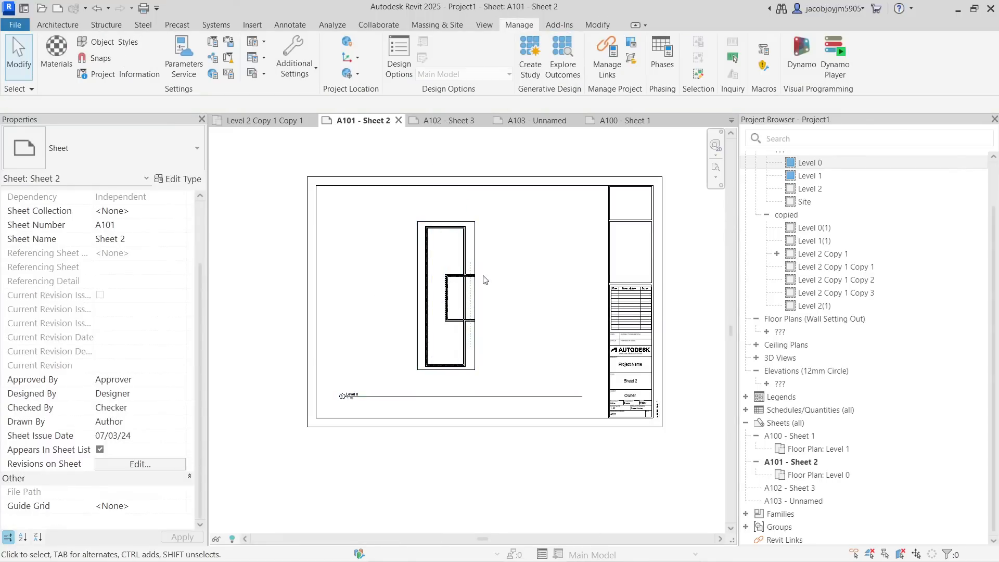
Duplicate the Level 0 floor plan as a second view for sheet A102.
double_click(808, 488)
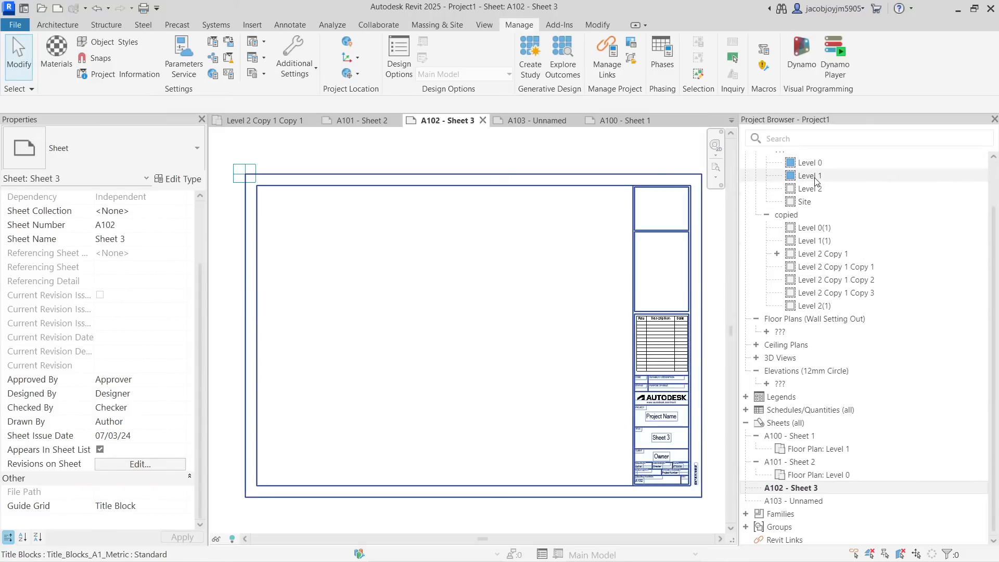
left_click(801, 164)
right_click(786, 165)
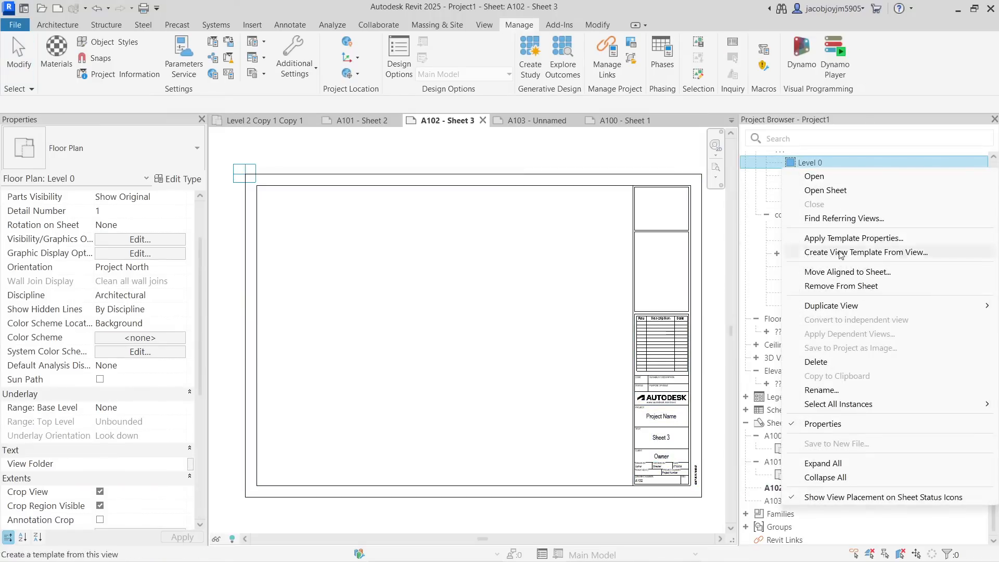
mouse_move(838, 312)
left_click(736, 310)
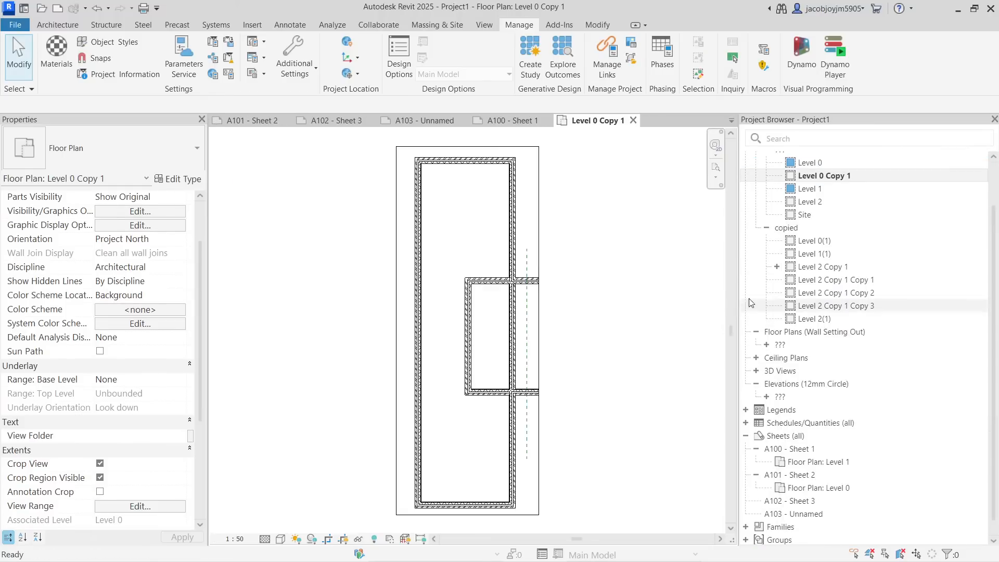
Place the Level 0 Copy 1 view in the middle of sheet A102.
double_click(805, 503)
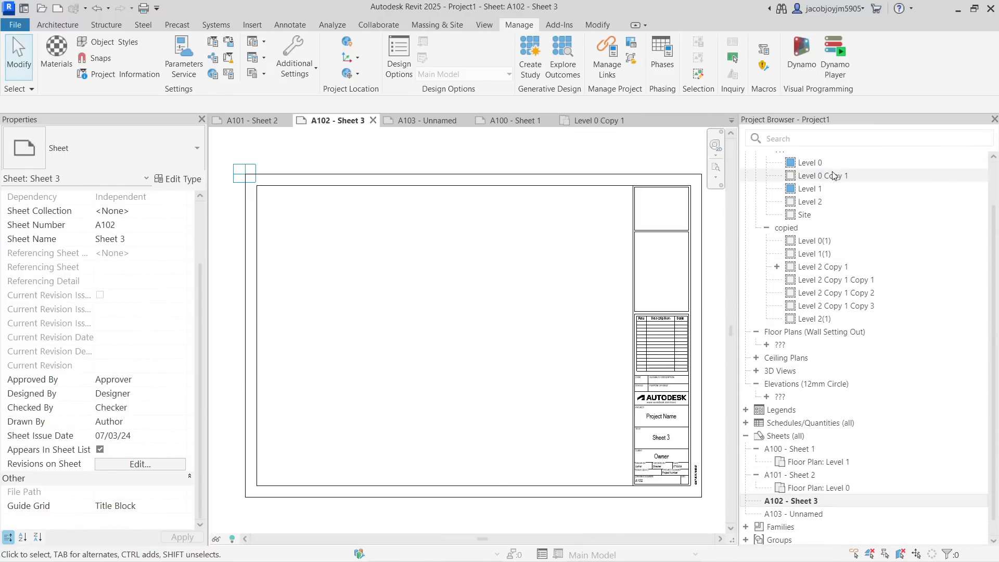
left_click(850, 178)
left_click_drag(474, 317, 465, 323)
left_click(464, 325)
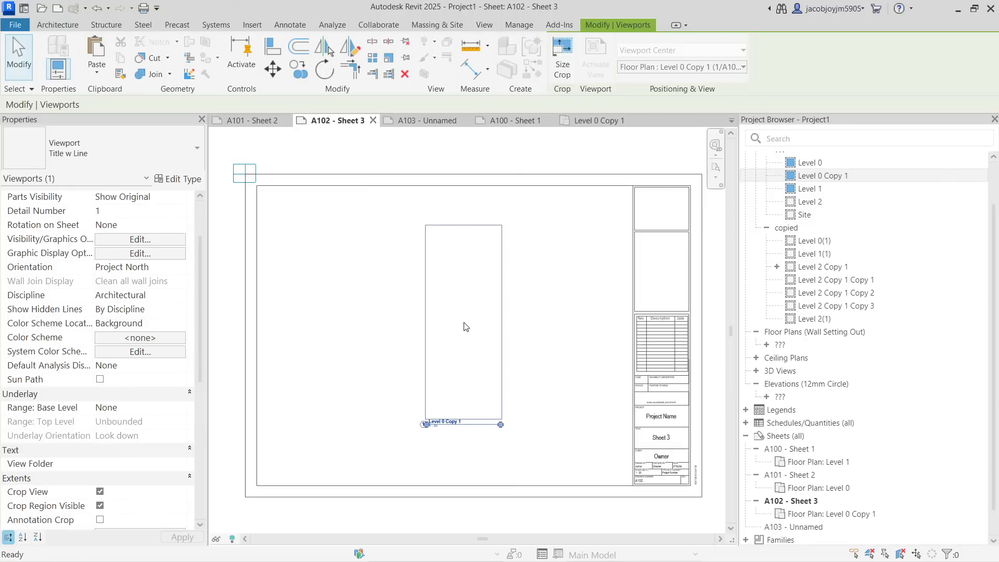
Activate the Level 0 Copy 1 view and shift its crop eastward, starting just west of the tall rectangle's east wall.
double_click(458, 273)
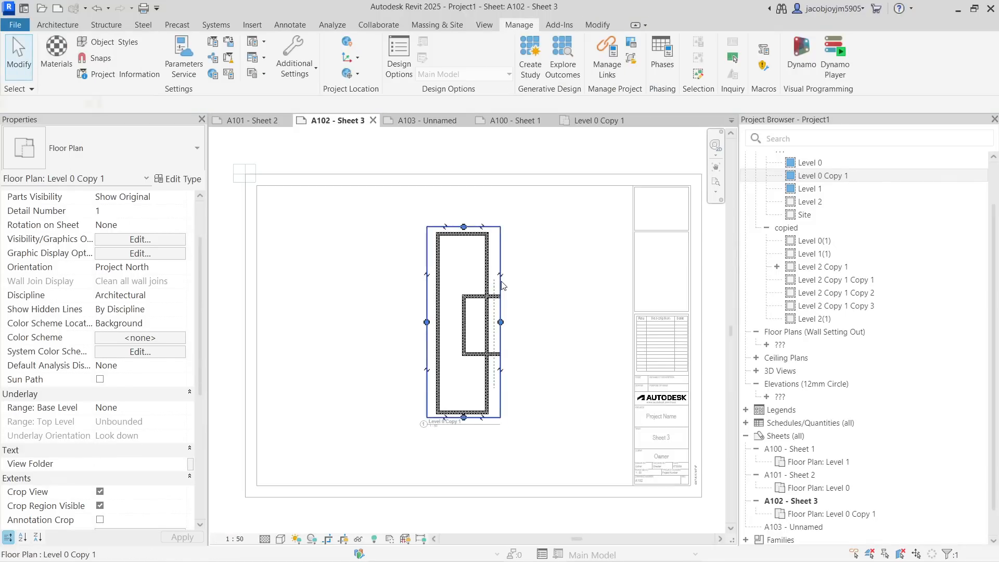
left_click(500, 313)
left_click_drag(501, 322, 597, 323)
left_click_drag(427, 322, 480, 326)
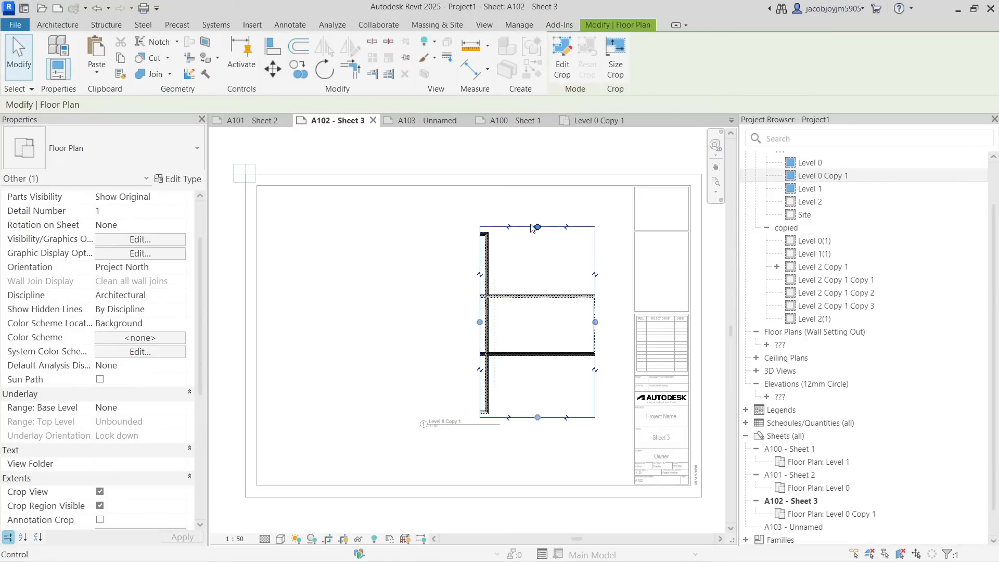
Tighten the crop's north and south edges around the horizontal wall rectangle, extend it slightly past the east wall, and deactivate the view.
left_click_drag(539, 227, 536, 290)
left_click_drag(537, 418, 527, 362)
mouse_move(595, 325)
left_mouse_down()
mouse_move(668, 325)
mouse_move(603, 327)
left_mouse_up()
left_click(597, 269)
right_click(597, 263)
left_click(648, 324)
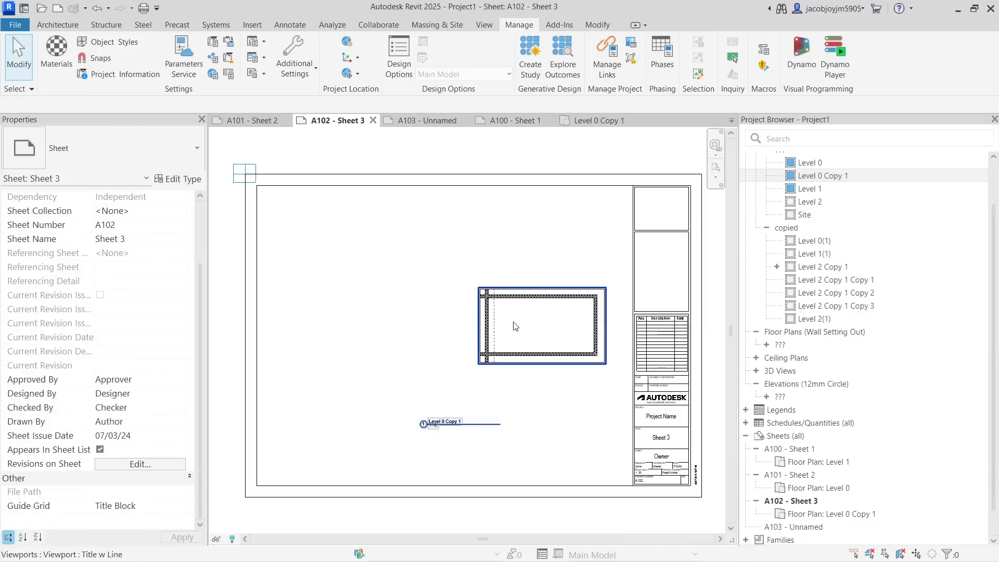
Move the Level 0 Copy 1 viewport to the upper part of sheet A102 and place its title just below it.
left_click(537, 332)
left_click_drag(538, 332, 419, 262)
left_click(435, 356)
left_click_drag(365, 355, 446, 304)
left_click(446, 330)
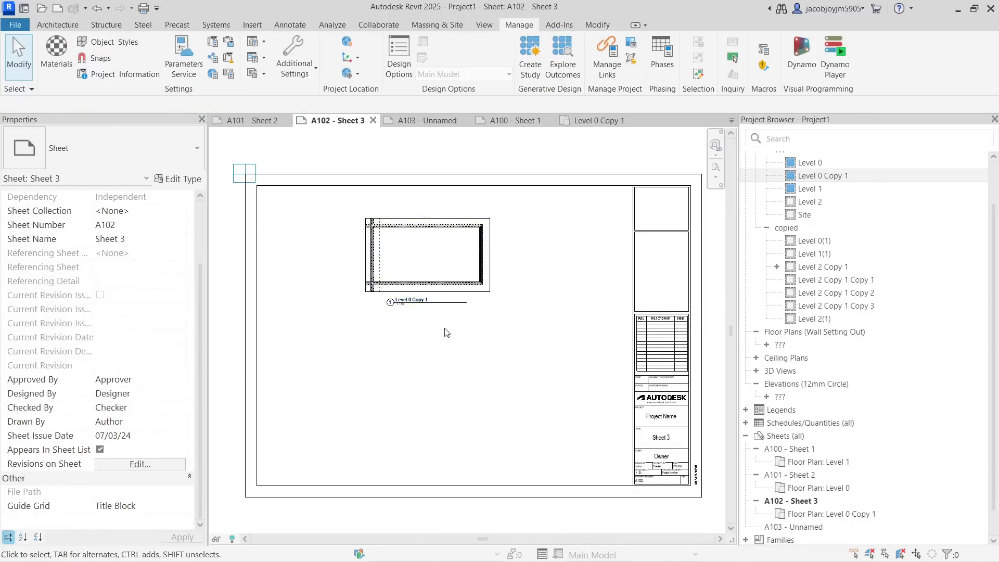
Compare sheets A101 and A102, examining where the matchline divides the Level 0 plan on each.
scroll(393, 239, "up", 4)
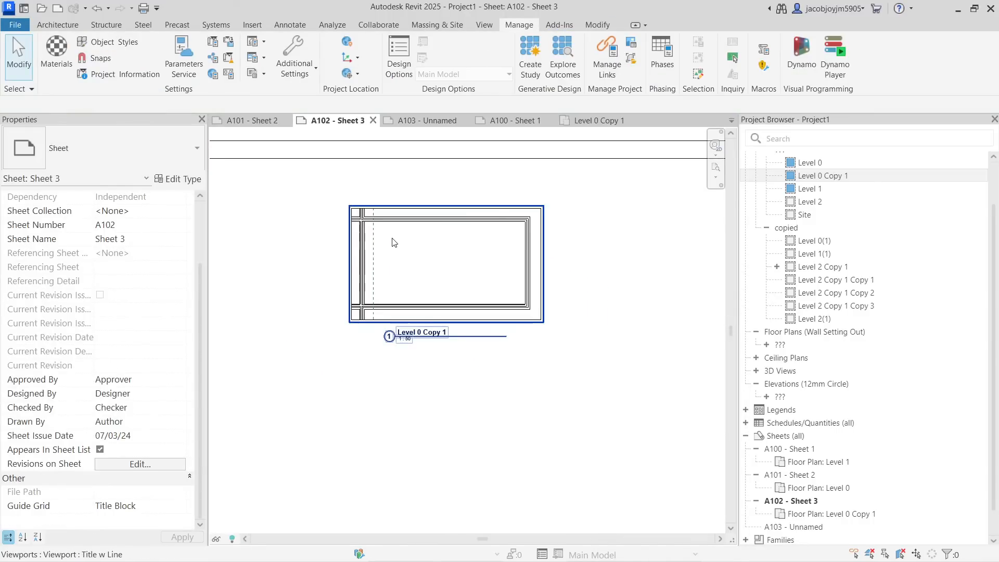
key("z")
key("f")
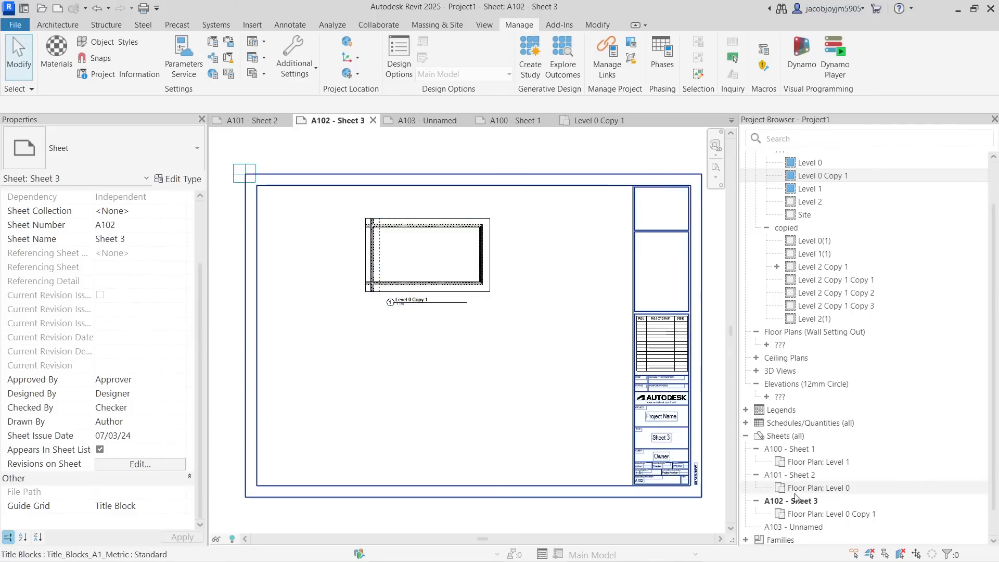
double_click(790, 475)
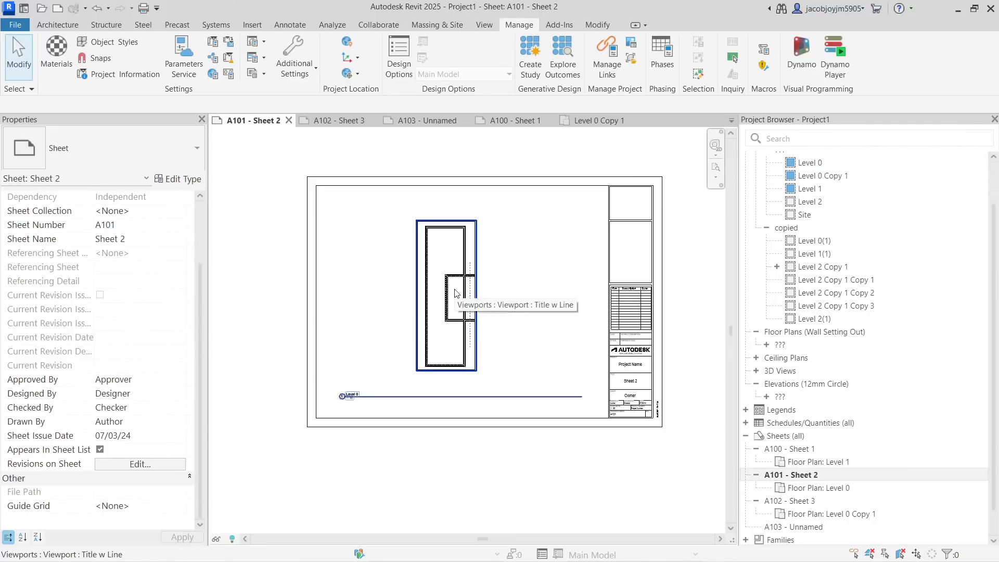
scroll(455, 293, "up", 6)
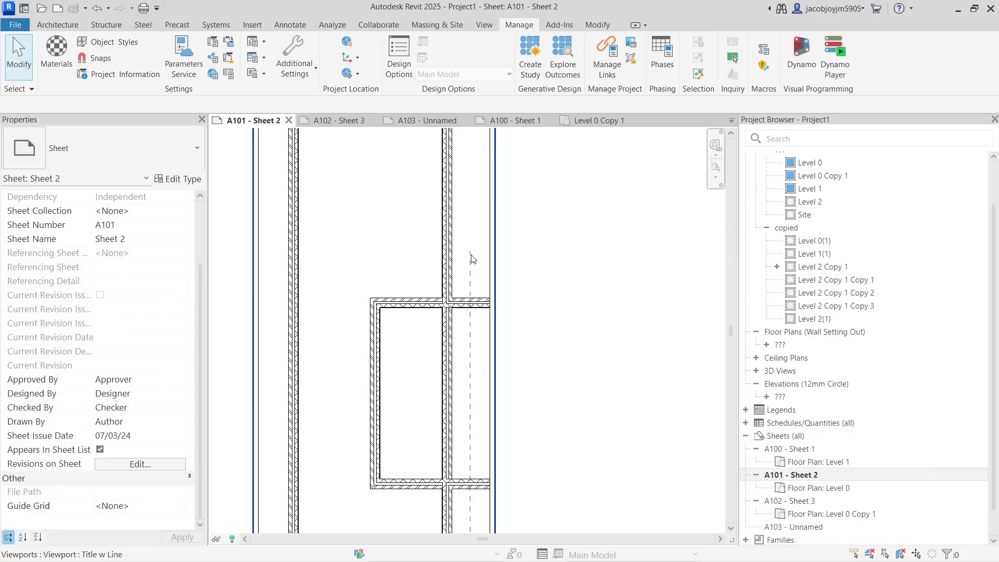
scroll(470, 358, "down", 5)
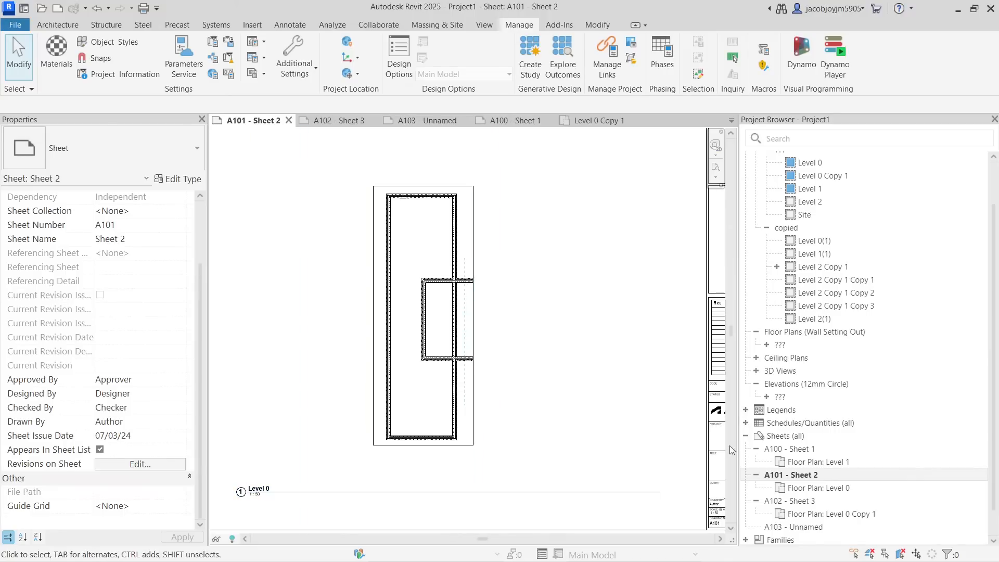
double_click(819, 499)
scroll(380, 194, "up", 5)
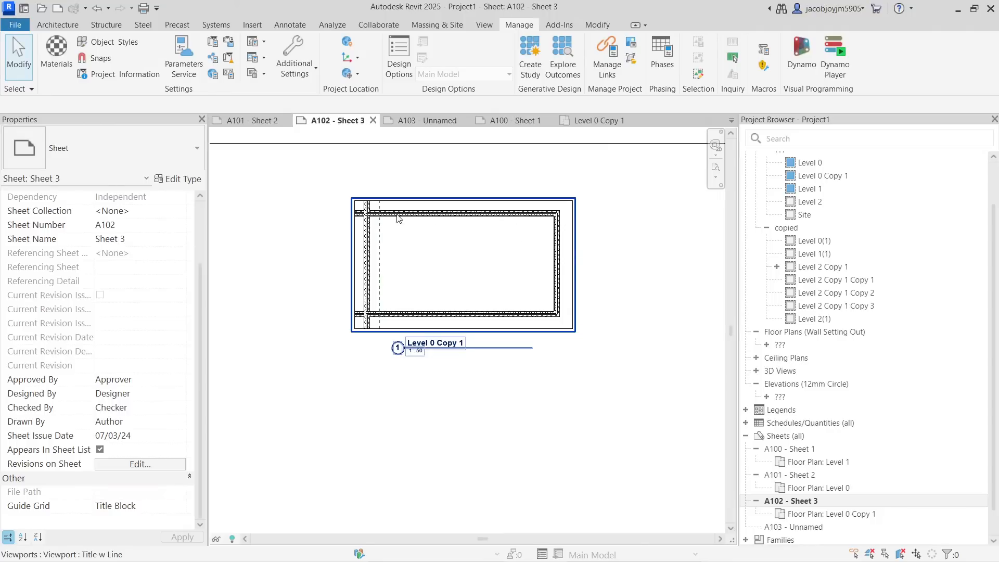
double_click(815, 475)
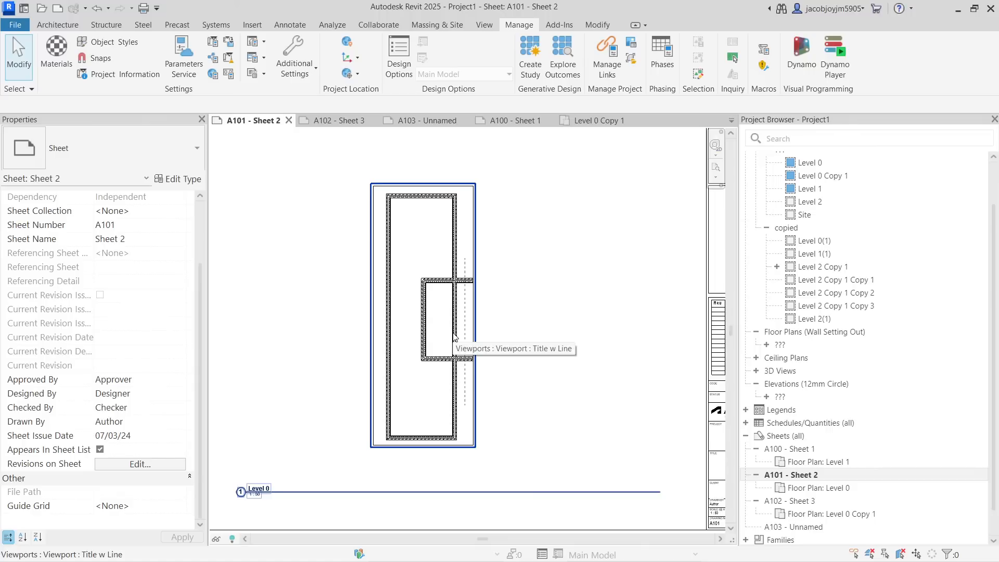
scroll(454, 338, "down", 3)
scroll(427, 328, "up", 3)
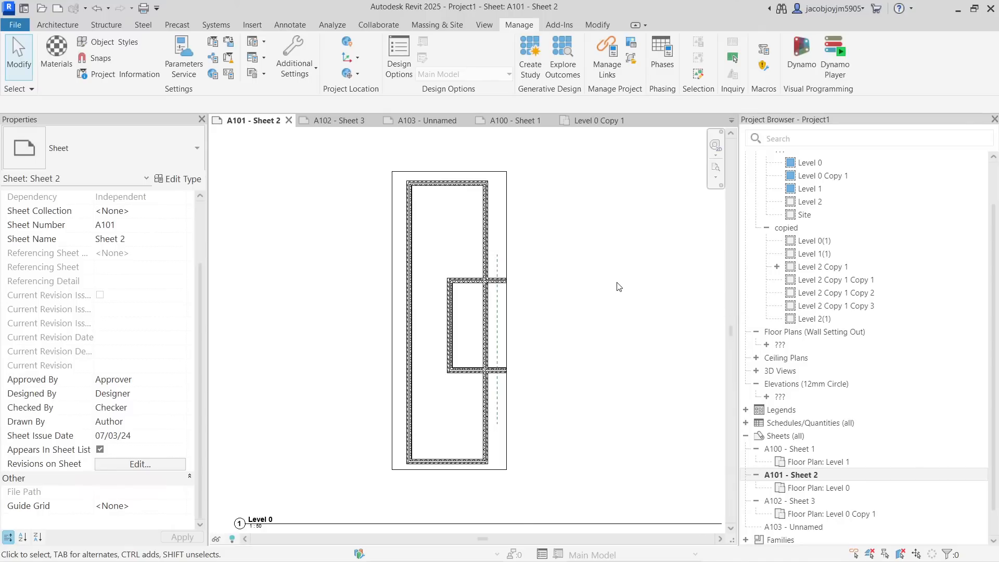
Activate the Level 0 view on sheet A101 and start placing a detail component near the matchline.
left_click(290, 25)
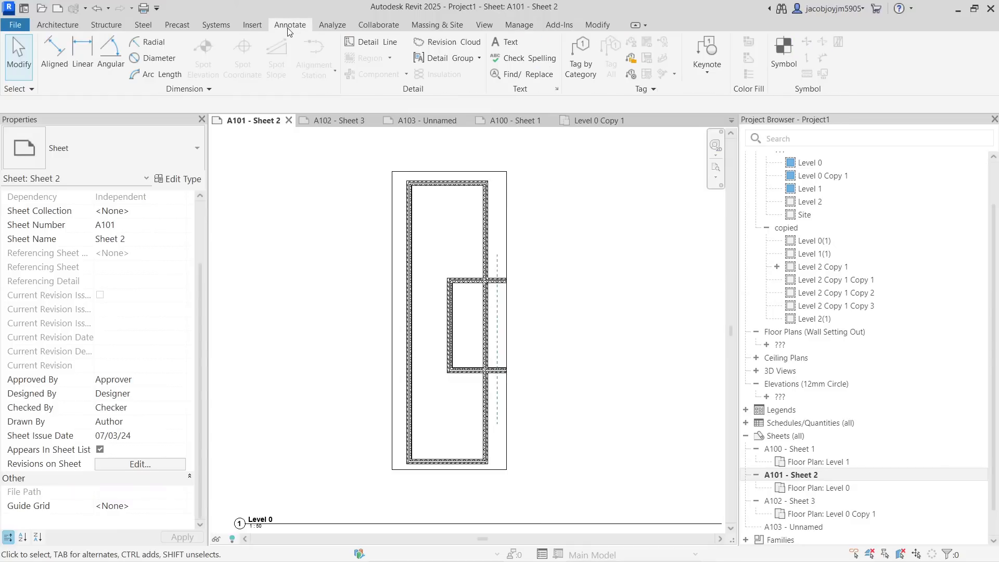
left_click(446, 207)
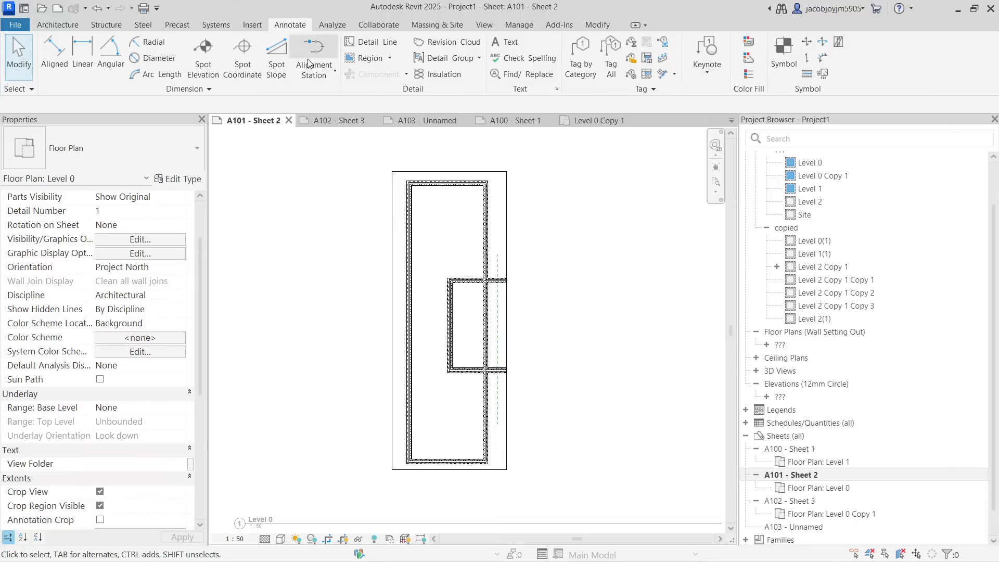
left_click(406, 76)
left_click(407, 95)
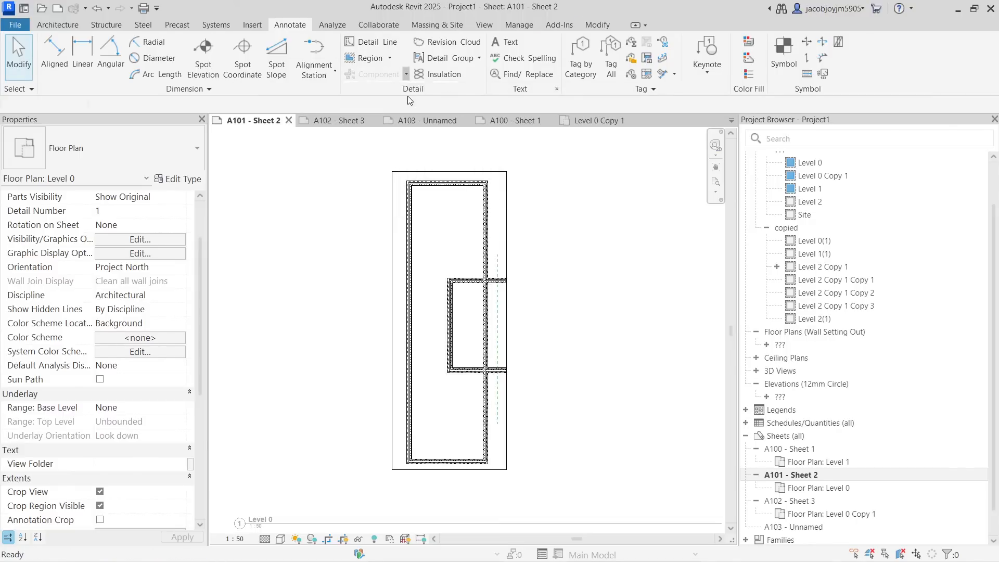
scroll(494, 323, "up", 6)
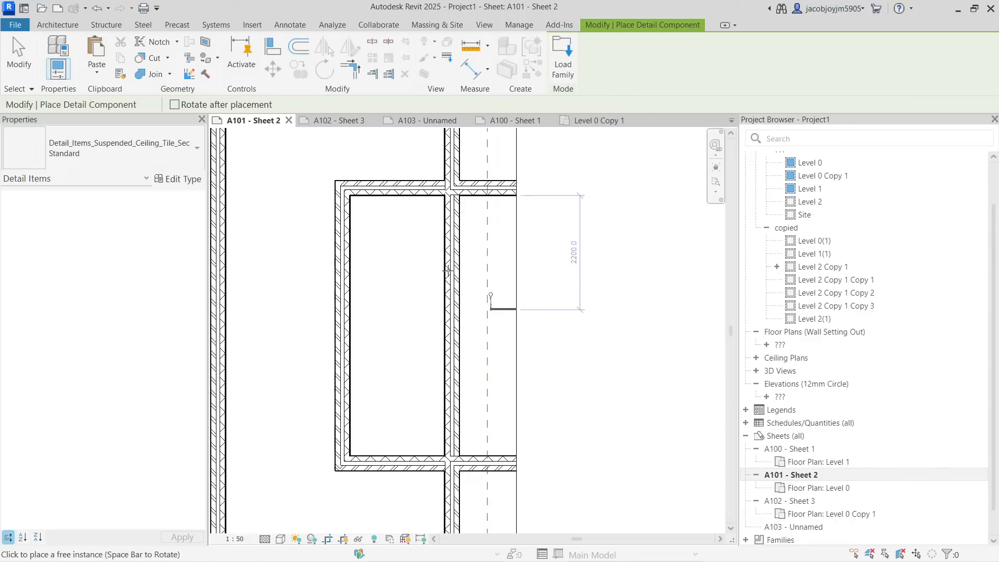
Search the available detail component types for "bre".
left_click(101, 138)
type("bre")
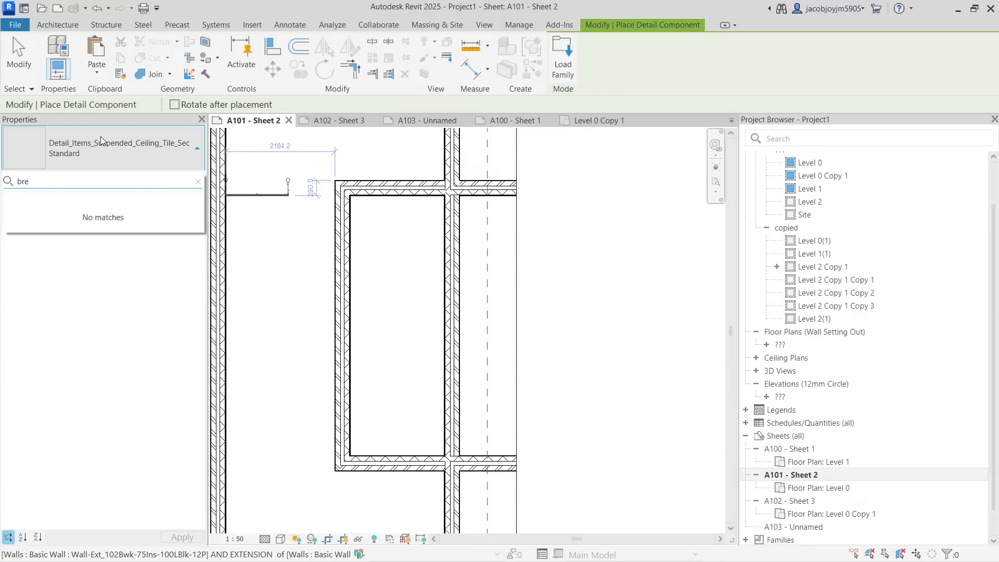
key("BackSpace")
key("BackSpace")
key("BackSpace")
Start loading a family and browse up to the US library folder.
left_click(255, 25)
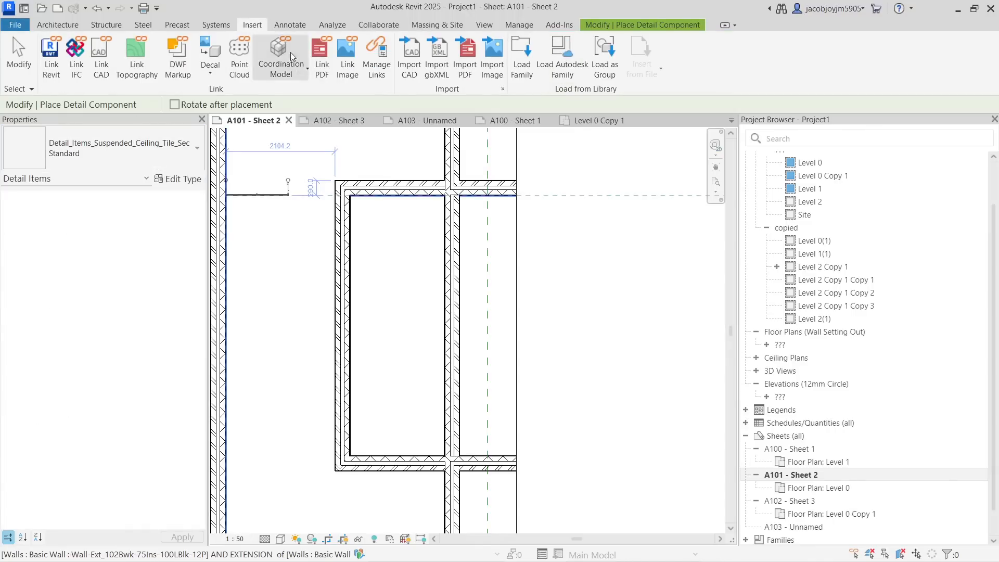
left_click(523, 58)
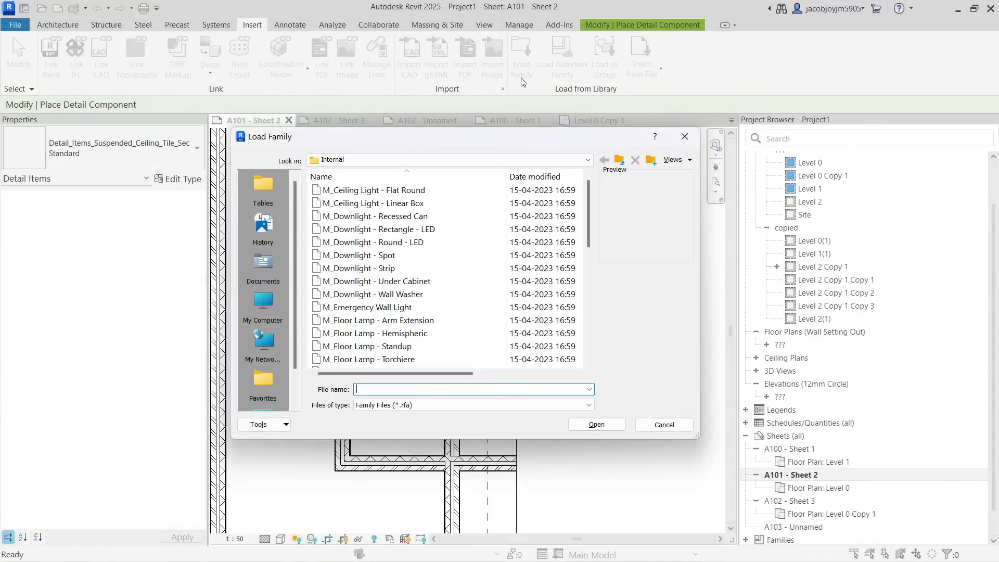
left_click(621, 163)
left_click(620, 162)
left_click(621, 163)
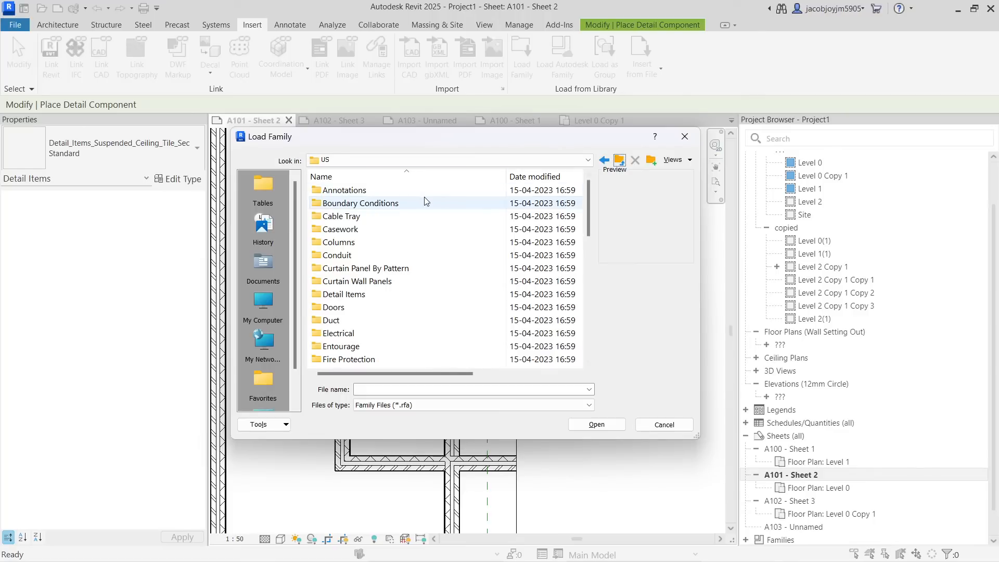
double_click(422, 191)
double_click(423, 191)
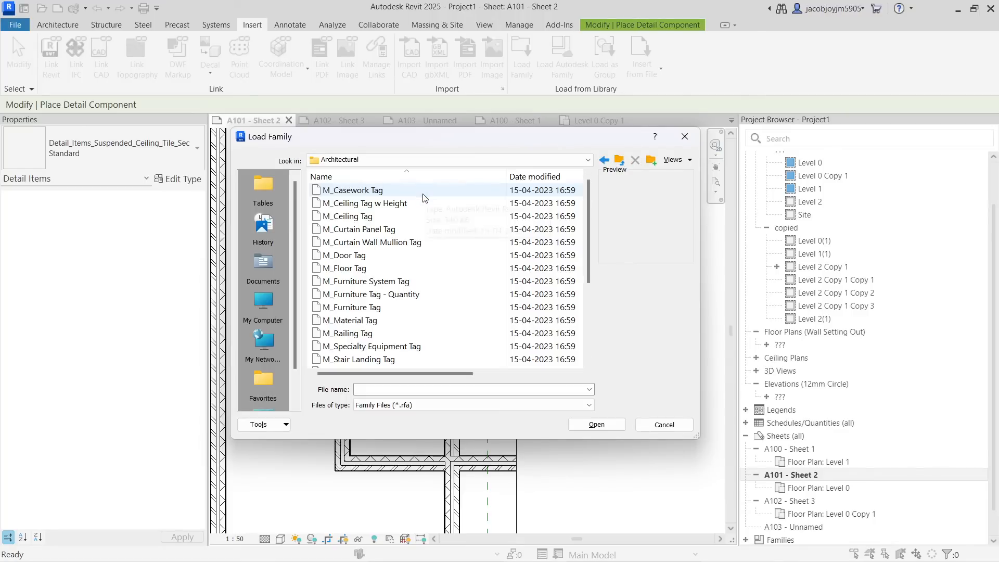
left_click(620, 162)
left_click(619, 162)
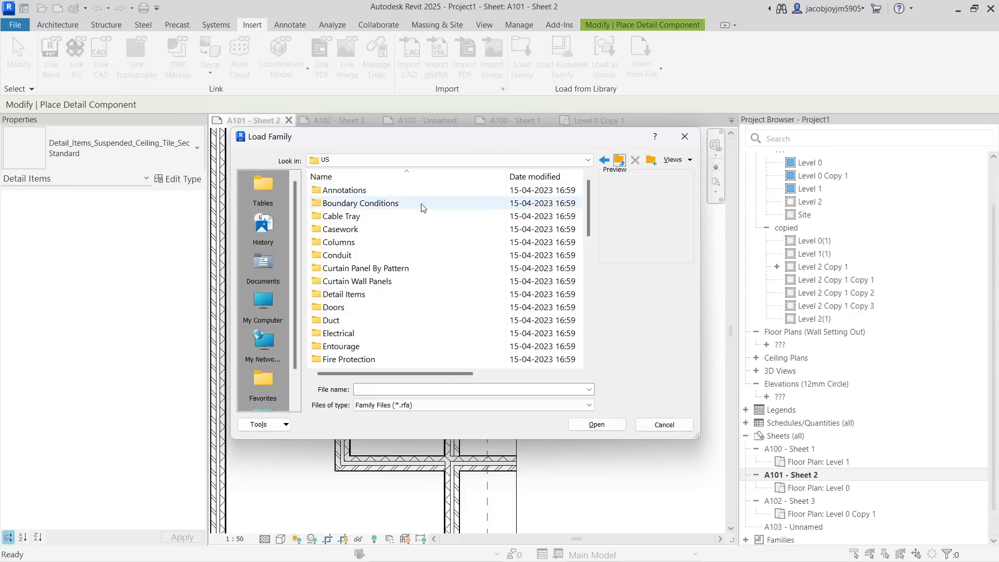
Load the M_Break Line family from the Div 01-General folder of Detail Items.
double_click(364, 295)
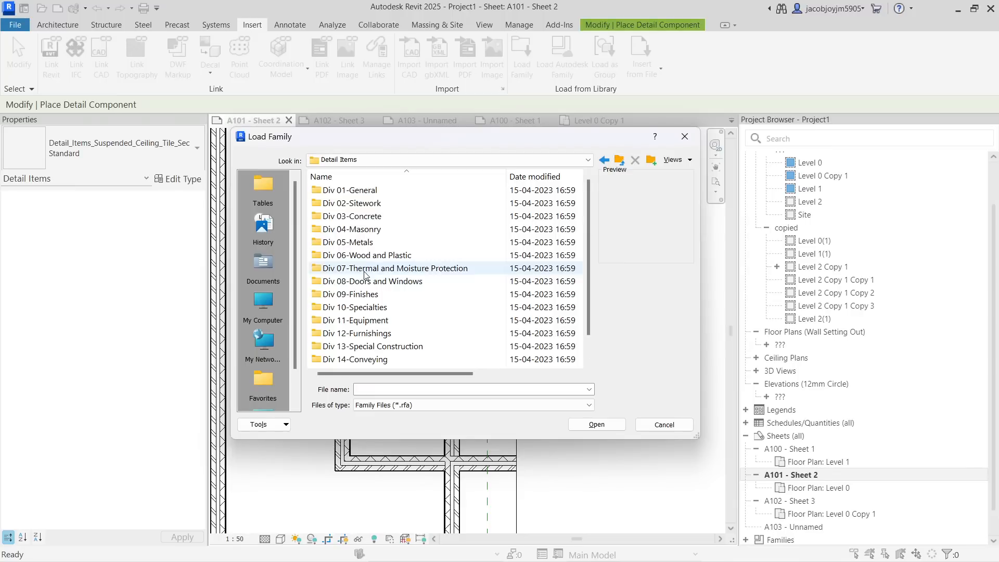
double_click(375, 192)
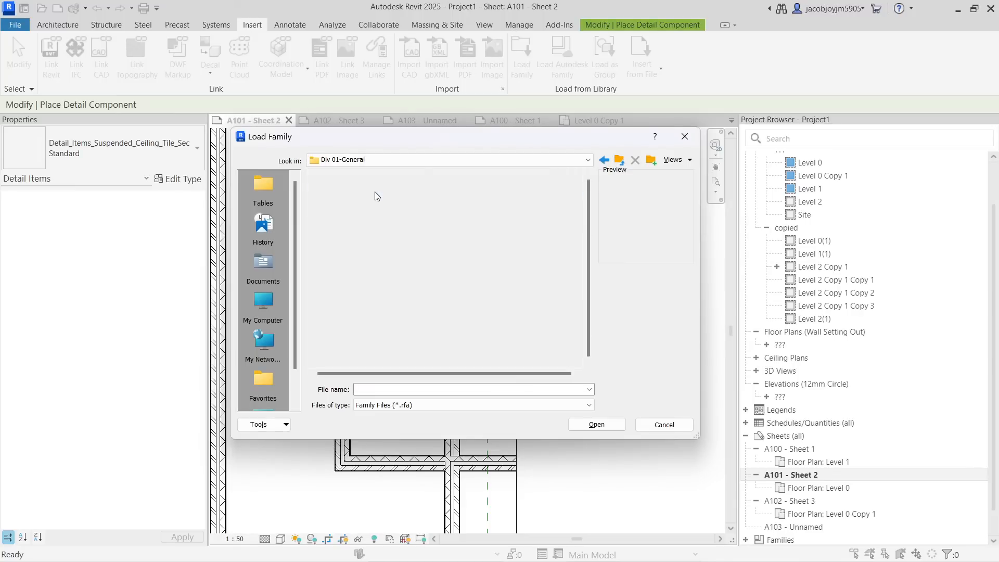
left_click(374, 192)
left_click(595, 425)
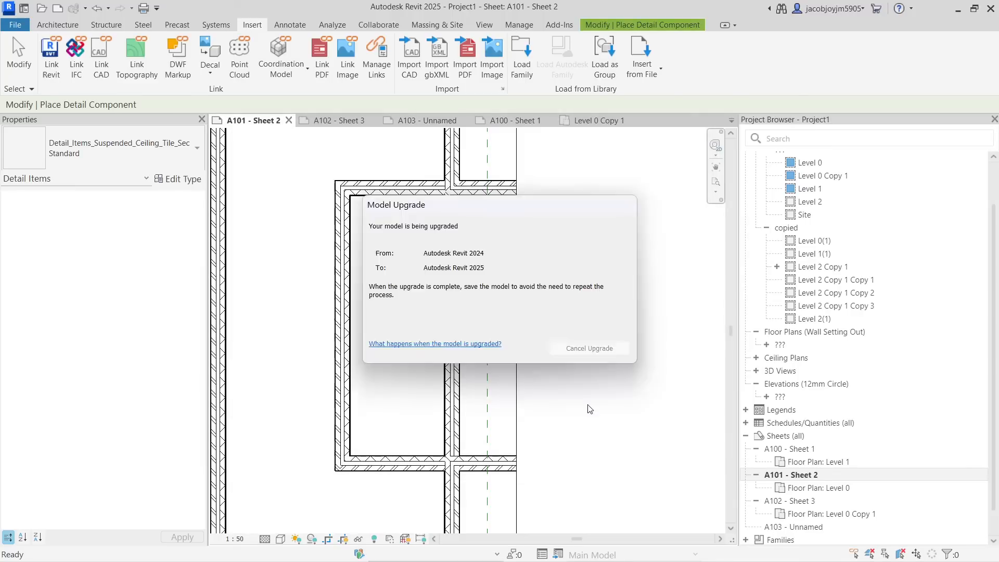
left_click(607, 176)
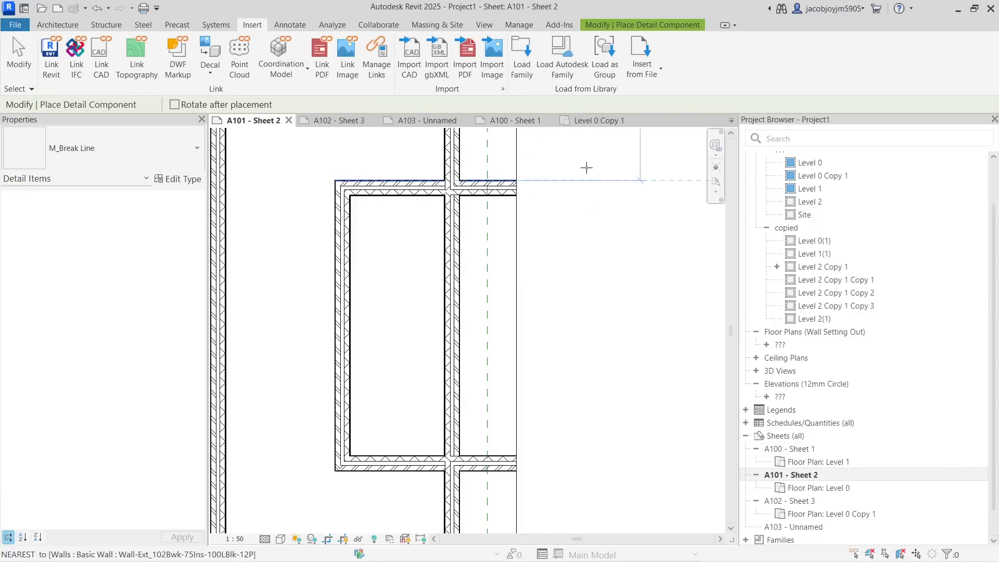
Place an M_Break Line detail component just east of the matchline, between the smaller rectangle's horizontal walls, and select it.
left_click(290, 24)
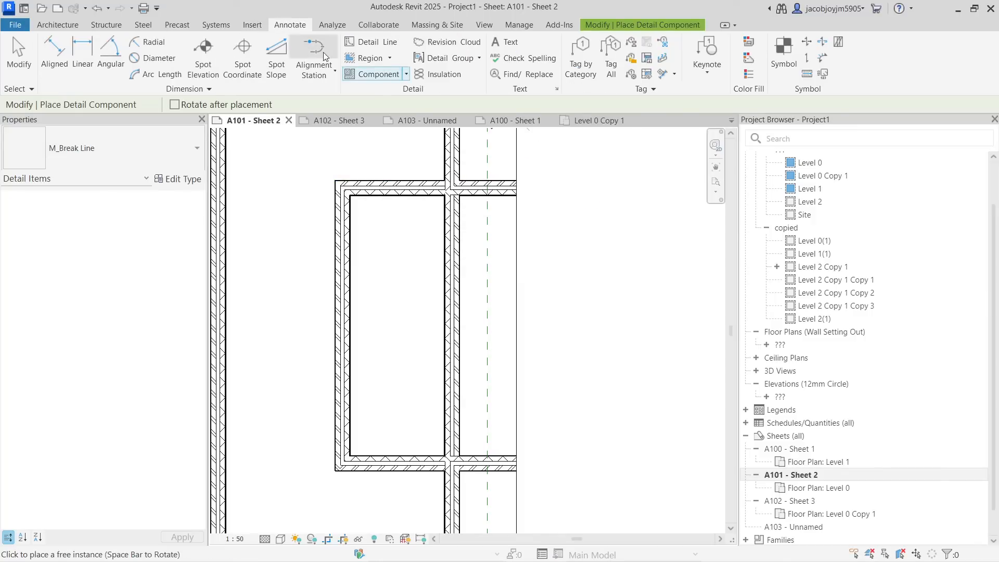
left_click(400, 78)
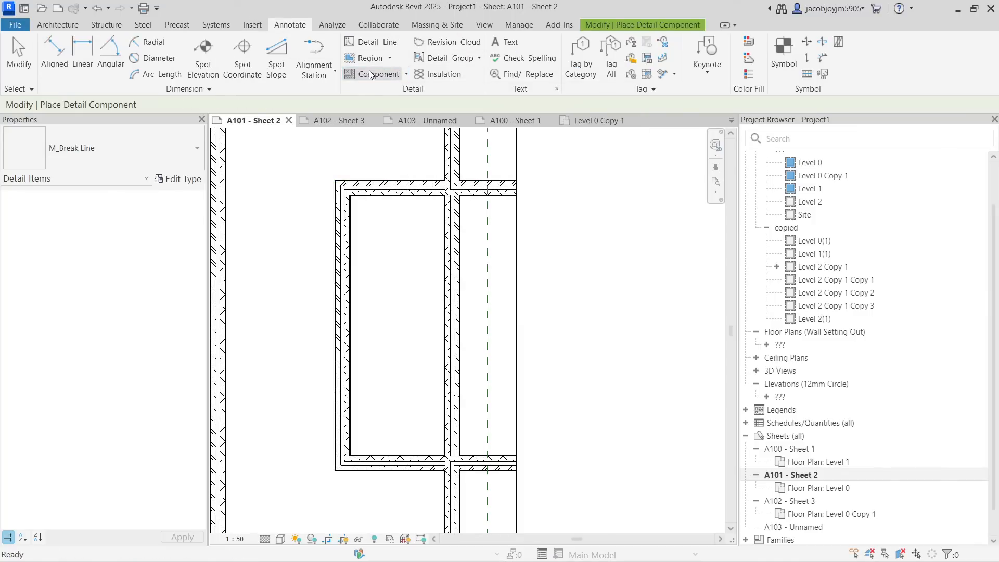
scroll(499, 340, "up", 1)
left_click(499, 339)
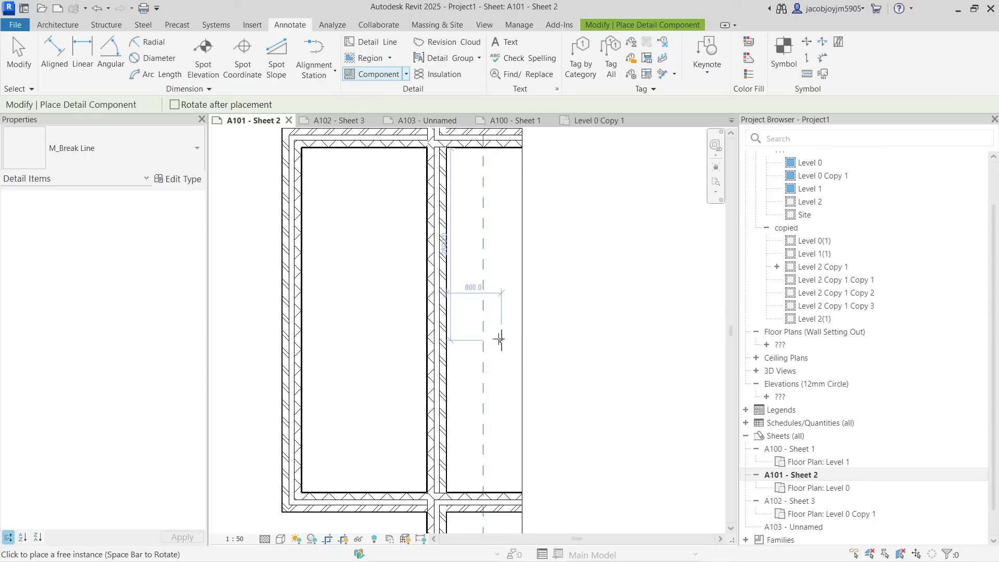
key("Escape")
key("Escape")
left_click(502, 344)
scroll(500, 333, "down", 2)
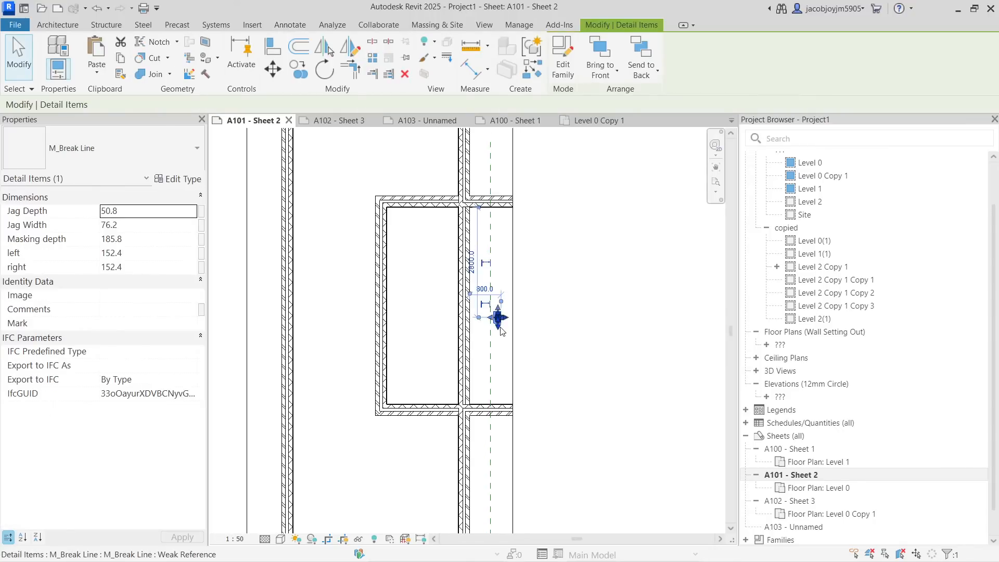
Stretch the break line past both horizontal walls of the smaller rectangle and widen its masking depth to about 584 mm over the cut wall ends.
left_click_drag(498, 316, 498, 436)
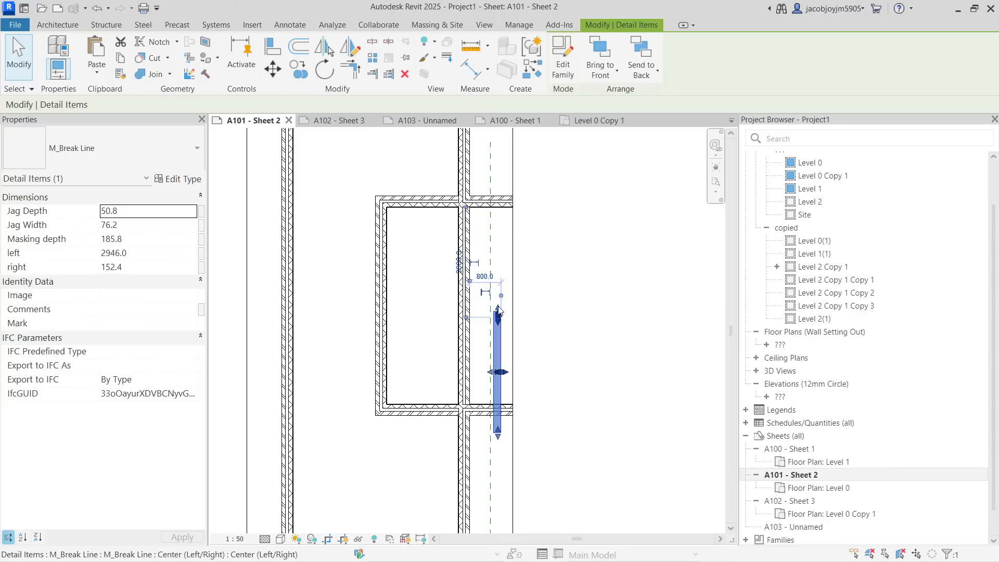
left_click_drag(499, 310, 497, 167)
scroll(496, 284, "up", 2)
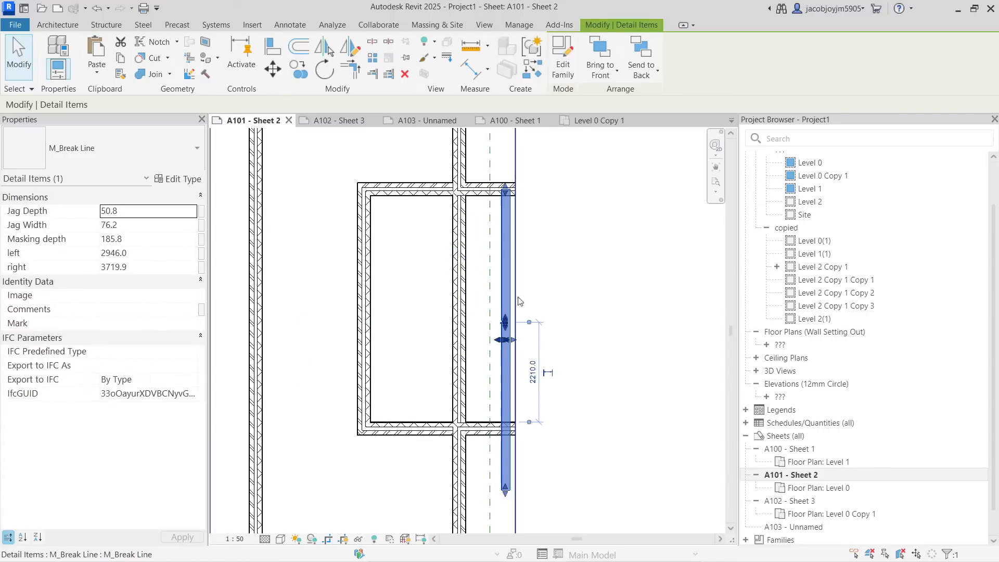
left_click_drag(515, 339, 529, 341)
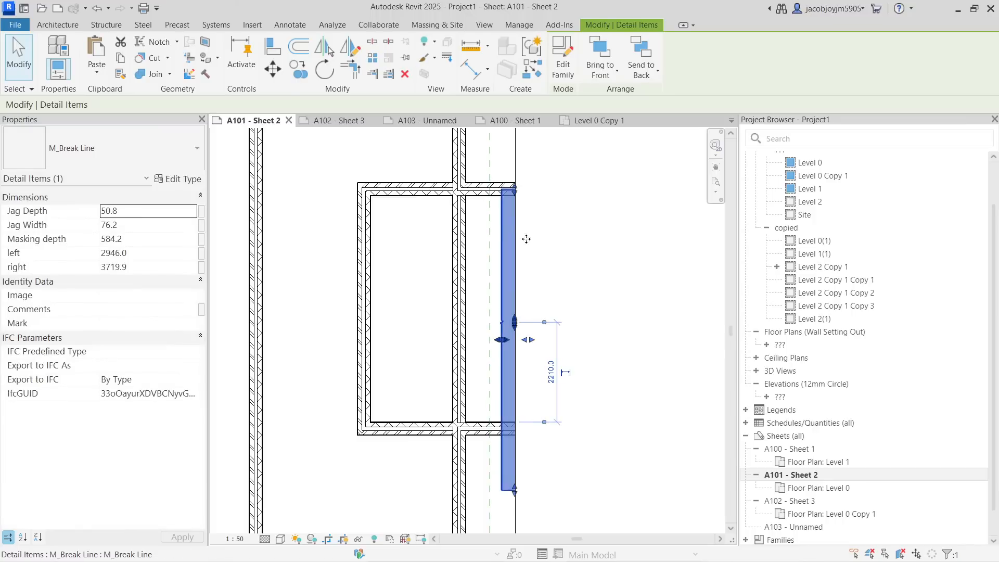
left_click_drag(515, 190, 515, 163)
left_click(592, 197)
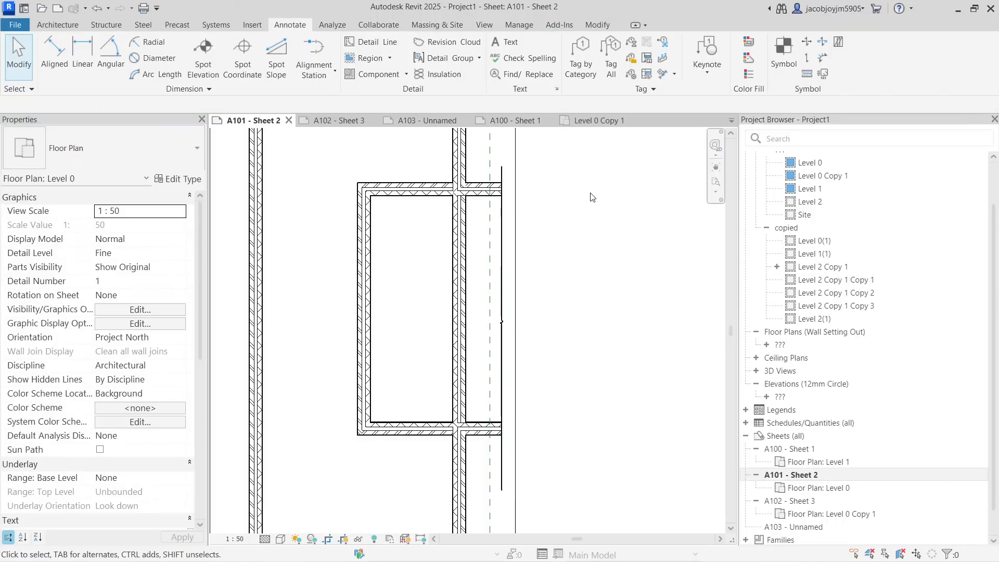
Add the text note "Continue on Drawing Number" and rotate it to read vertically along the east side of the break line.
left_click(506, 41)
scroll(306, 327, "down", 2)
left_click(486, 308)
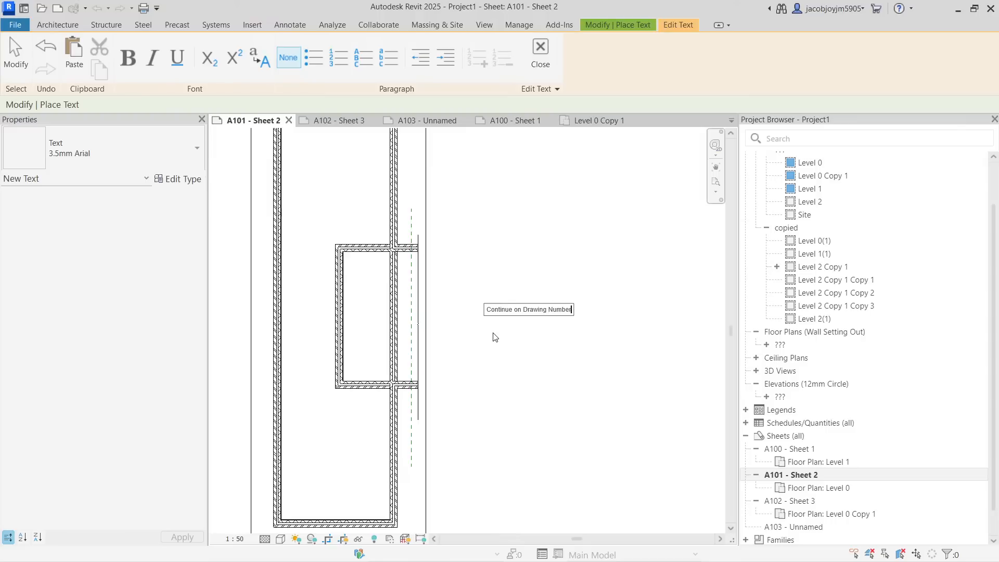
left_click(495, 337)
left_click(527, 311)
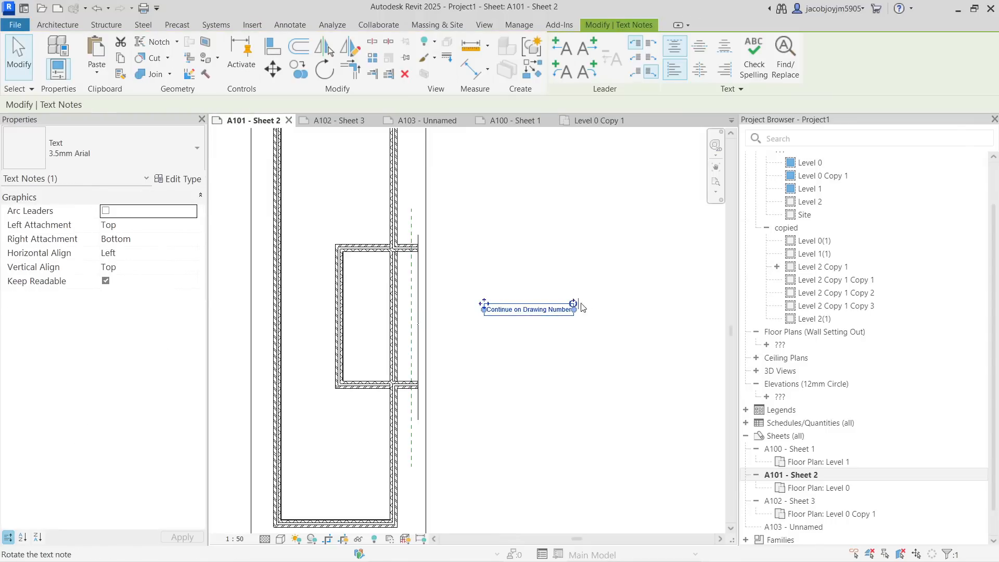
mouse_move(576, 304)
left_mouse_down()
mouse_move(534, 358)
mouse_move(385, 397)
left_mouse_up()
left_click(447, 351)
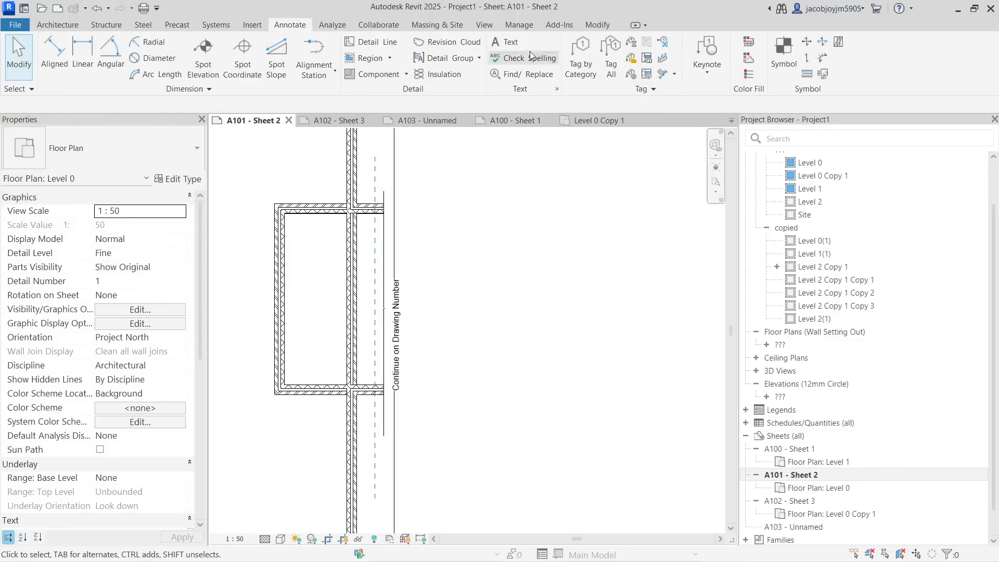
Place a view reference targeting Floor Plan: Level 0 Copy 1 (1/A102) in the empty area east of the vertical text note.
left_click(484, 25)
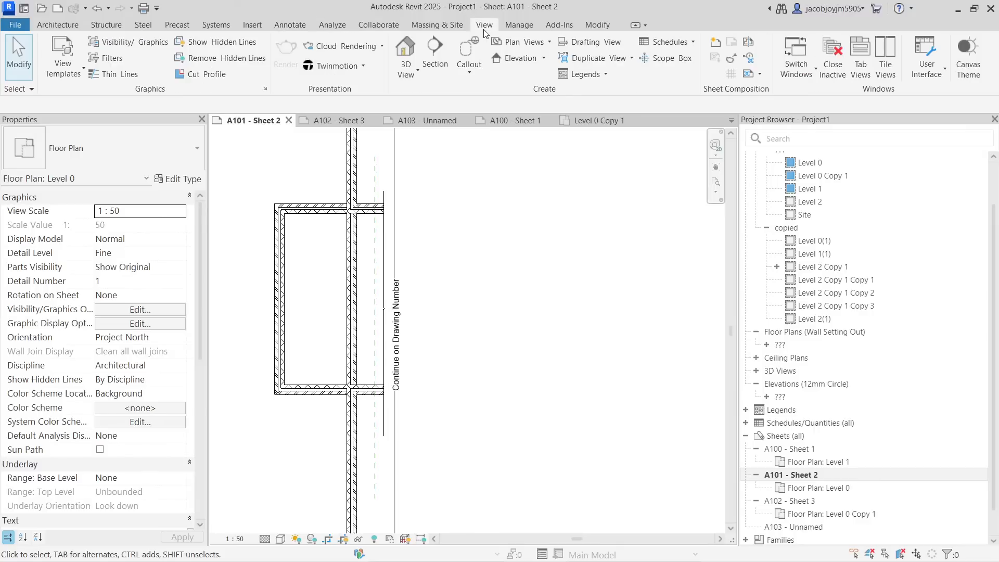
left_click(751, 57)
left_click(699, 59)
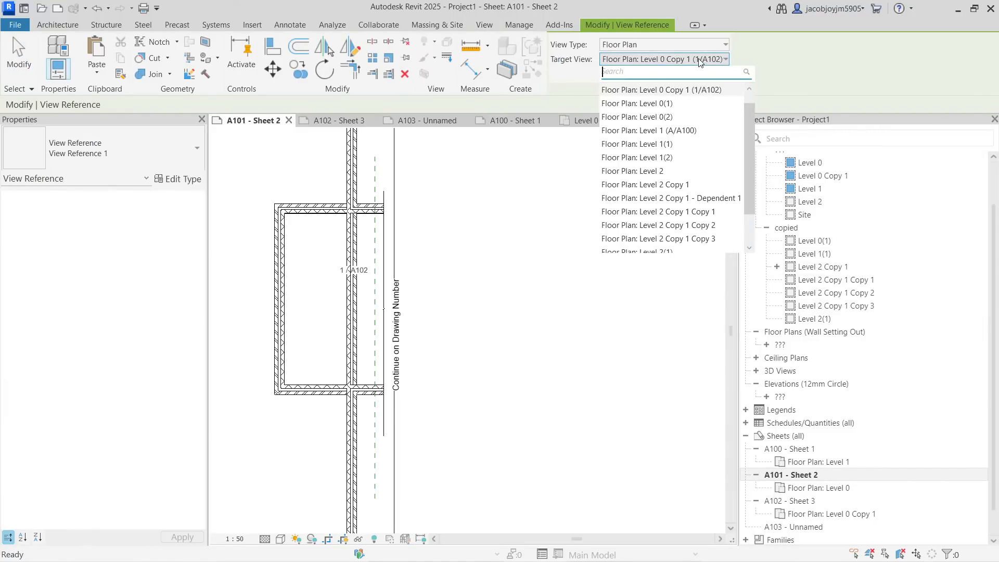
scroll(698, 214, "down", 1)
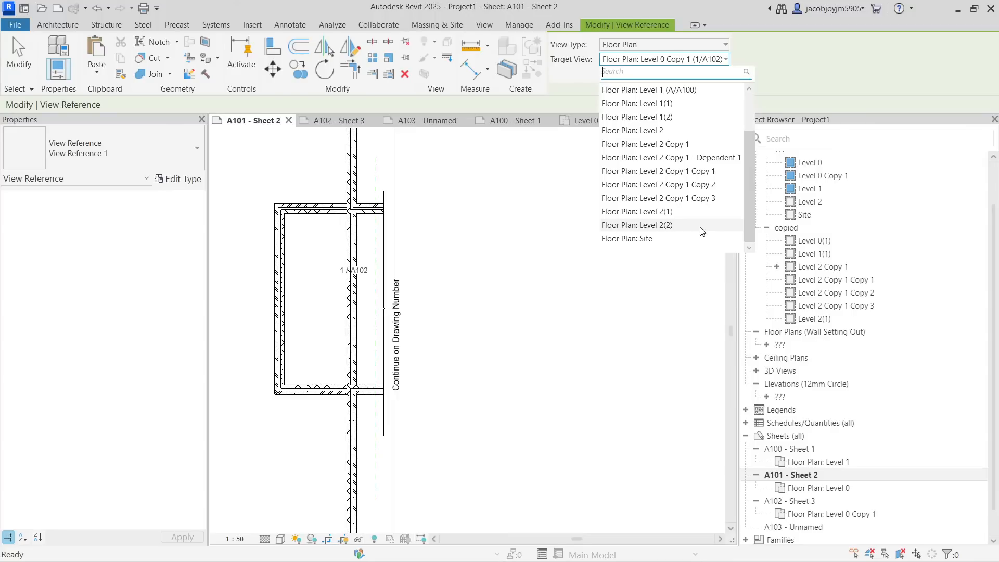
scroll(698, 191, "up", 1)
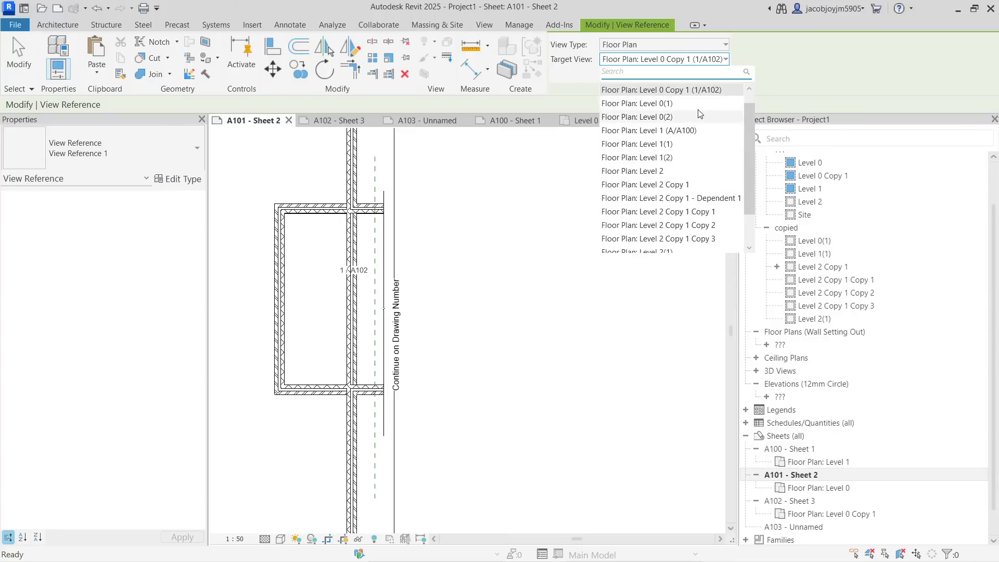
left_click(699, 91)
left_click(616, 191)
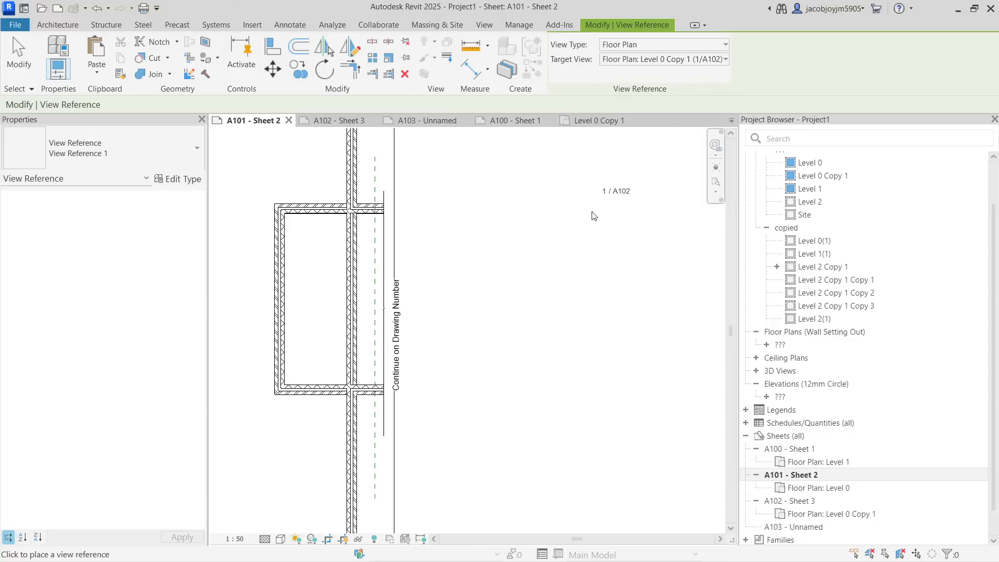
left_click(450, 252)
key("Escape")
key("Escape")
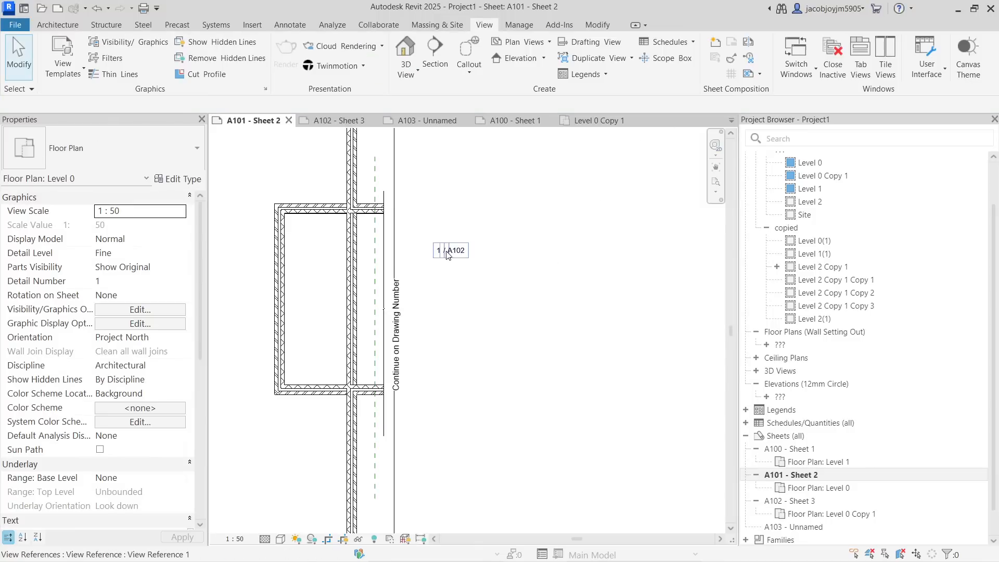
Rotate a copy of the view reference by 90° and move it to the end of the vertical "Continue on Drawing Number" note.
left_click(445, 255)
scroll(444, 255, "up", 5)
scroll(442, 256, "up", 1)
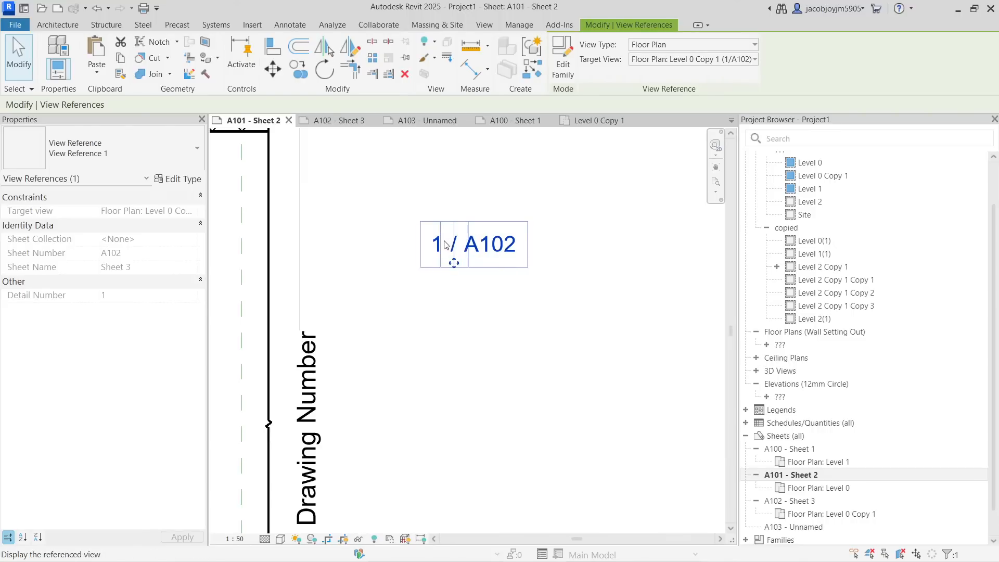
left_click(511, 297)
left_click(506, 255)
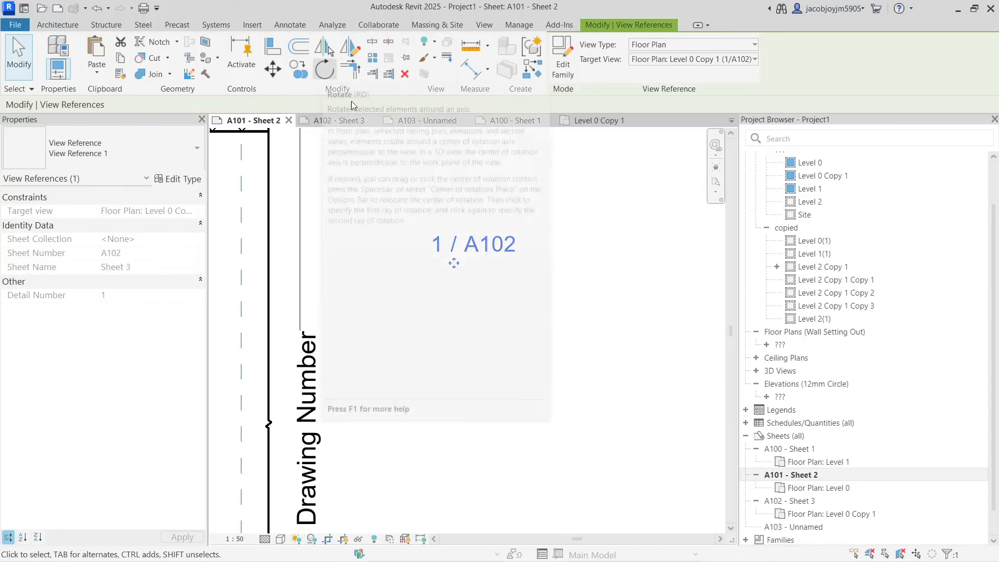
left_click(325, 69)
left_click(594, 275)
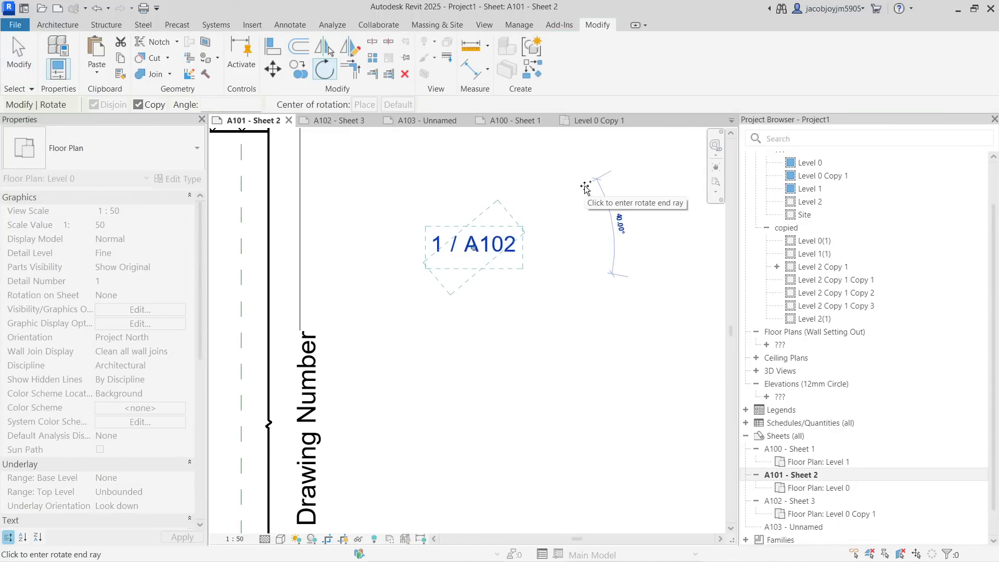
left_click(585, 189)
left_click_drag(489, 270, 546, 295)
left_click(473, 279)
left_click_drag(489, 269, 329, 289)
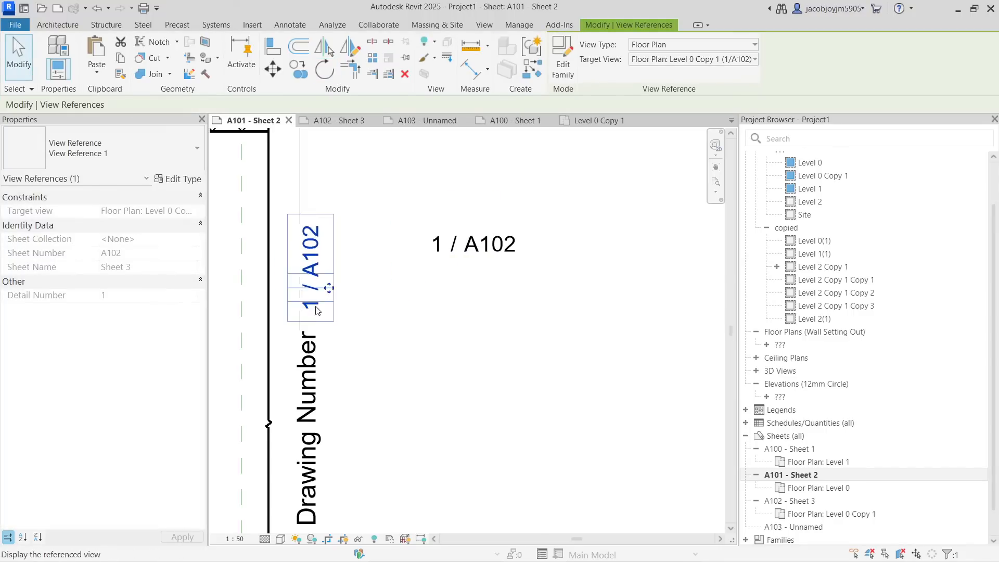
Delete the original horizontal view reference.
left_click(506, 238)
key("Delete")
scroll(464, 219, "down", 1)
scroll(464, 221, "down", 3)
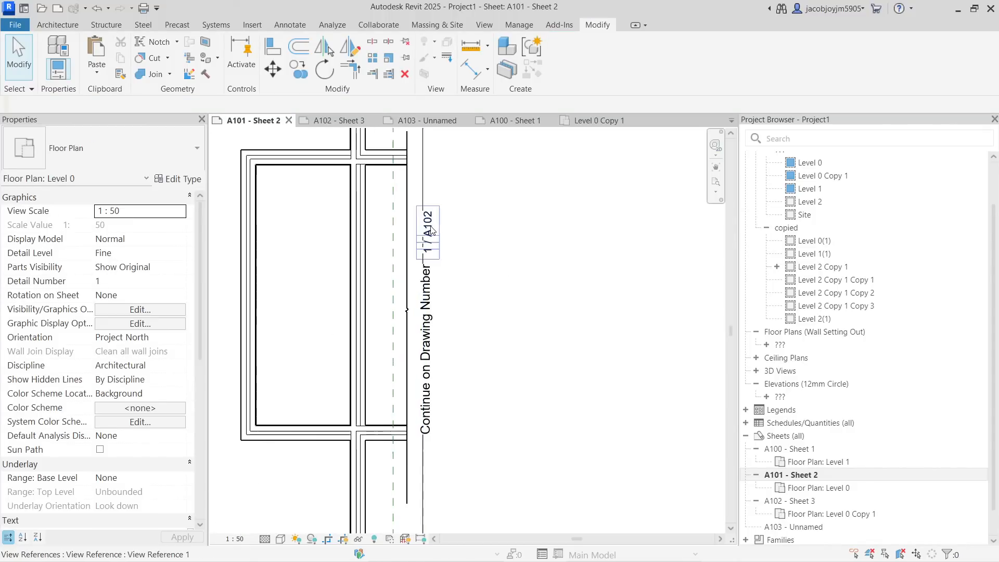
left_click(431, 230)
key("Escape")
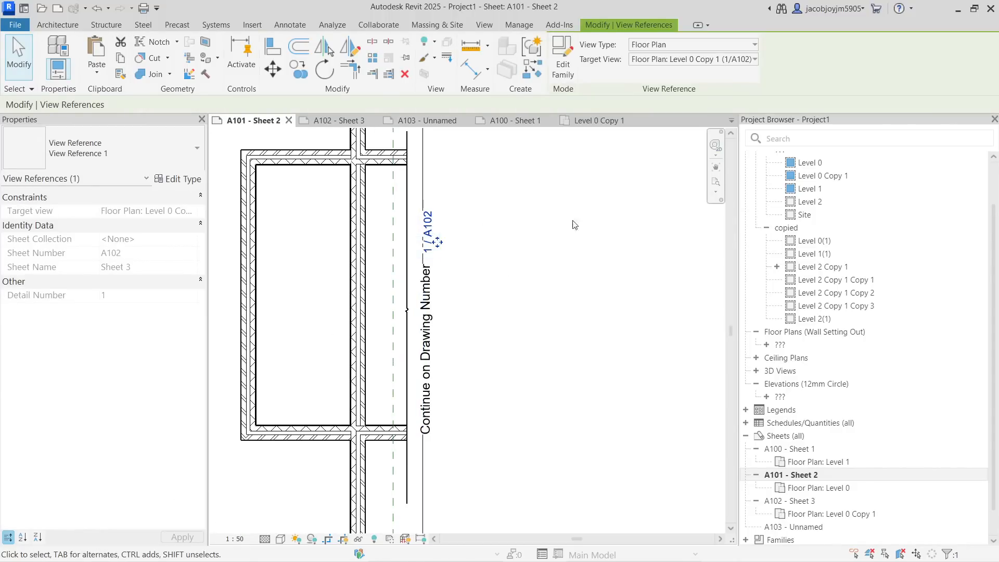
left_click(483, 25)
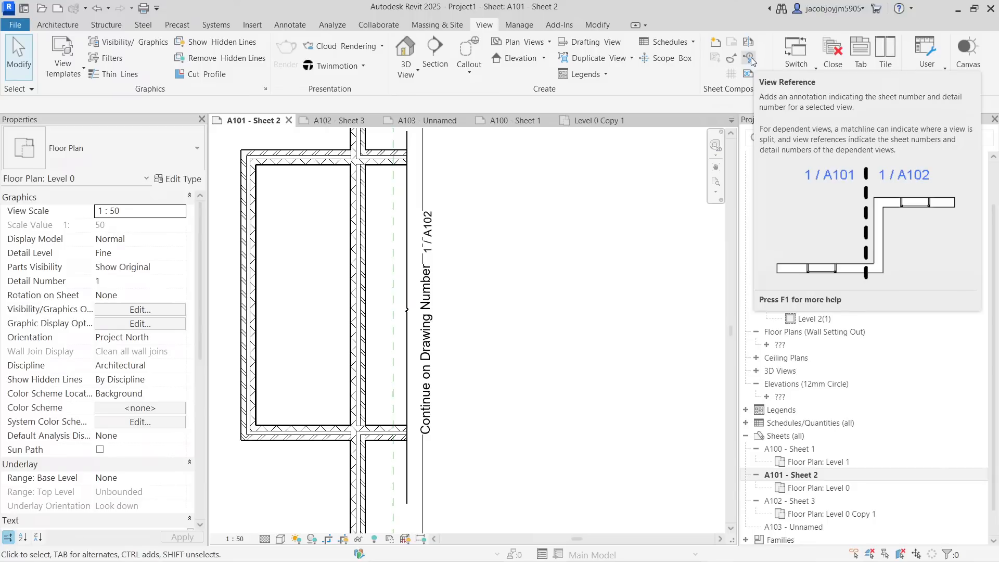
left_click(435, 233)
key("Escape")
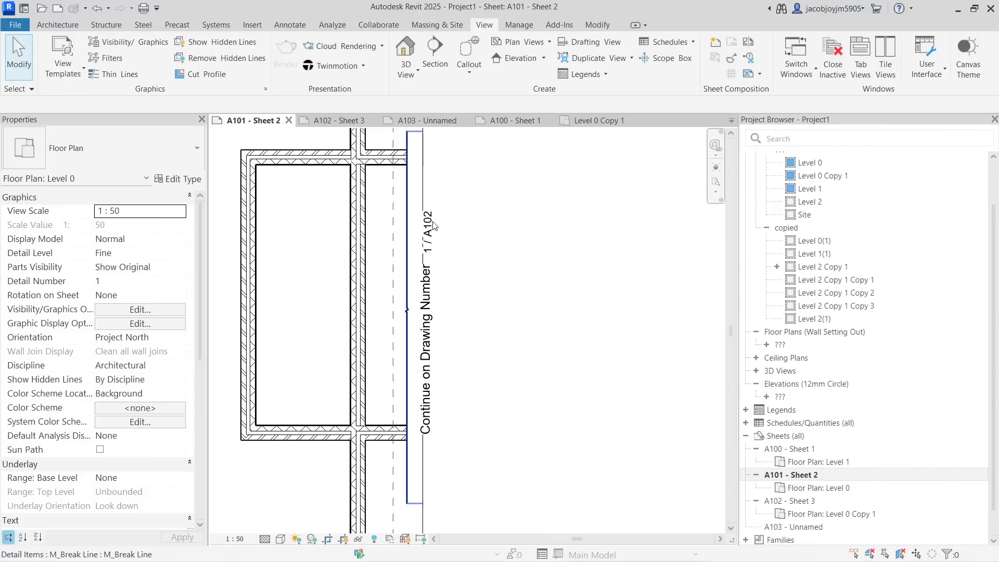
Open the view reference's family, examine the parameters available for a new label, and close the family without changes.
left_click(433, 225)
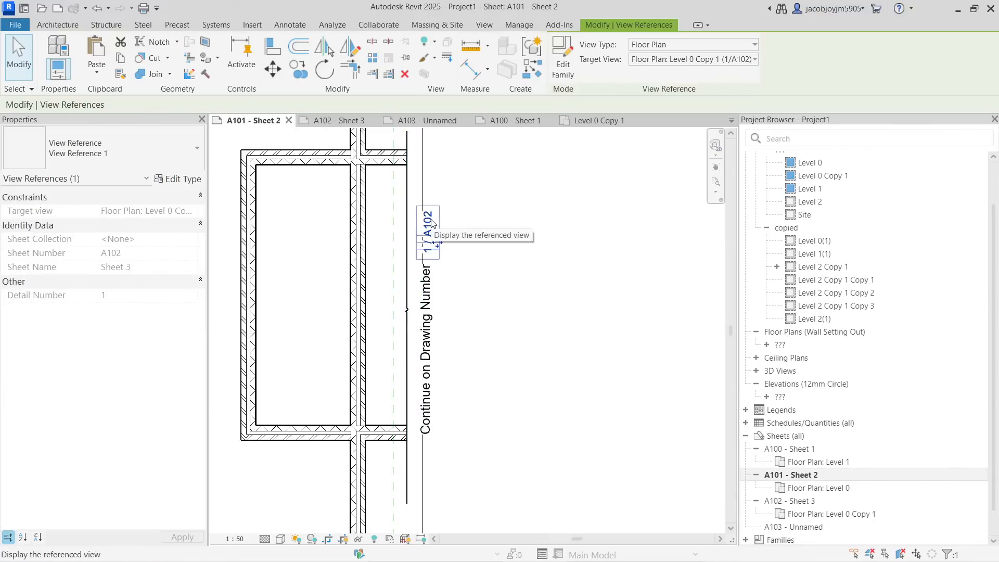
left_click(564, 65)
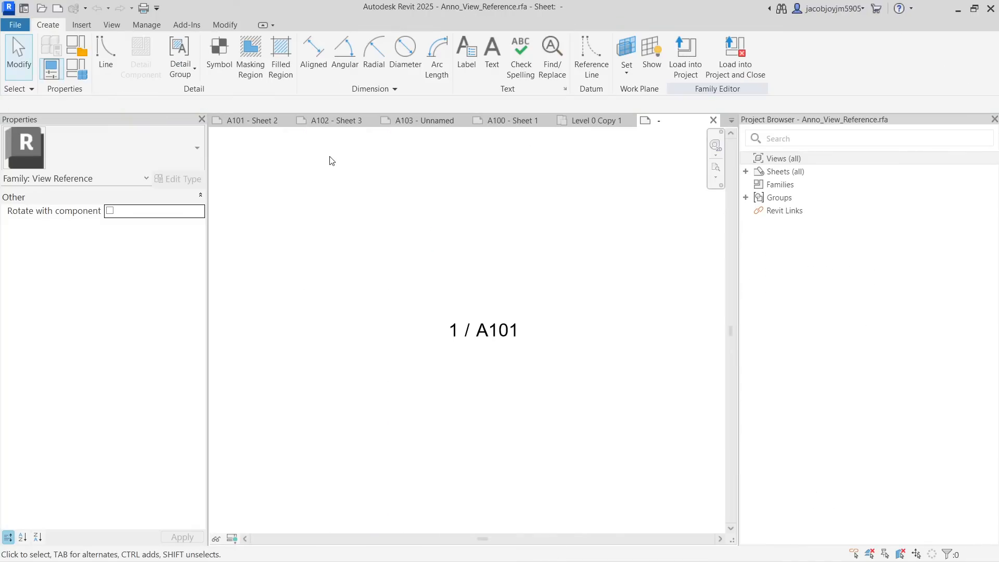
left_click(467, 52)
left_click(485, 299)
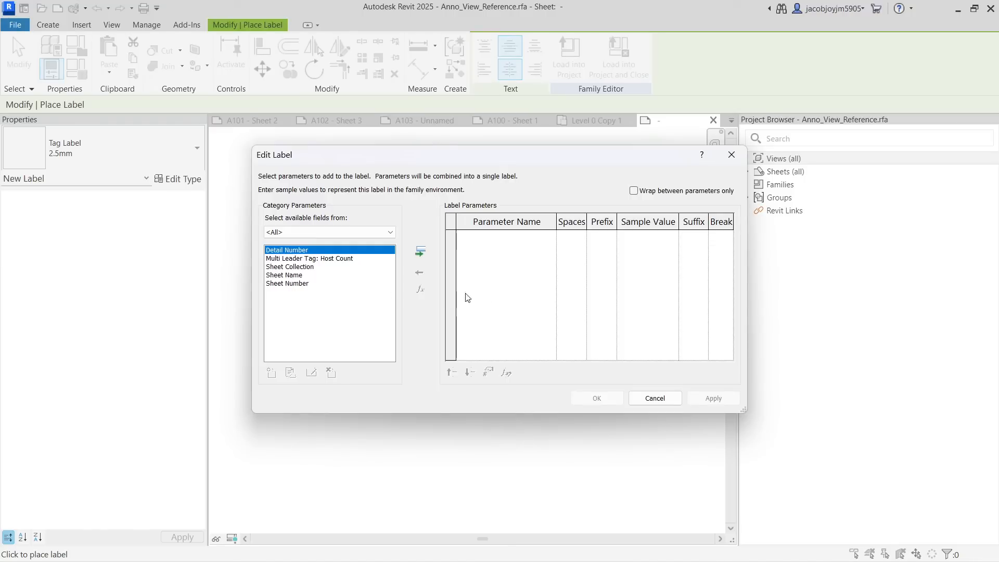
left_click(301, 284)
left_click(296, 275)
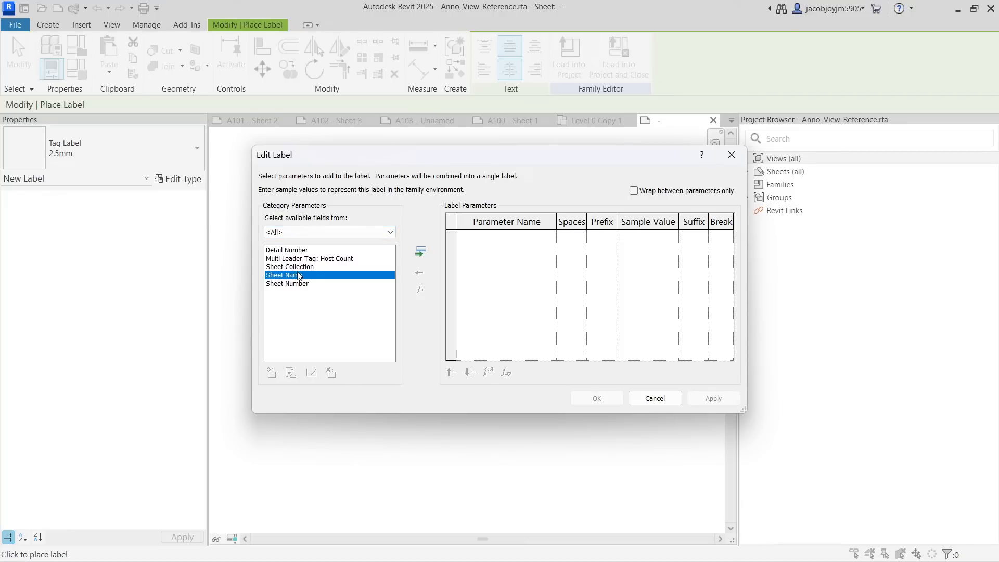
left_click(731, 155)
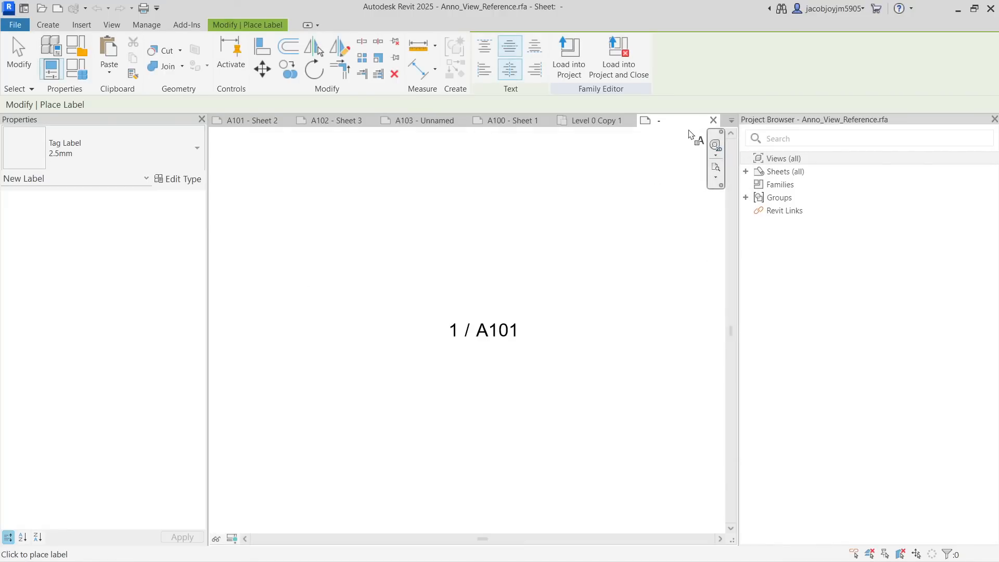
left_click(713, 119)
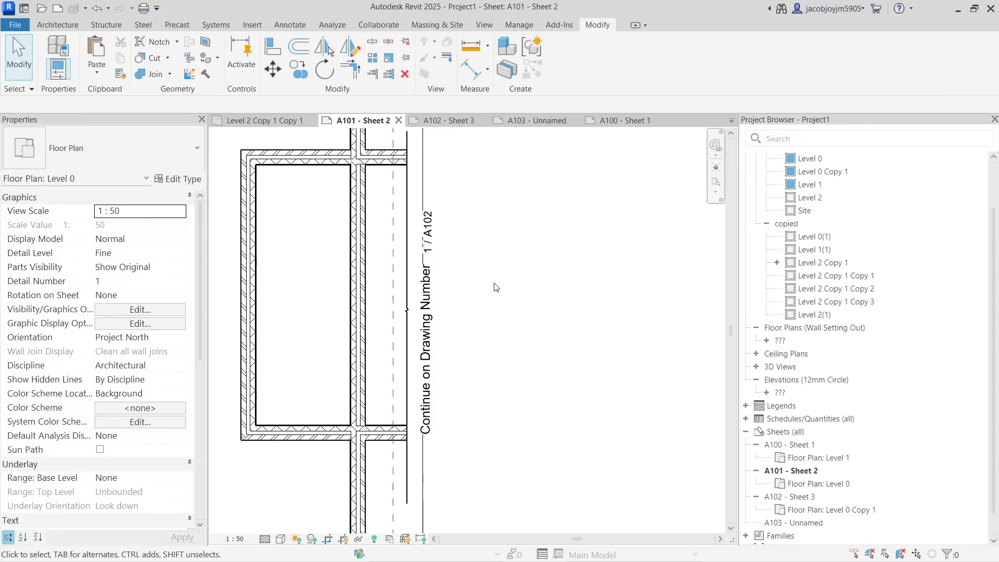
Deactivate the Level 0 view on sheet A101 and open the Sheet Issues/Revisions settings.
scroll(495, 290, "down", 2)
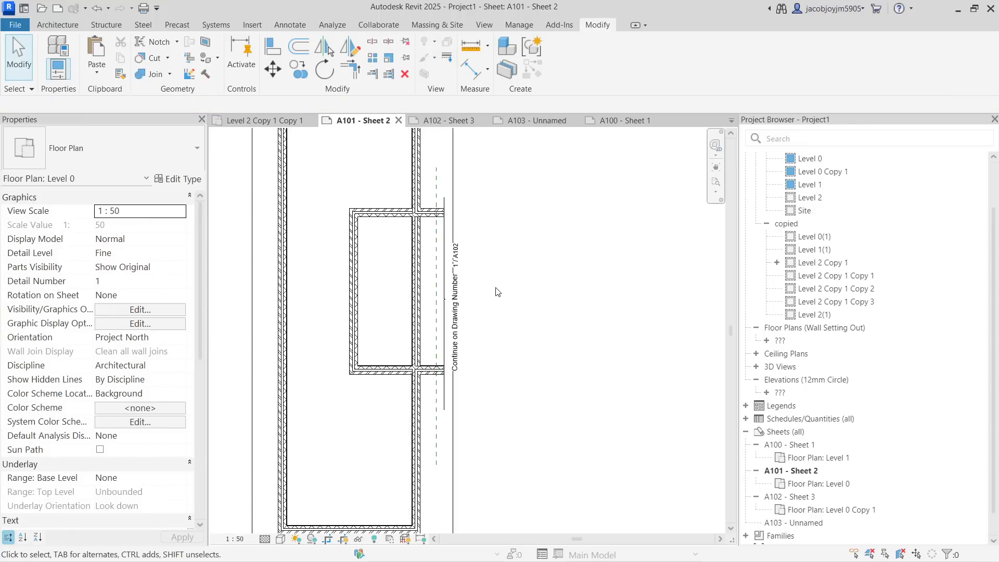
left_click(483, 30)
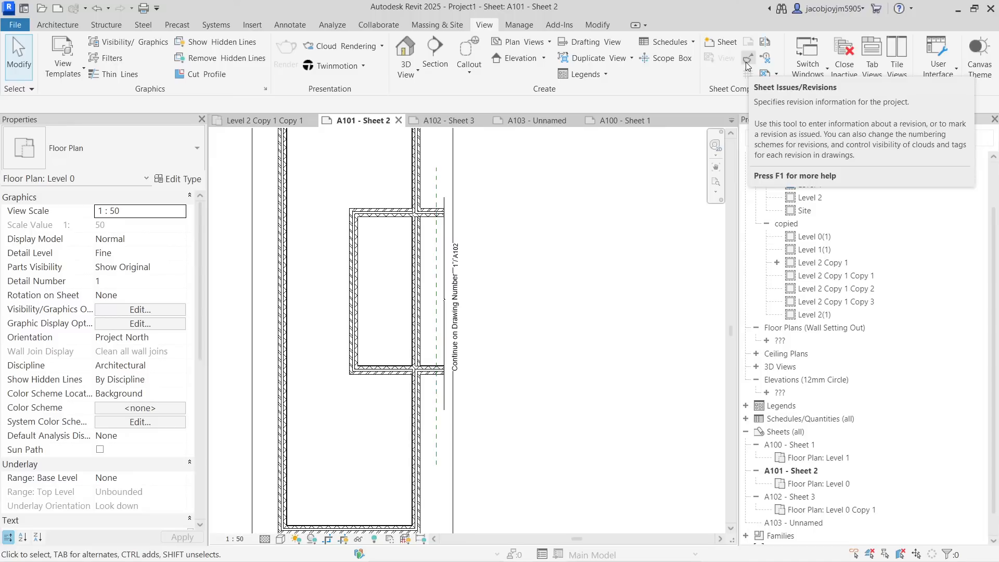
scroll(498, 288, "down", 5)
right_click(511, 270)
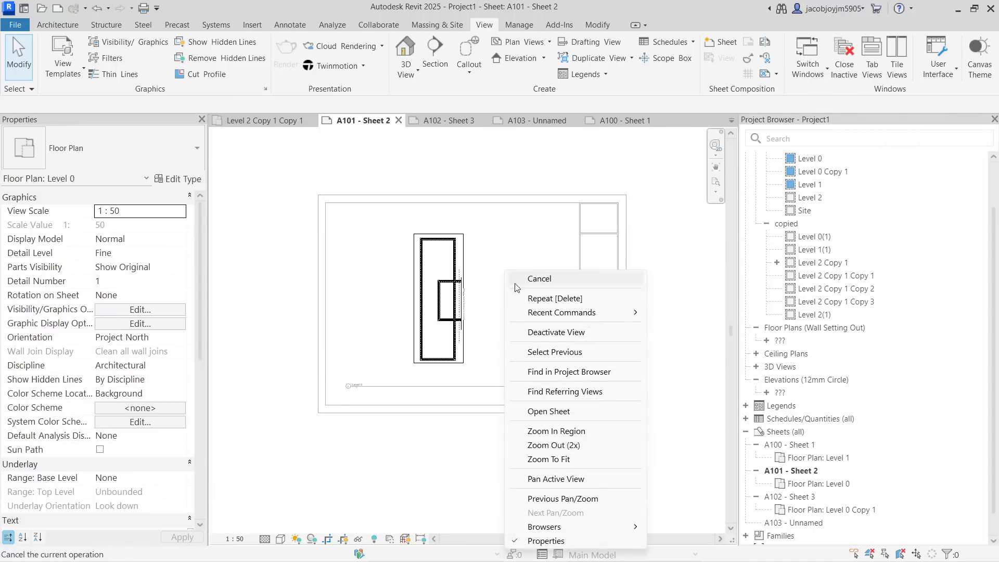
left_click(541, 331)
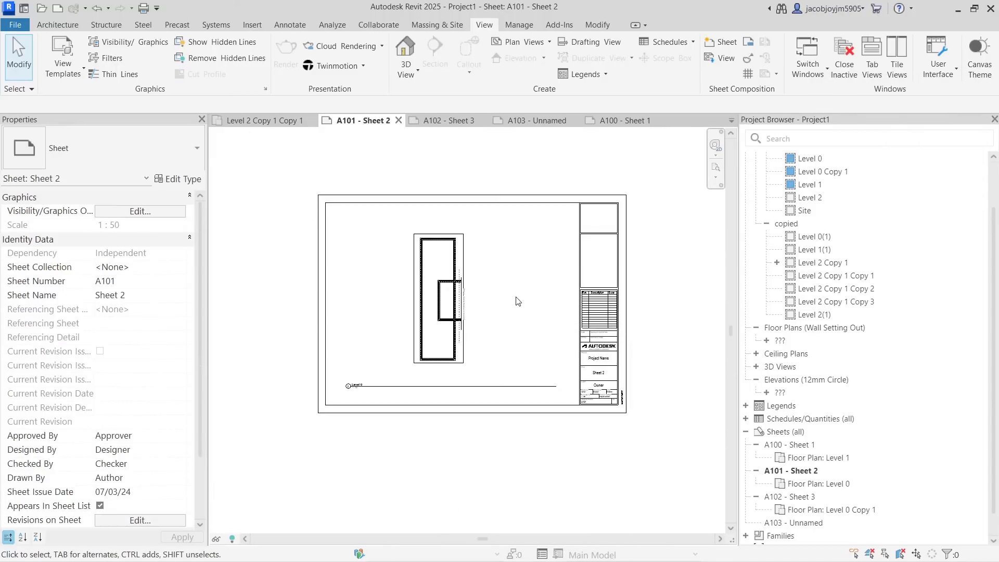
left_click(750, 58)
left_click_drag(590, 67, 645, 120)
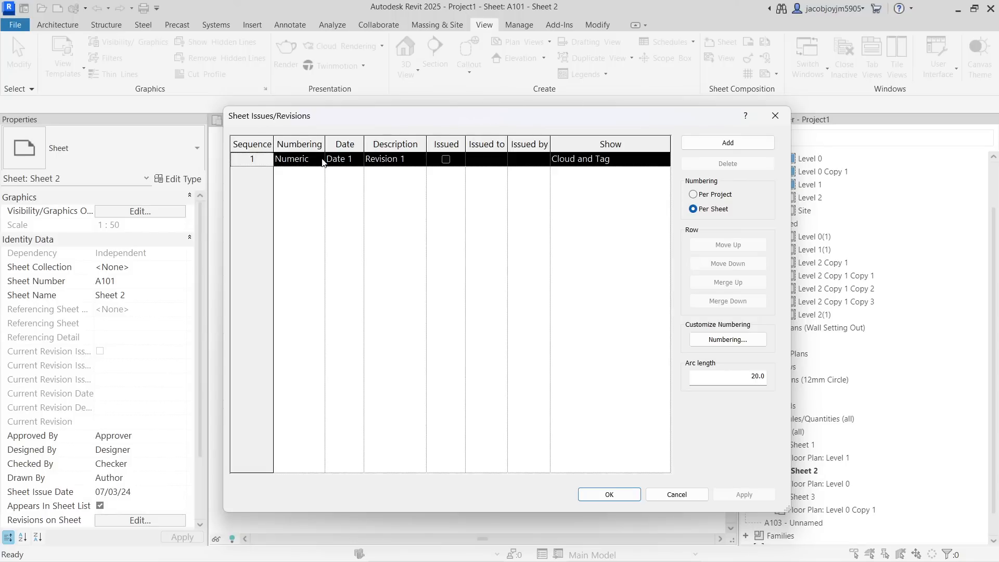
Examine the description, numbering choices and date field of the first revision in the revision table.
left_click(414, 159)
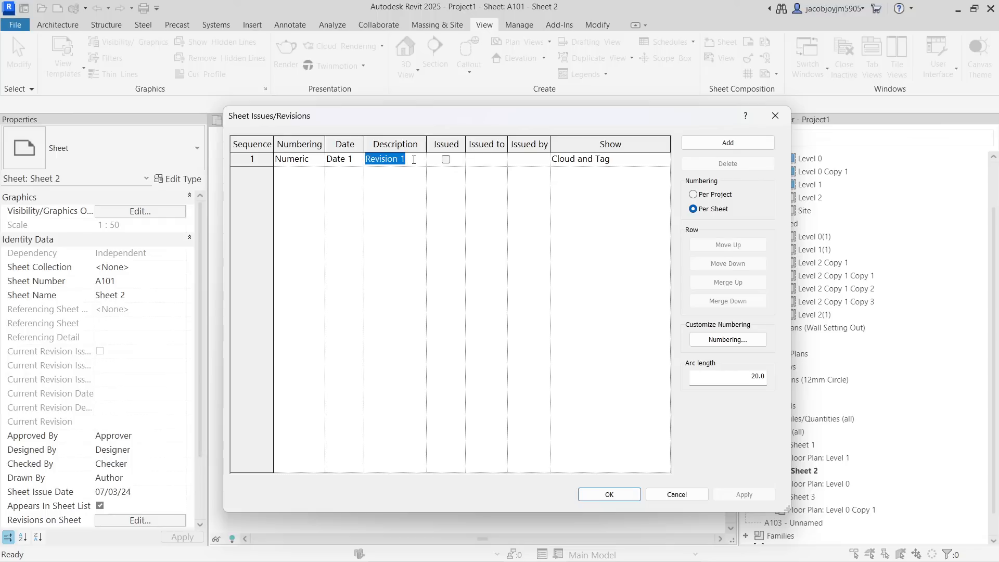
left_click_drag(549, 125, 566, 99)
left_click(334, 139)
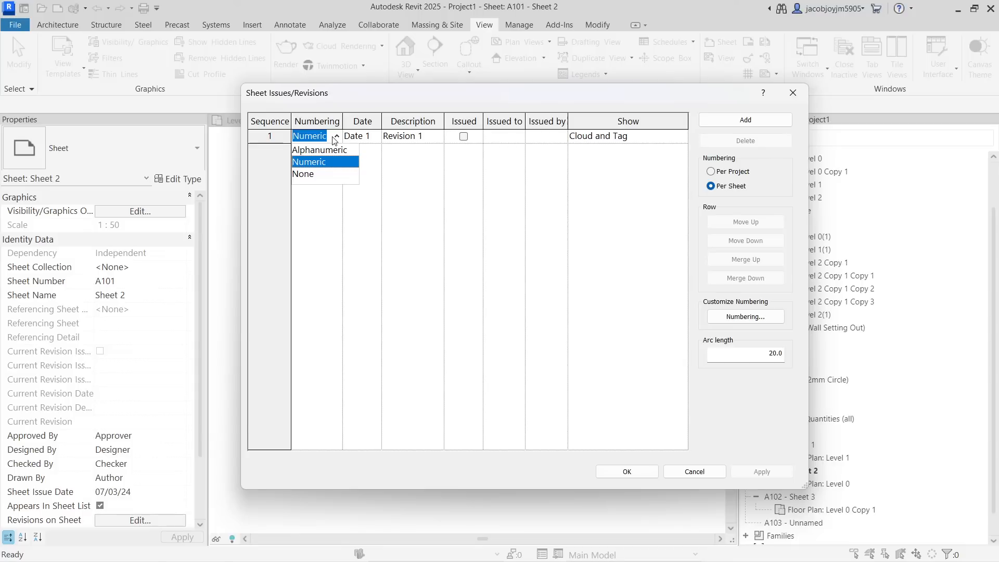
left_click(335, 138)
left_click(364, 137)
double_click(368, 136)
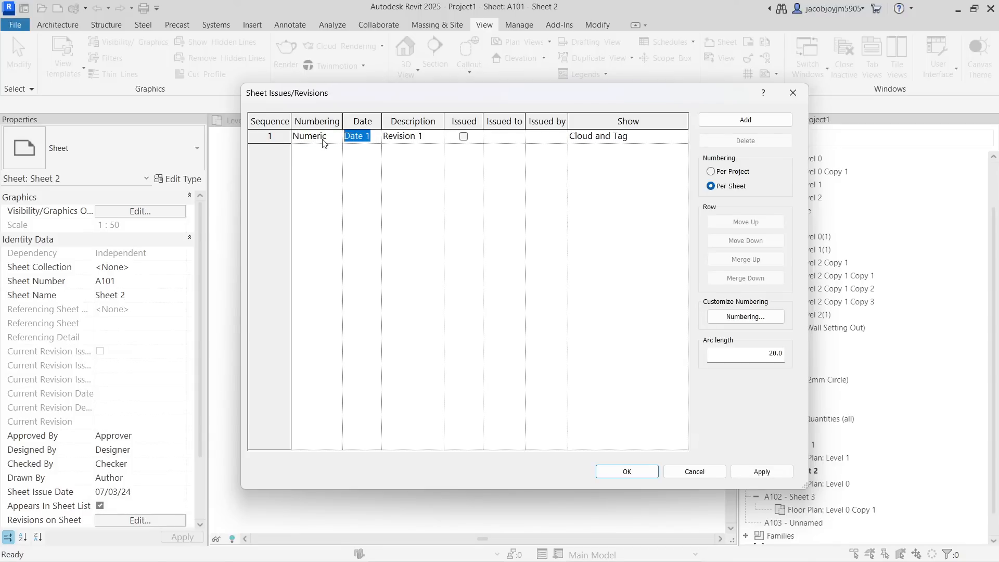
Set the first revision's date to 24/07/03, its Issued to field to client 1 and its Issued by field to org 1.
type("24/07/03")
left_click(429, 135)
left_click_drag(429, 135, 368, 137)
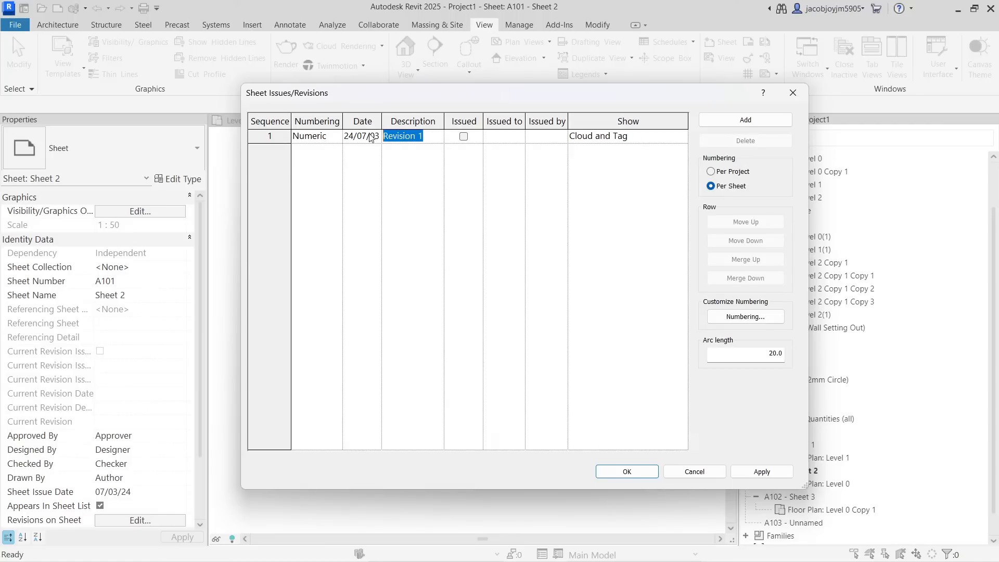
left_click(509, 137)
type("client 1")
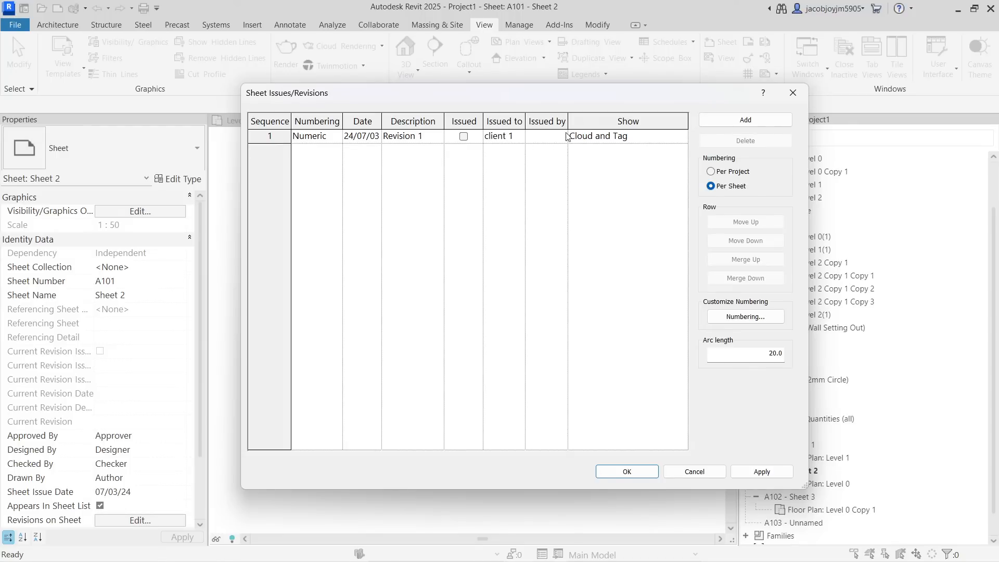
left_click(544, 137)
type("org 1")
Review the revision's Show options, keep Cloud and Tag, and accept the Sheet Issues/Revisions settings.
left_click(631, 137)
left_click(683, 137)
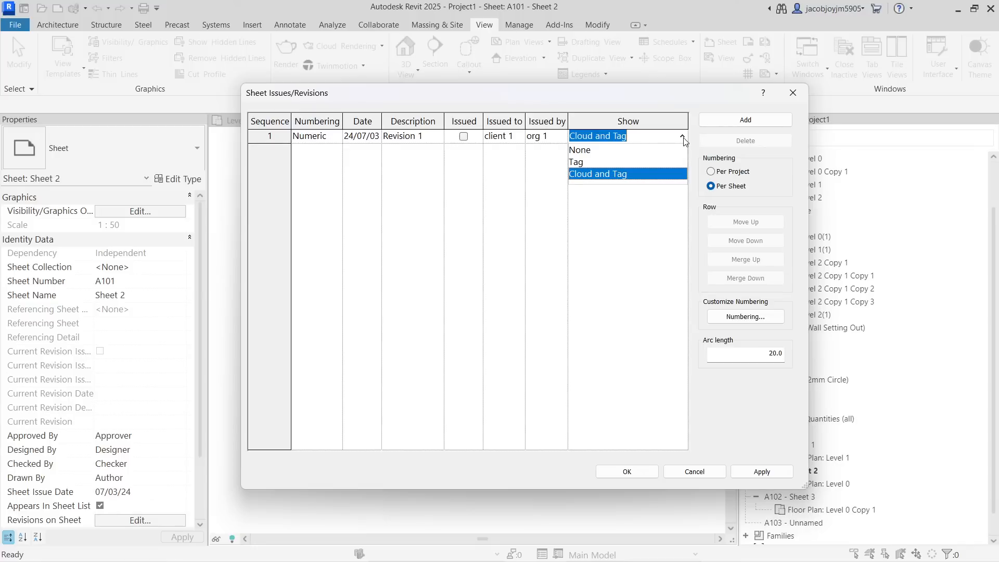
left_click(683, 137)
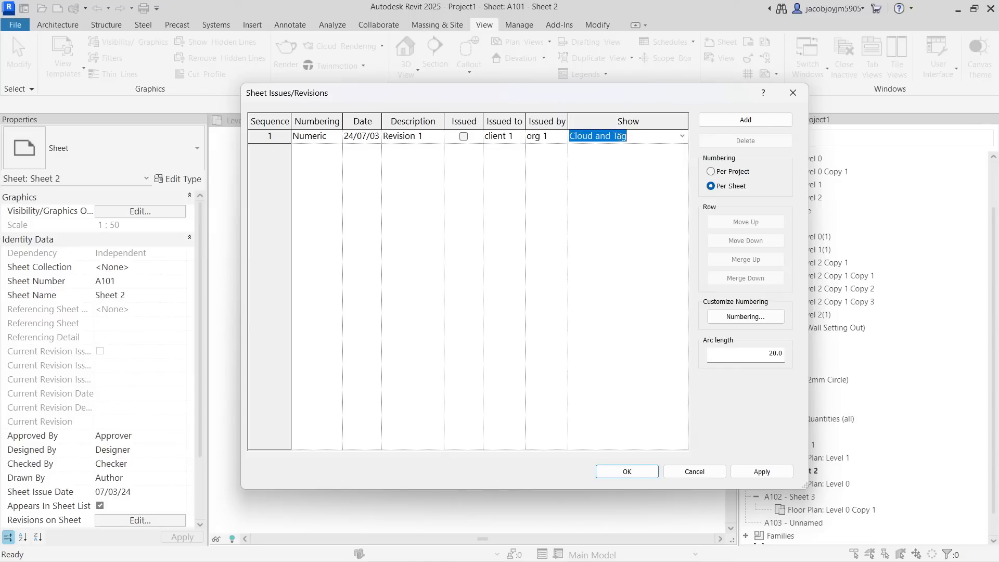
left_click(626, 471)
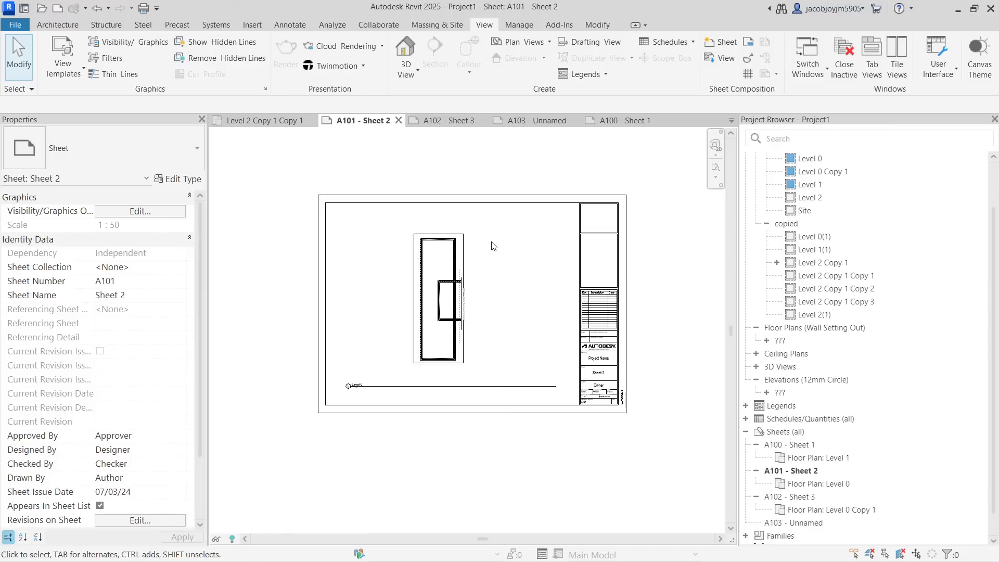
Move the Level 0 viewport to the upper-left corner of sheet A101's drawing area and activate its view.
left_click(460, 253)
left_click_drag(457, 255, 380, 238)
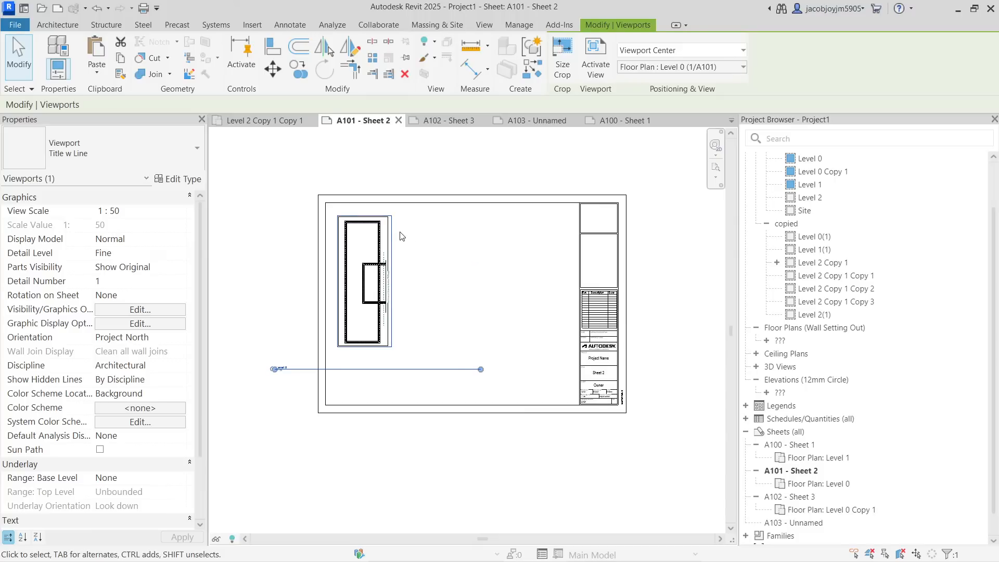
double_click(355, 229)
scroll(338, 225, "up", 2)
scroll(338, 225, "up", 3)
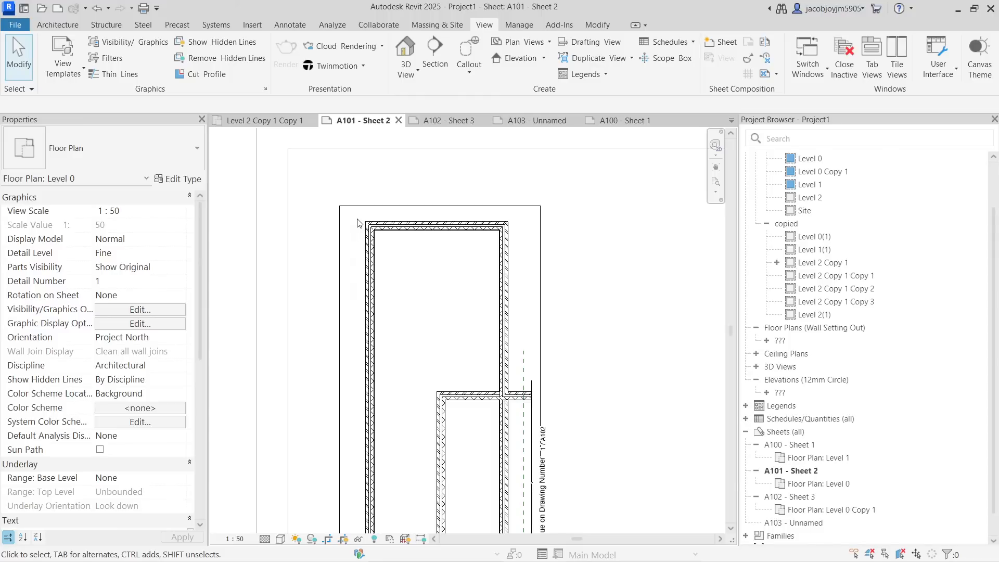
Draw a rectangular revision cloud about 5700 by 1700 around the upper end of the Level 0 plan and finish the sketch.
left_click(290, 25)
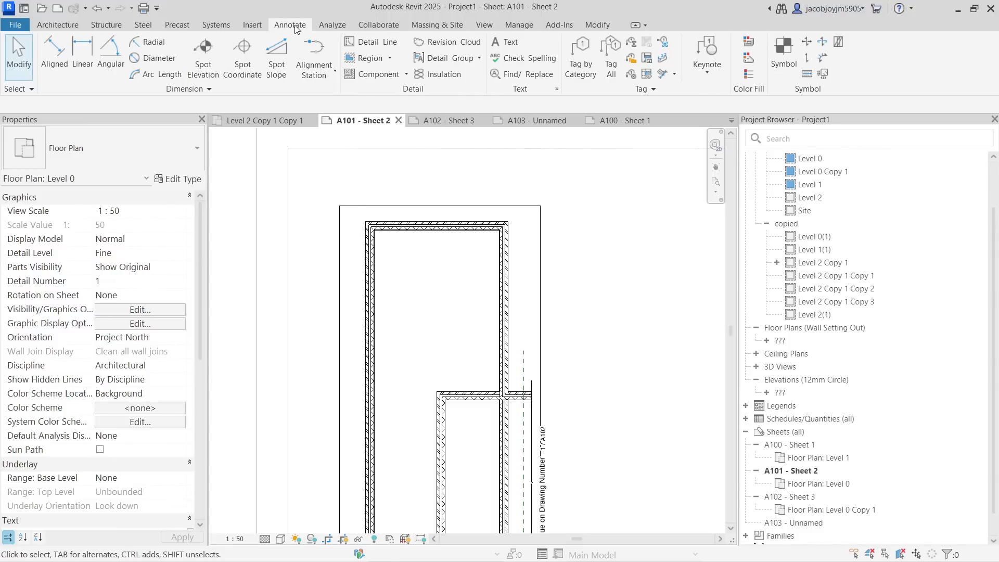
left_click(451, 43)
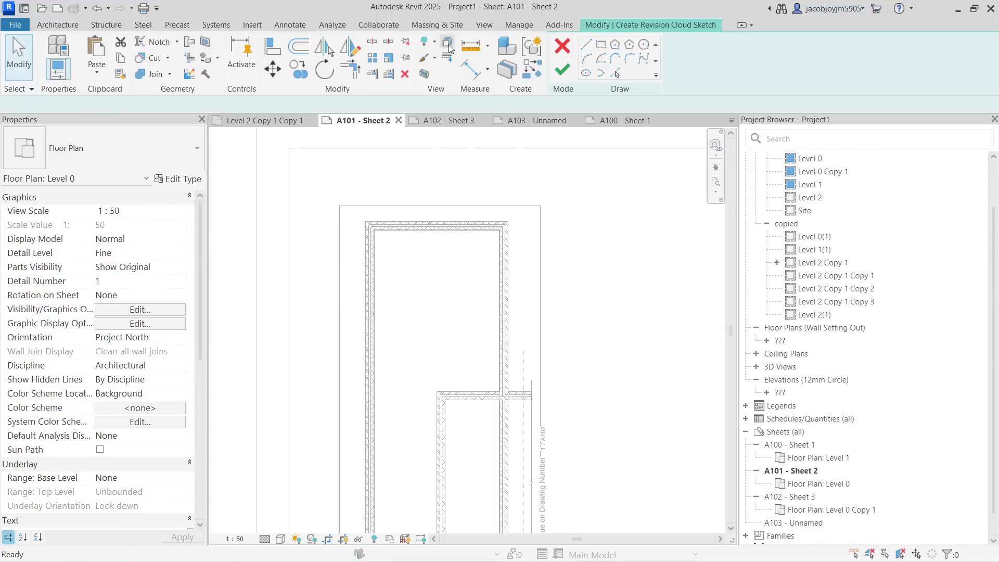
left_click(602, 47)
left_click(354, 210)
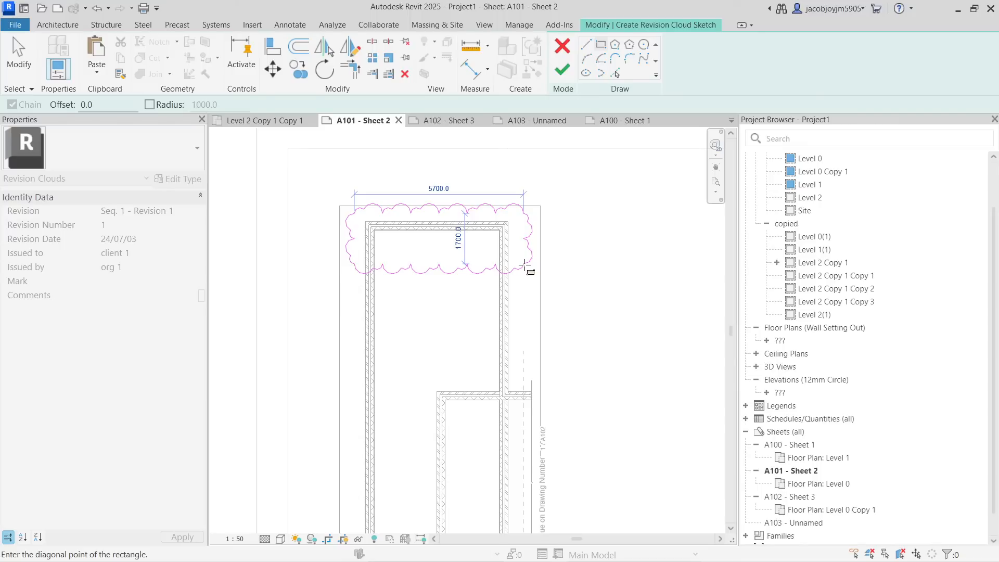
left_click(524, 264)
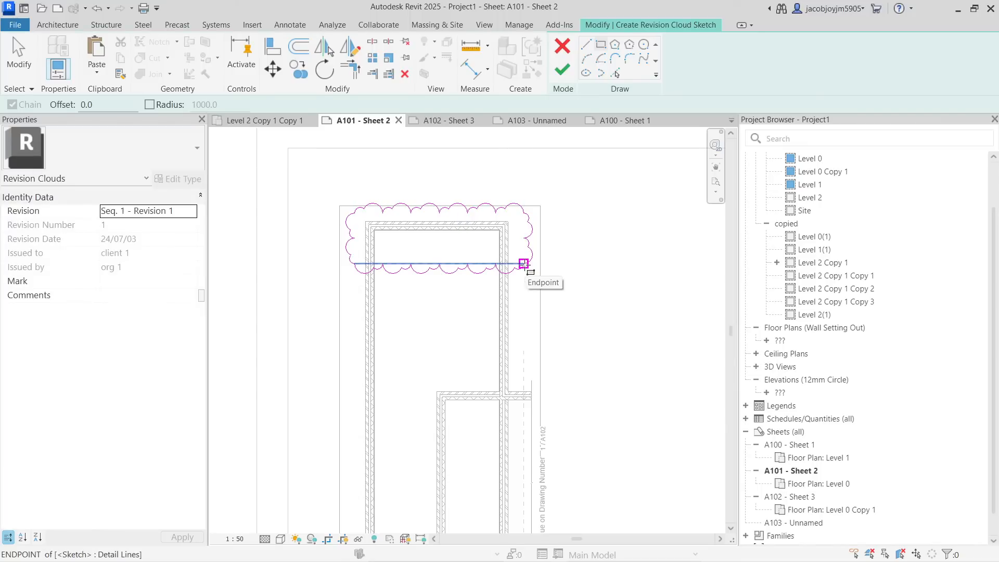
left_click(563, 69)
left_click(575, 227)
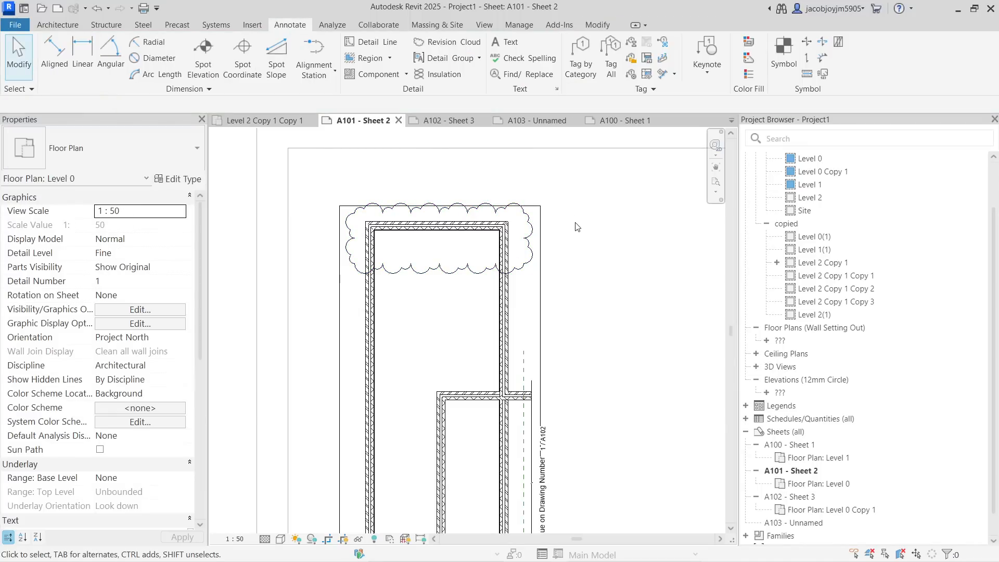
Check which revision is assigned to the new revision cloud, keeping the Level 0 view active.
left_click(524, 232)
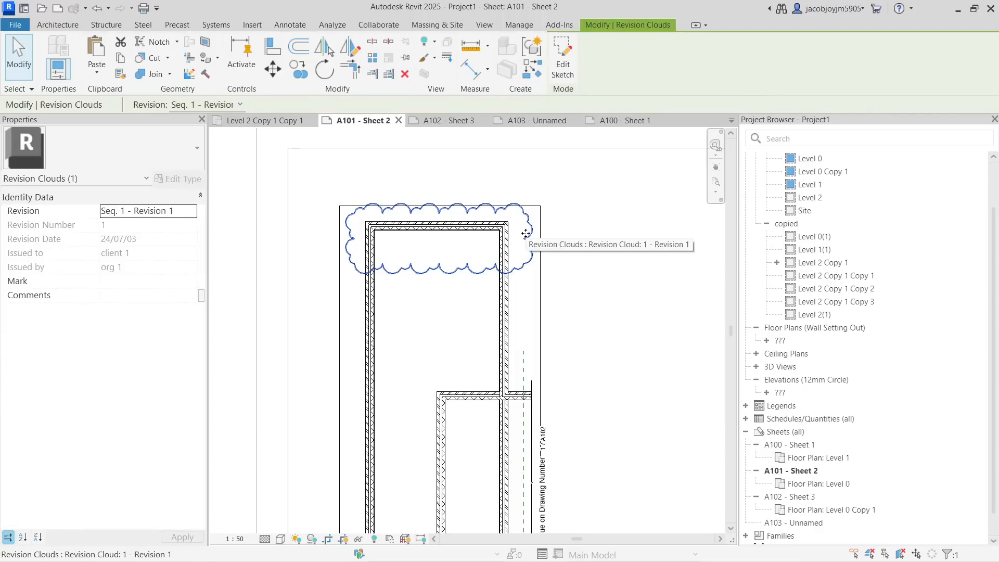
scroll(526, 234, "down", 2)
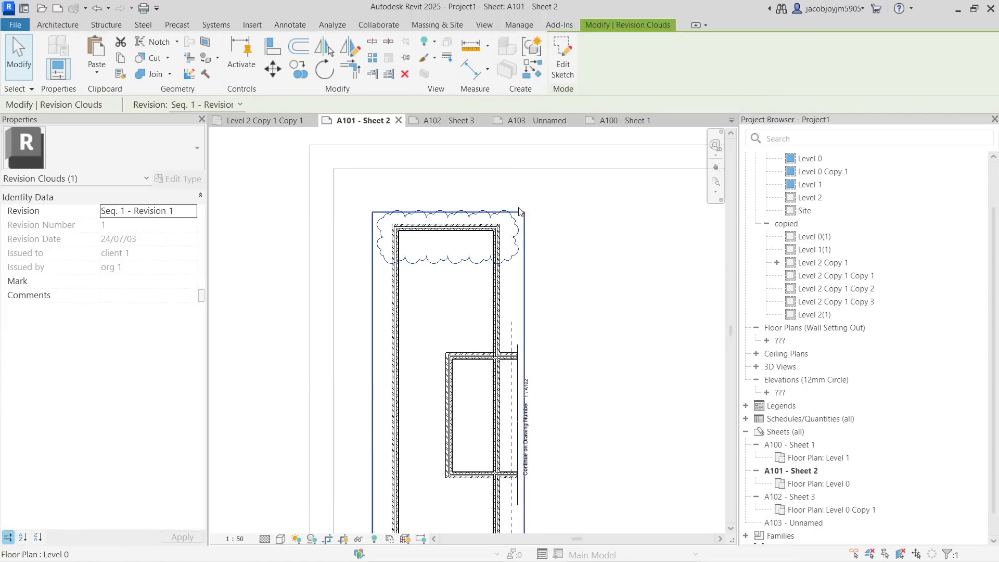
left_click(542, 250)
scroll(408, 229, "down", 2)
scroll(363, 264, "down", 3)
right_click(518, 192)
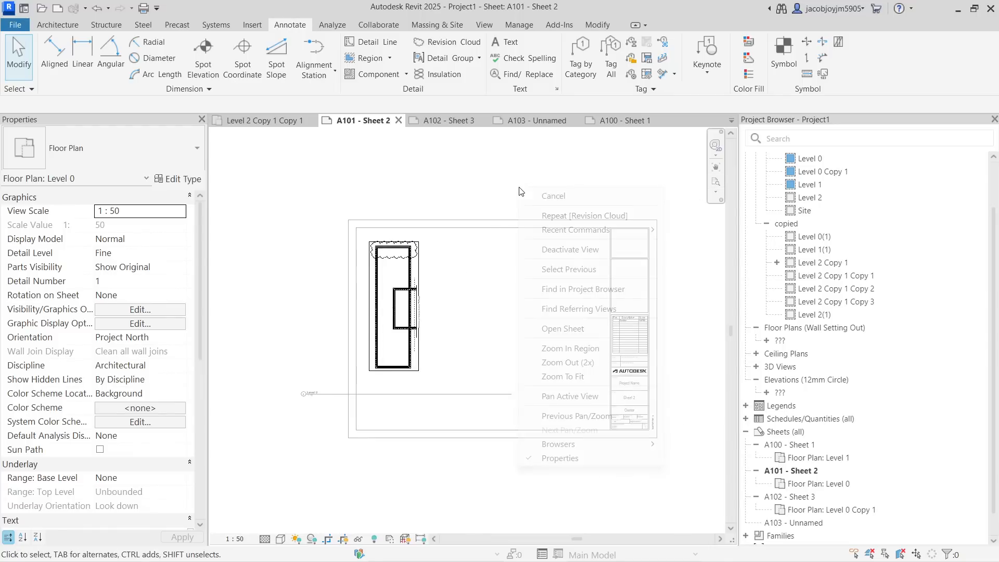
left_click(452, 265)
Tag the revision cloud by category with a leader, placing the tag just below the cloud's lower edge.
scroll(401, 263, "up", 4)
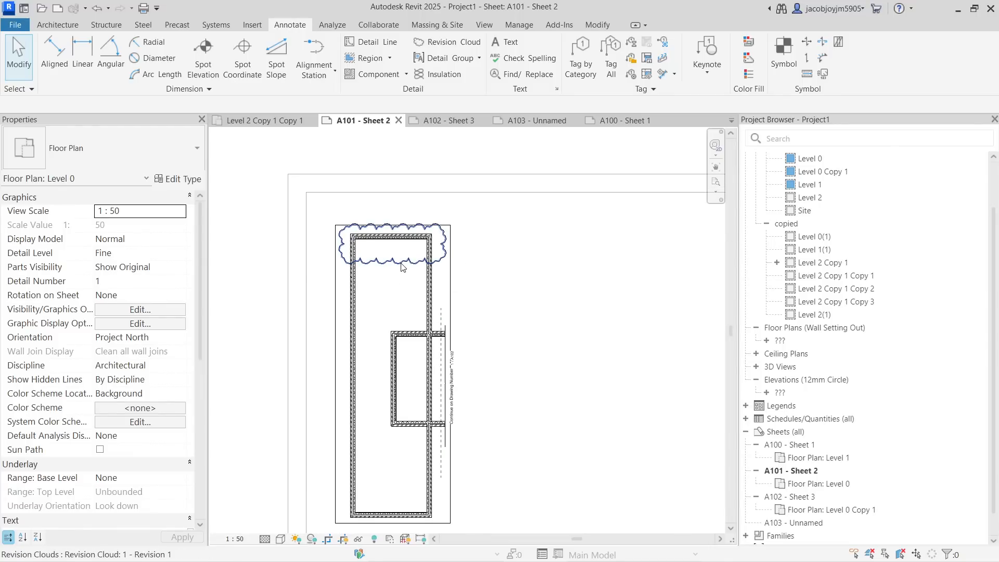
left_click(588, 68)
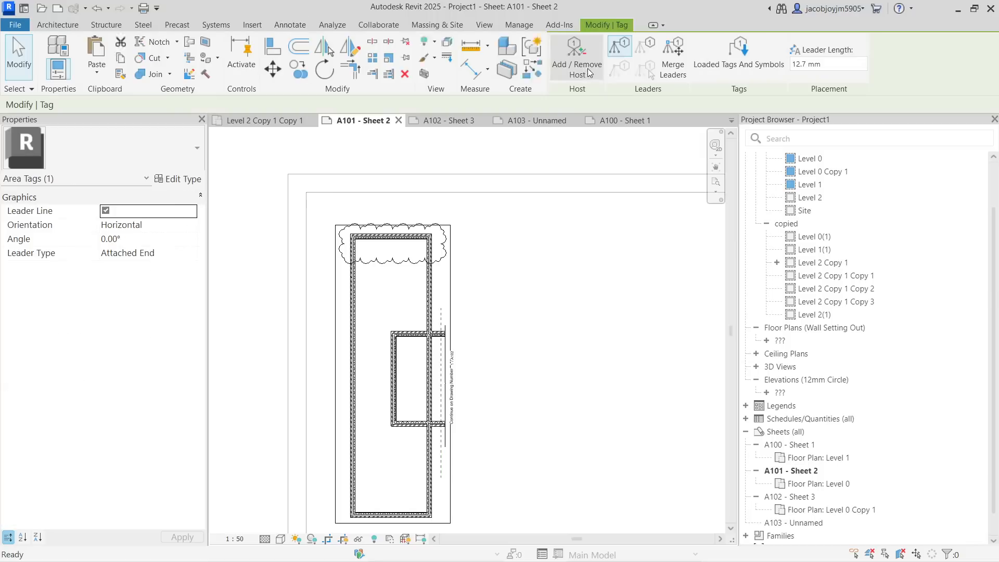
scroll(401, 281, "up", 2)
scroll(401, 286, "up", 3)
left_click(402, 281)
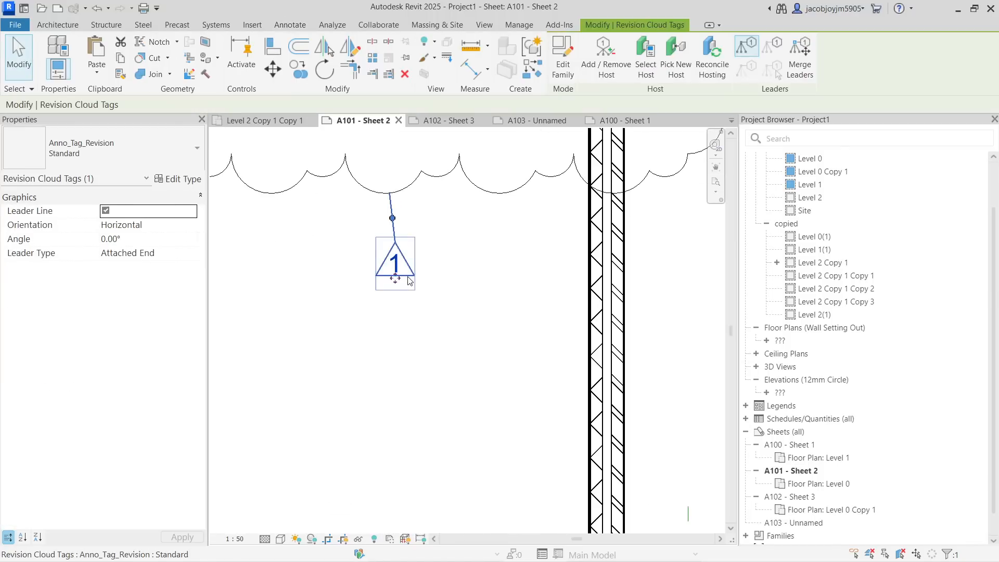
left_click(462, 263)
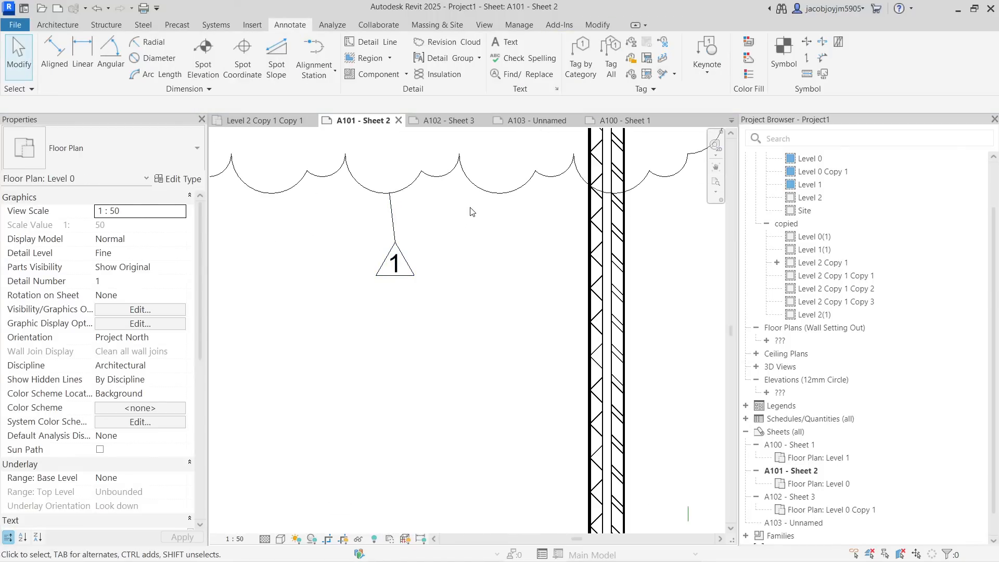
Locate the M_Revision Tag family in the US Annotations library folder, preview it and close the dialog without loading it.
left_click(253, 25)
left_click(518, 69)
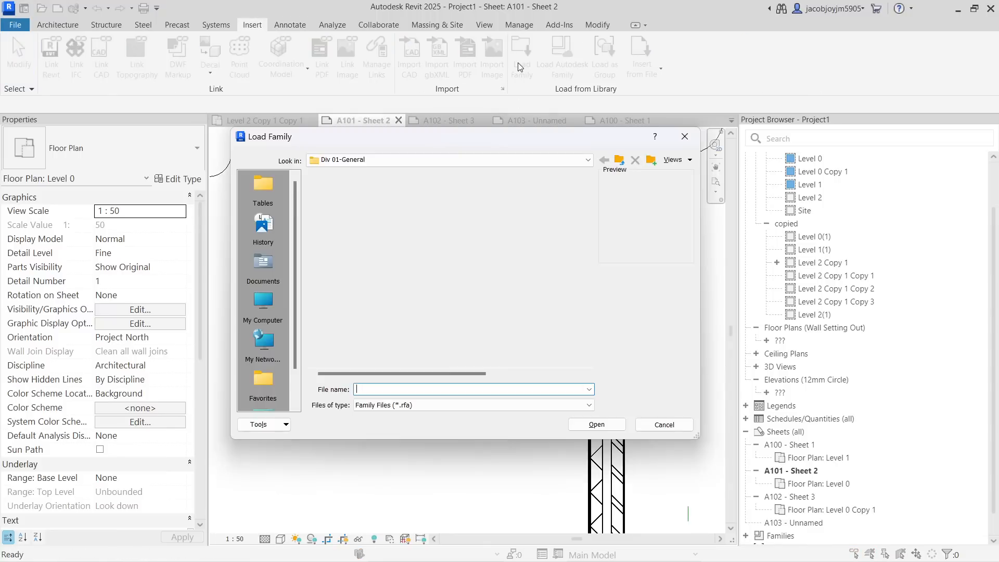
left_click(622, 163)
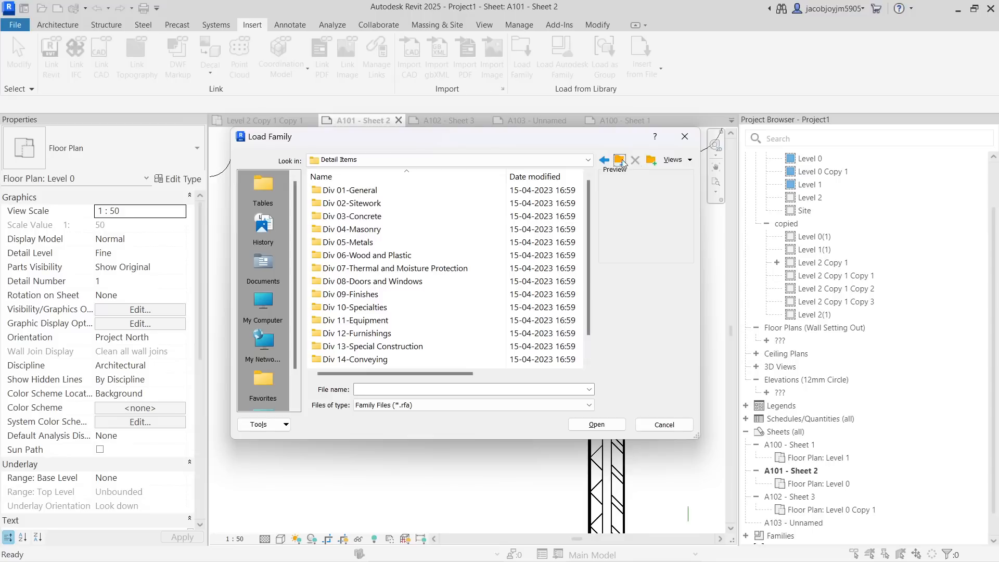
left_click(618, 161)
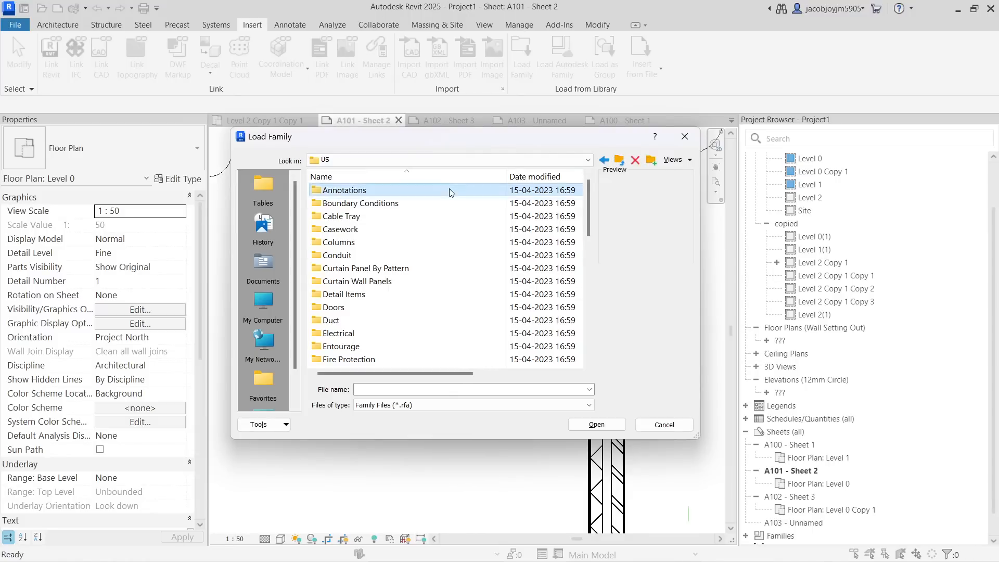
double_click(451, 192)
scroll(451, 193, "down", 3)
scroll(428, 282, "down", 6)
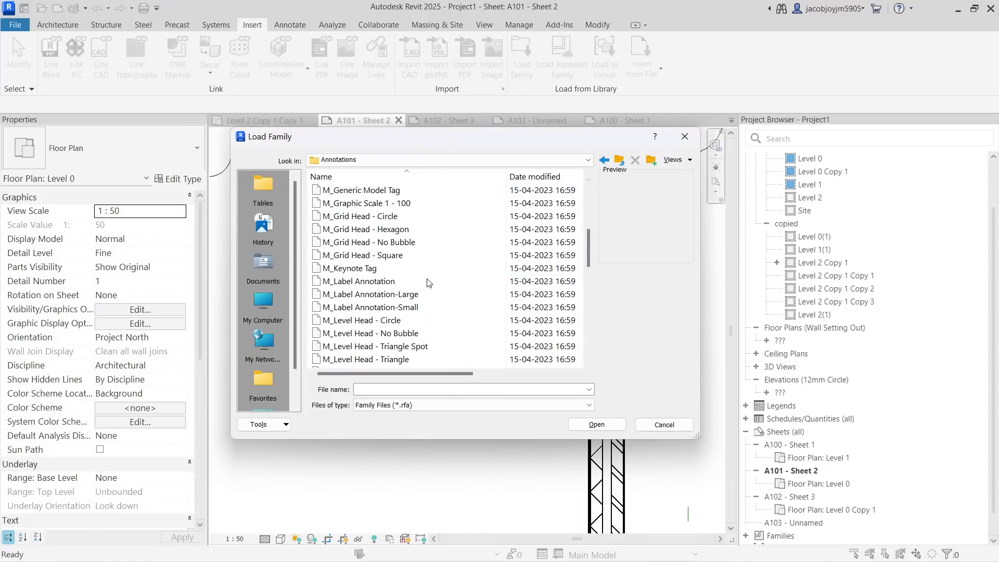
scroll(429, 283, "down", 2)
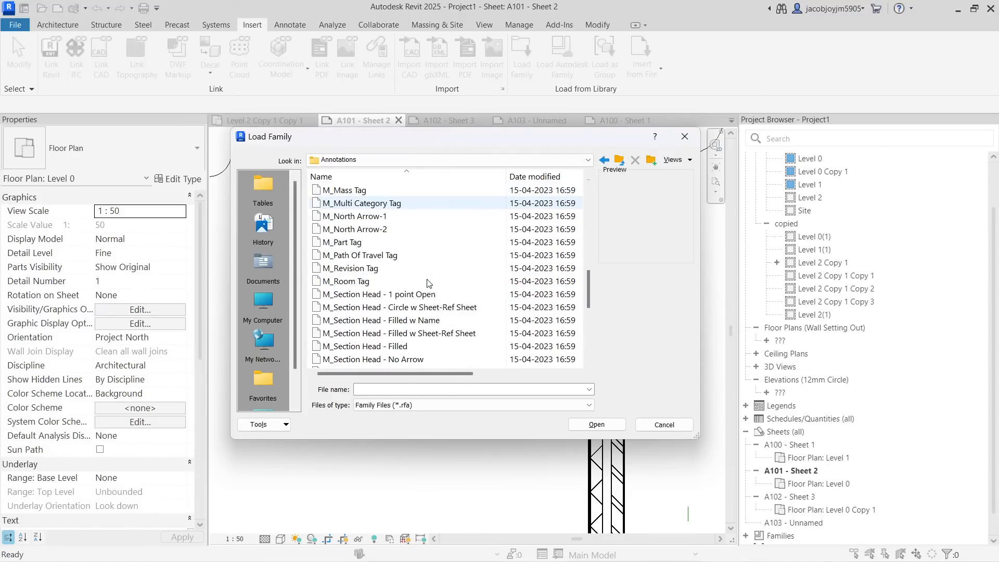
left_click(388, 269)
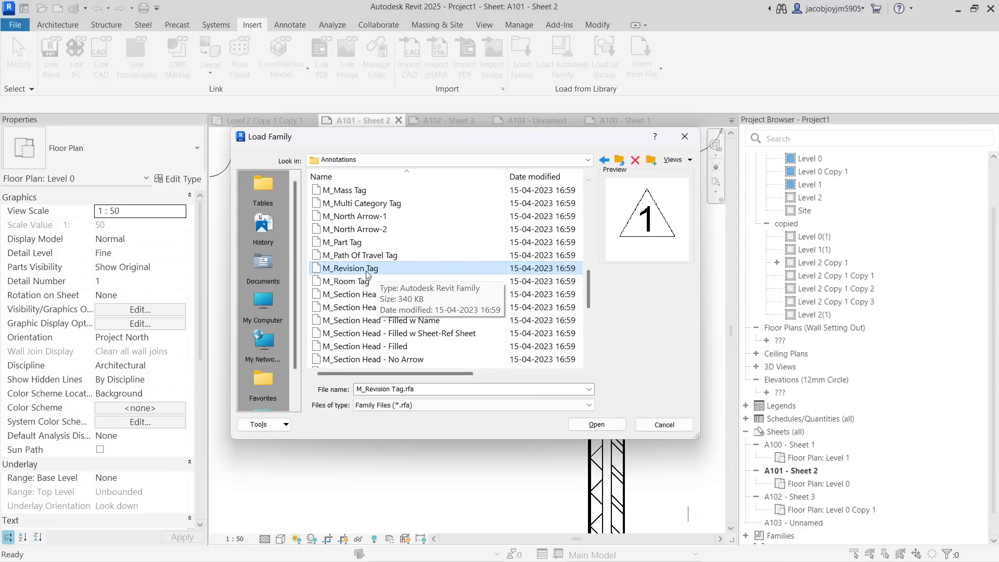
left_click(685, 136)
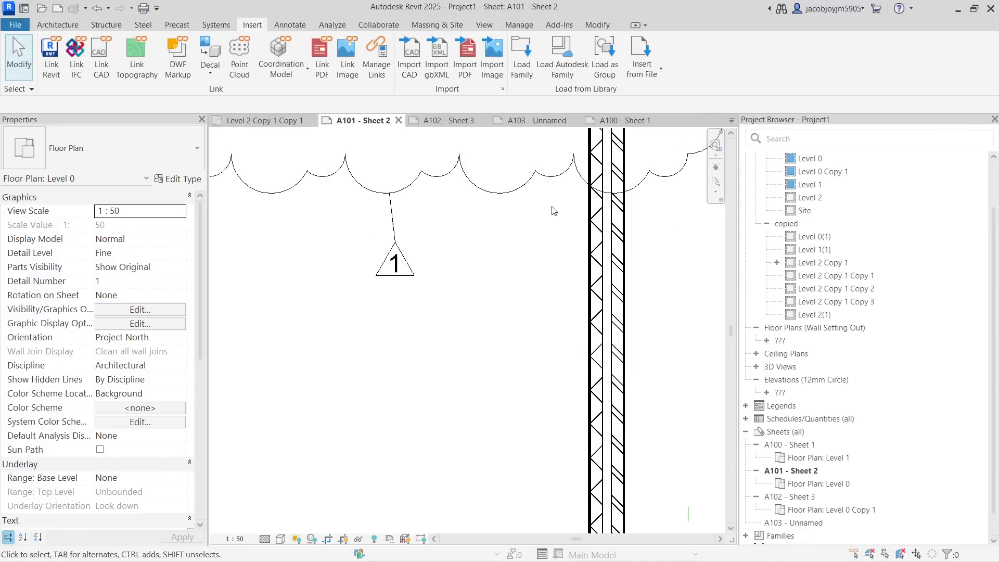
Deactivate the Level 0 view and examine the revision schedule in sheet A101's title block.
scroll(497, 268, "down", 4)
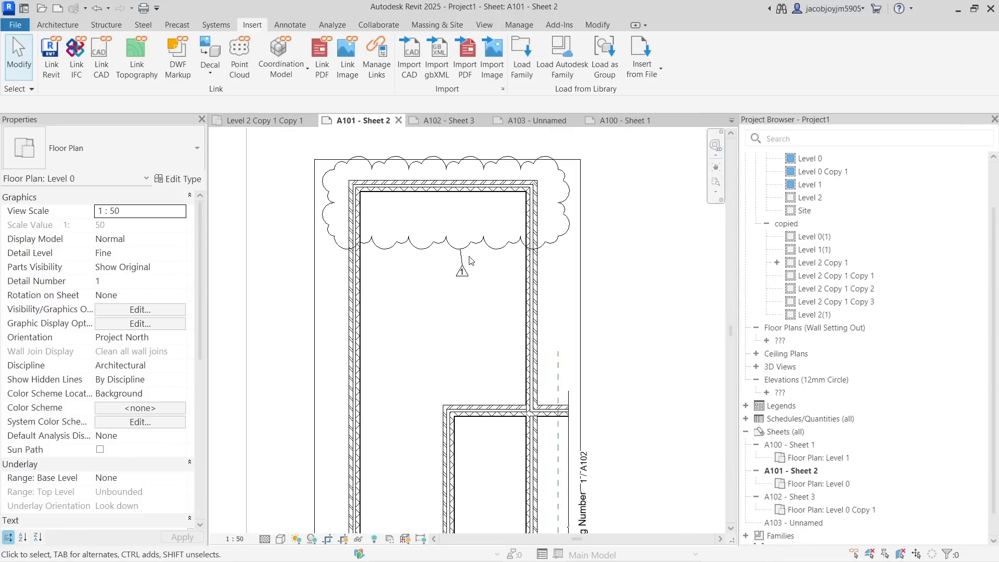
scroll(453, 276, "down", 4)
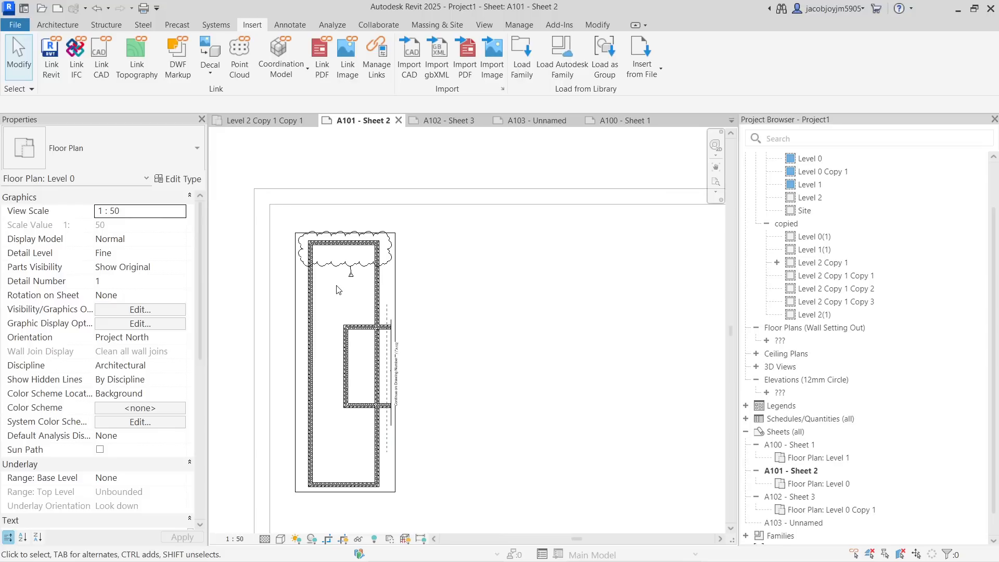
scroll(338, 290, "down", 2)
right_click(415, 213)
left_click(448, 274)
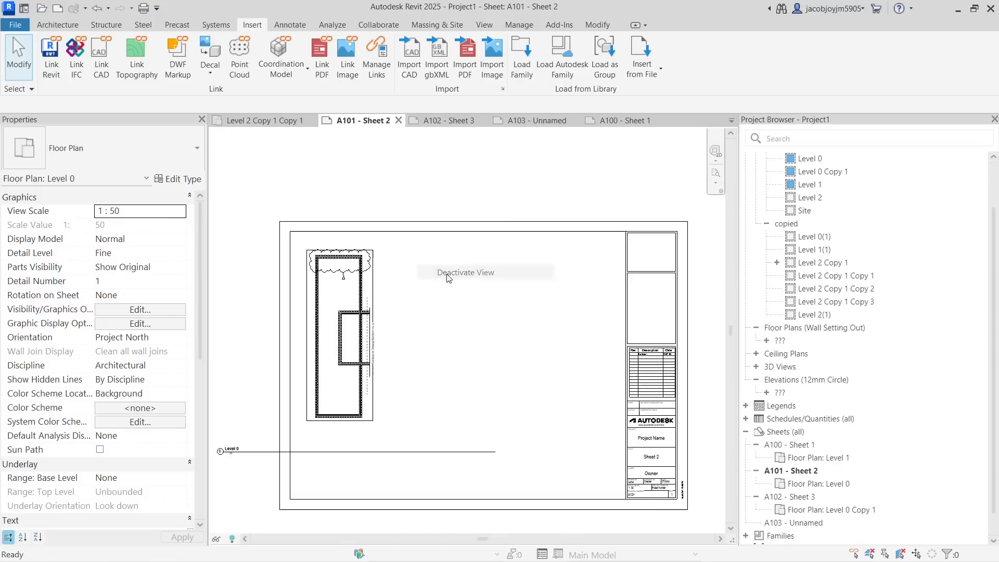
scroll(682, 360, "up", 1)
scroll(682, 360, "up", 4)
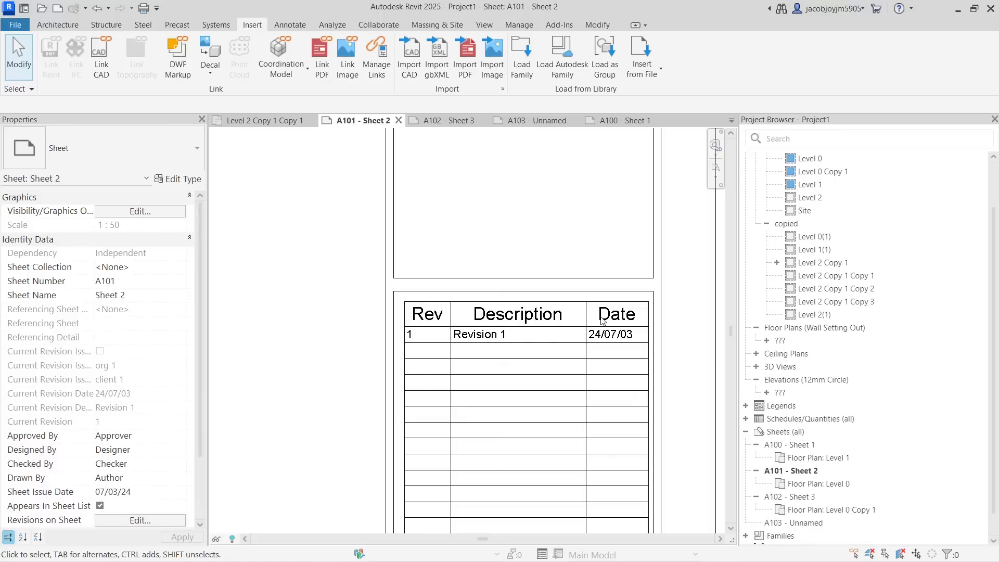
scroll(602, 319, "down", 5)
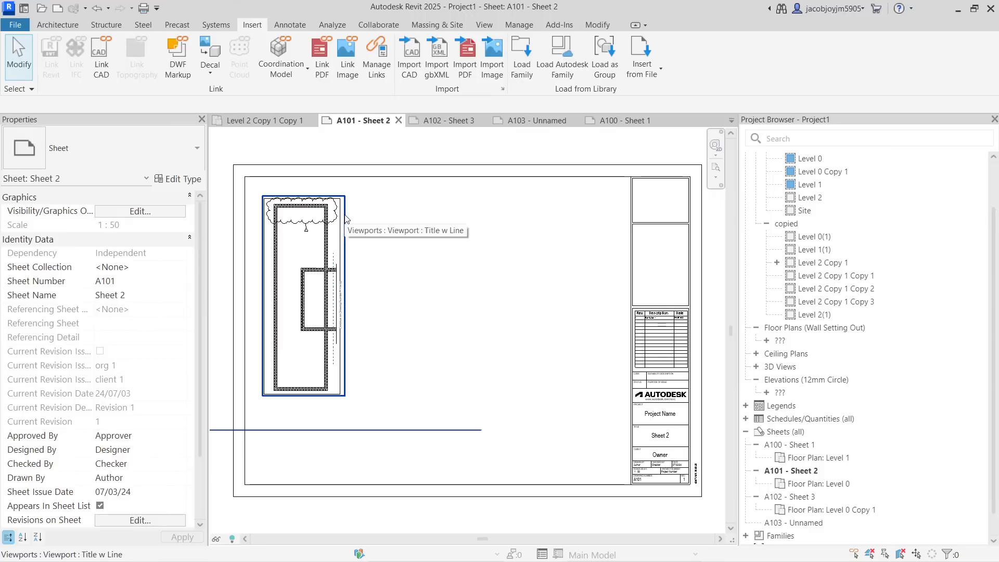
Mark Revision 1 as issued in the sheet issues/revisions settings and set its Show option to None.
left_click(484, 25)
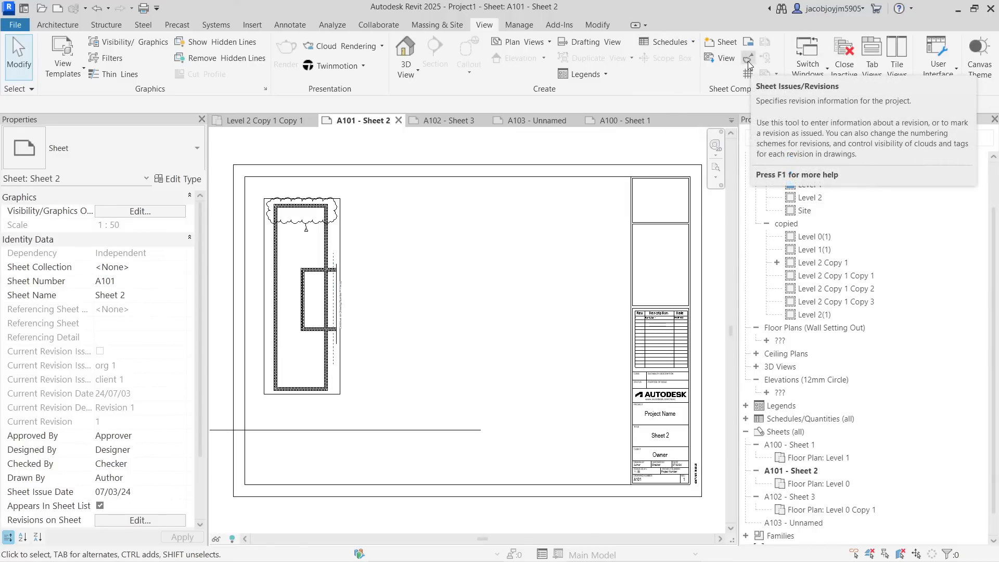
left_click(748, 61)
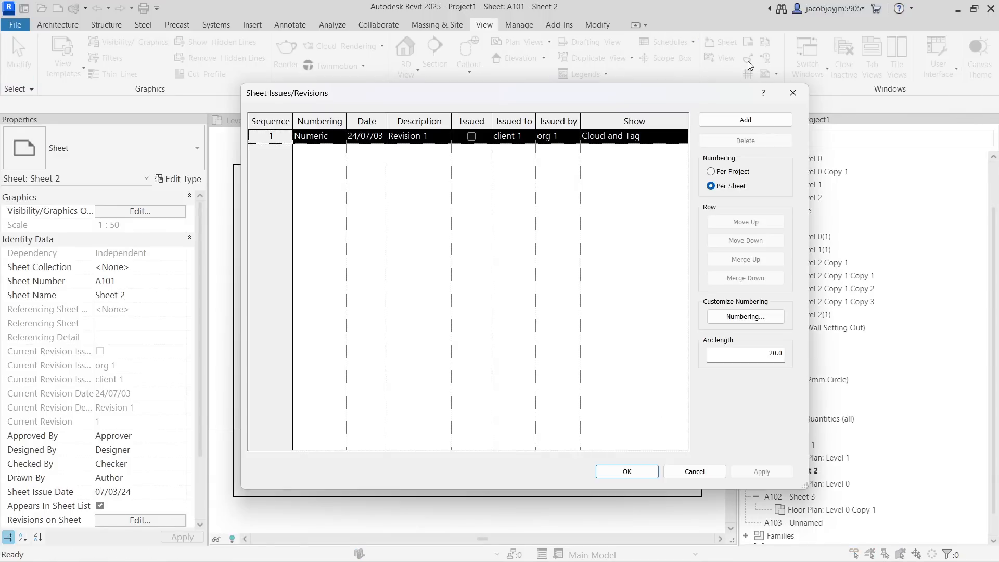
left_click(471, 136)
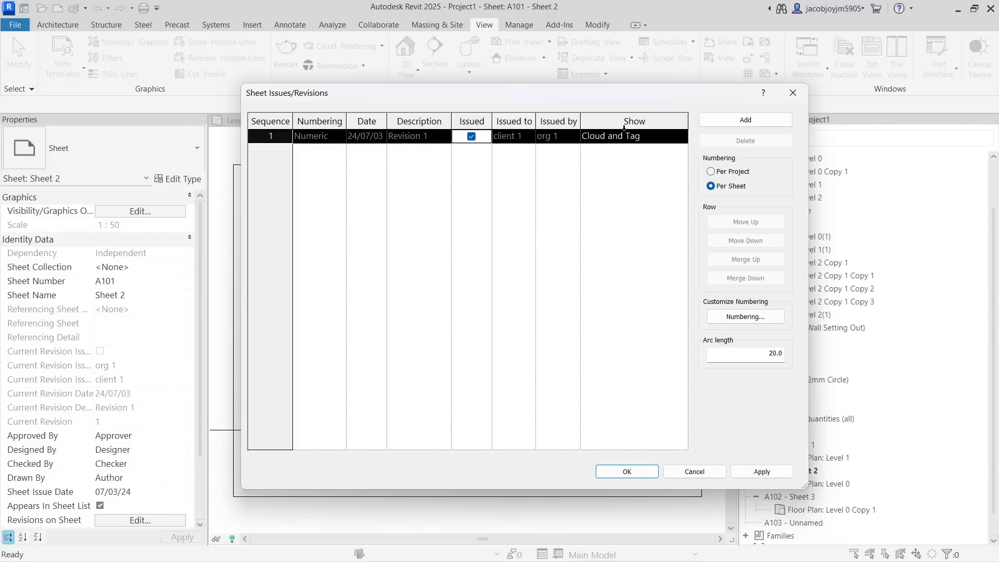
left_click(670, 137)
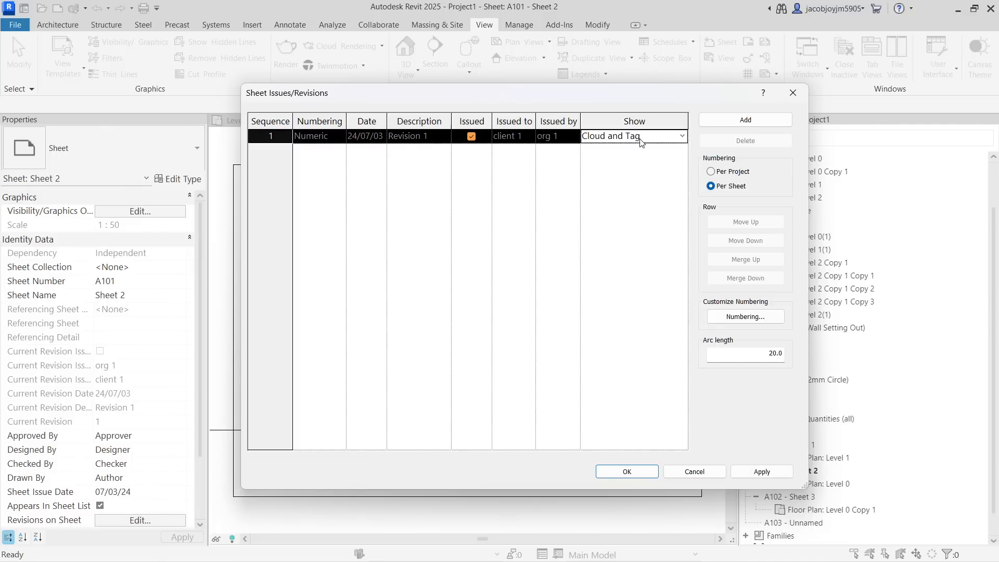
left_click(682, 138)
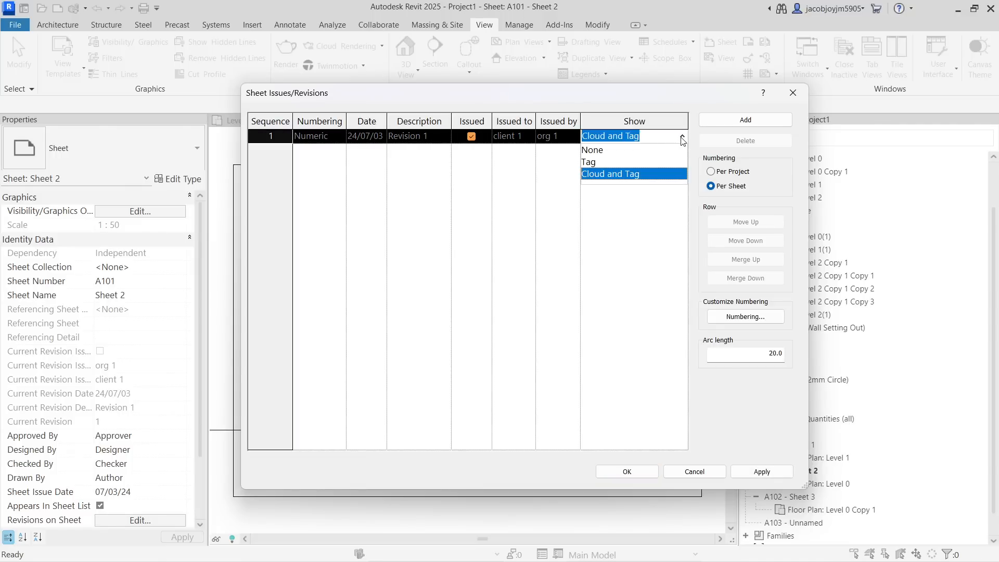
left_click(593, 150)
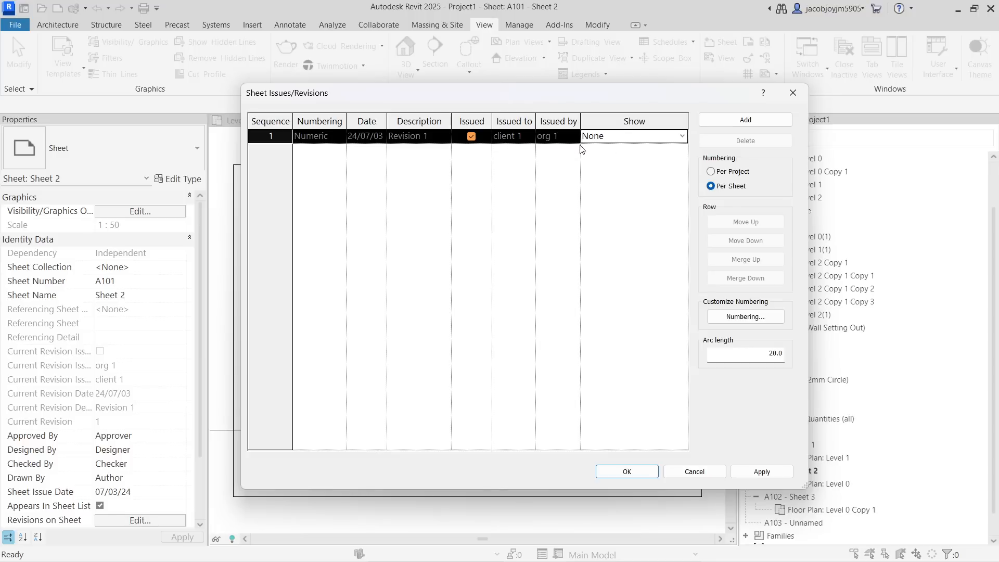
left_click(627, 471)
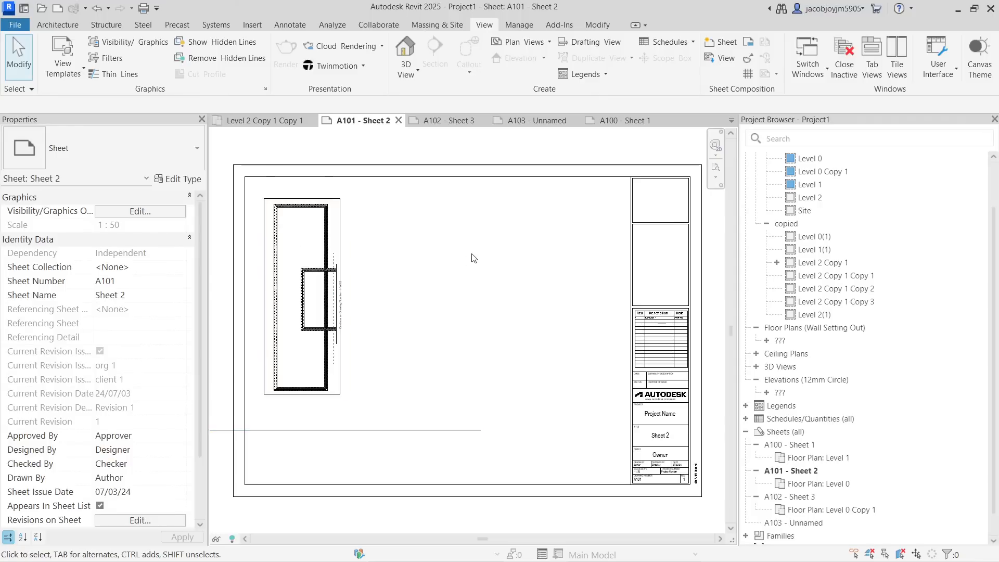
Shorten the Level 0 viewport's title line on sheet A101 to roughly the width of the title text.
scroll(473, 257, "down", 1)
left_click_drag(396, 387, 488, 369)
left_click(486, 404)
left_click(338, 287)
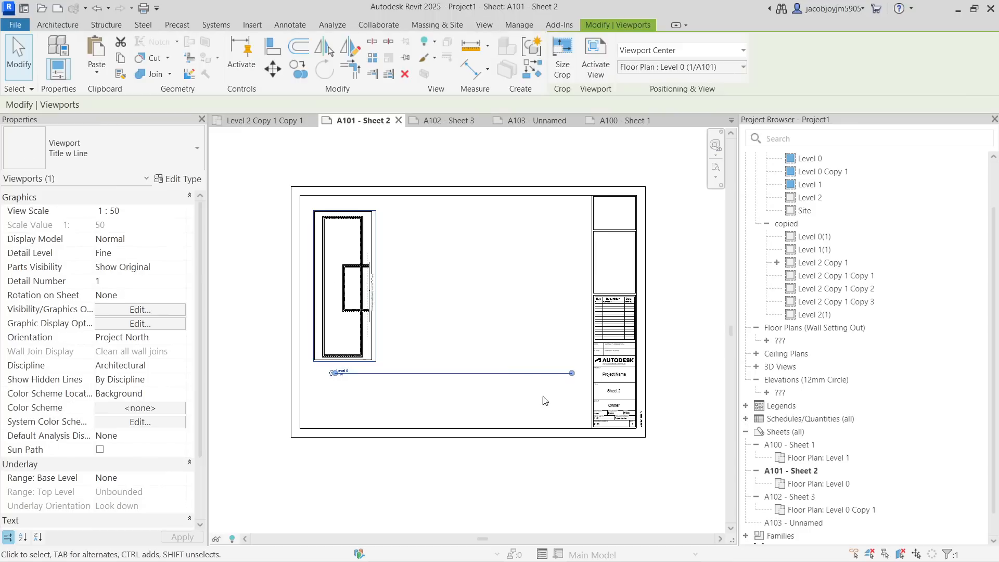
left_click(358, 401)
middle_click(369, 386)
middle_click(369, 386)
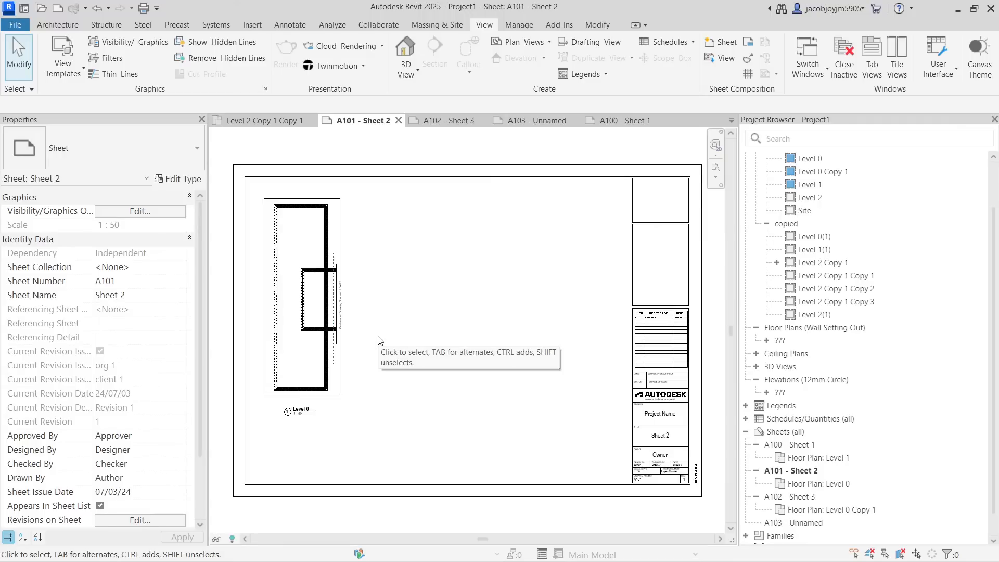
Set Revision 1's Show option back to Cloud and Tag in the sheet issues/revisions settings.
left_click(749, 57)
left_click(680, 140)
left_click(632, 173)
left_click(626, 472)
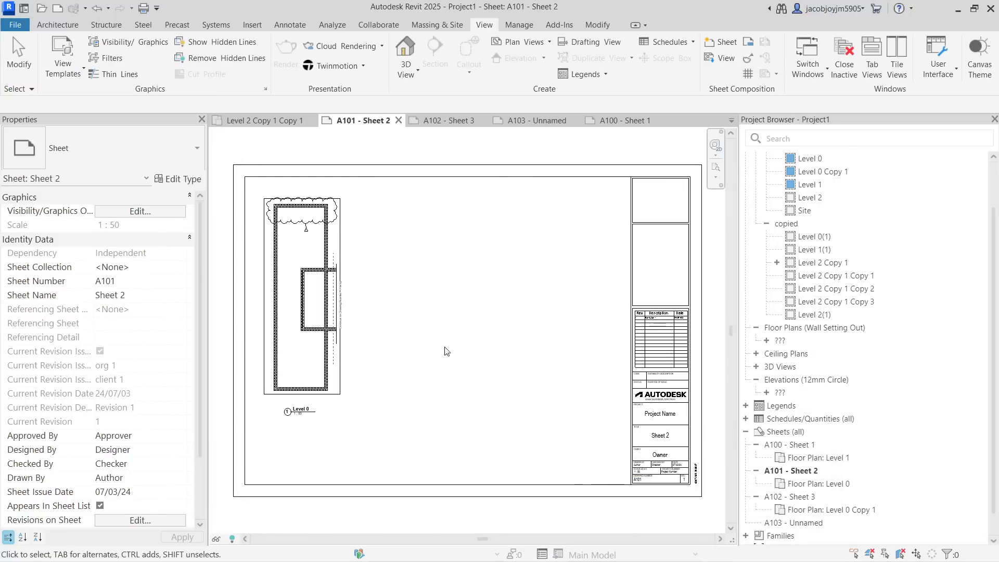
Activate the Level 0 view on the sheet and check whether the issued revision's cloud can be edited.
double_click(298, 227)
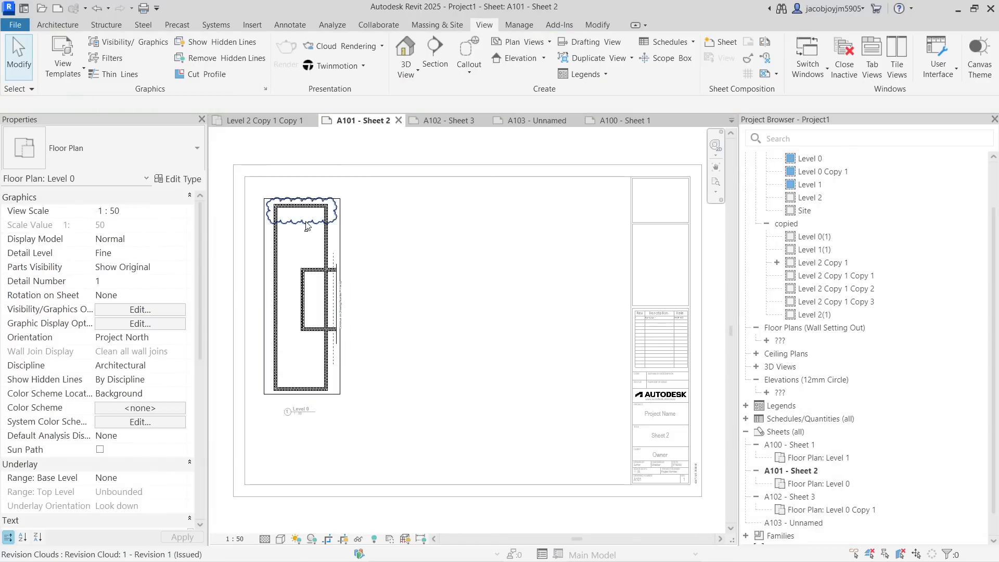
left_click(307, 223)
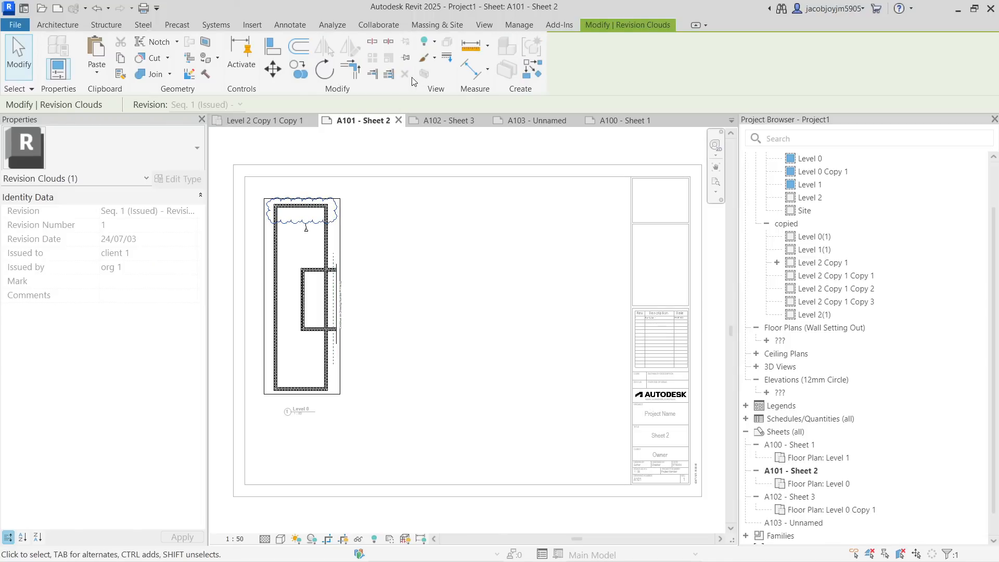
left_click(441, 250)
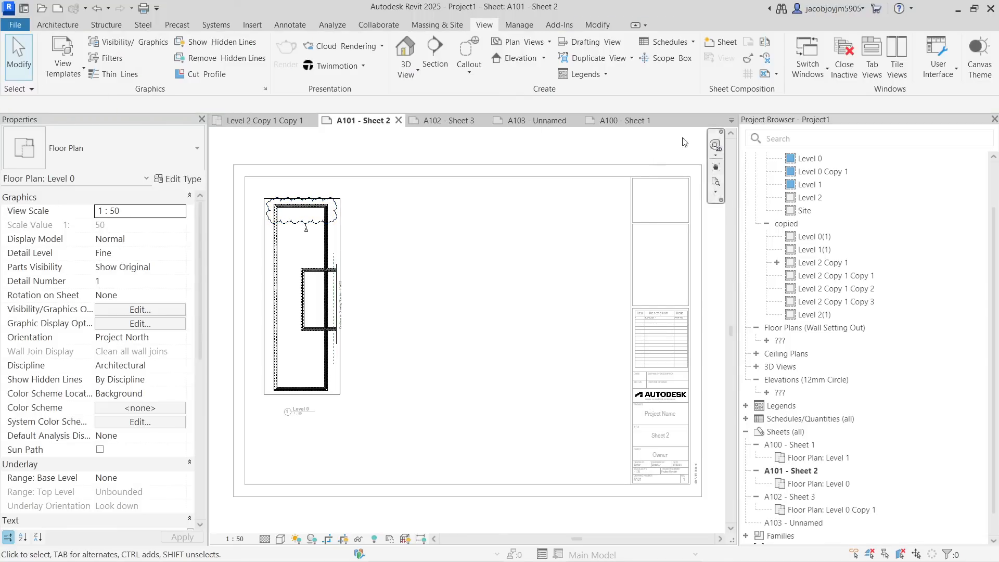
Remove the issued status from Revision 1 in the sheet issues/revisions settings.
left_click(686, 44)
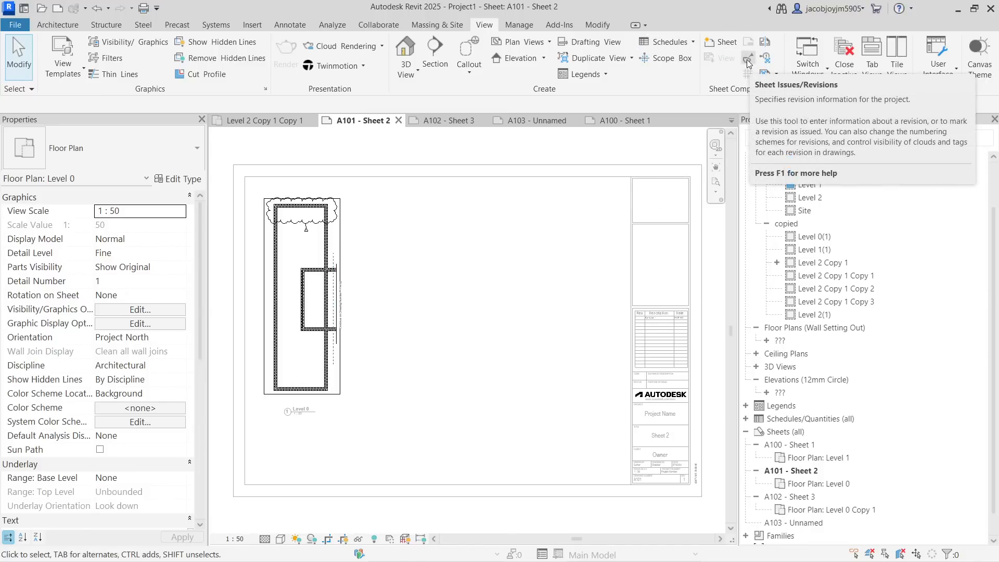
left_click(747, 59)
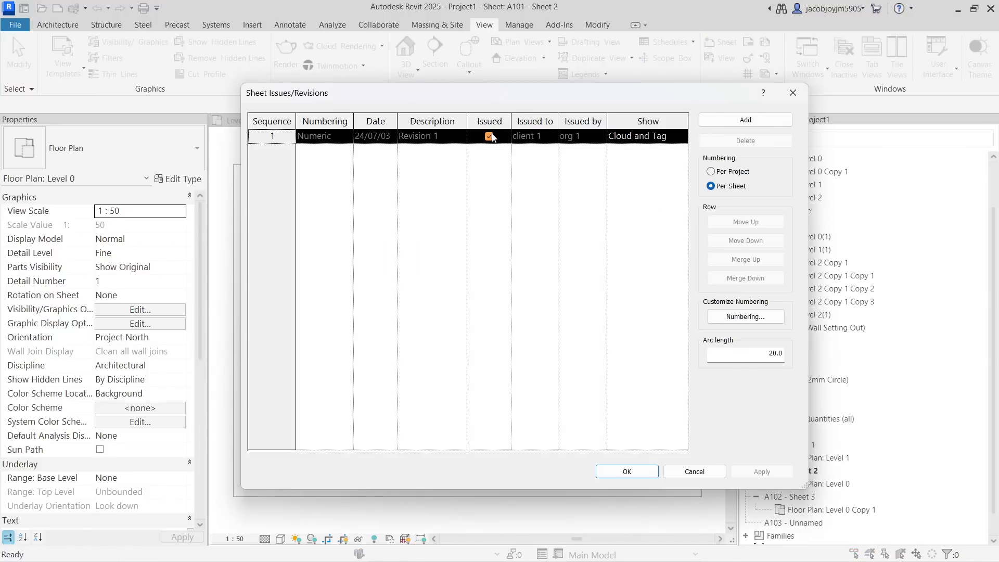
left_click(489, 136)
left_click(627, 472)
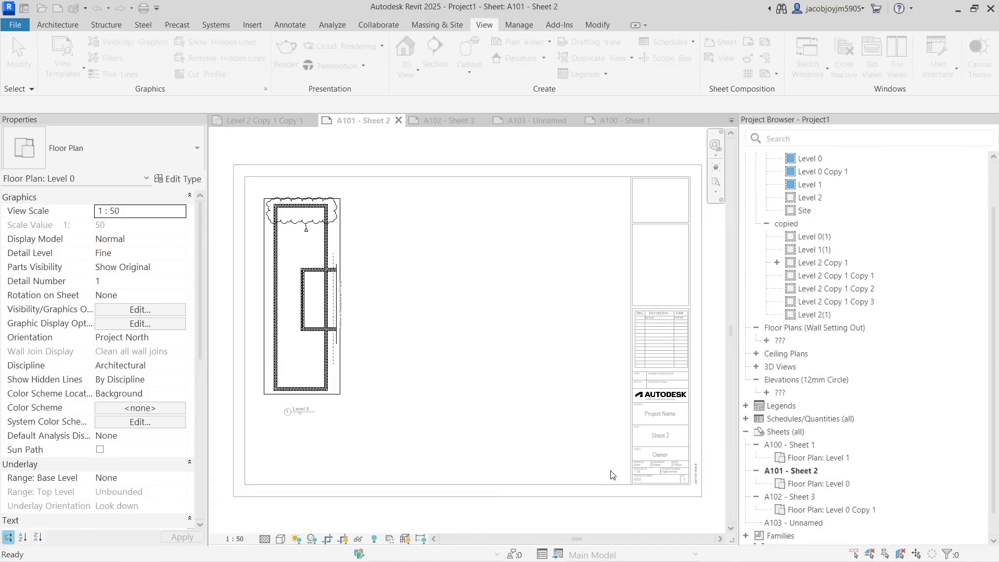
Check the revision cloud's properties and editing options with Revision 1 unissued, and leave it deselected.
left_click(301, 225)
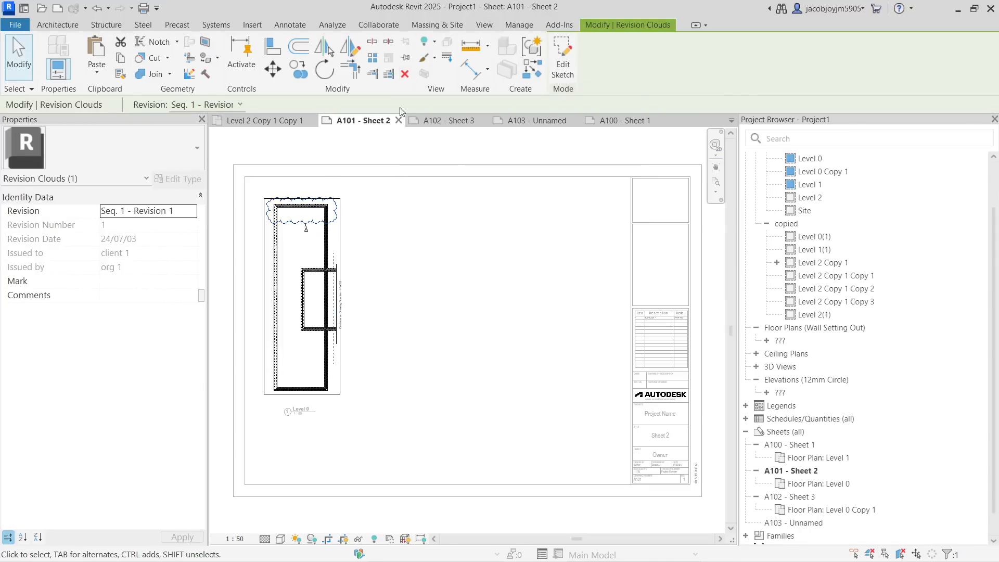
left_click(409, 221)
right_click(409, 221)
left_click(354, 218)
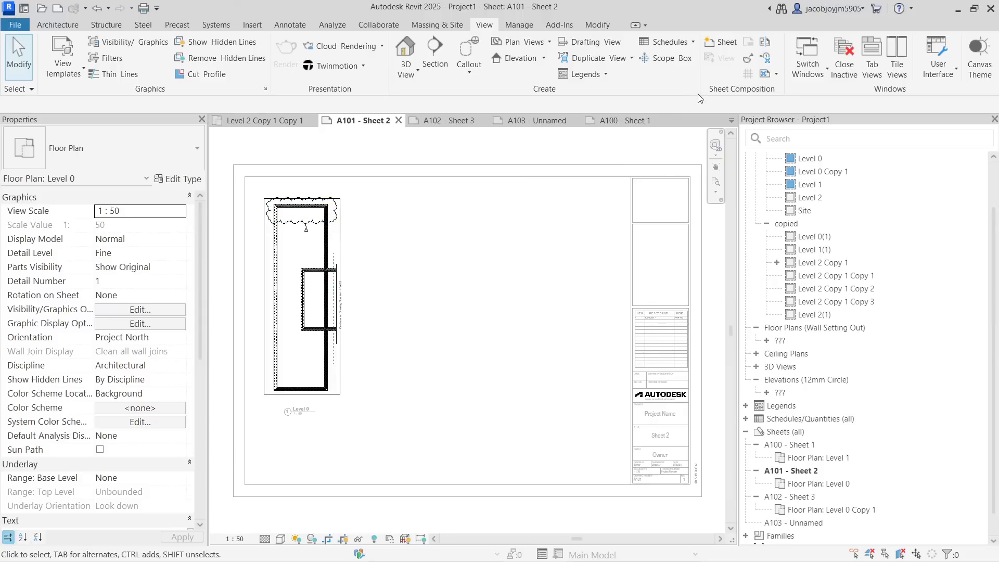
Hide Revision 1's cloud and tag by setting its Show option to None.
left_click(753, 58)
left_click(683, 137)
left_click(683, 136)
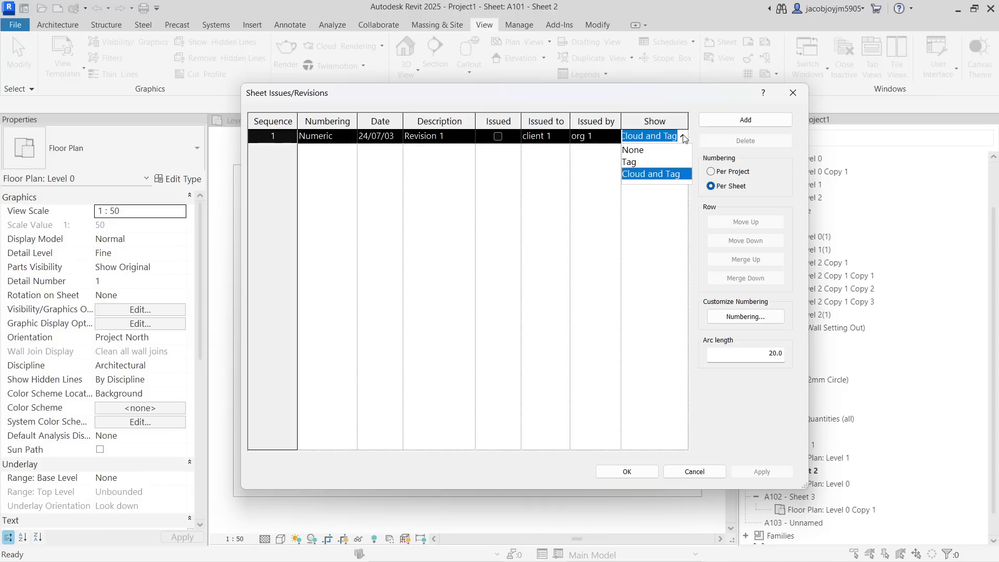
left_click(634, 150)
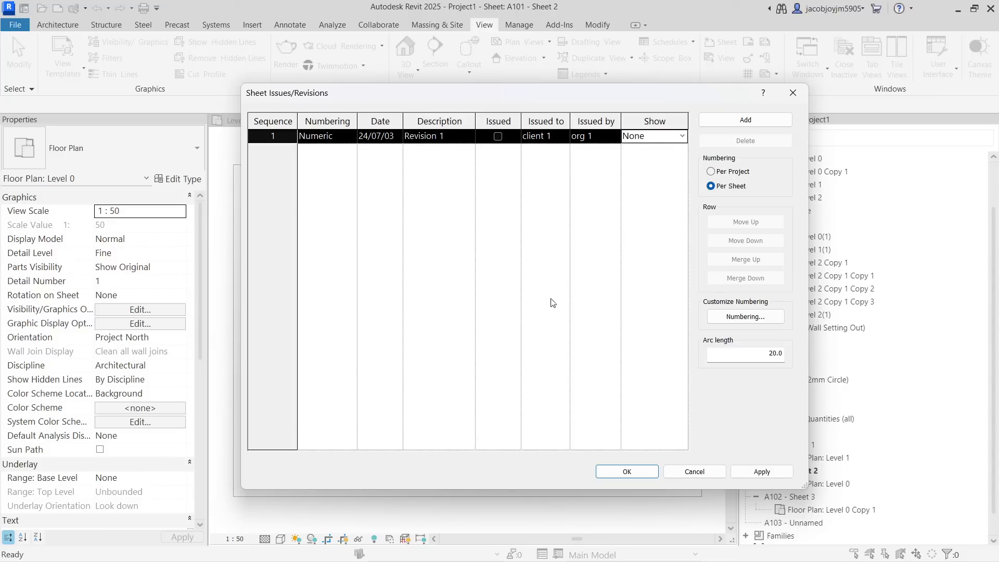
left_click(627, 471)
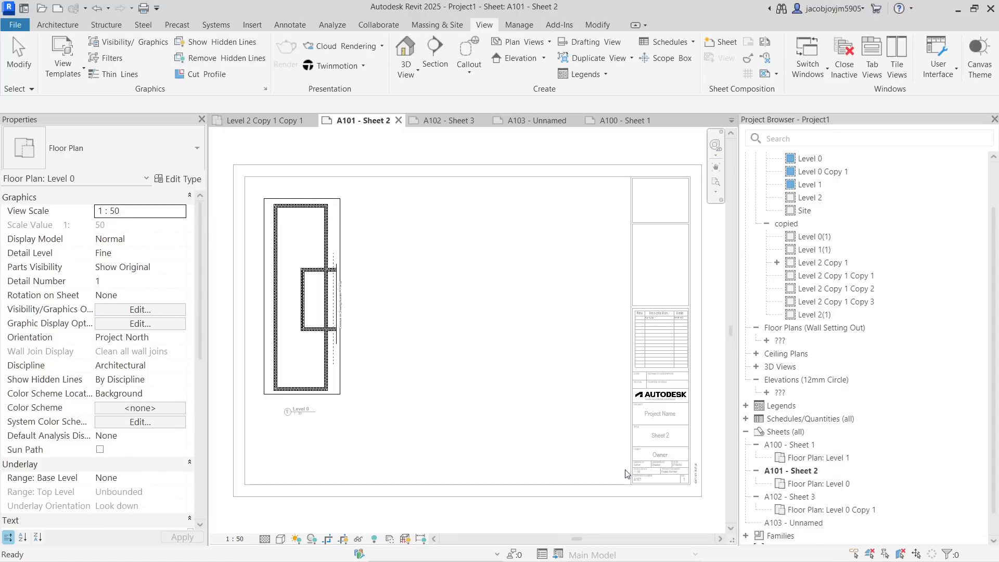
right_click(552, 301)
left_click(530, 338)
scroll(671, 322, "up", 2)
scroll(694, 323, "up", 3)
scroll(644, 307, "down", 3)
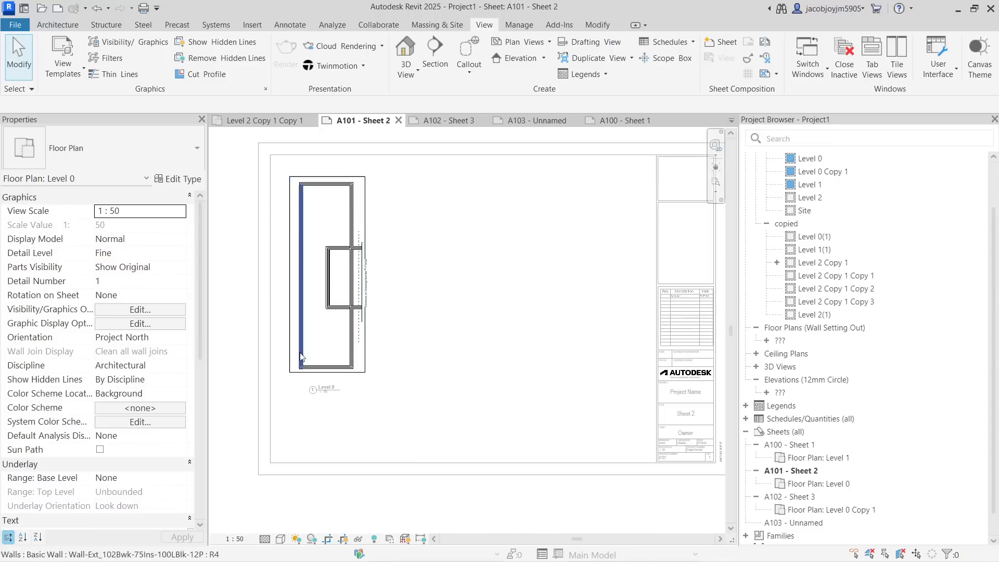
scroll(695, 297, "up", 1)
scroll(662, 298, "down", 1)
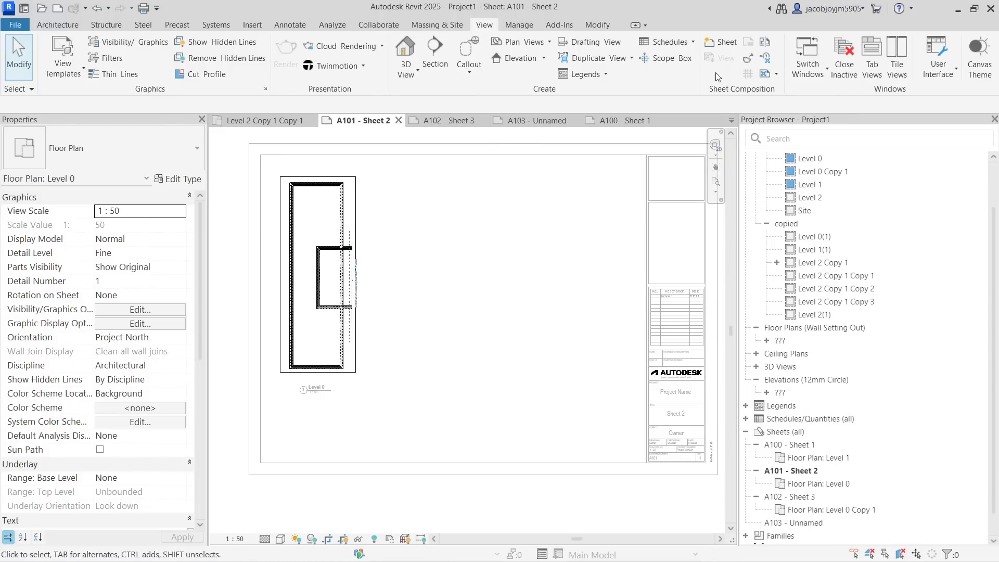
Add a second revision to the sheet issues/revisions list and set its date to 24/07/04.
left_click(746, 57)
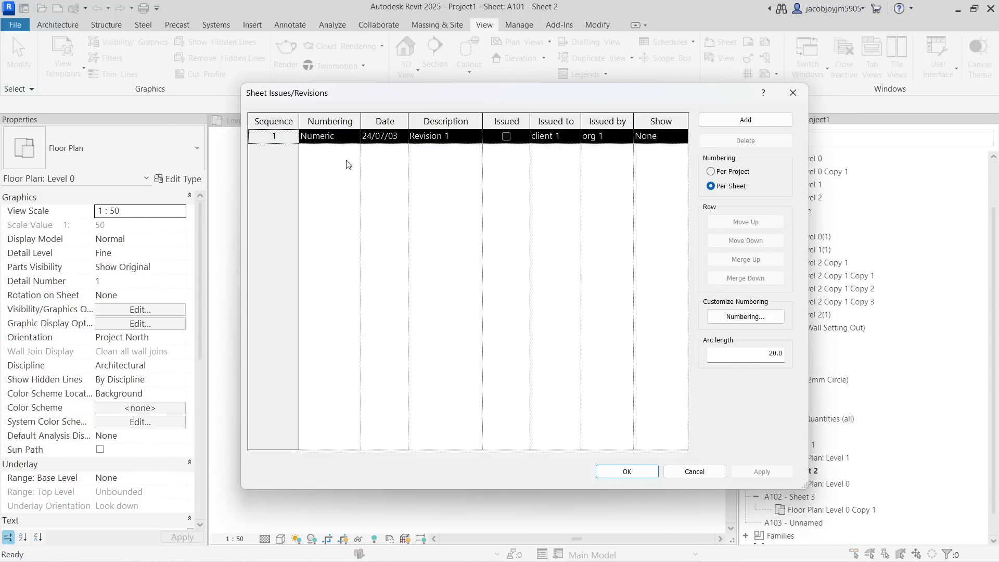
left_click(746, 120)
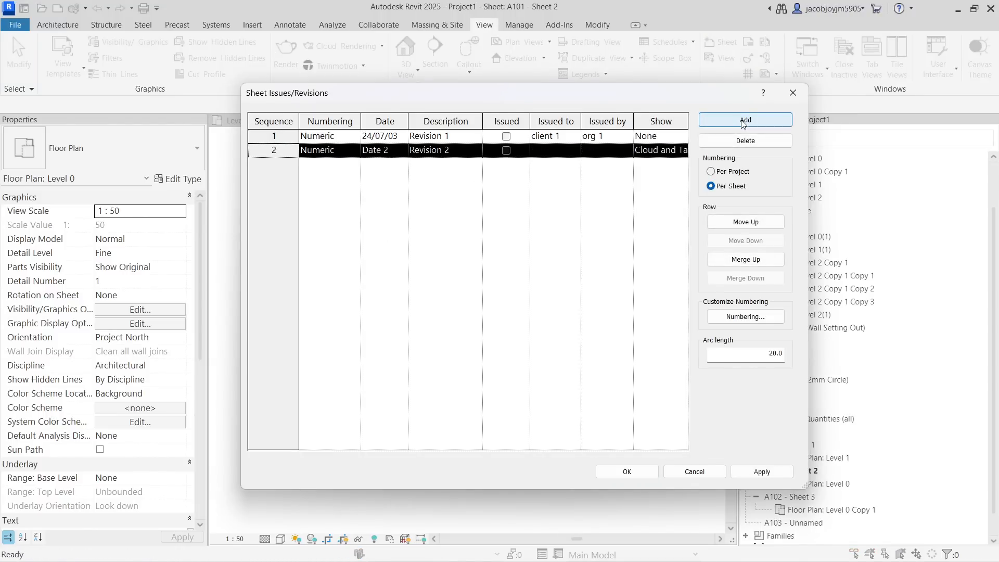
left_click(399, 150)
type("24/07")
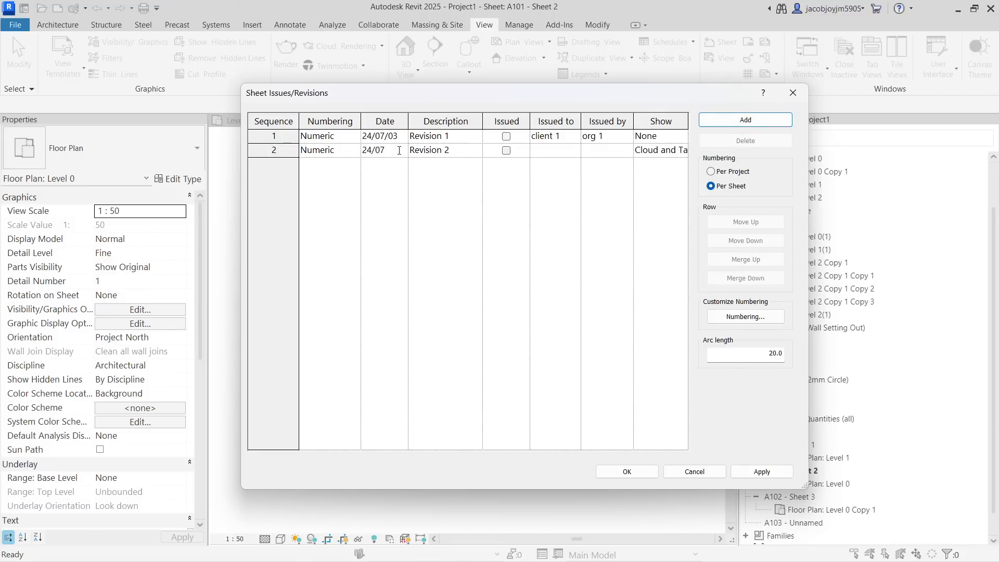
type("/04")
left_click(465, 151)
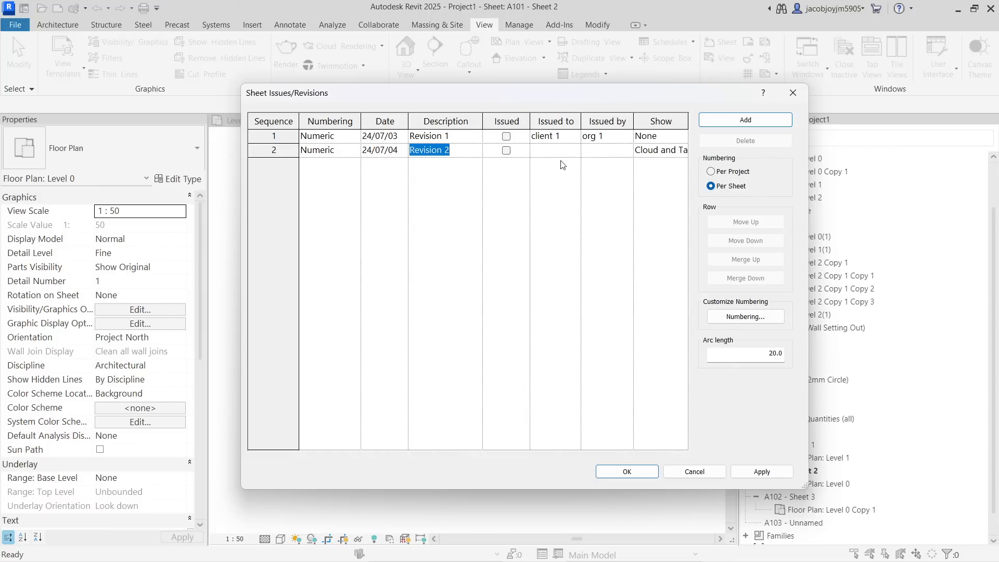
Set Revision 2 as issued to client 1, copied from Revision 1, and issued by org 1, and accept the revision settings.
left_click(564, 137)
left_click_drag(564, 137, 503, 140)
key("ctrl+c")
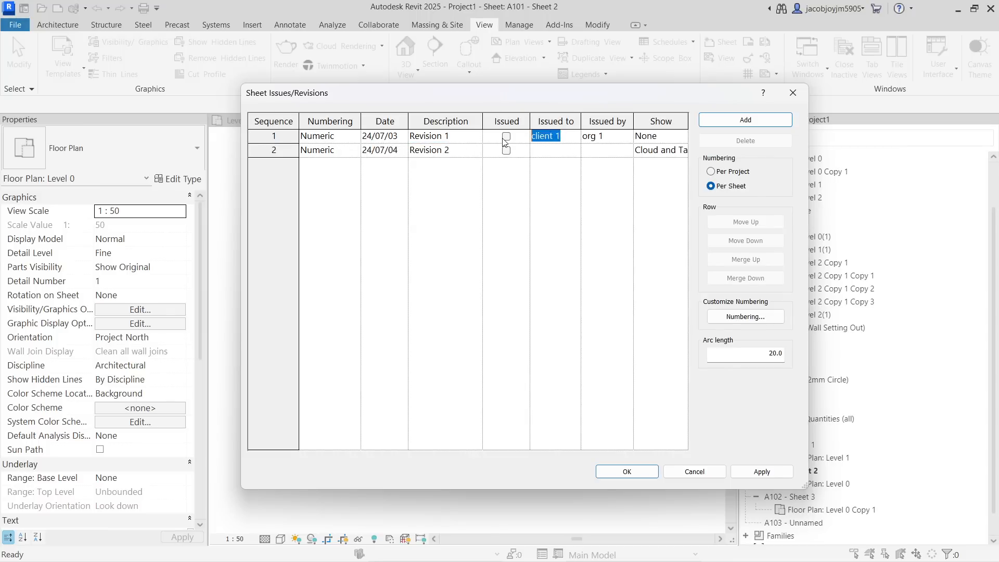
left_click(557, 149)
key("ctrl+v")
left_click(614, 136)
left_click(612, 147)
type("org 1")
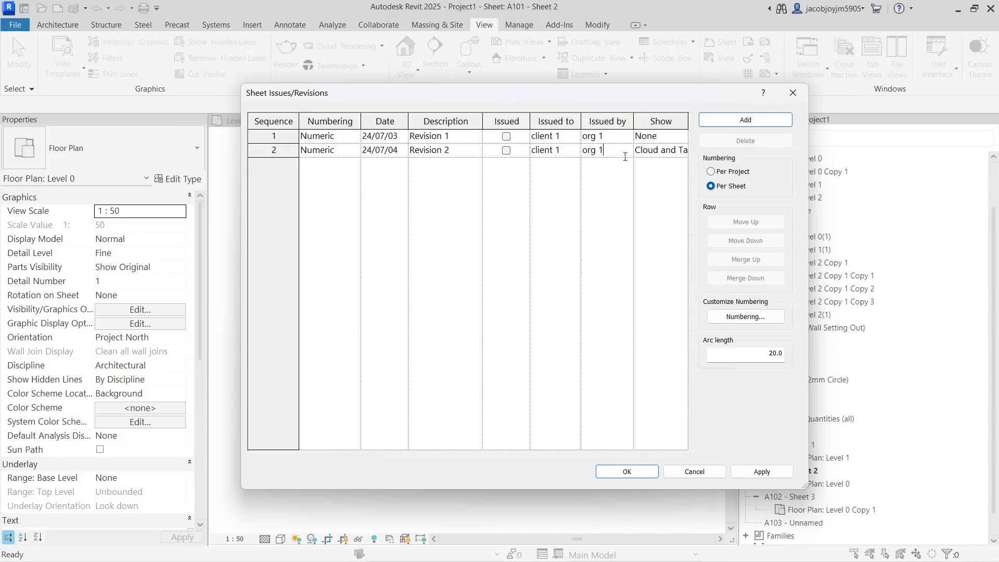
left_click(625, 472)
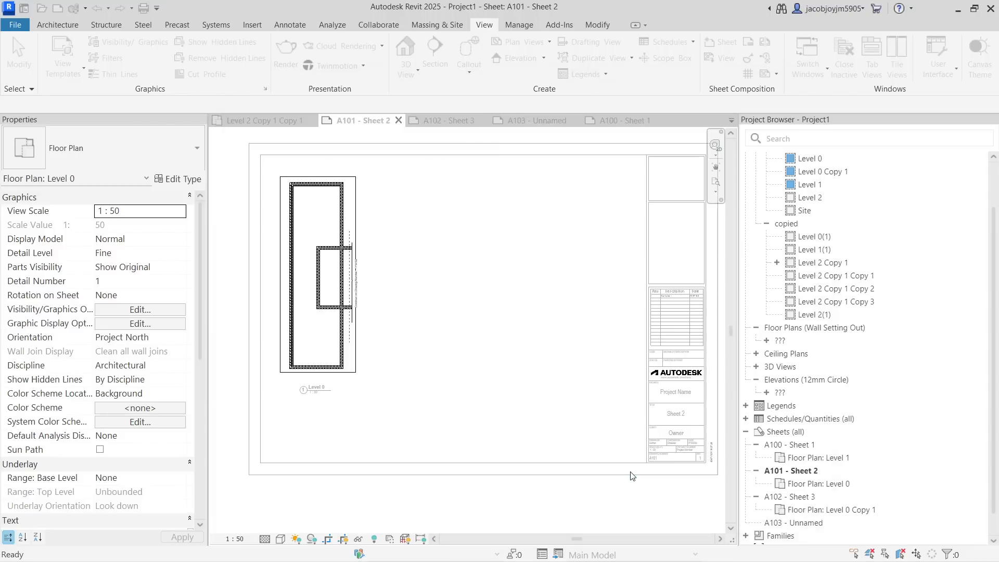
Draw a rectangular revision cloud around the lower-right wall corner of the Level 0 plan and finish the sketch.
left_click(300, 27)
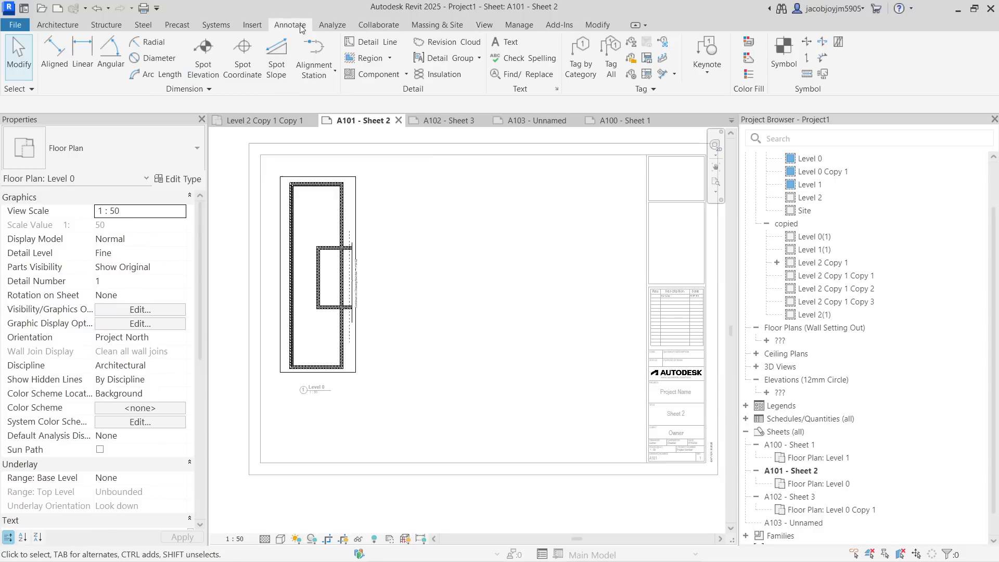
left_click(448, 42)
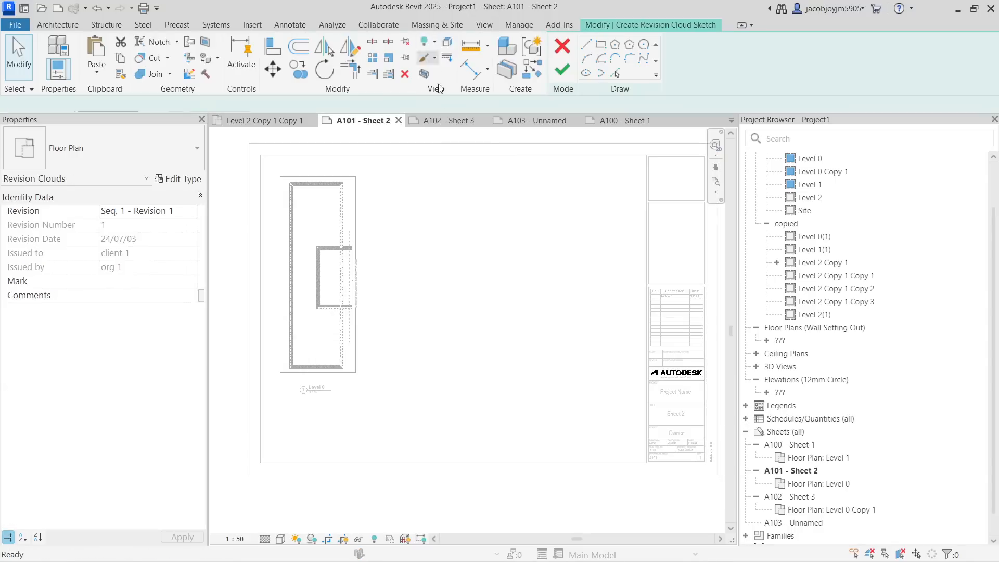
scroll(312, 396, "up", 4)
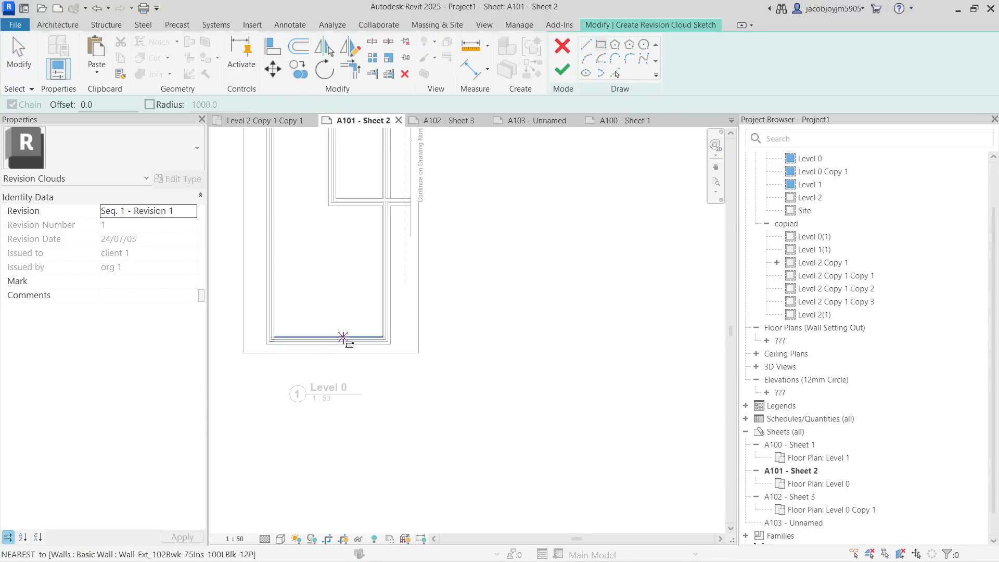
left_click(337, 299)
left_click(410, 344)
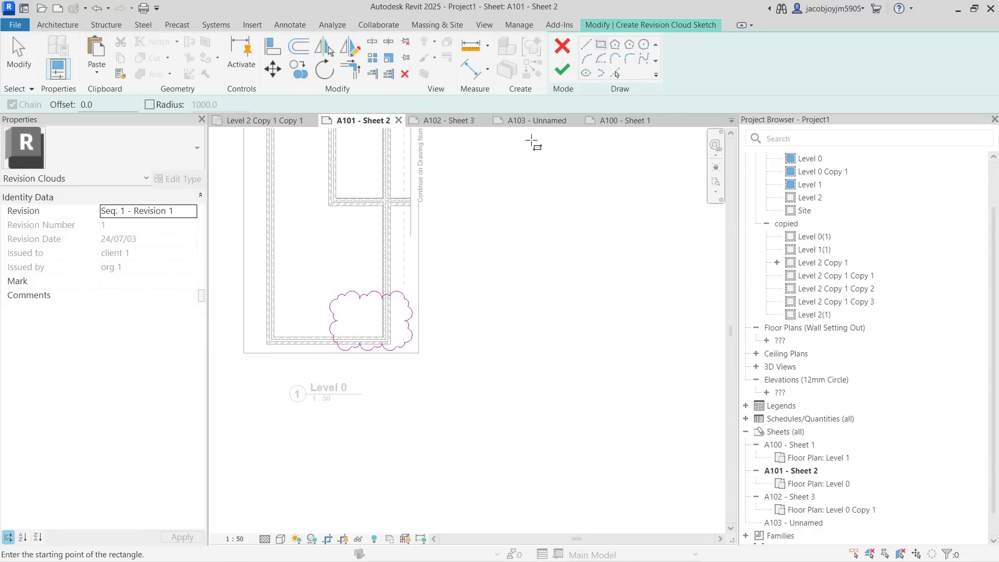
left_click(562, 70)
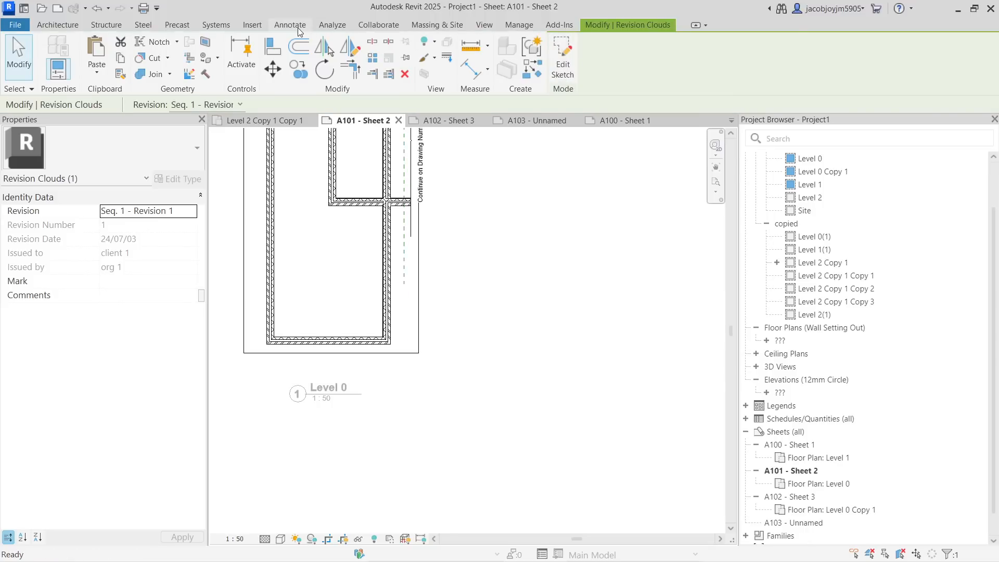
left_click(290, 25)
left_click(581, 70)
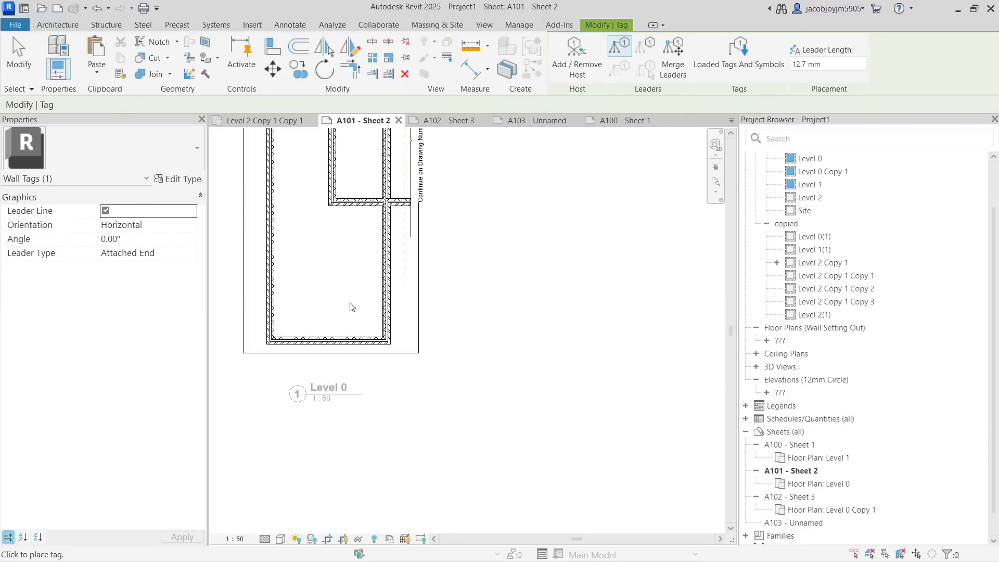
scroll(377, 310, "down", 3)
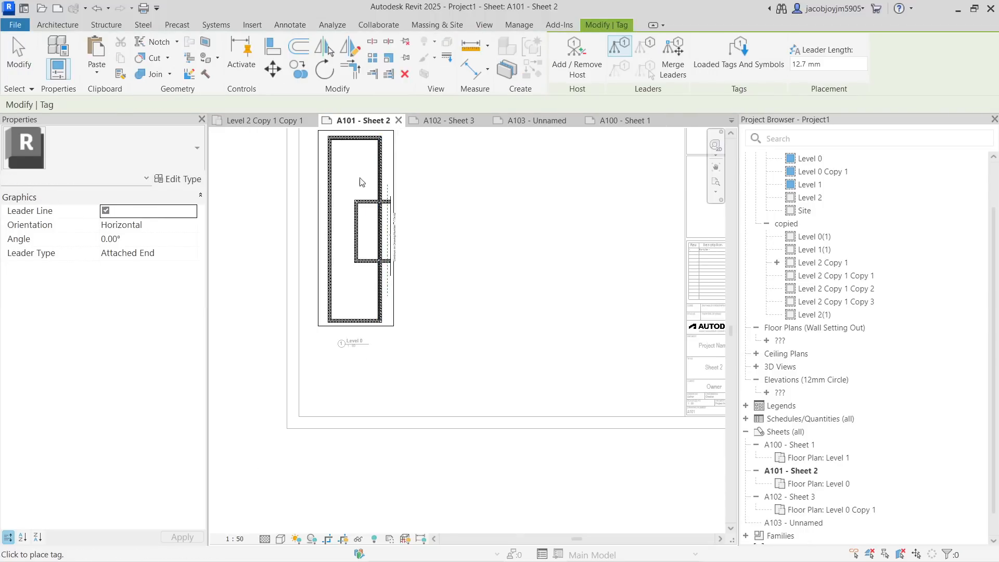
scroll(429, 240, "down", 1)
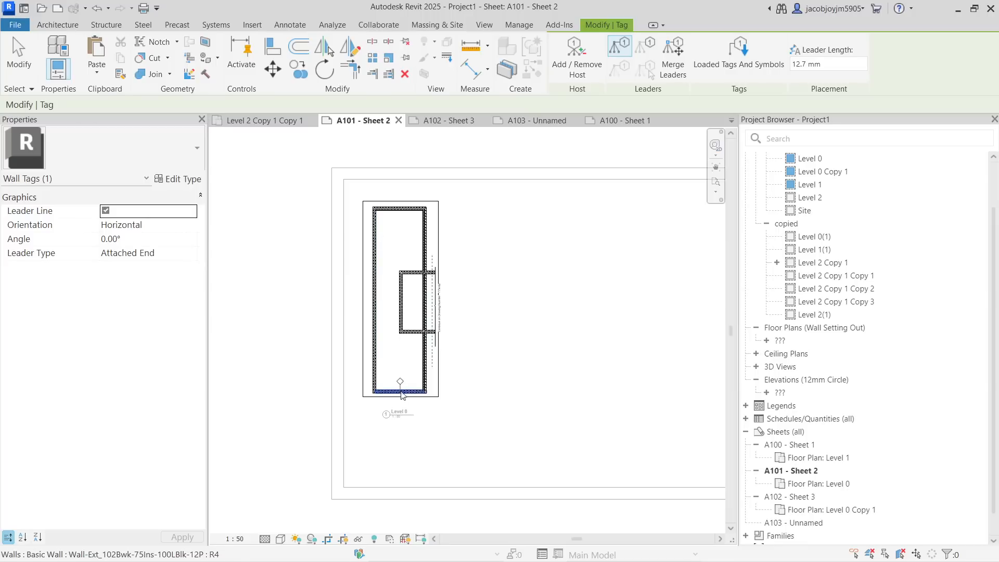
key("Escape")
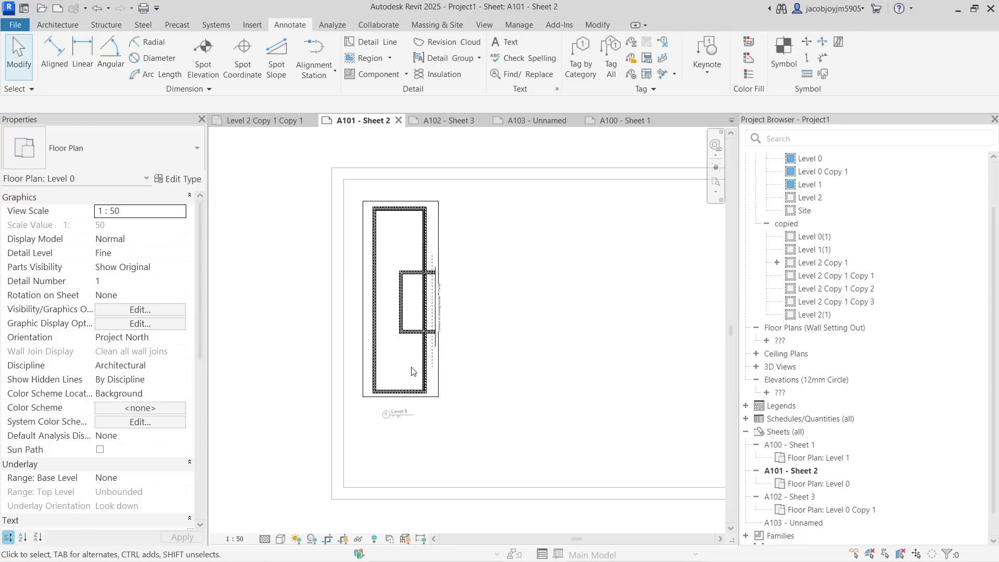
scroll(341, 302, "down", 1)
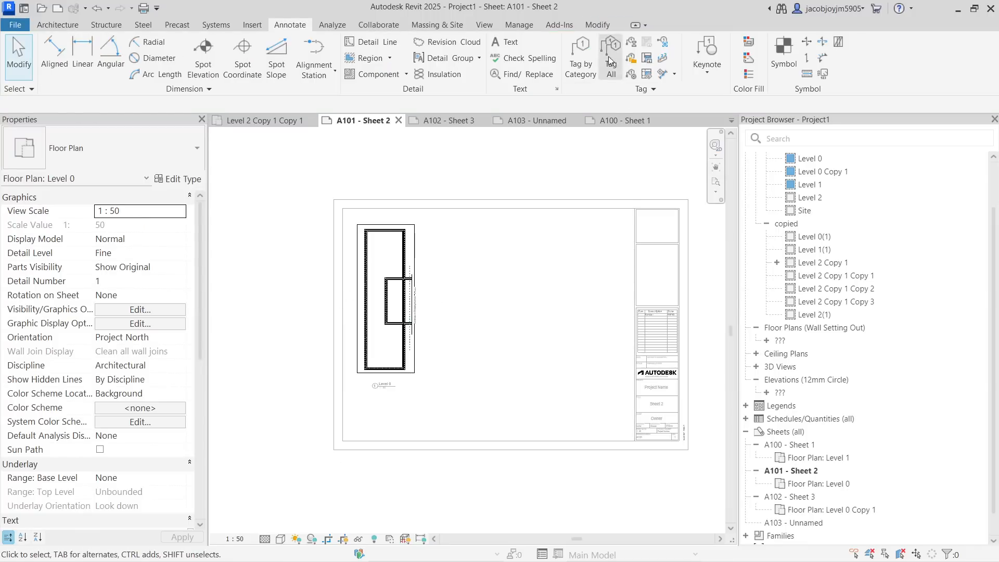
Check the Issued and Show settings of both revisions in the sheet issues/revisions list.
left_click(479, 25)
left_click(748, 57)
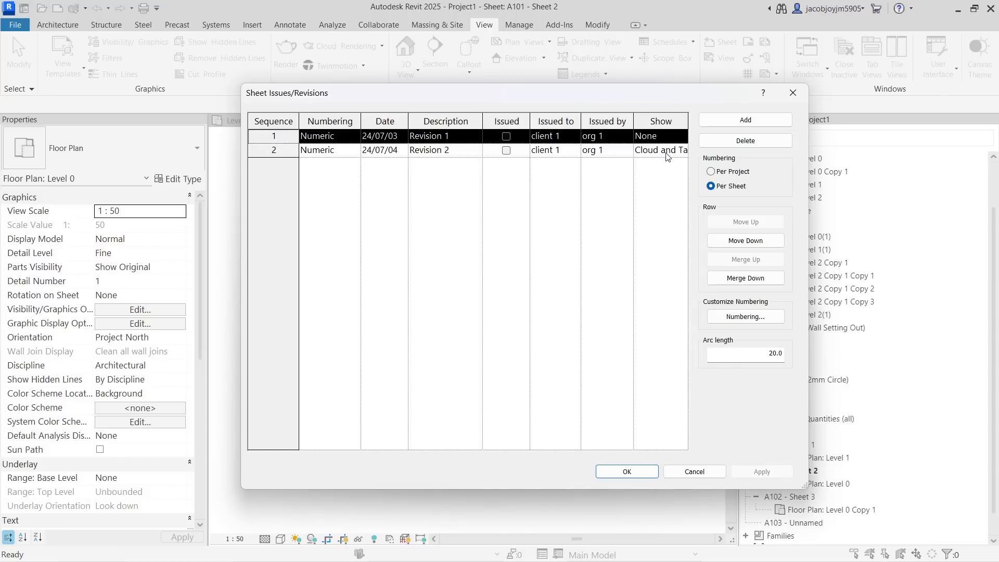
left_click(627, 471)
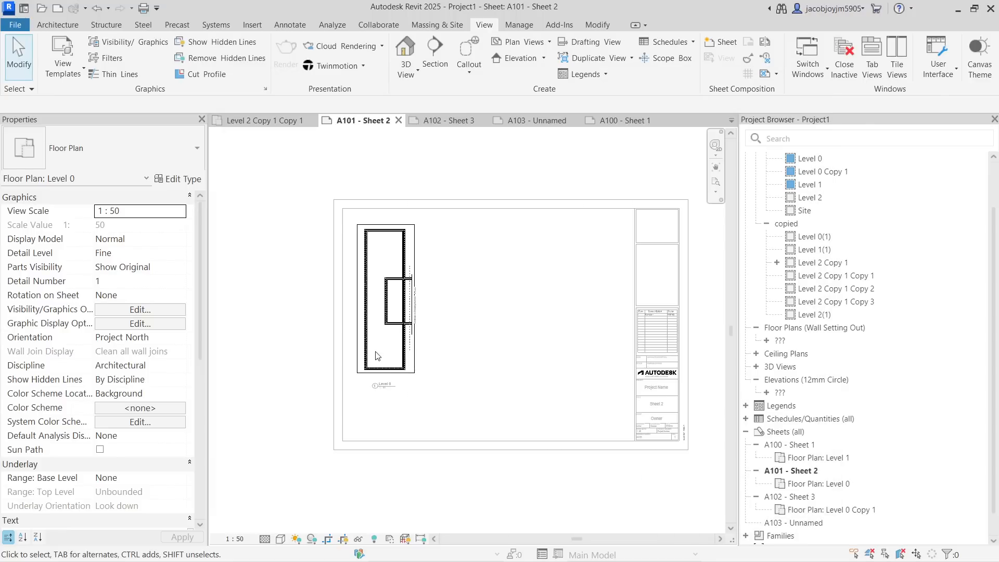
Deactivate the Level 0 view and include Revision 2 in sheet A101's revision schedule, then check the title block's revision table.
right_click(503, 317)
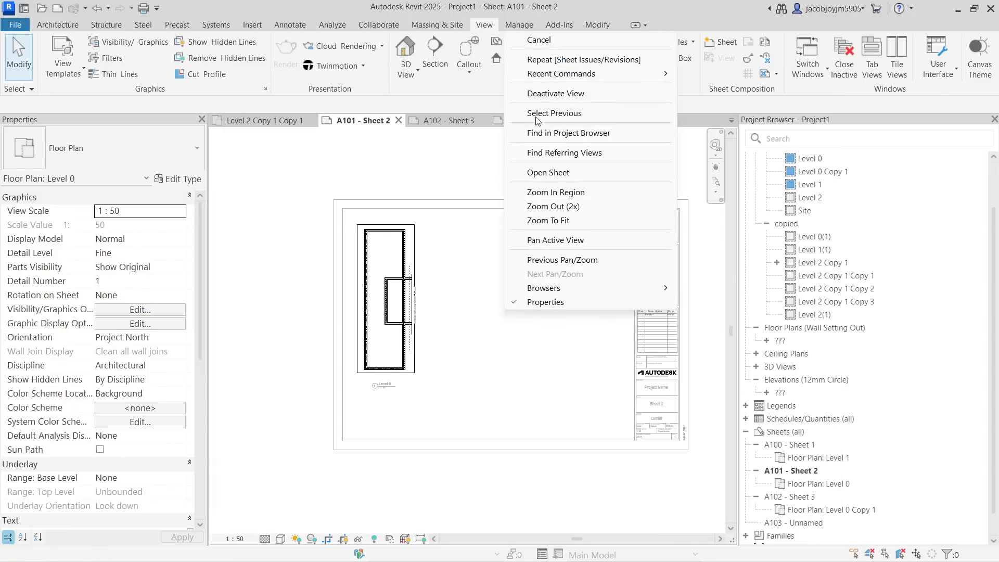
left_click(540, 94)
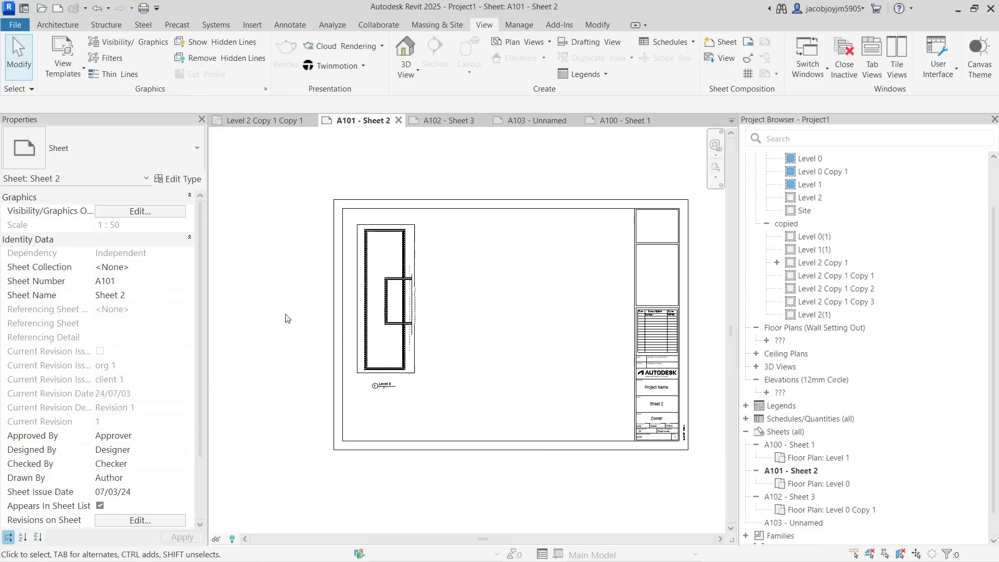
mouse_move(201, 270)
left_mouse_down()
mouse_move(200, 329)
mouse_move(202, 257)
left_mouse_up()
left_click_drag(204, 264, 203, 320)
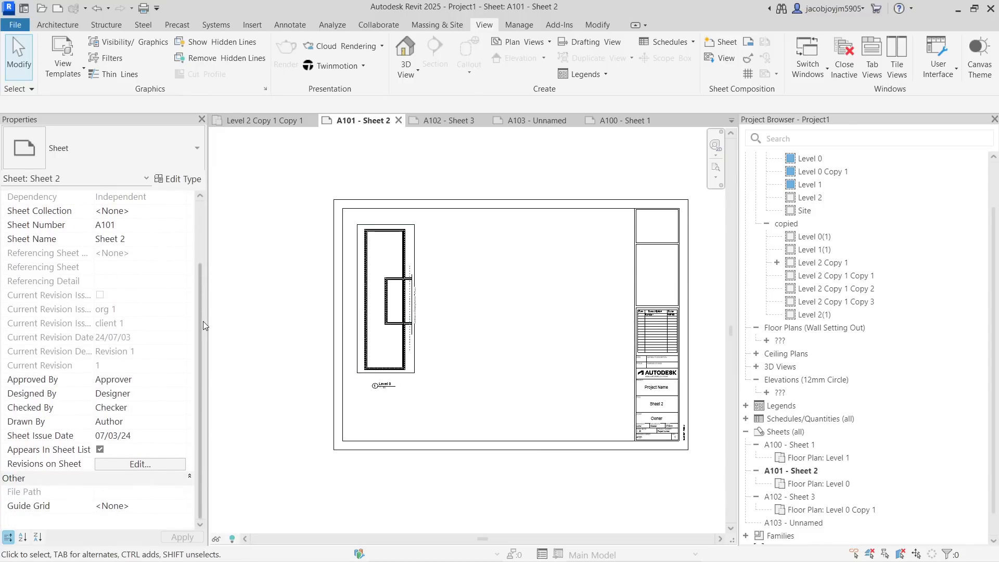
left_click(138, 464)
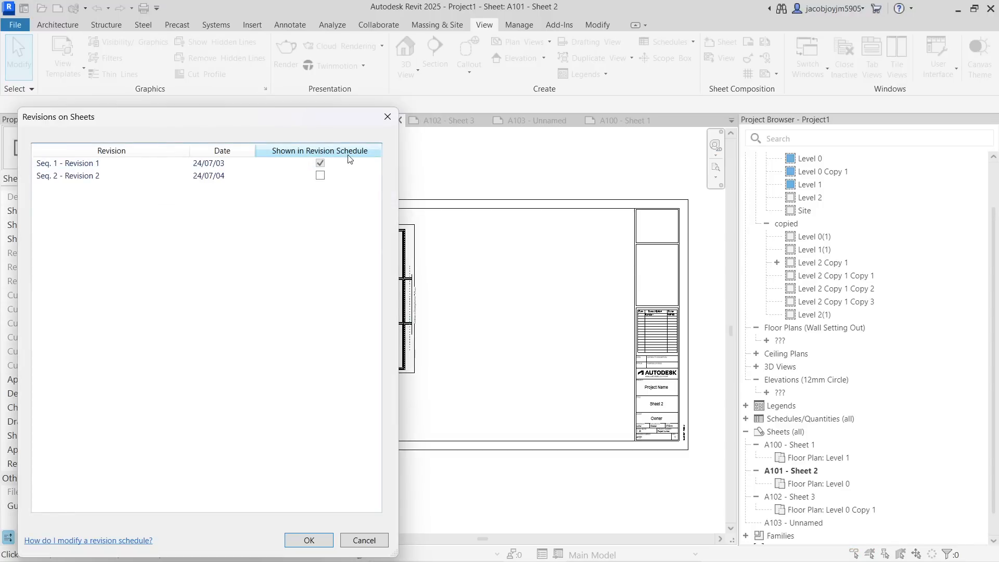
left_click(320, 176)
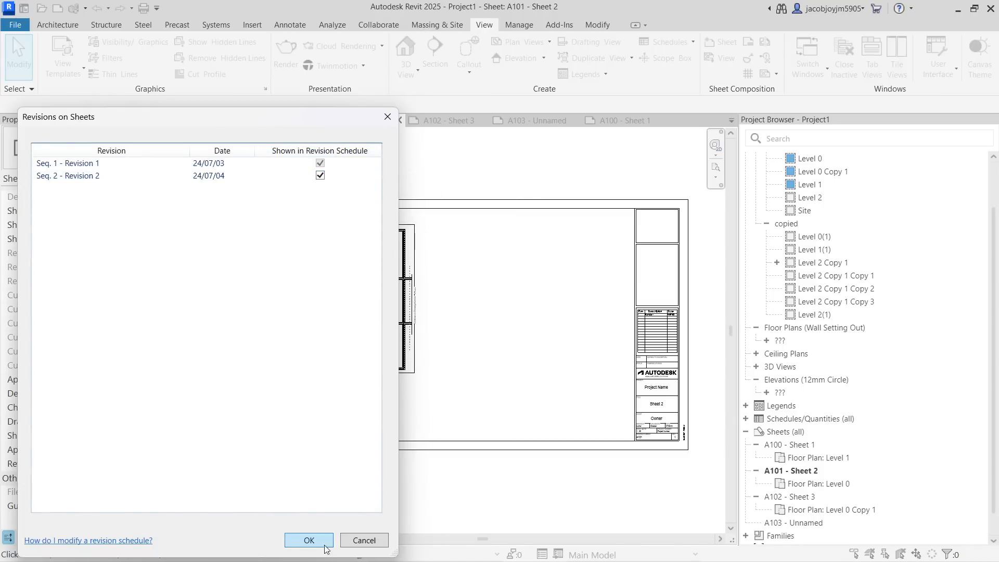
left_click(309, 541)
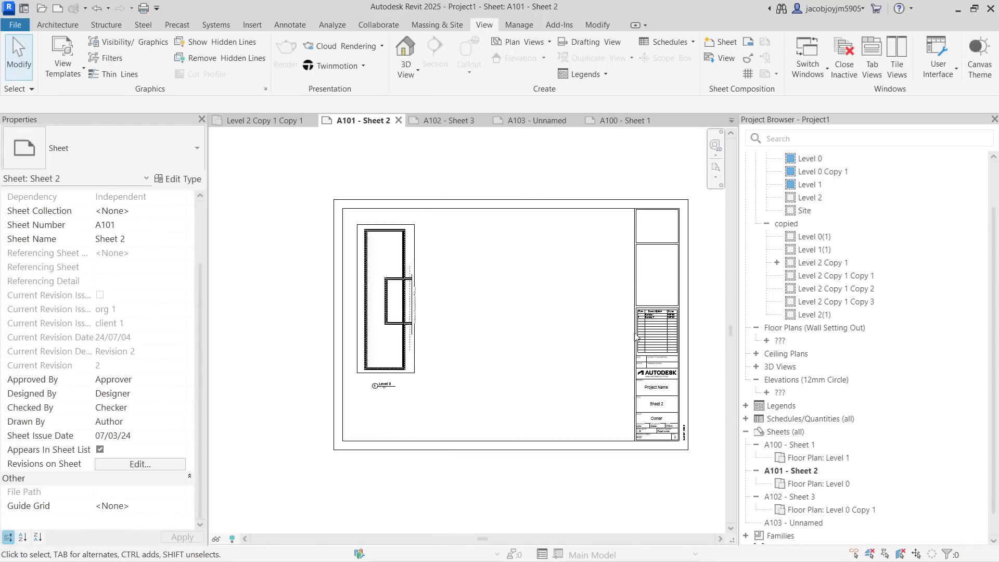
scroll(685, 329, "up", 7)
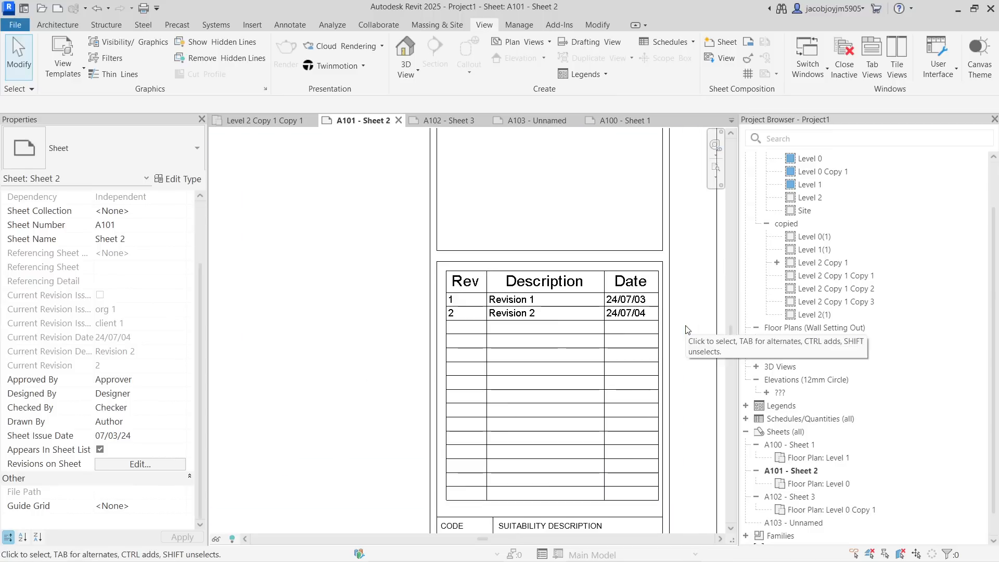
scroll(685, 329, "down", 4)
scroll(686, 329, "down", 3)
Activate the Level 0 view on the sheet and enlarge its crop region below the view title and beyond the matchline.
double_click(348, 365)
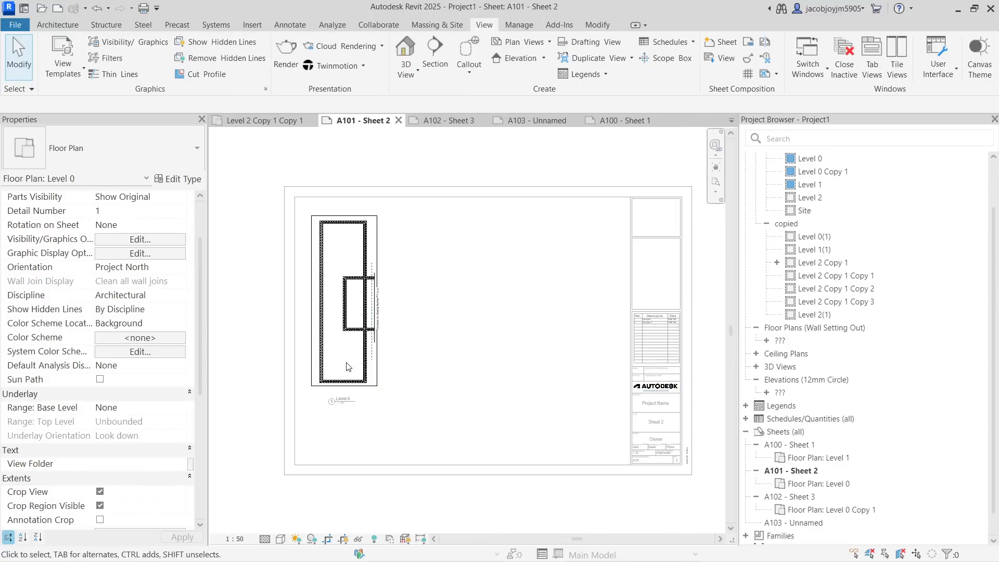
scroll(140, 406, "down", 3)
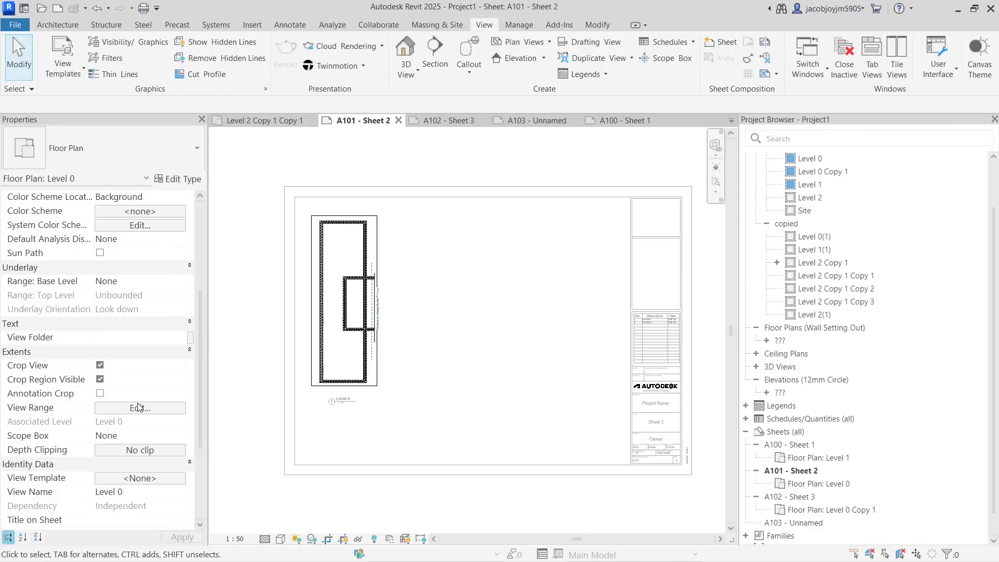
scroll(139, 407, "down", 2)
scroll(140, 407, "down", 1)
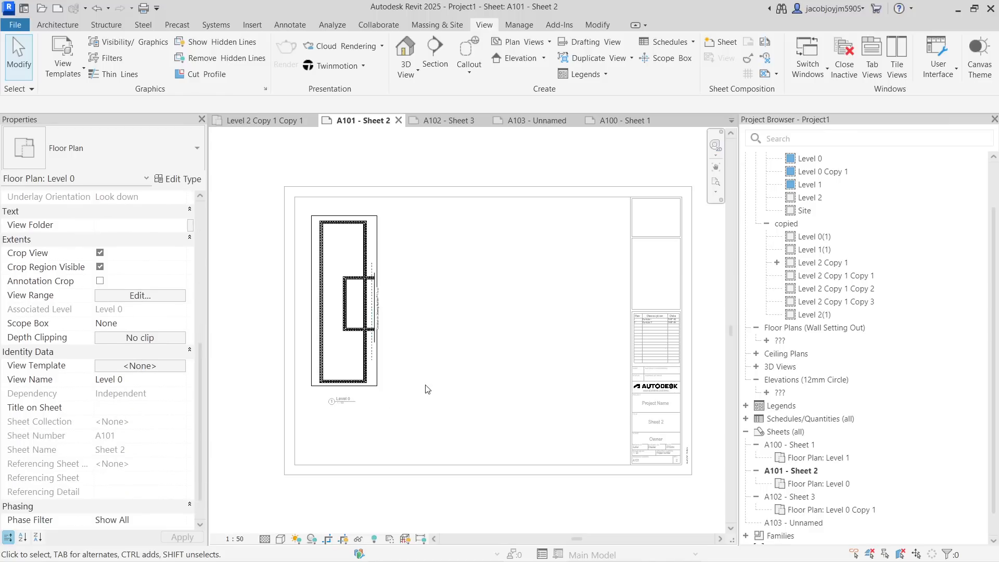
left_click(373, 390)
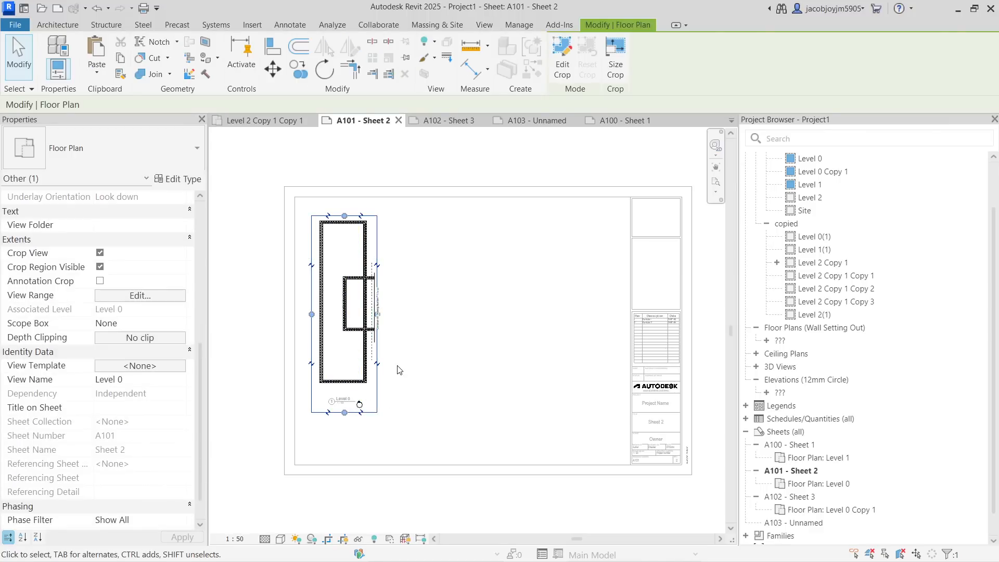
left_click_drag(377, 314, 395, 315)
left_click(443, 335)
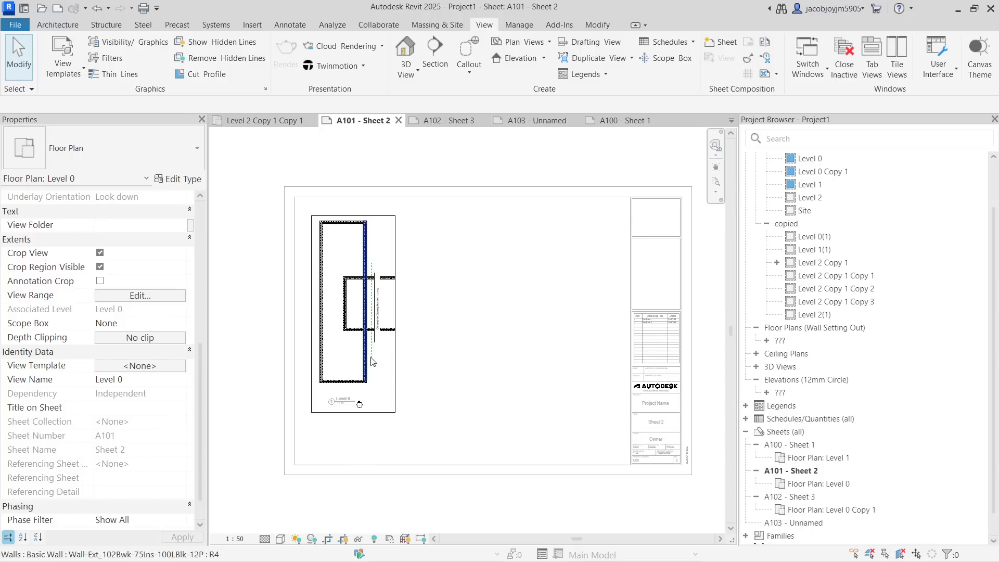
Mark Revision 1 as issued in the sheet issues/revisions list and accept the settings.
left_click(748, 58)
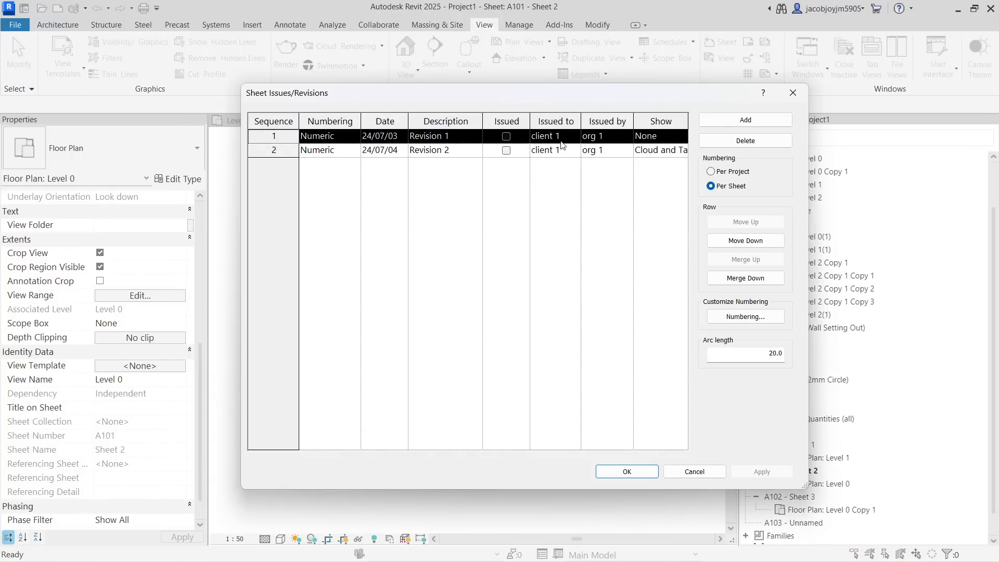
left_click(506, 137)
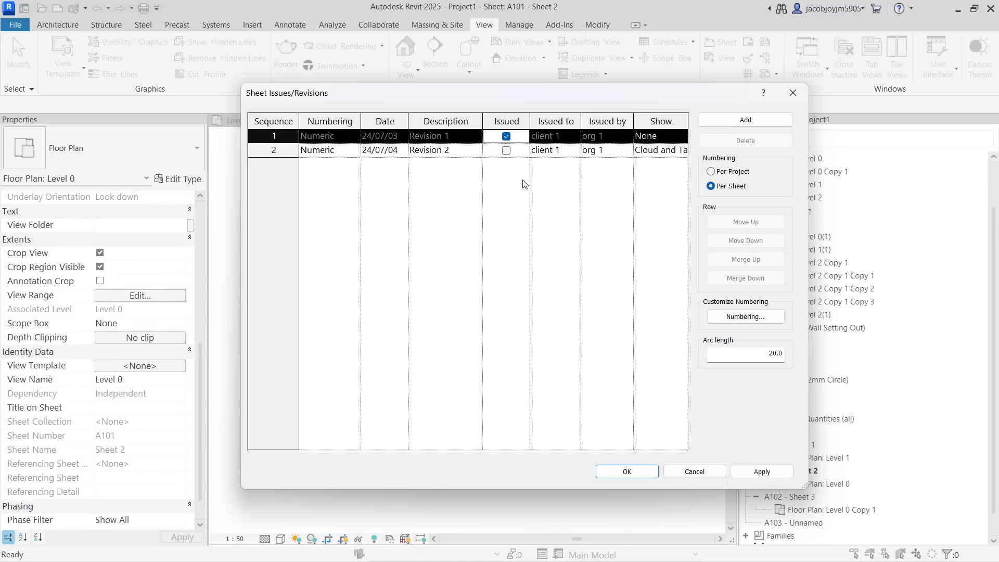
left_click(627, 471)
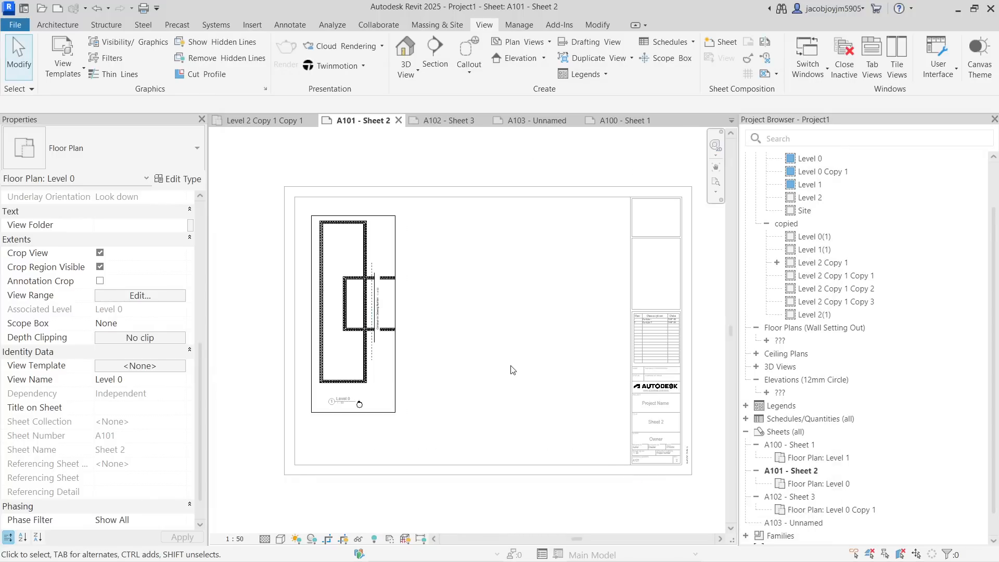
Temporarily reveal hidden elements in the Level 0 view to look for the revision clouds.
left_click(374, 539)
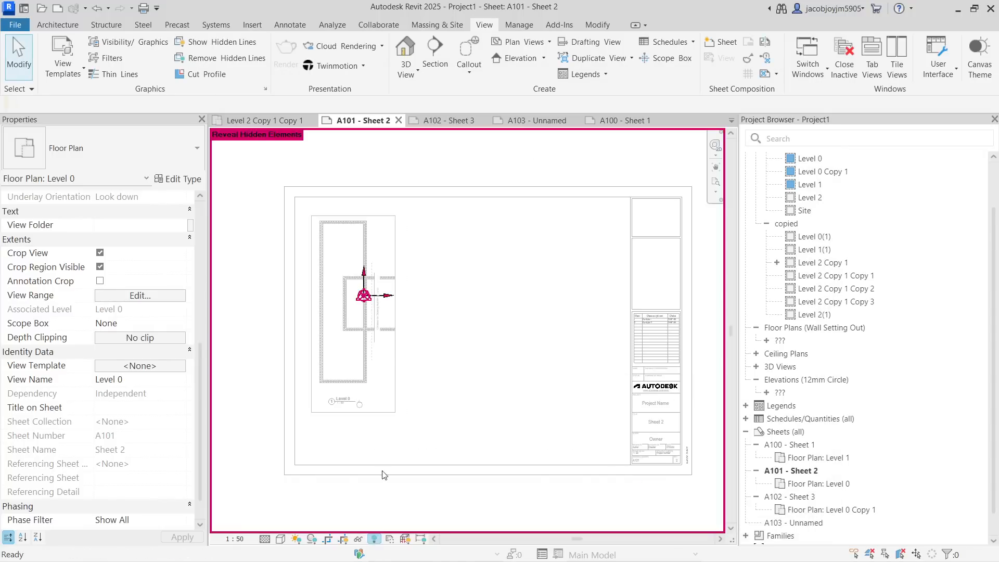
left_click(375, 539)
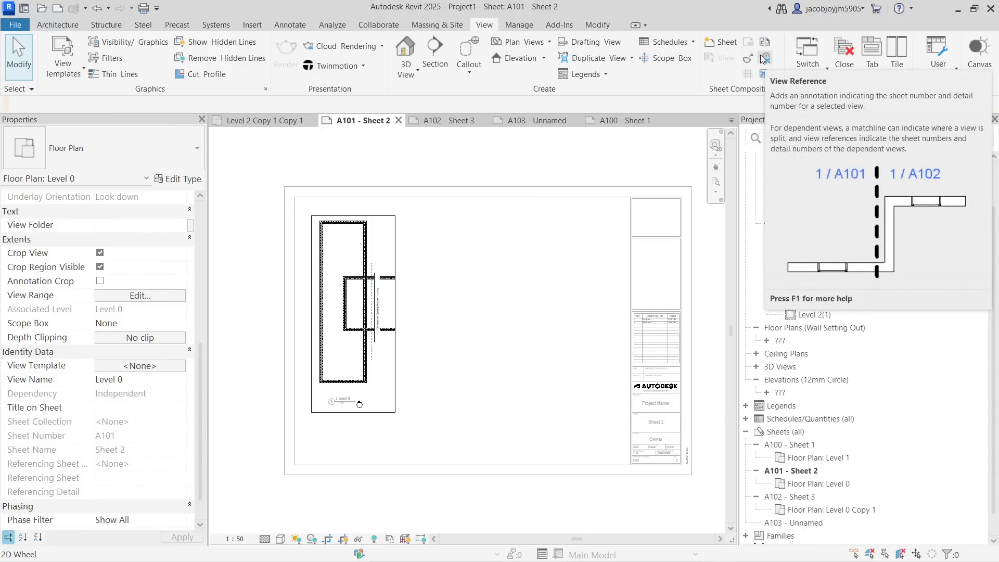
Set Revision 1's Show option to Cloud and Tag and accept the revision settings.
left_click(746, 56)
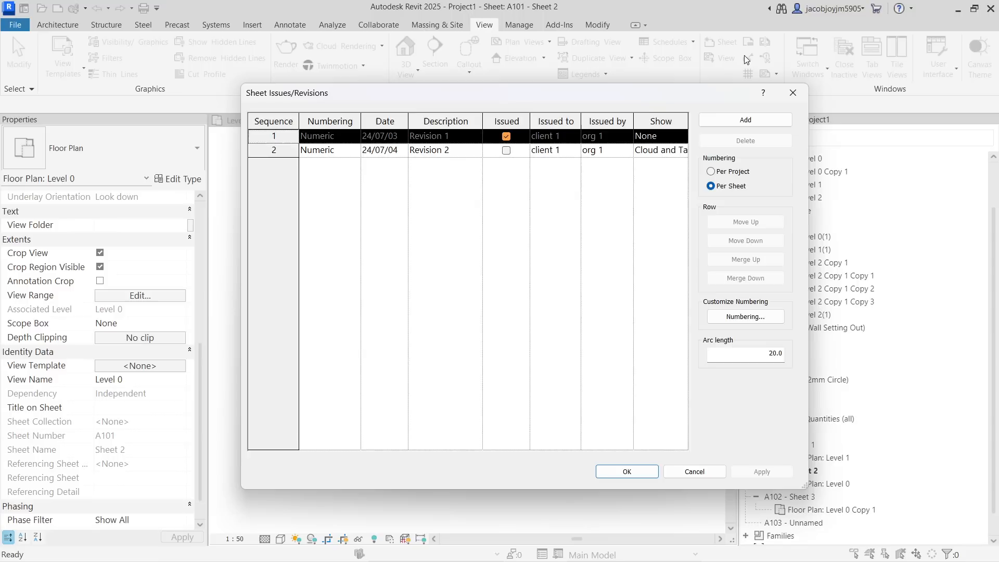
left_click(683, 136)
left_click(683, 137)
left_click(660, 175)
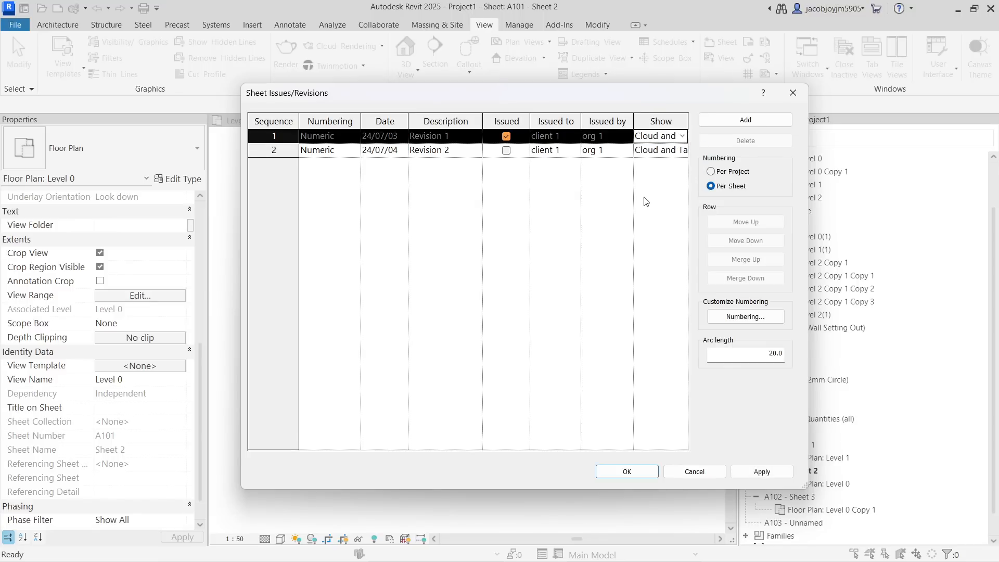
left_click(639, 471)
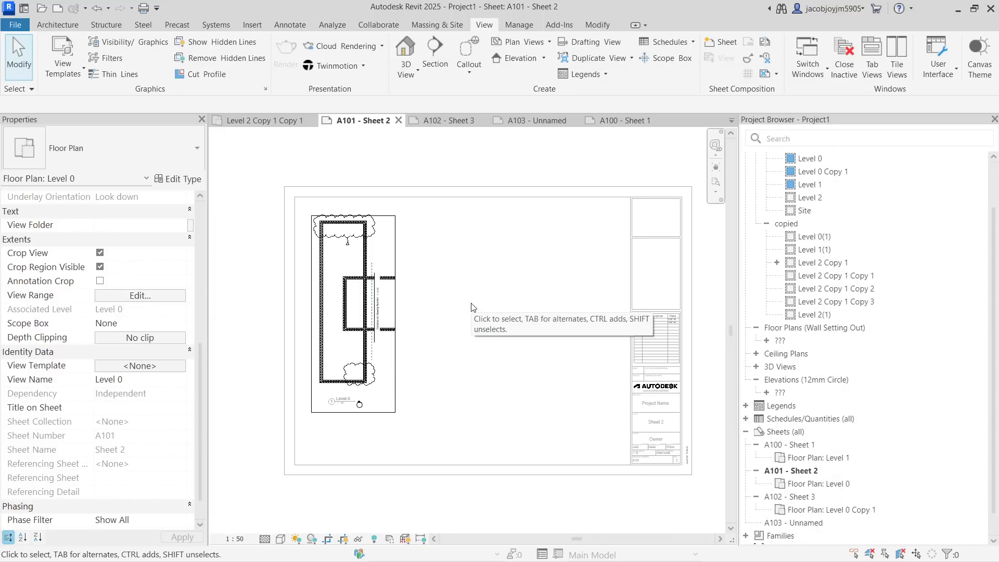
Examine which revision the cloud around the plan's lower-right wall corner is assigned to and whether it is editable.
scroll(372, 377, "up", 4)
left_click(370, 378)
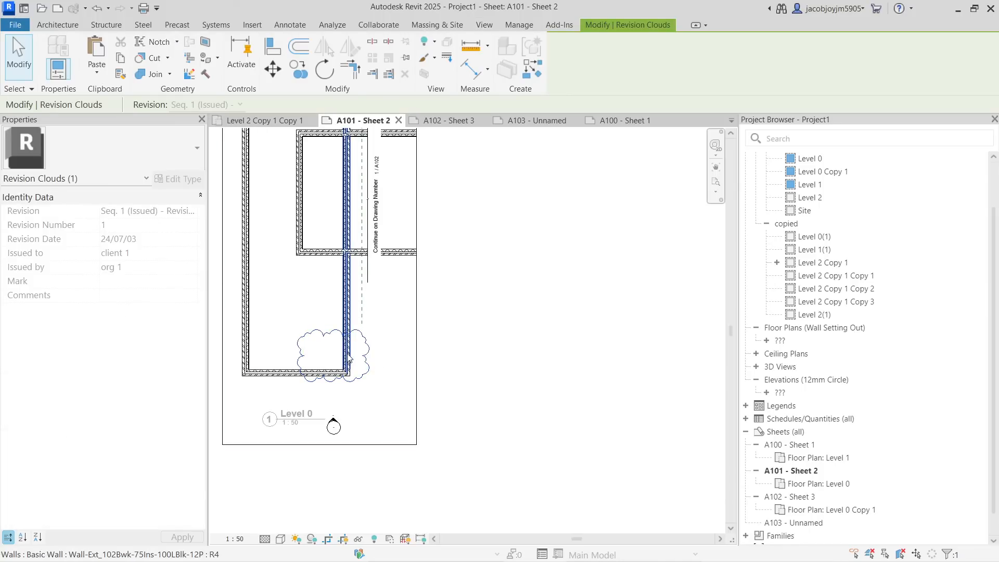
scroll(351, 358, "down", 3)
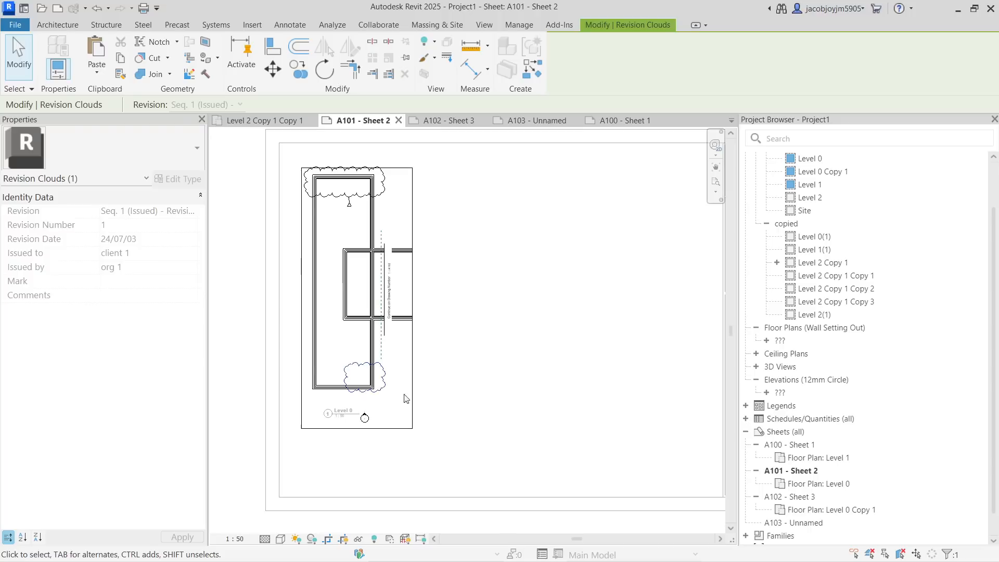
left_click(510, 350)
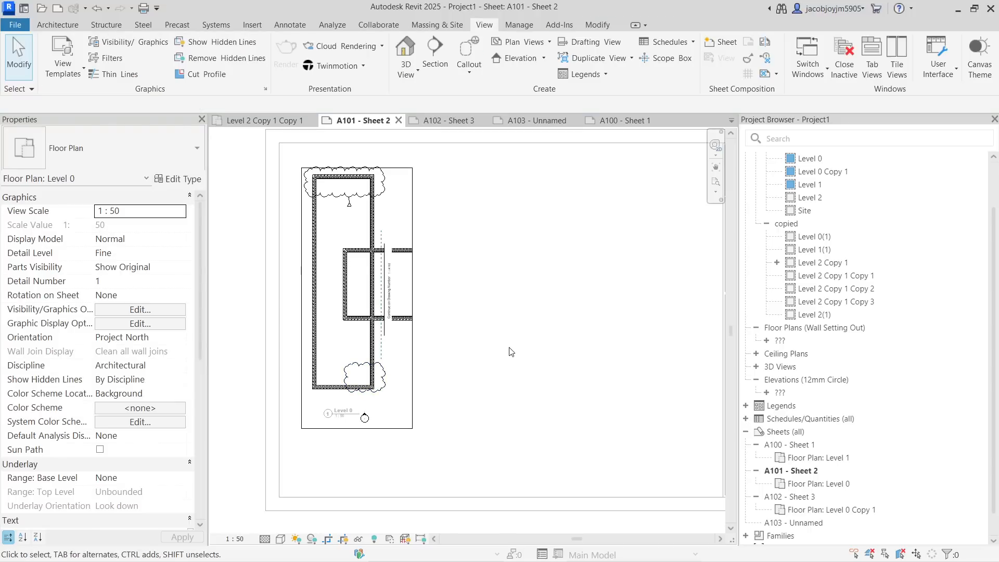
Clear Revision 1's Issued status in the sheet issues/revisions list and accept the settings.
left_click(749, 57)
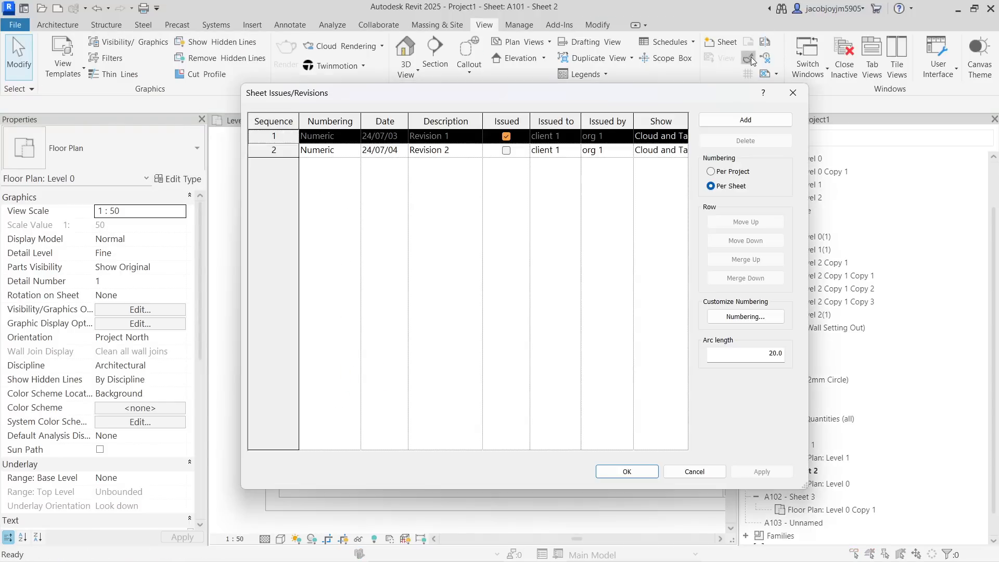
left_click(506, 136)
left_click(627, 471)
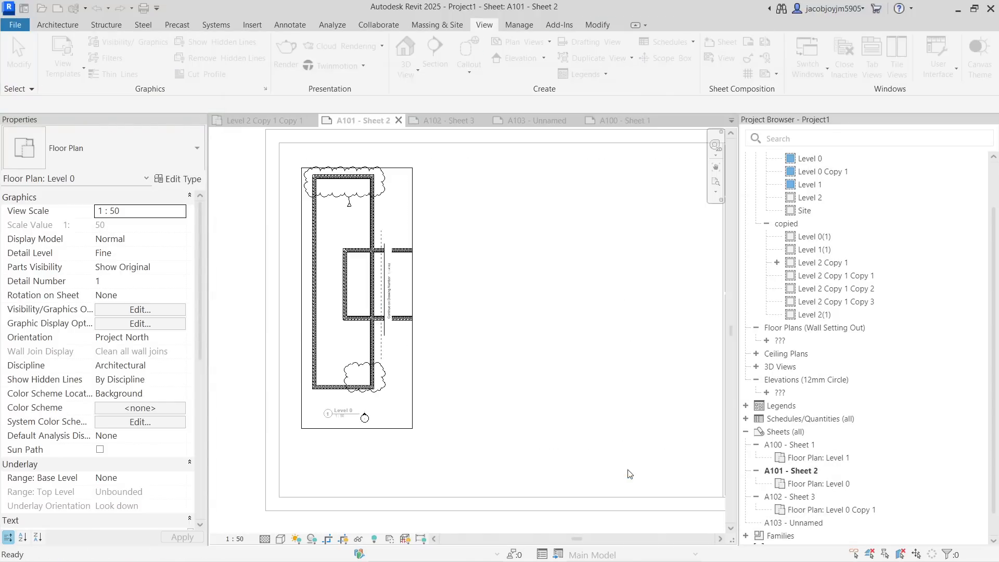
Assign the revision cloud around the plan's lower-right wall corner to Seq. 2 - Revision 2.
scroll(361, 366, "up", 3)
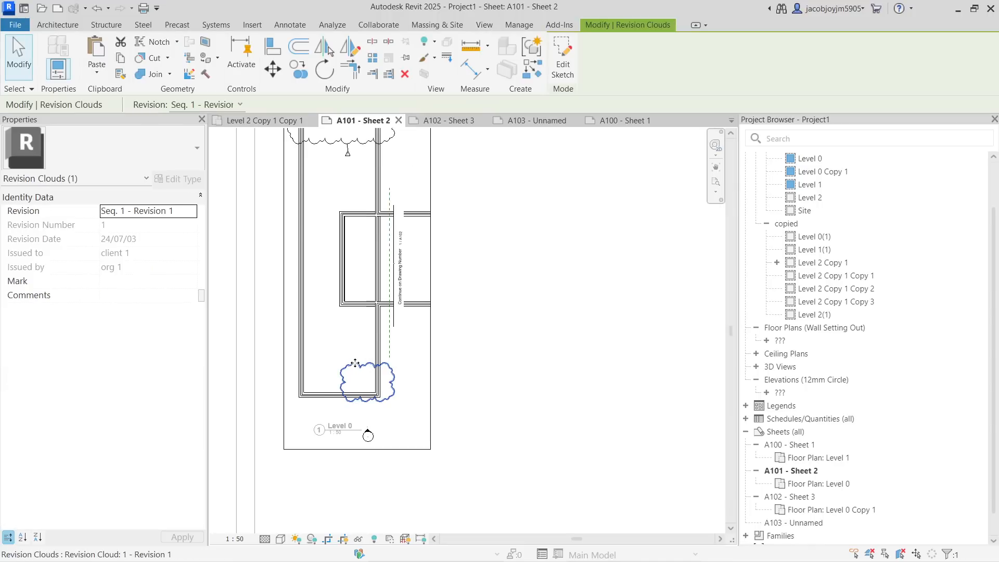
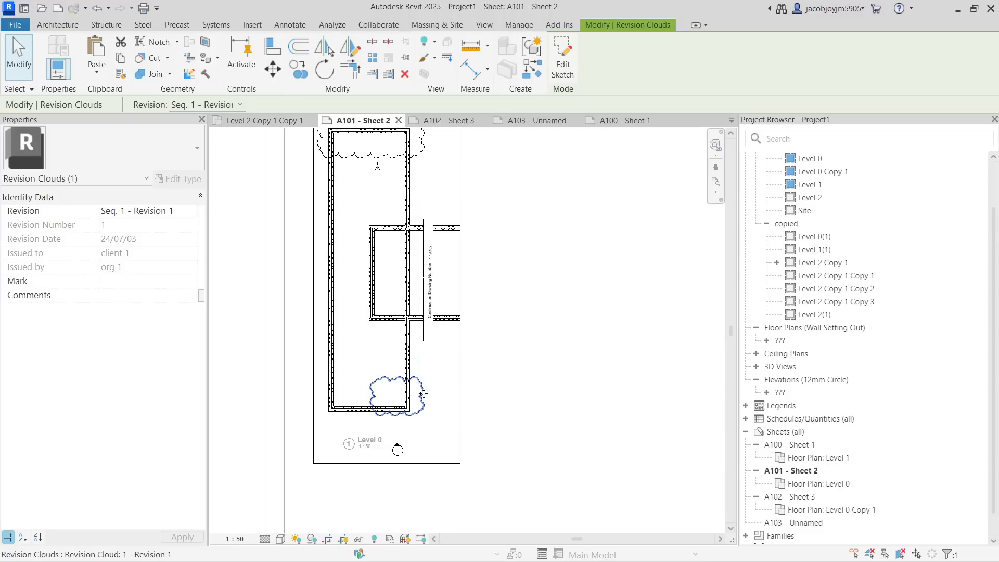
left_click(194, 216)
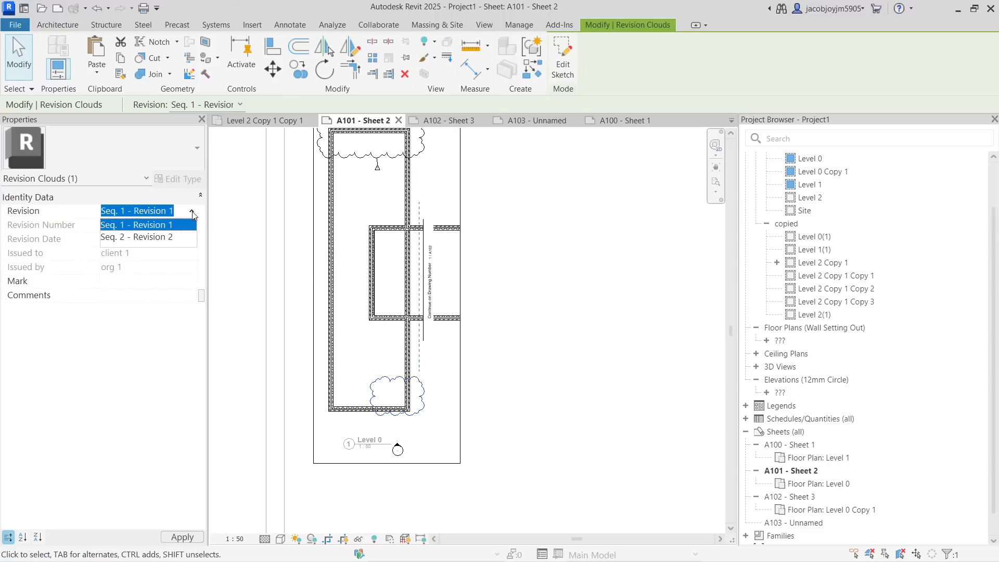
left_click(181, 241)
left_click(497, 403)
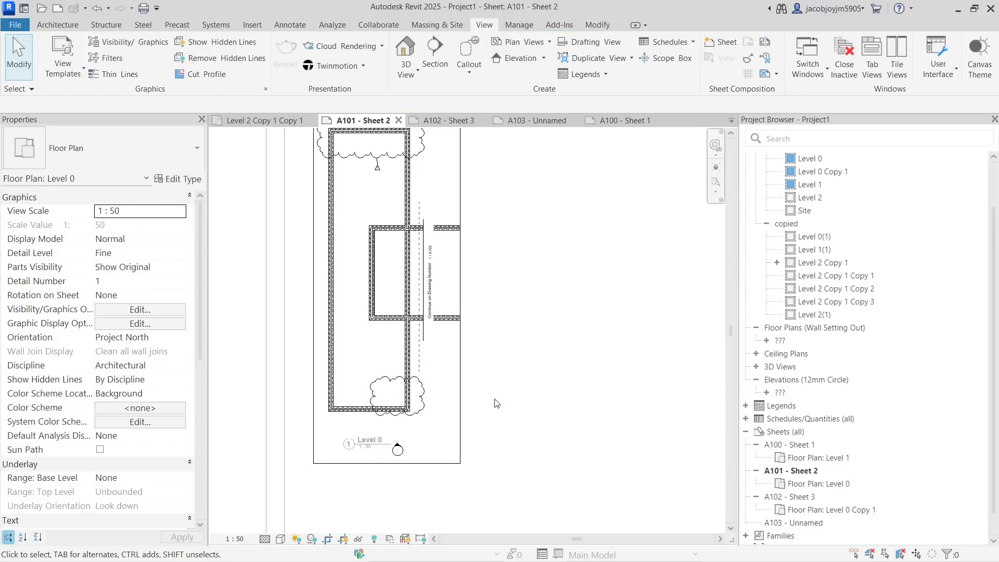
Set Revision 1's Show option to None in the sheet issues/revisions settings and accept.
scroll(497, 403, "down", 2)
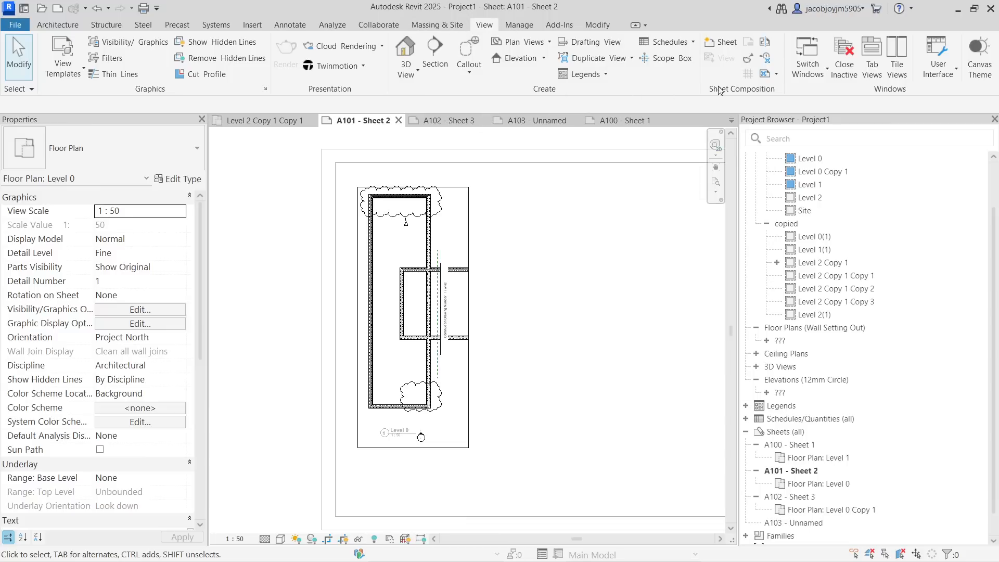
left_click(748, 57)
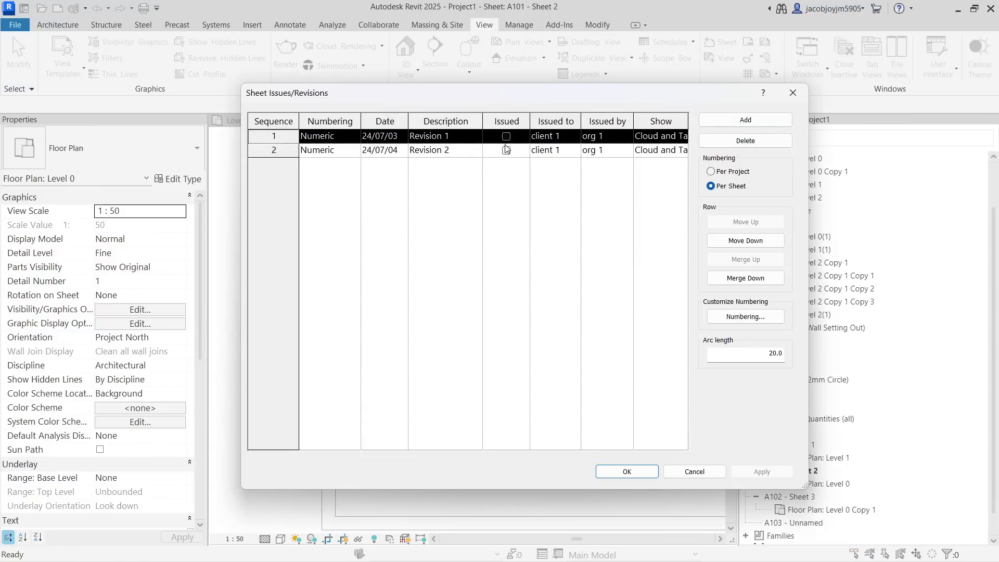
left_click(684, 136)
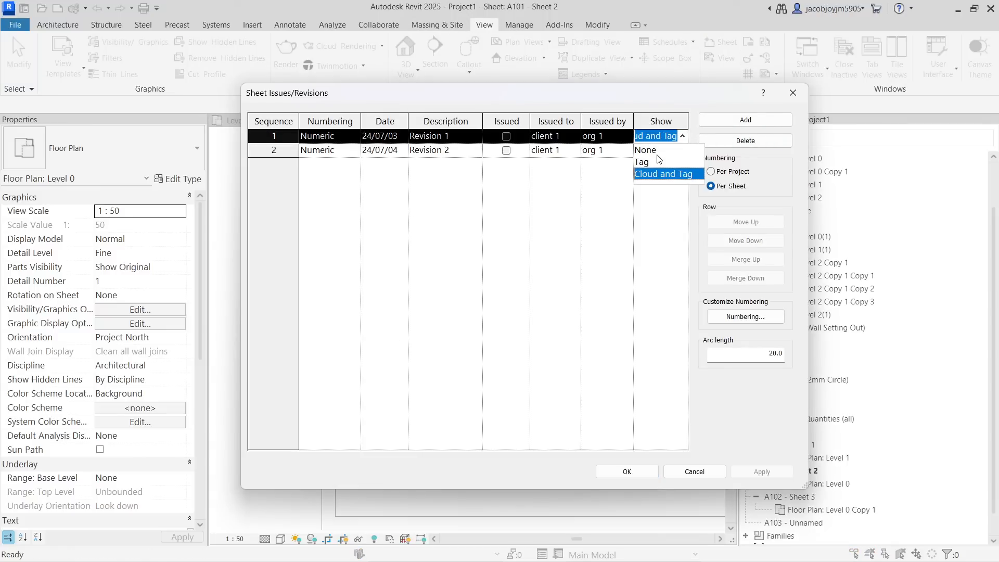
left_click(657, 154)
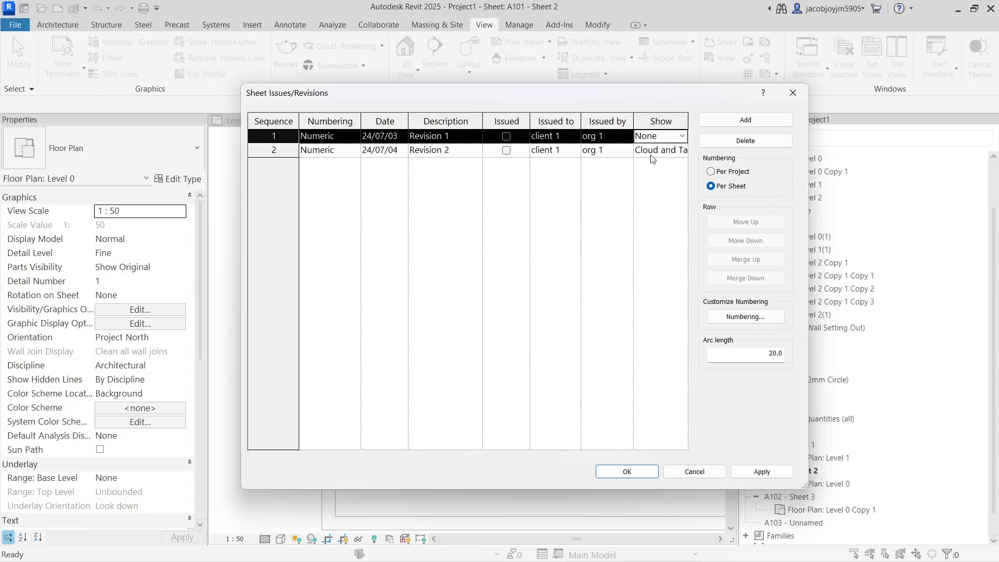
left_click(631, 471)
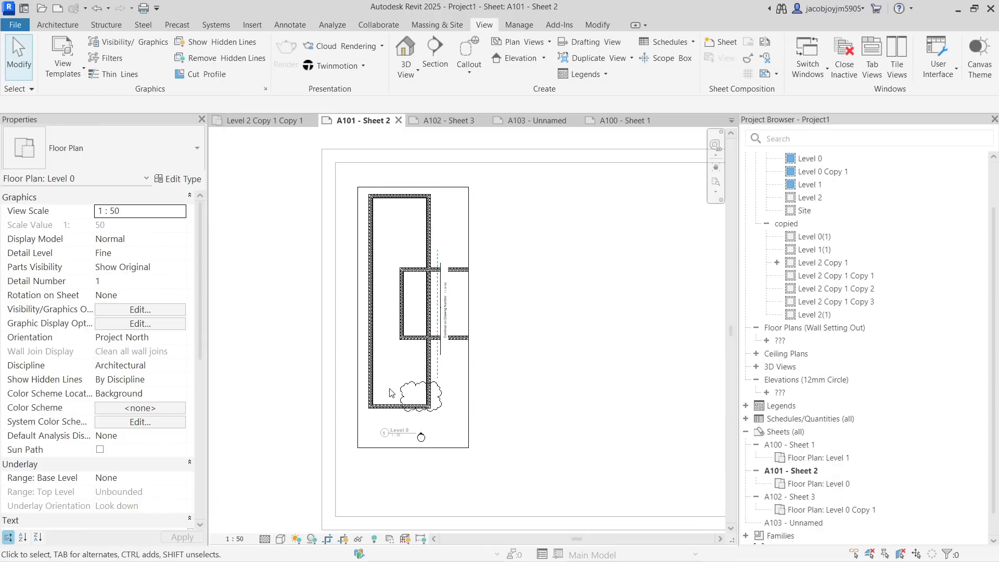
Tag the revision cloud around the plan's lower-right wall corner by category.
scroll(436, 405, "up", 3)
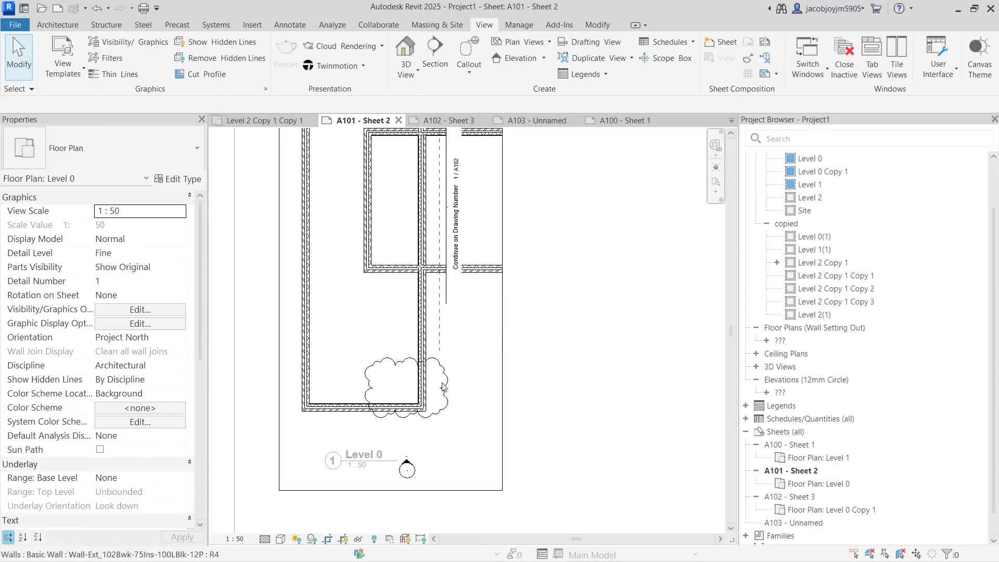
scroll(448, 434, "down", 3)
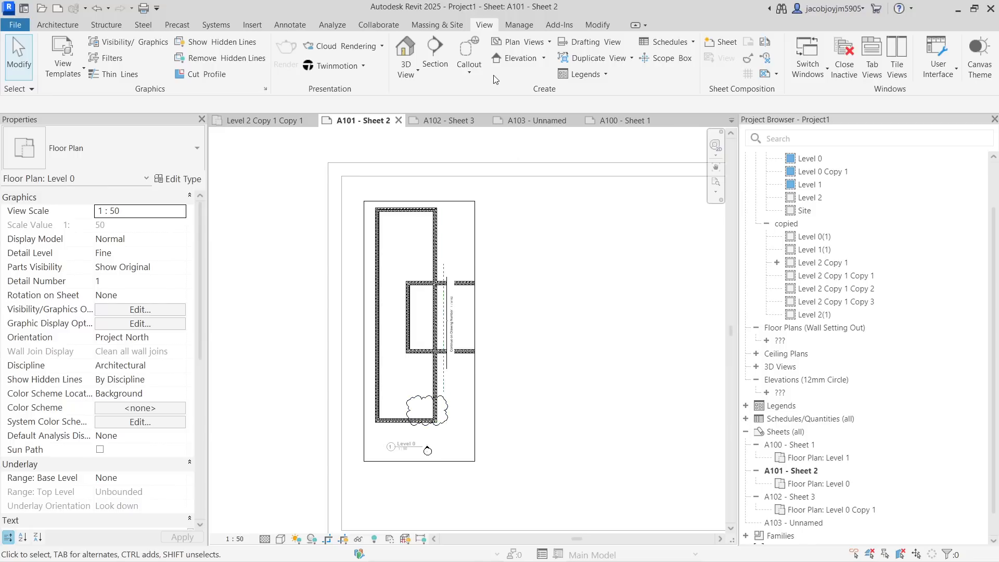
left_click(297, 25)
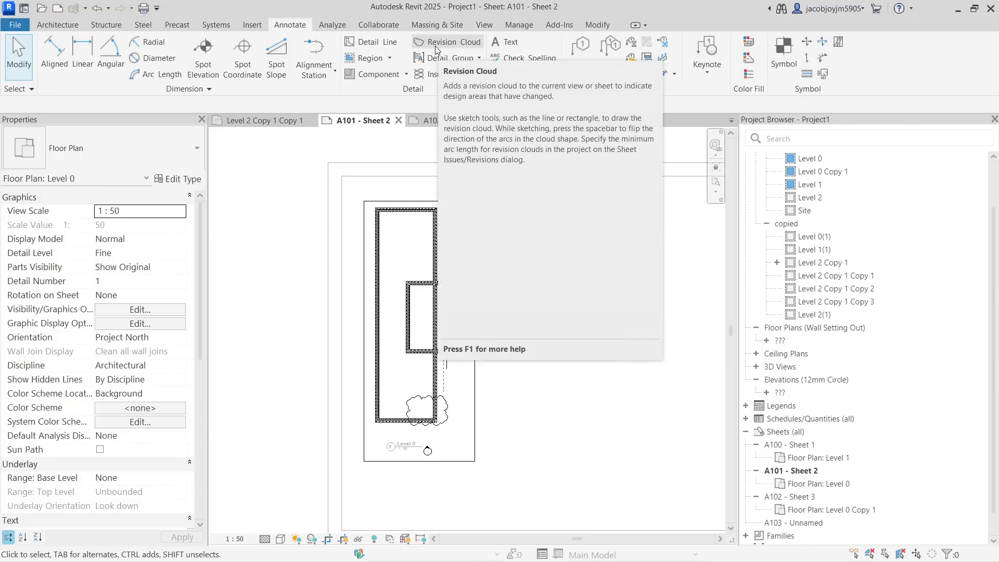
left_click(581, 47)
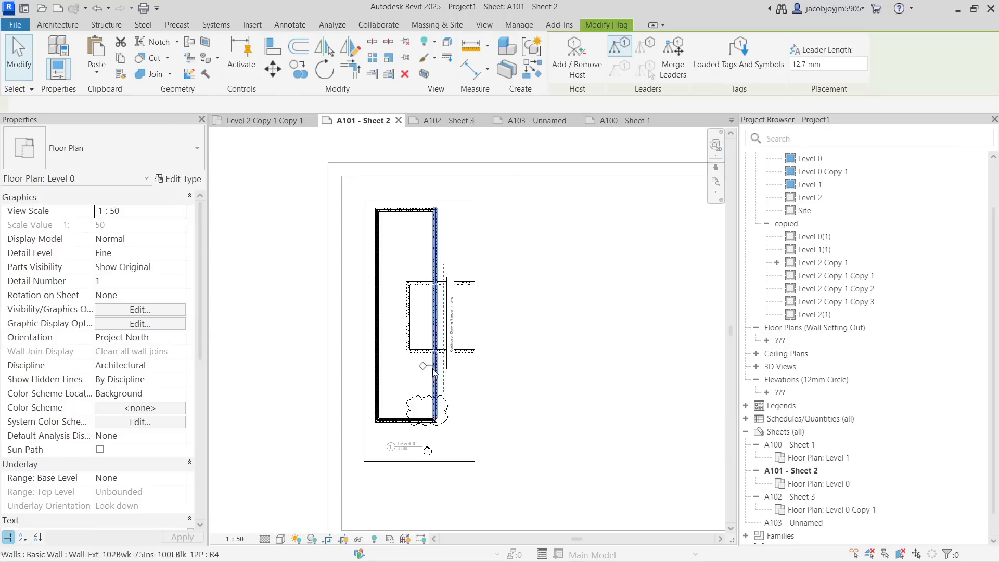
scroll(416, 406, "up", 3)
scroll(411, 406, "up", 2)
left_click(412, 407)
key("Escape")
key("Escape")
scroll(414, 406, "down", 5)
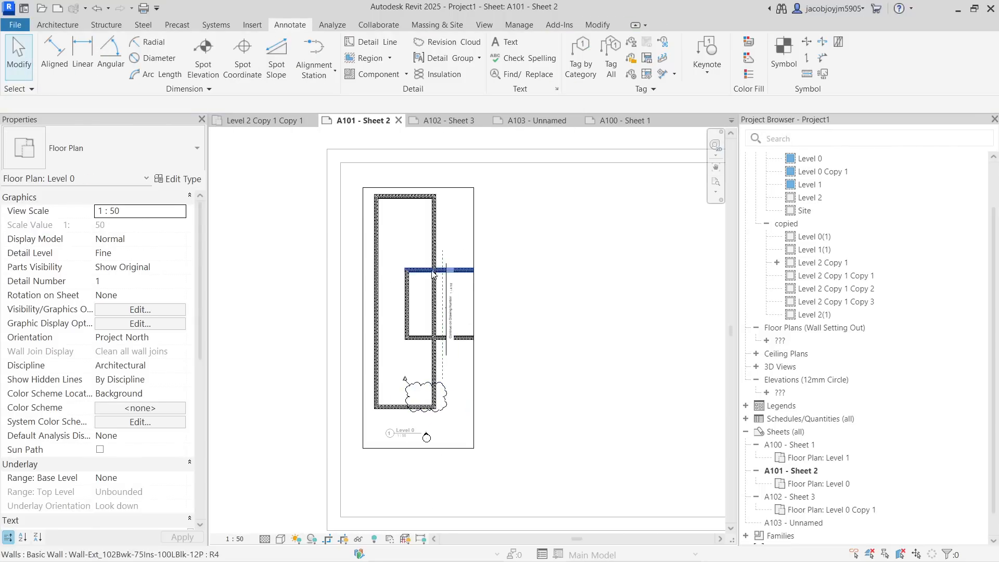
Tighten the Level 0 view's crop on its right and lower sides, close to the plan, and deactivate the view.
left_click(480, 268)
scroll(474, 318, "up", 3)
left_click_drag(474, 318, 435, 318)
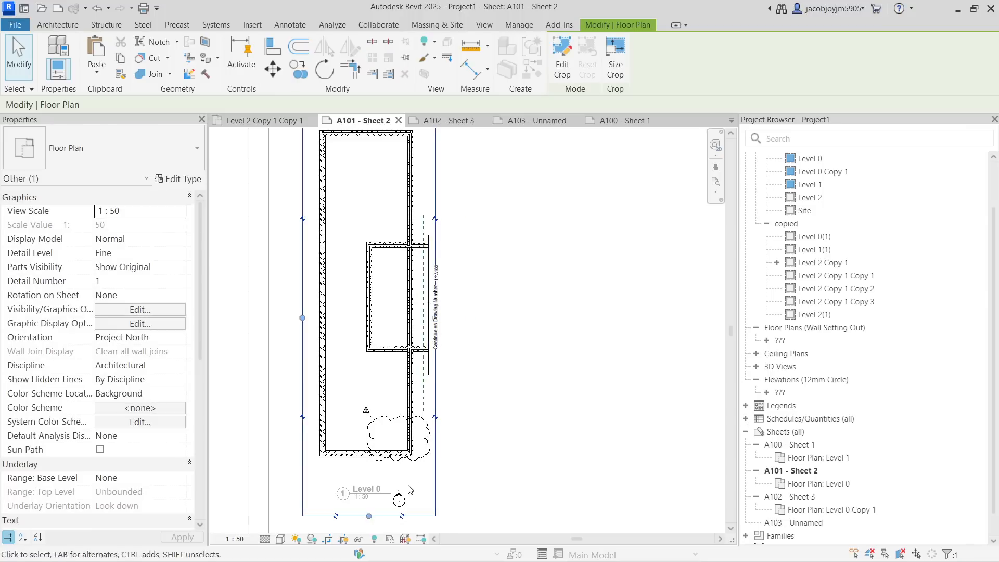
left_click_drag(368, 516, 368, 472)
left_click(495, 379)
scroll(489, 374, "down", 2)
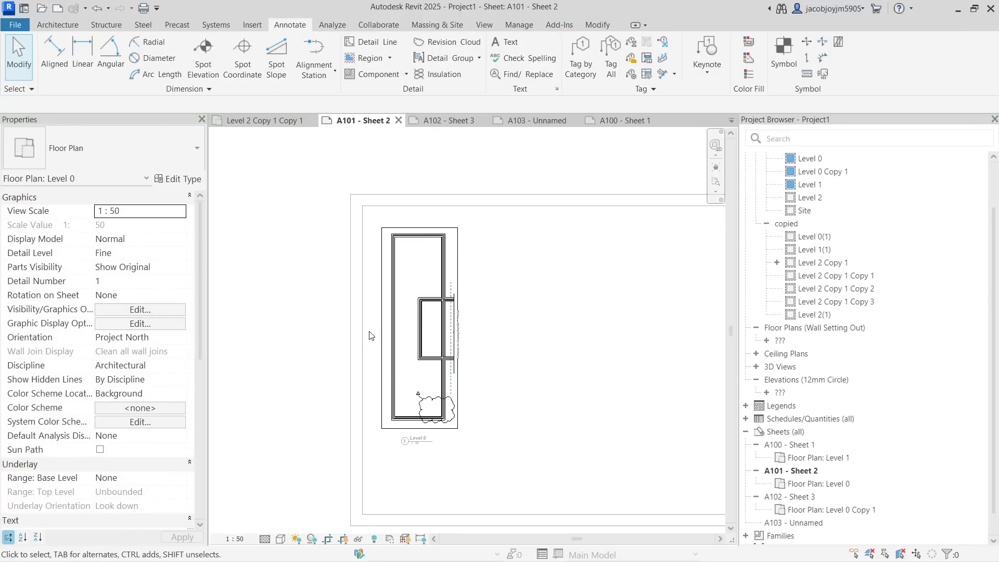
scroll(416, 333, "down", 1)
right_click(525, 312)
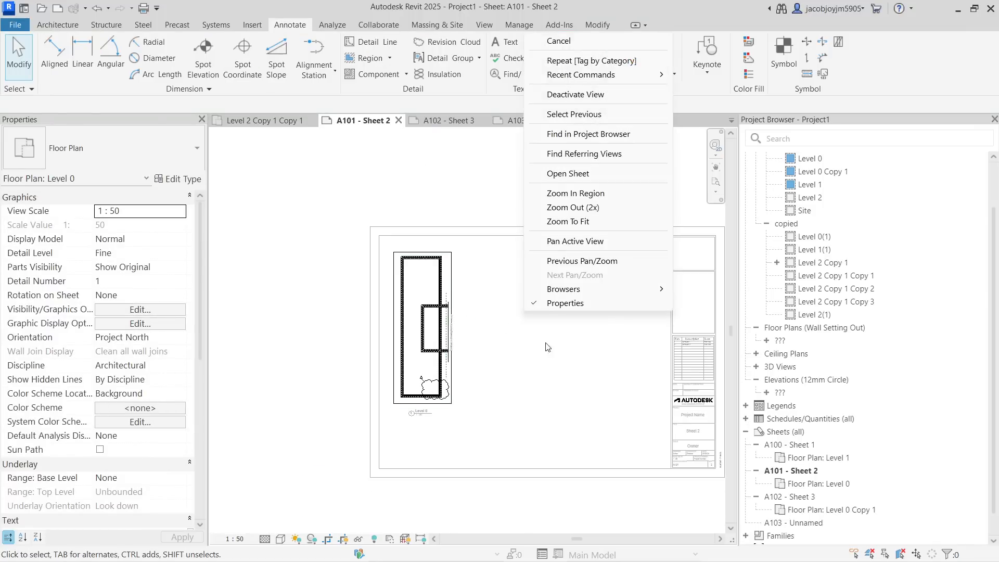
left_click(575, 94)
middle_click_drag(486, 352, 411, 336)
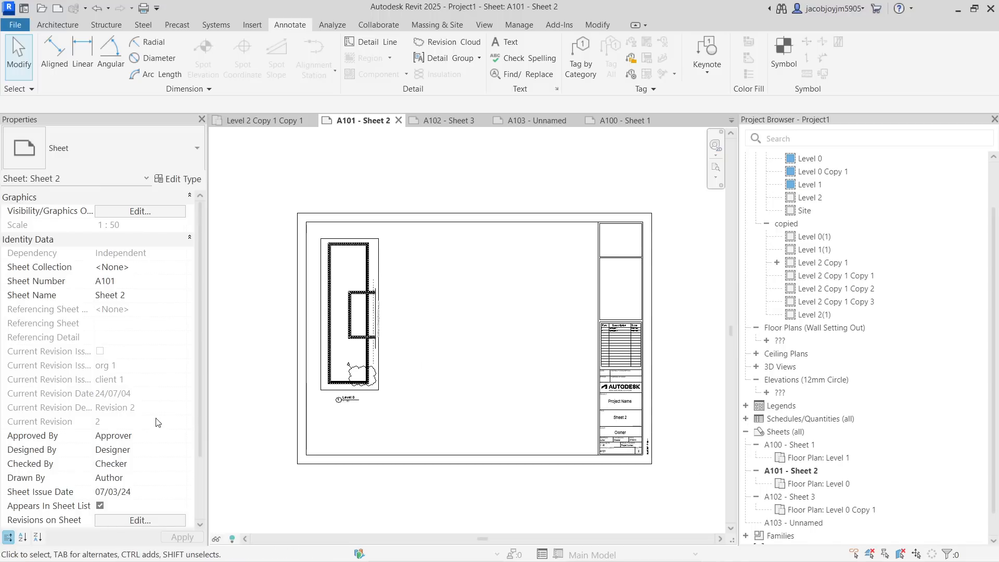
Examine which revisions sheet A101 shows in its revision schedule and whether their entries can be changed.
scroll(161, 423, "down", 2)
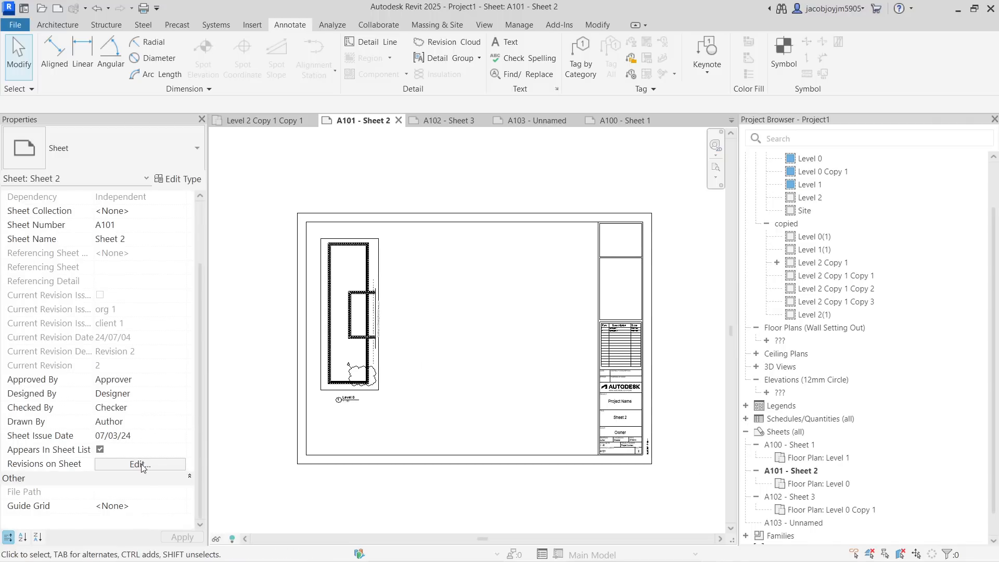
left_click(140, 464)
left_click(320, 176)
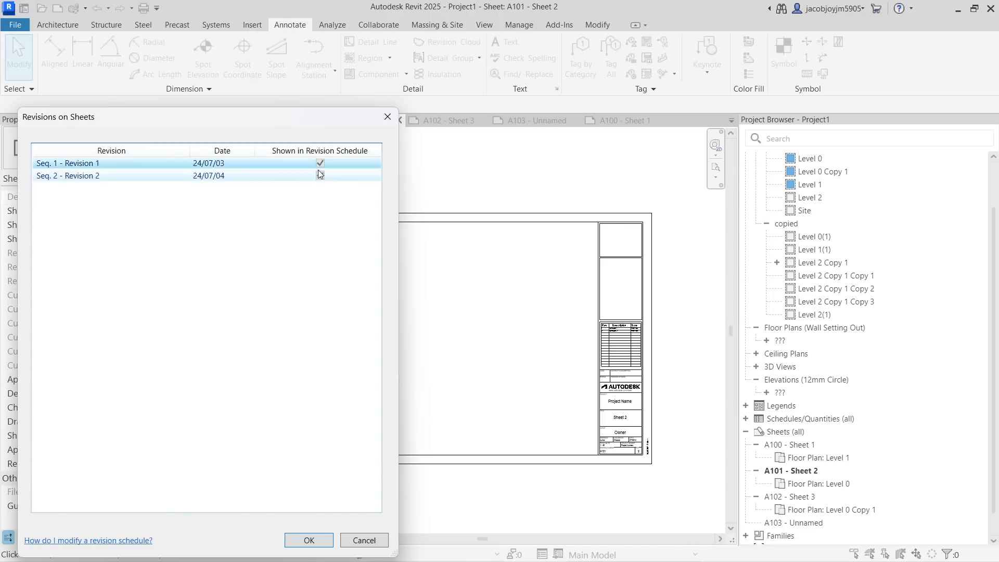
left_click_drag(312, 127, 831, 61)
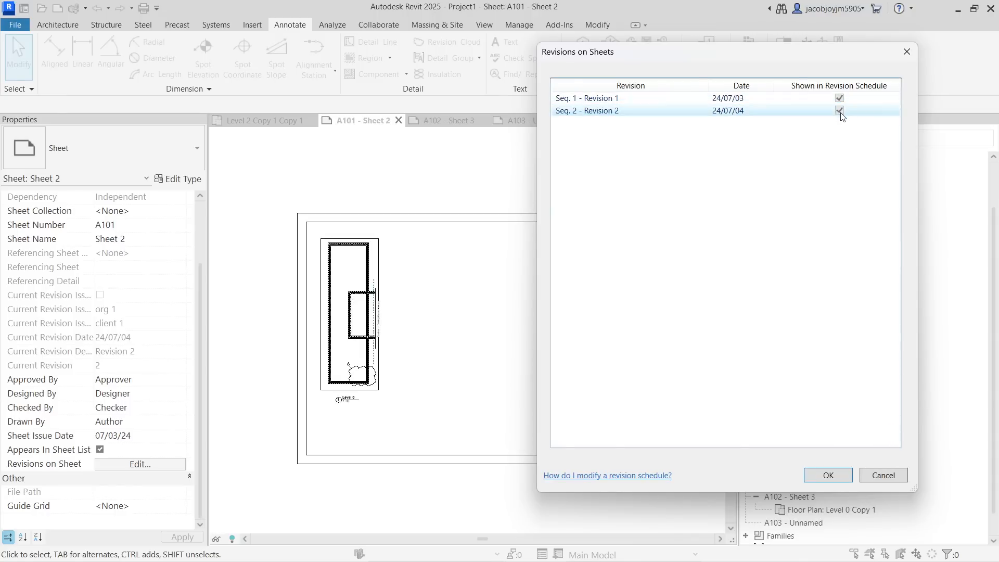
left_click(907, 51)
scroll(389, 333, "down", 2)
scroll(383, 308, "up", 2)
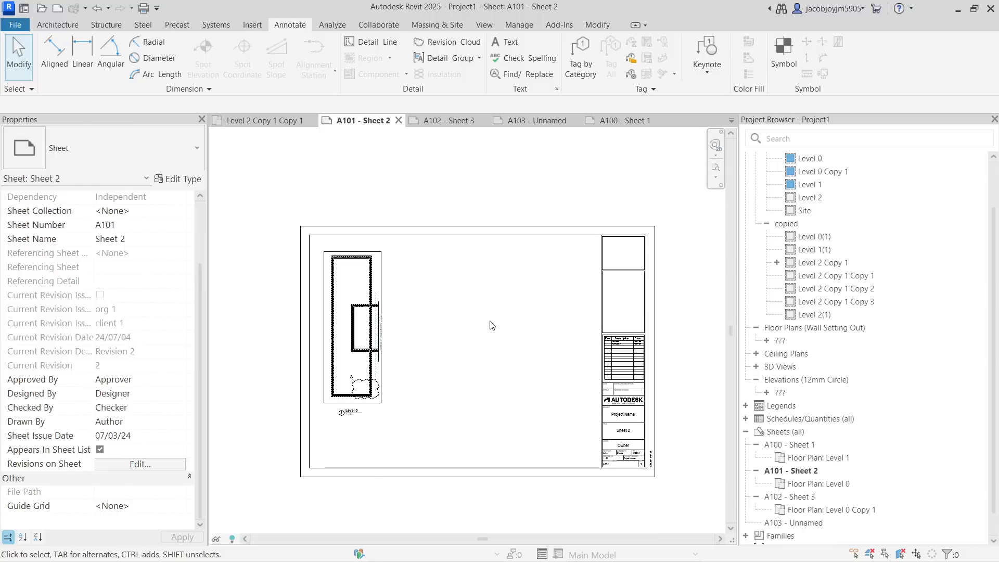
Add a third revision to the sheet issues/revisions list and date it 24/07/05.
left_click(484, 25)
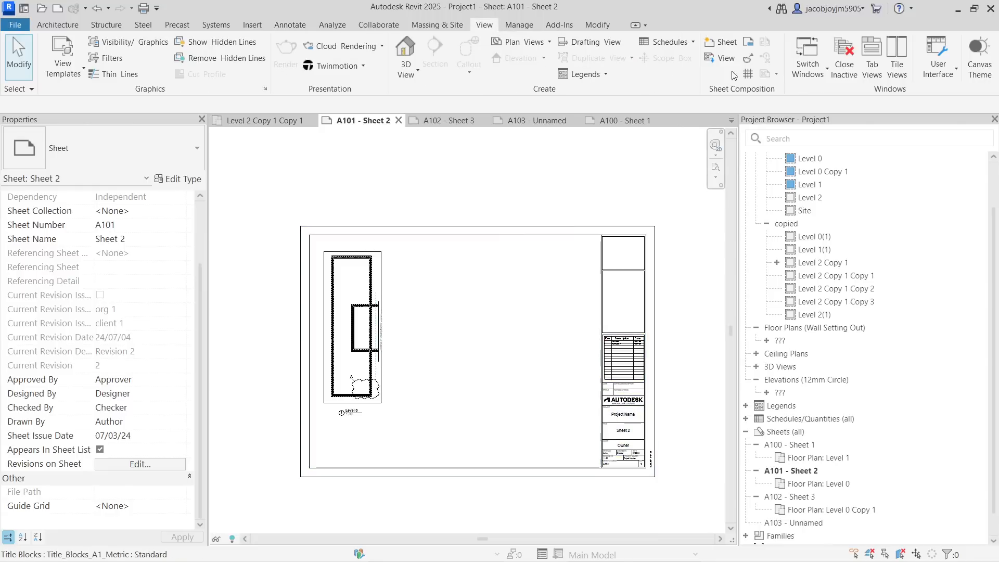
left_click(748, 58)
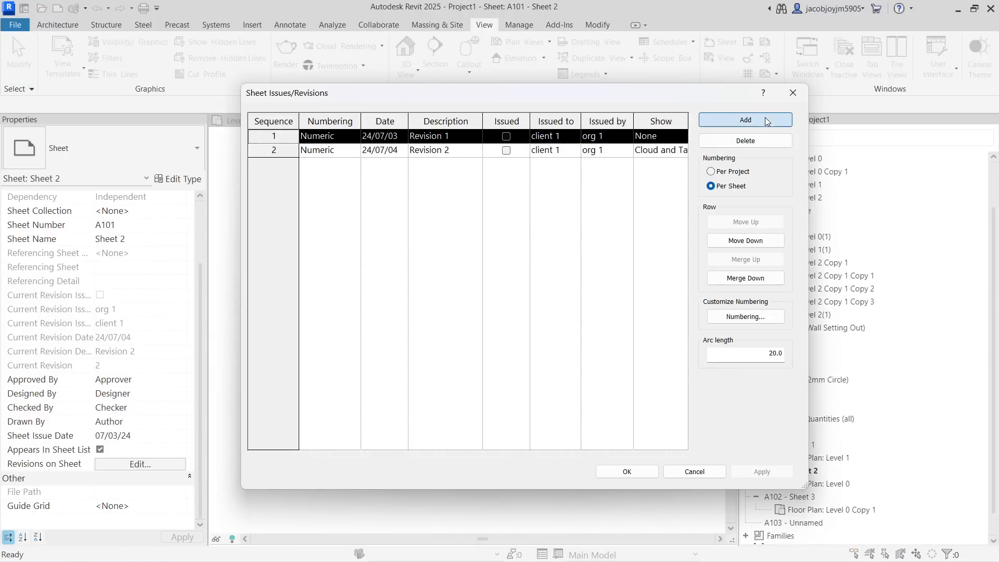
left_click(746, 131)
left_click(459, 164)
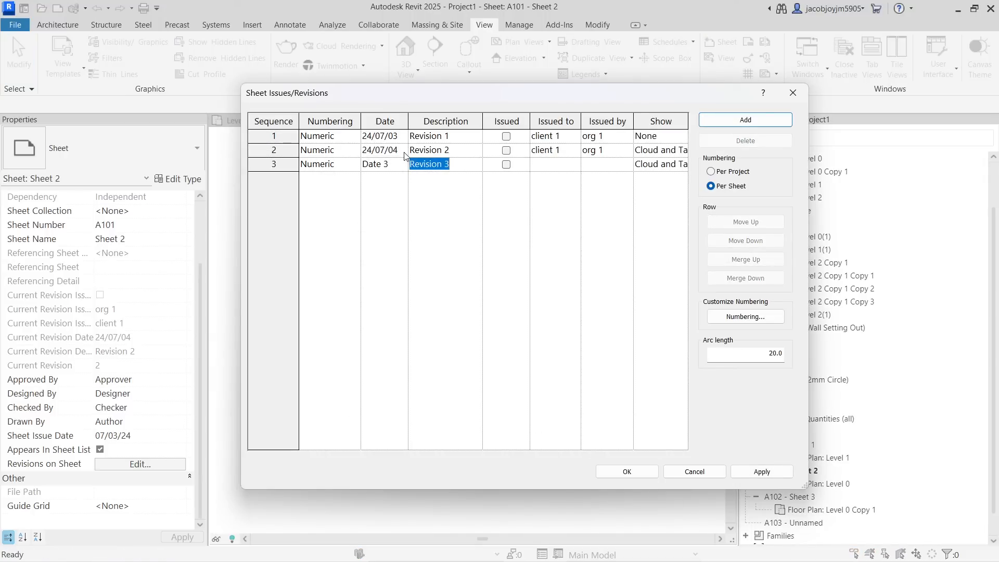
left_click(370, 151)
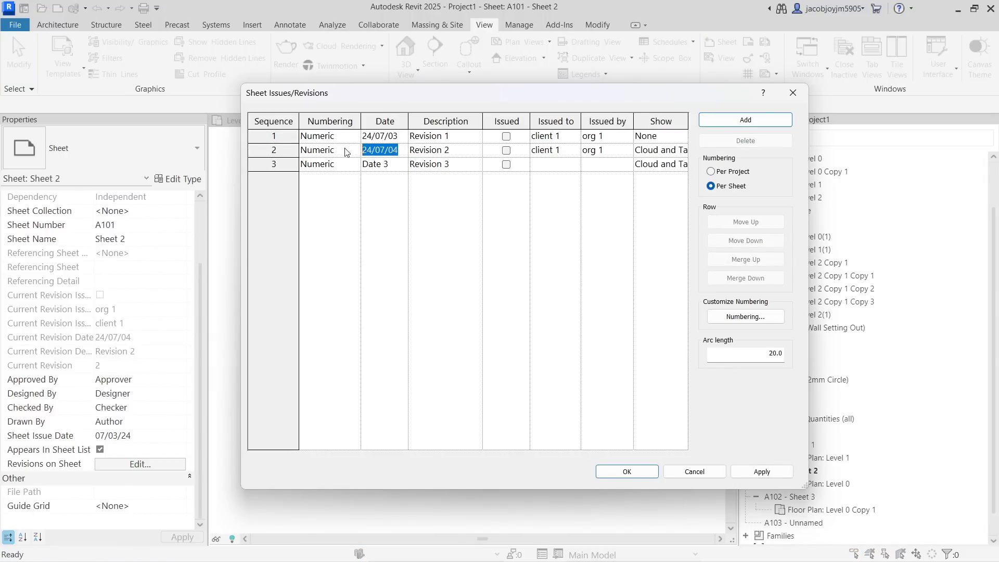
left_click(379, 164)
type("24/07/04")
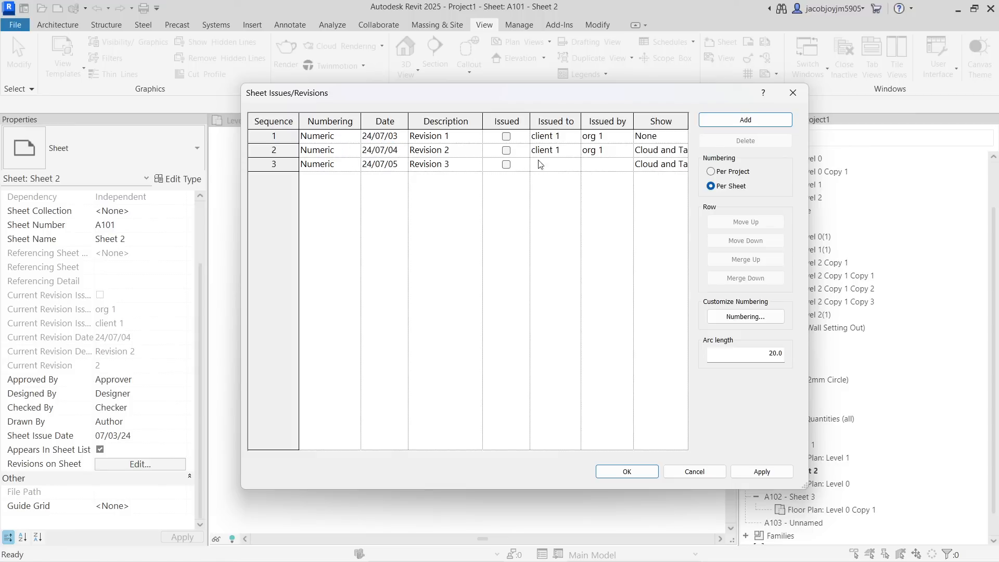
Copy the second revision's issued-to value client 1 and issued-by value org 1 into Revision 3 and accept the settings.
left_click(570, 150)
key("ctrl+c")
left_click(570, 164)
key("ctrl+v")
left_click(610, 162)
left_click(615, 149)
key("ctrl+c")
left_click(609, 166)
key("ctrl+v")
left_click(627, 472)
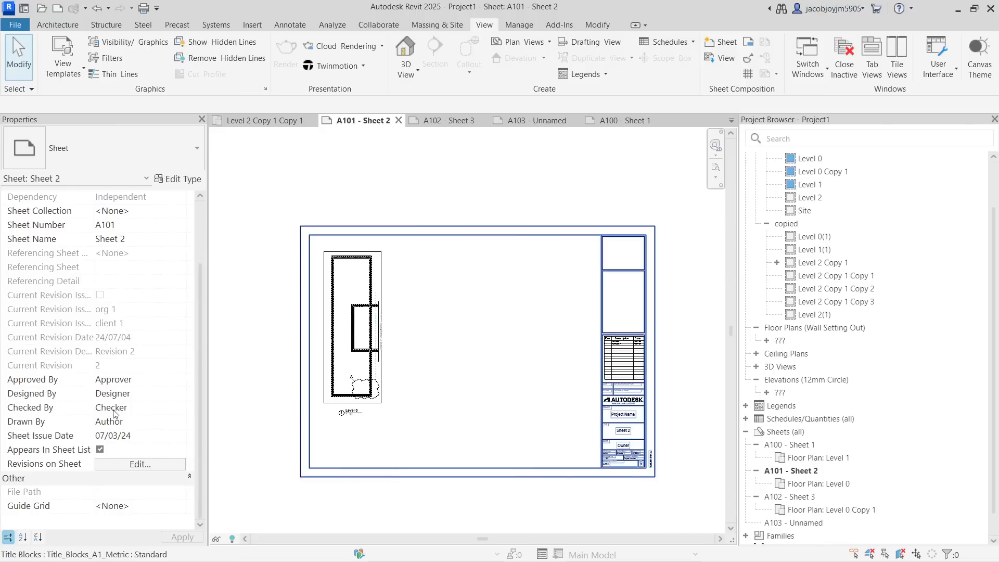
Include Revision 3 in sheet A101's revision schedule and check the title block's revision table.
left_click(139, 463)
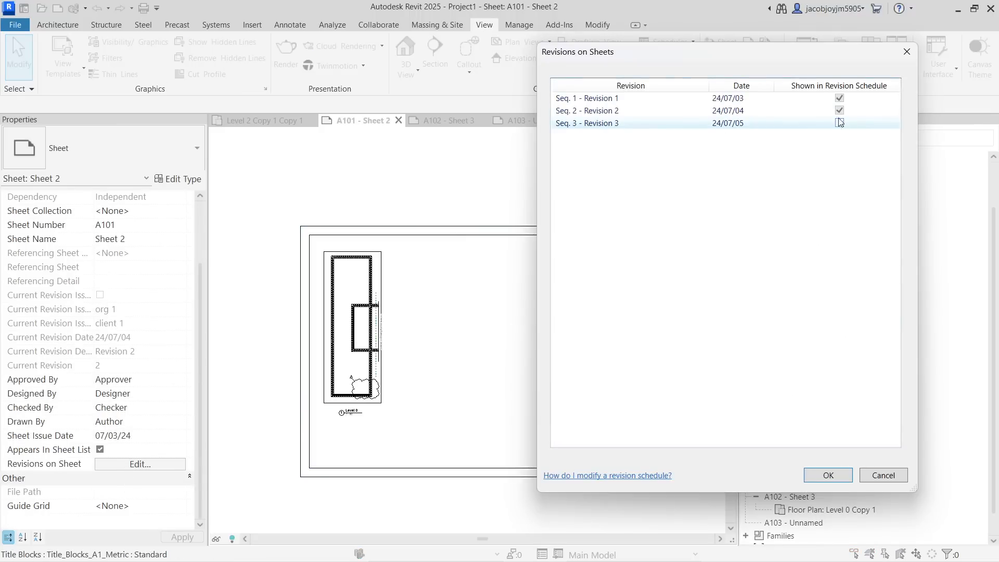
left_click_drag(810, 59, 430, 134)
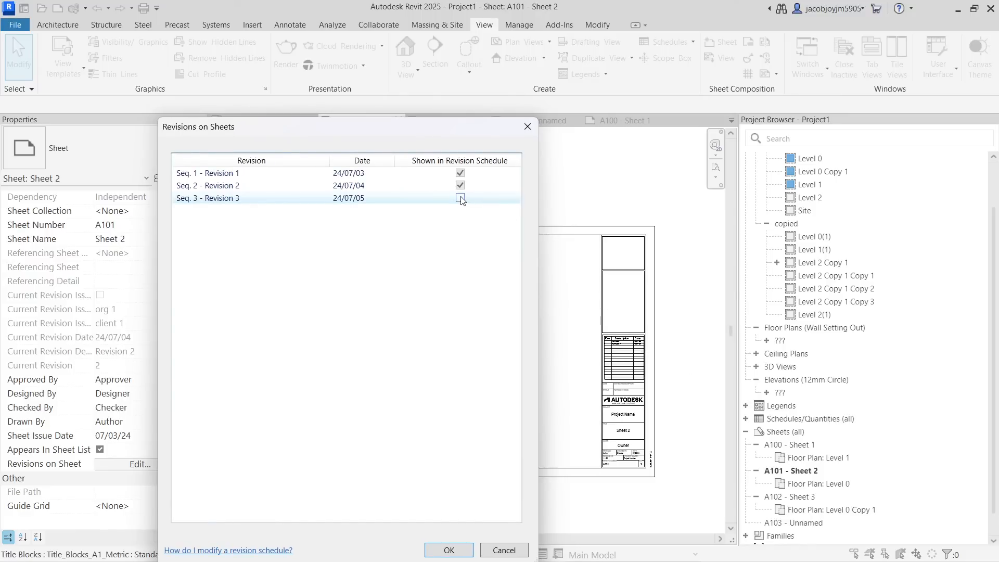
left_click(449, 550)
scroll(600, 368, "up", 4)
scroll(600, 368, "up", 5)
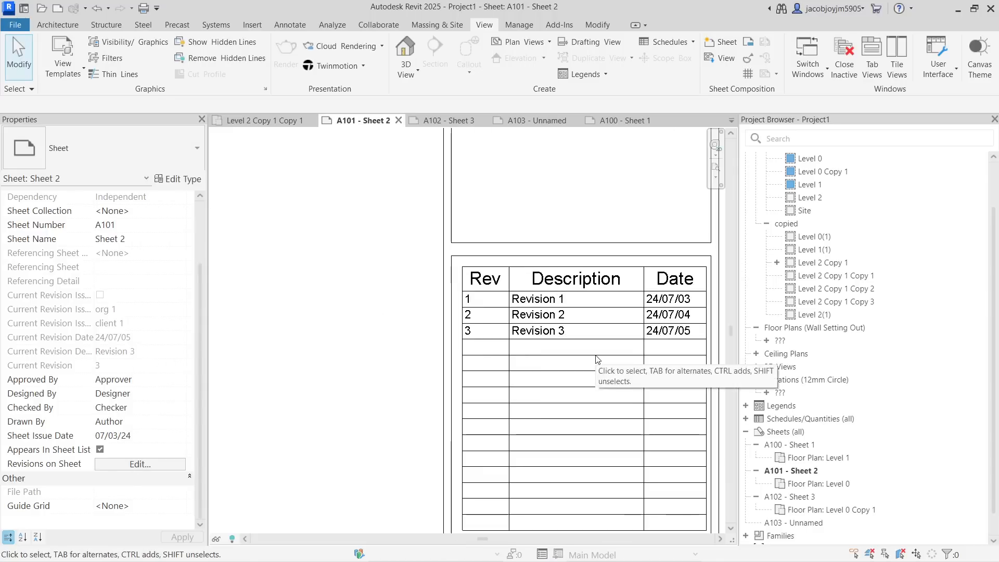
Remove Revision 3 from sheet A101's revision schedule.
left_click(165, 467)
left_click(460, 188)
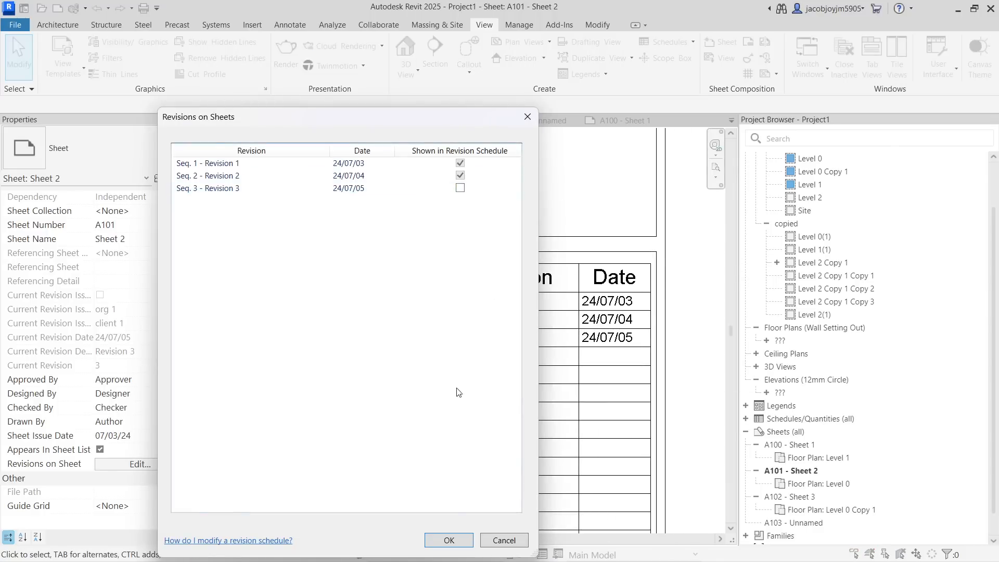
left_click(457, 543)
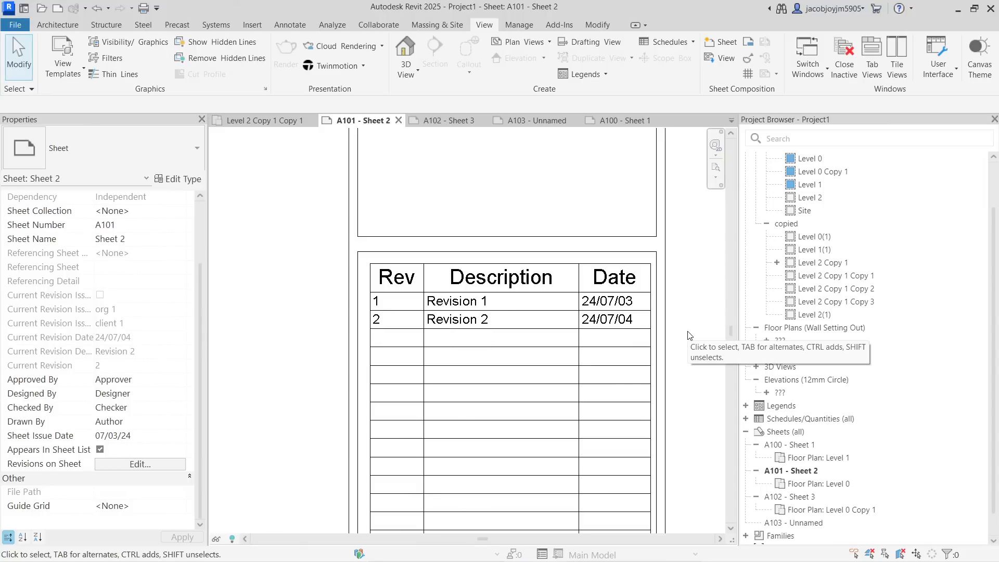
Detach the Sheet Composition tool group from the ribbon and float it over sheet A101.
scroll(688, 336, "down", 5)
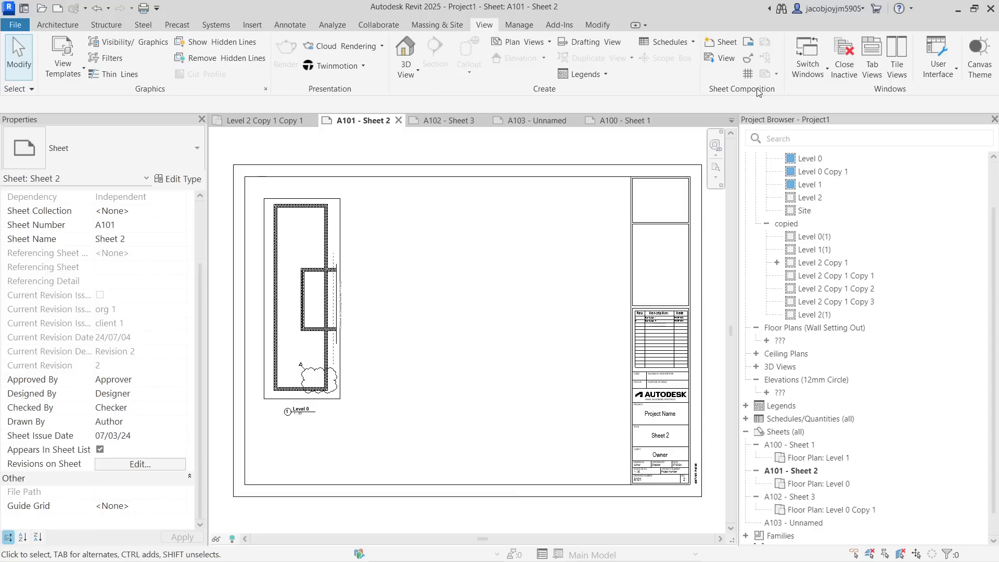
left_click_drag(758, 92, 497, 276)
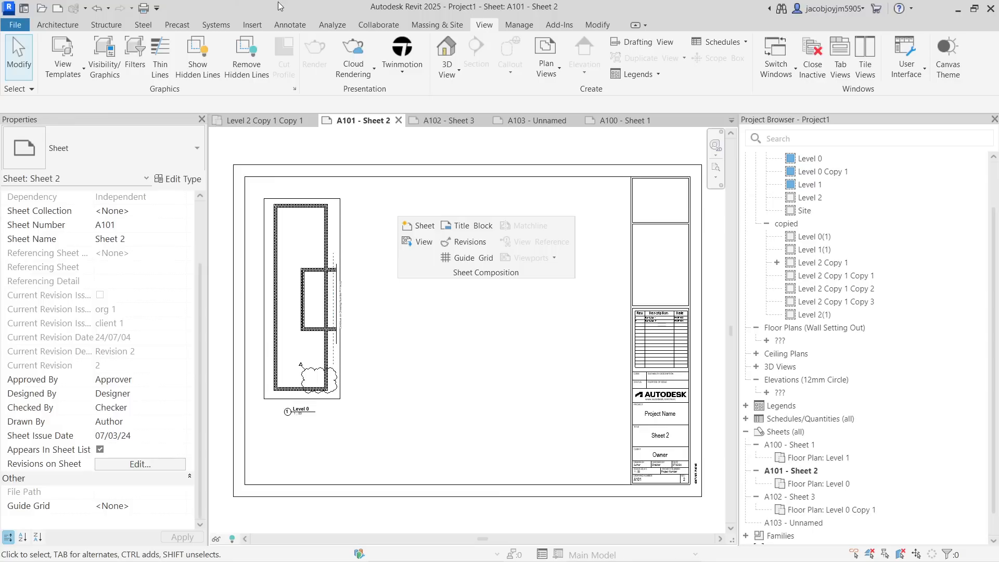
Load the A0 metric through A4 metric title block families from the US library's Titleblocks folder.
left_click(252, 26)
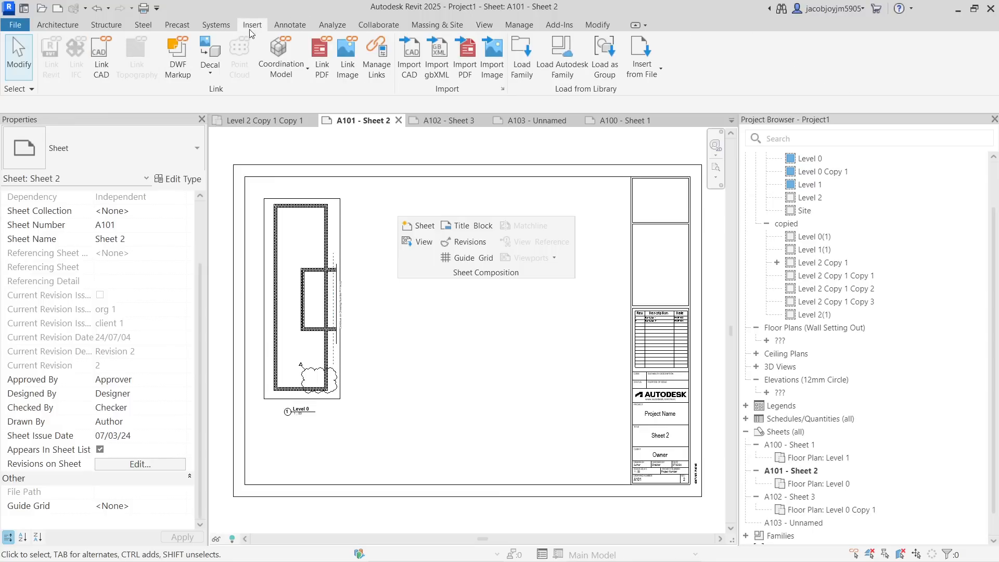
left_click(522, 57)
left_click(619, 161)
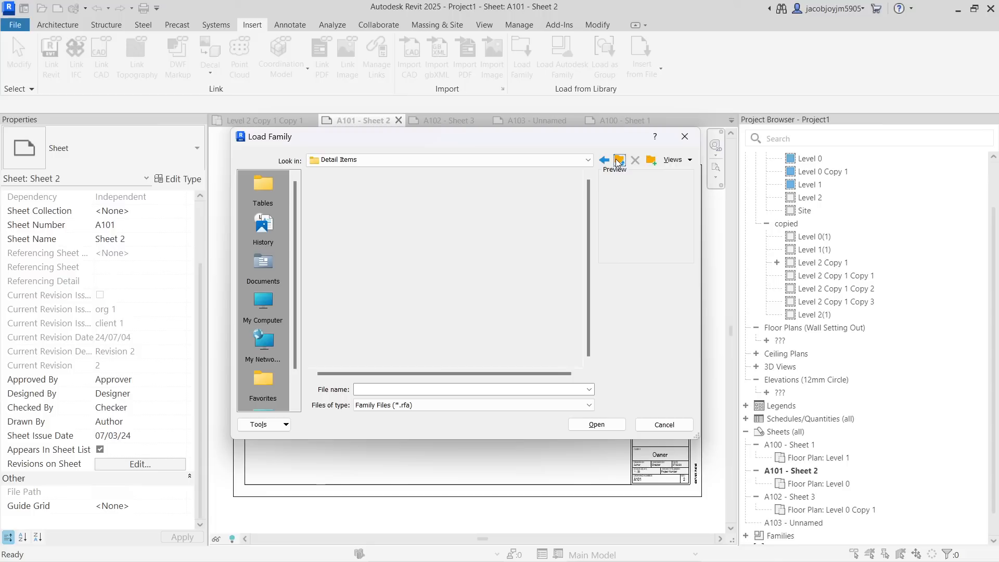
left_click(618, 161)
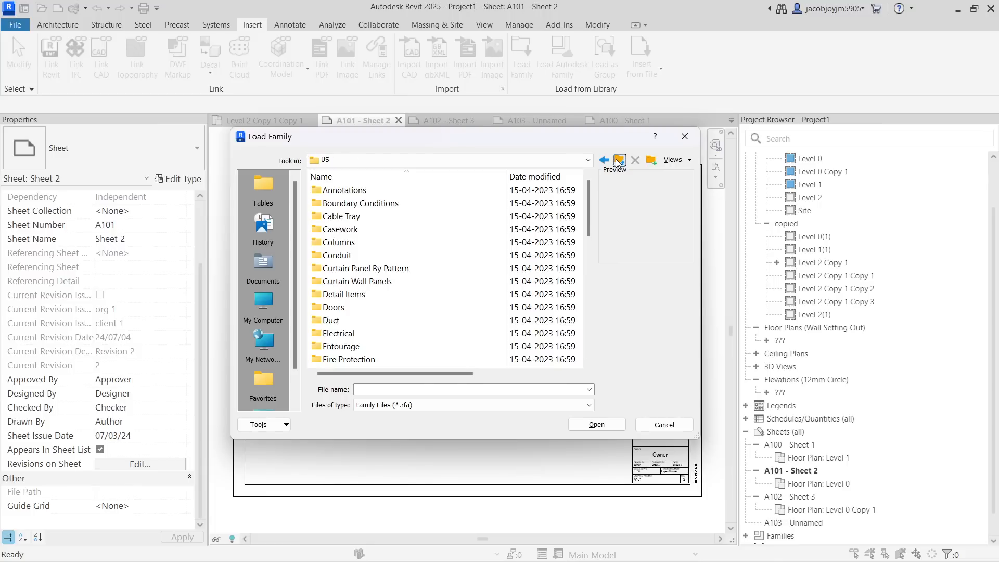
scroll(445, 272, "down", 6)
scroll(445, 271, "down", 4)
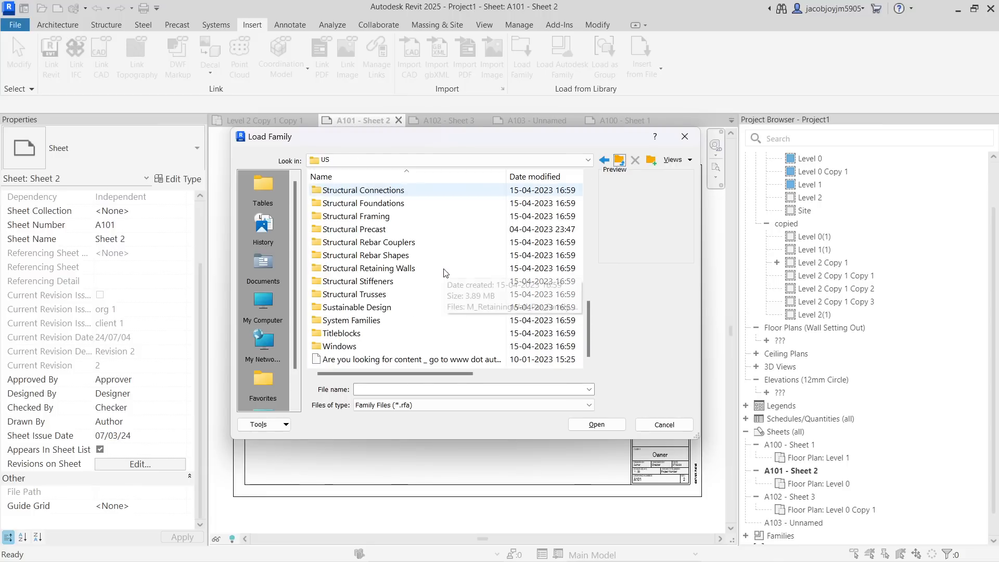
double_click(364, 333)
left_click(338, 190)
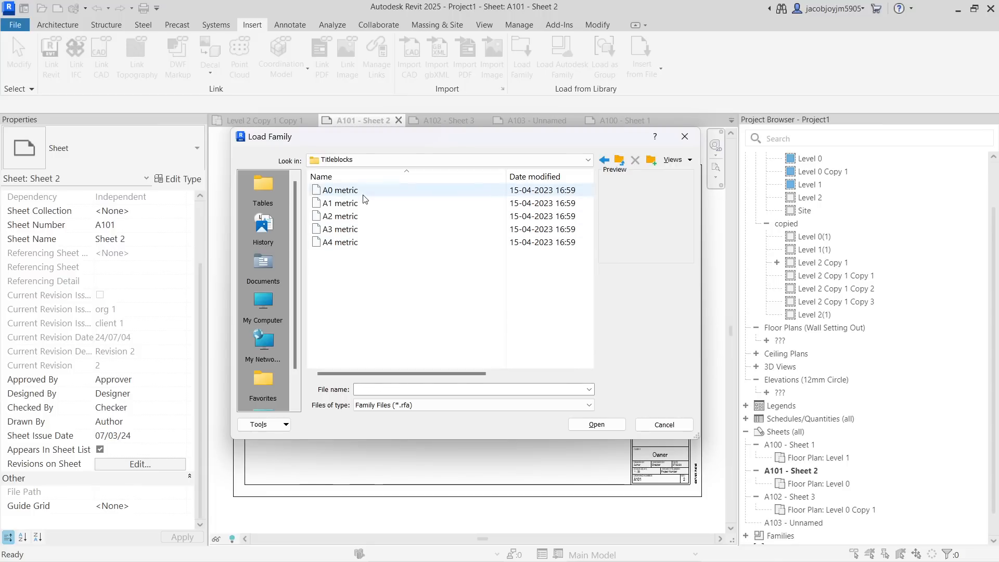
left_click(354, 243, "shift")
left_click(603, 425)
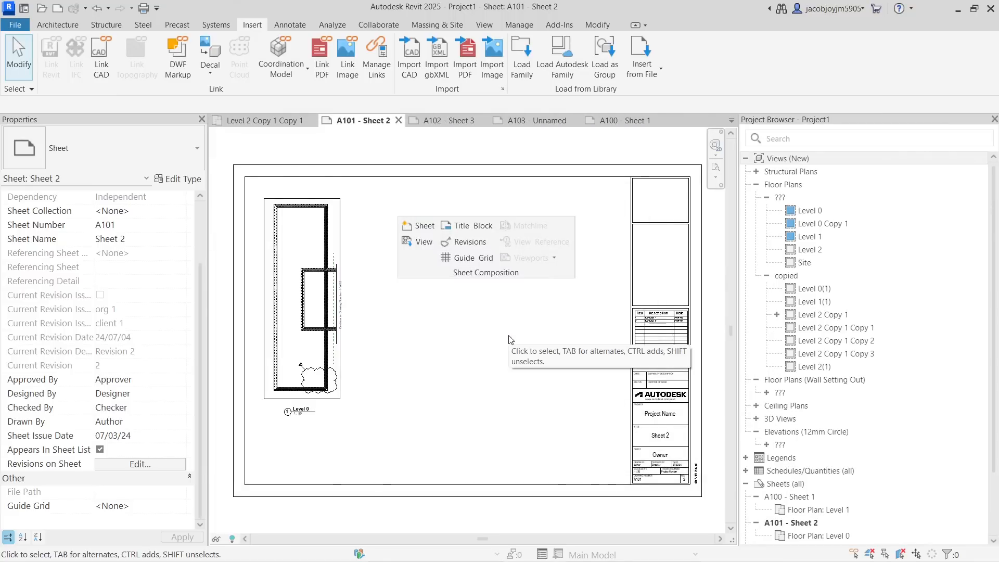
Open the family of sheet A101's title block for editing.
scroll(509, 339, "down", 3)
left_click(609, 209)
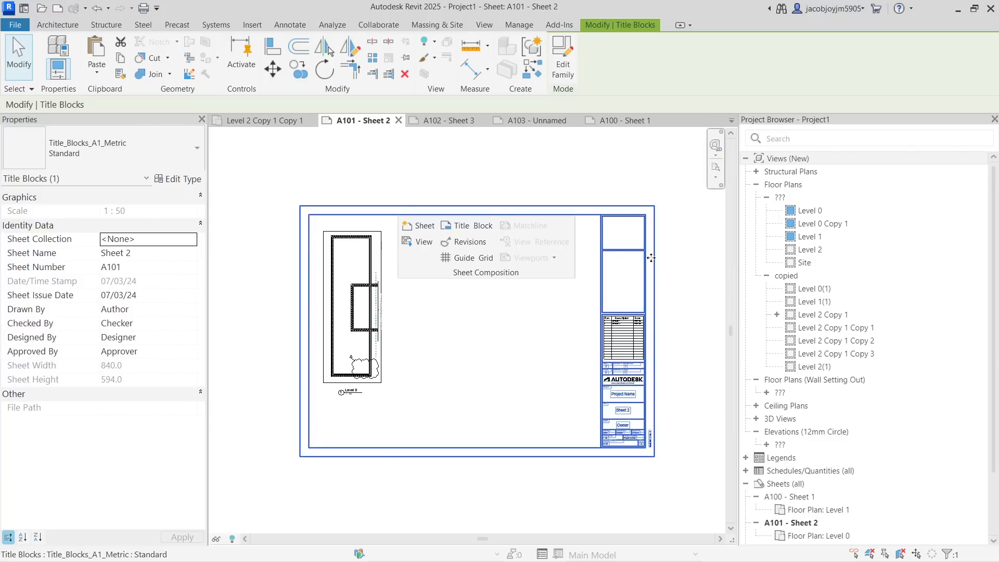
key("Escape")
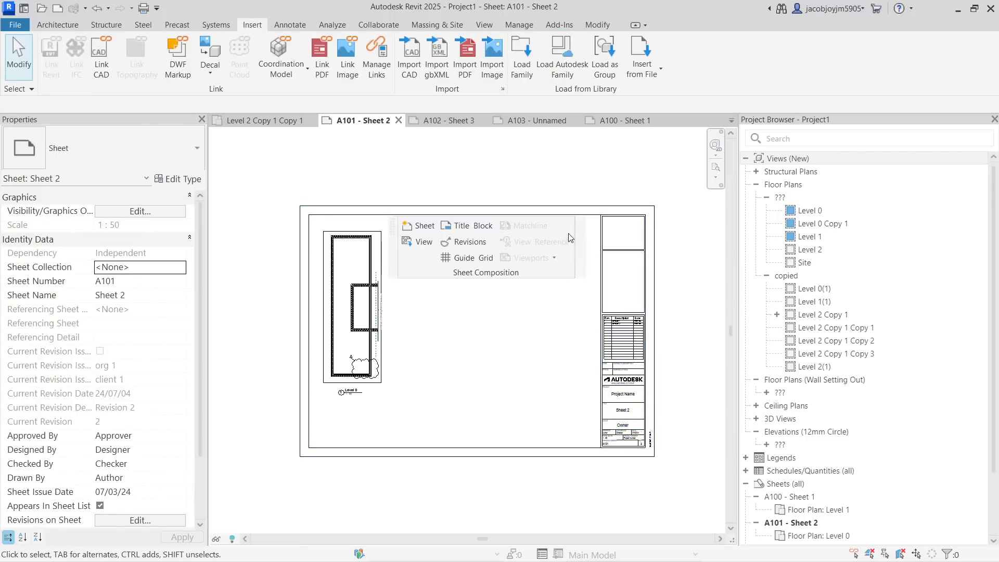
left_click(590, 214)
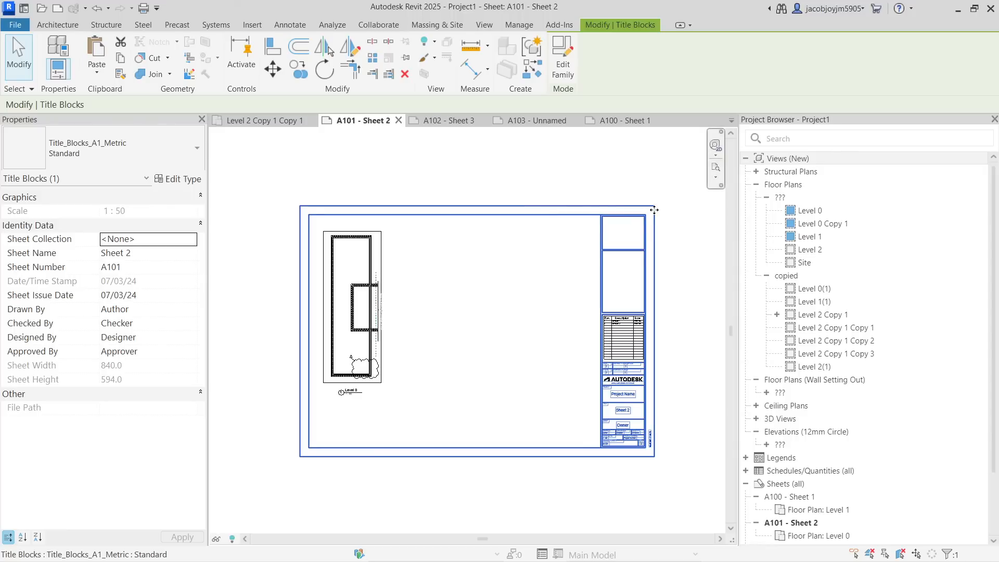
left_click(664, 224)
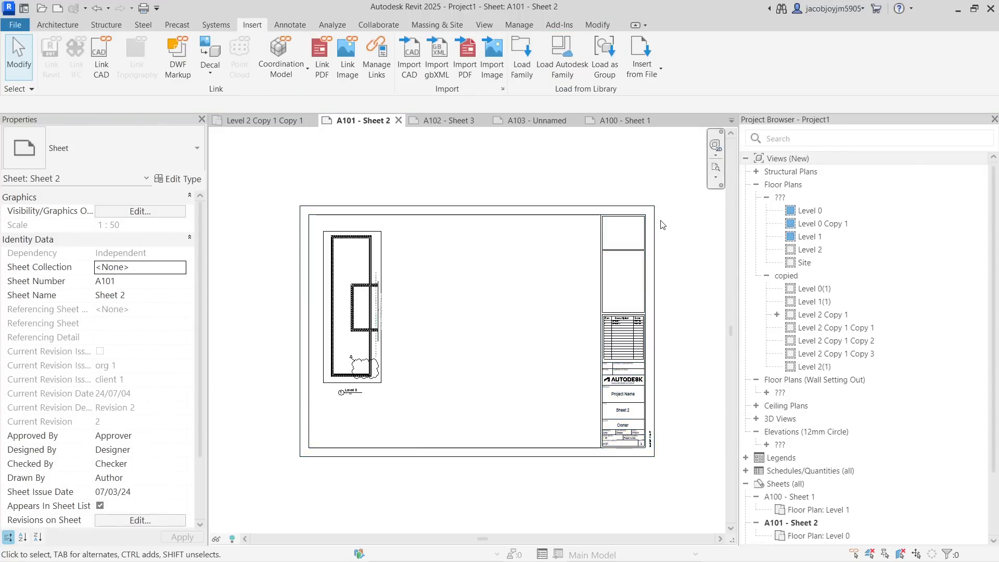
left_click(654, 232)
left_click(570, 56)
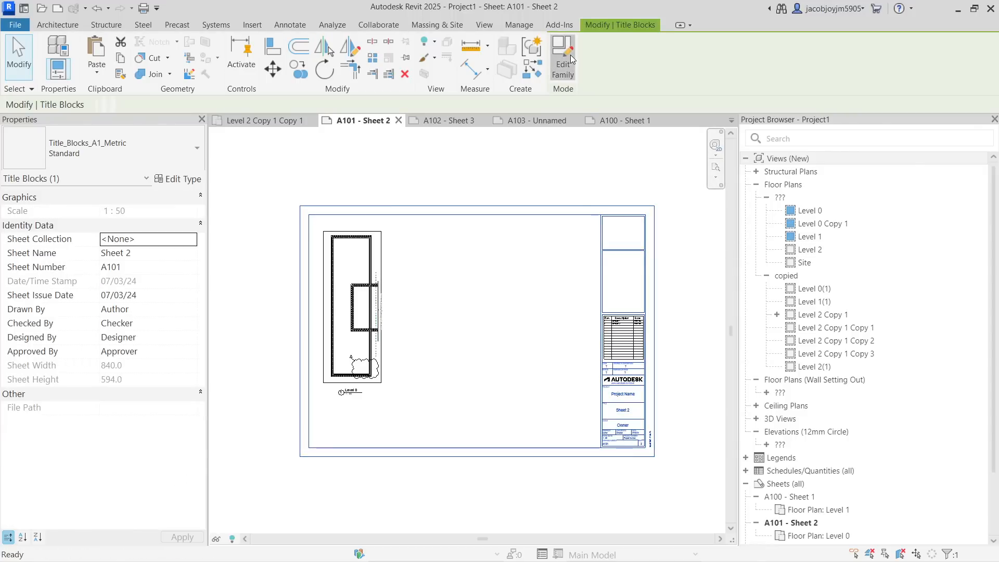
Examine the border lines and labels of the title block family, and close it without saving.
scroll(538, 223, "down", 2)
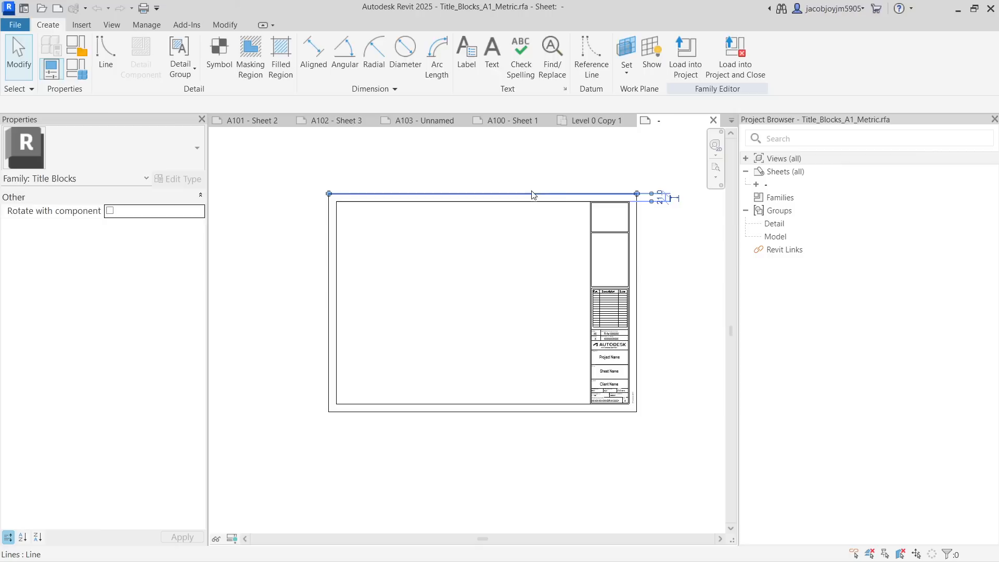
left_click(533, 194)
left_click(637, 225)
scroll(608, 346, "up", 3)
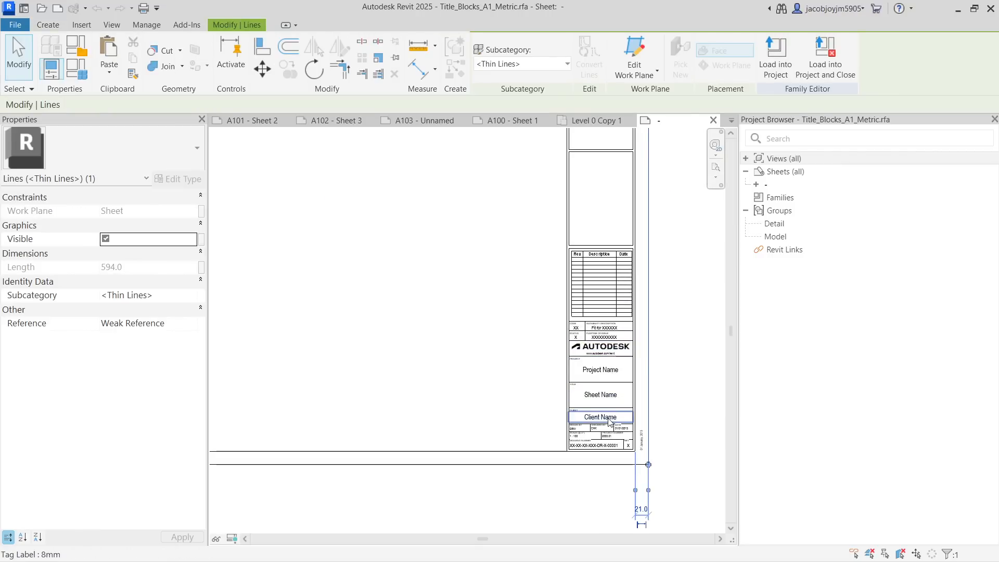
scroll(585, 437, "up", 2)
scroll(585, 436, "down", 5)
left_click(494, 311)
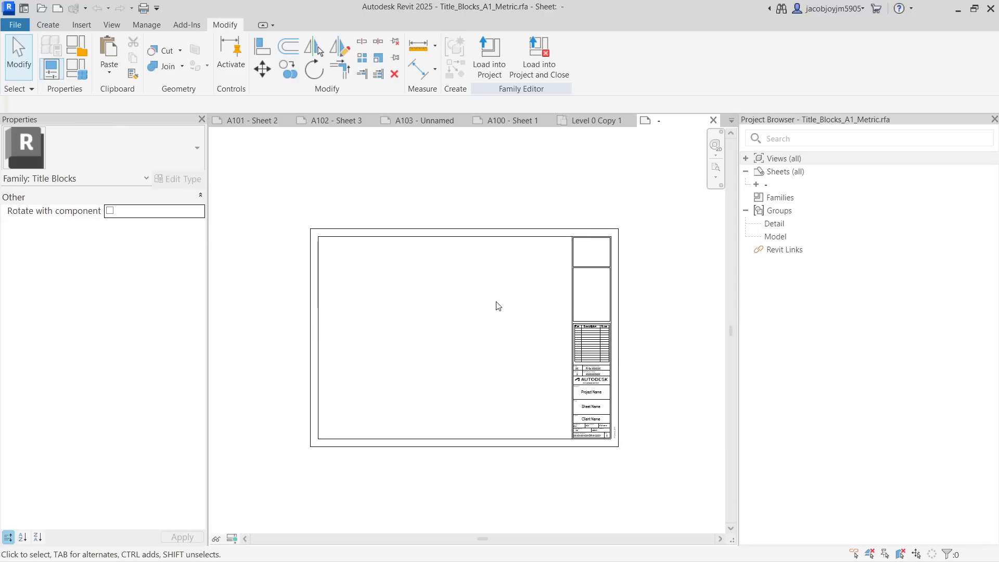
scroll(498, 306, "up", 2)
middle_click_drag(498, 317, 502, 317)
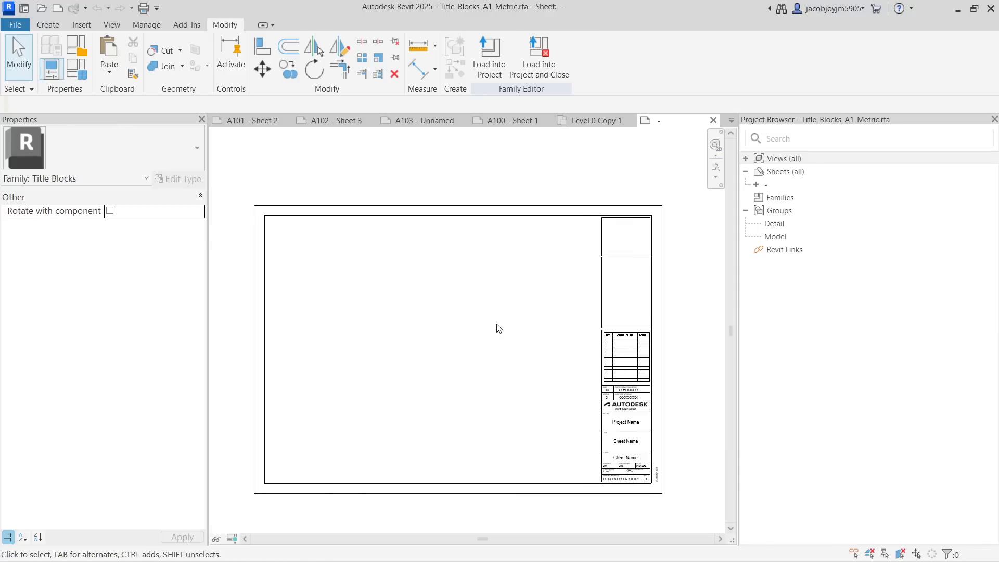
left_click(714, 120)
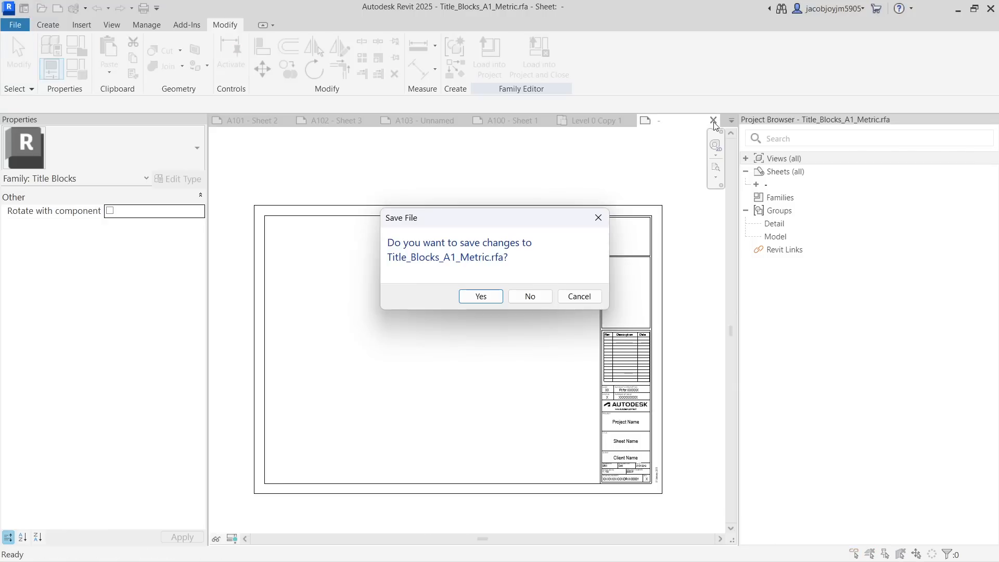
left_click(522, 296)
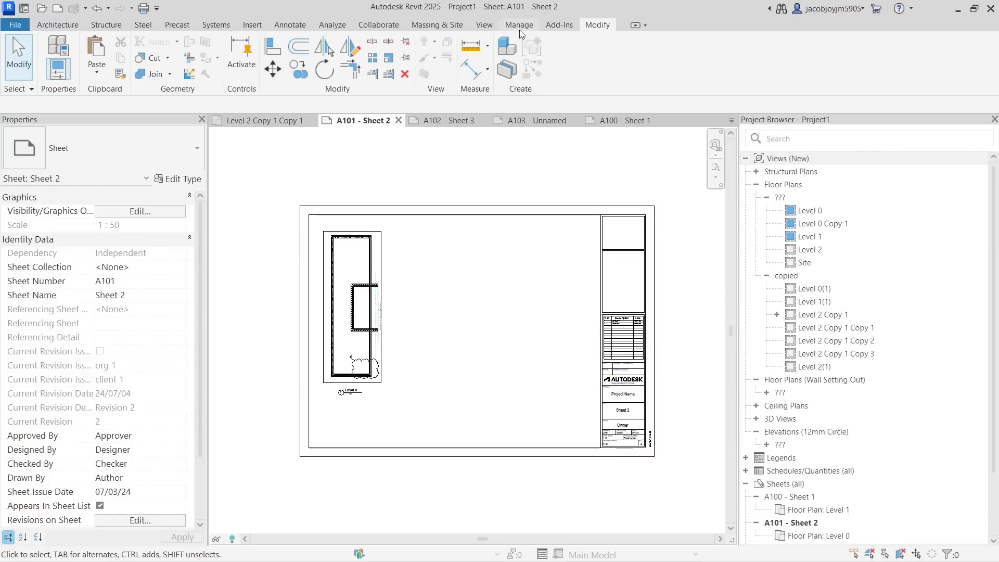
Create a new sheet using the A2 metric title block.
right_click(791, 486)
left_click(835, 379)
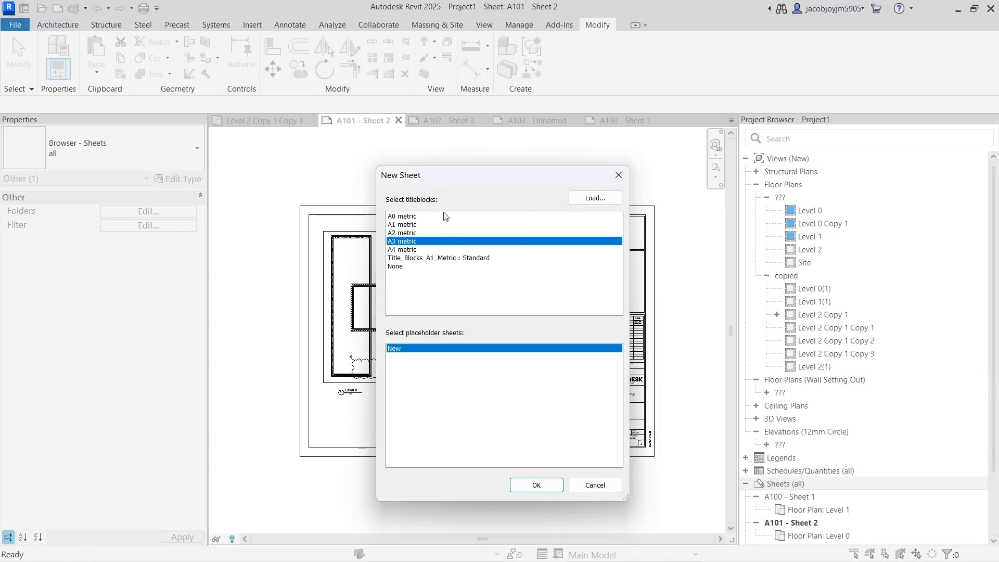
left_click(407, 216)
left_click(407, 224)
left_click(407, 241)
left_click(413, 258)
left_click(403, 233)
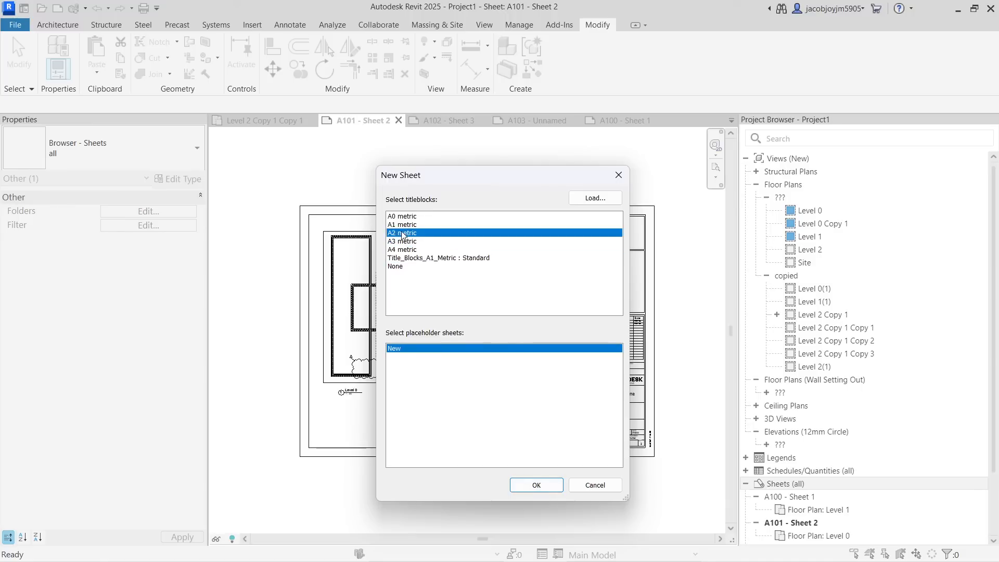
left_click(552, 484)
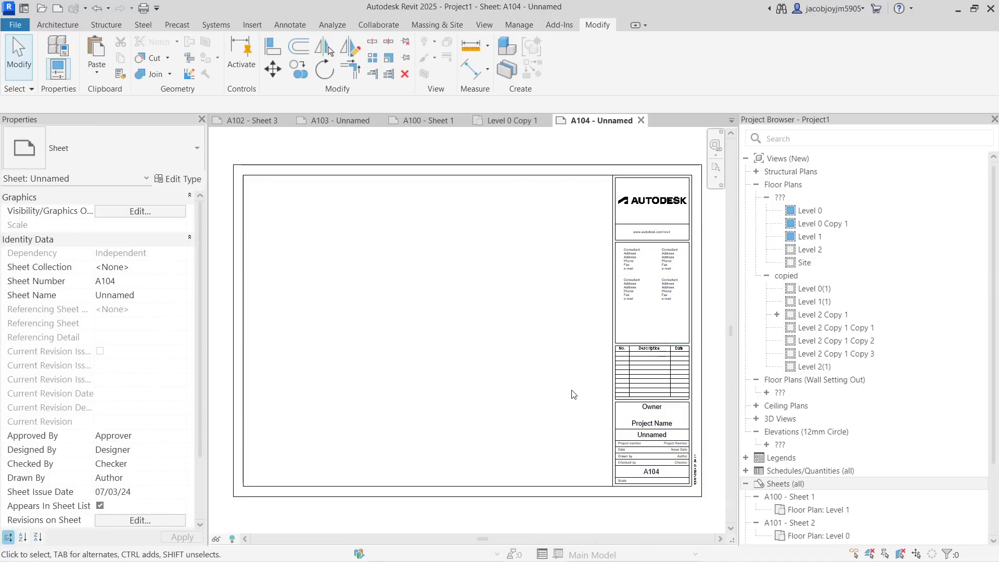
Change the title block type on sheet A104 to A0 metric.
left_click(617, 391)
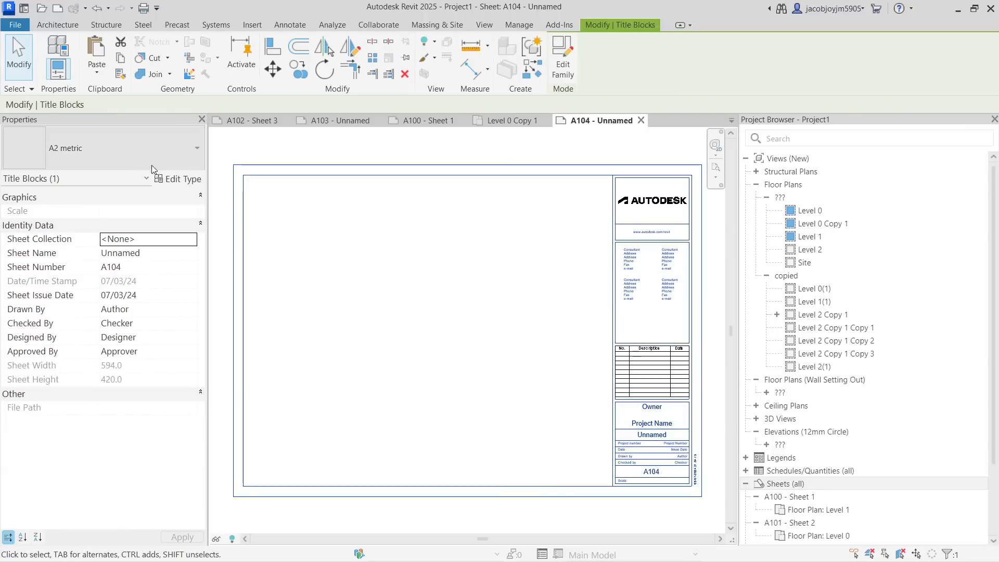
left_click(129, 154)
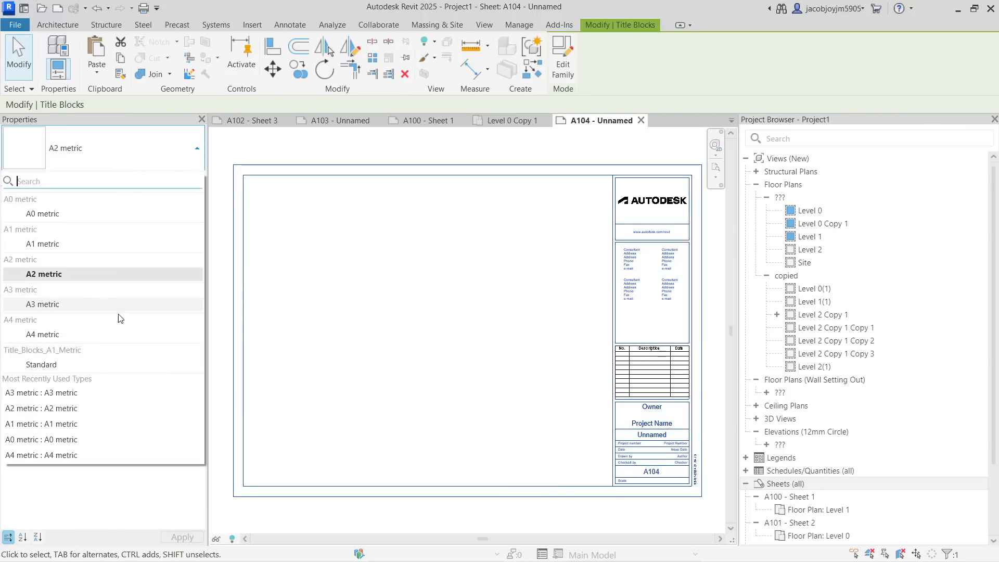
left_click(94, 222)
scroll(468, 338, "down", 5)
scroll(547, 319, "up", 1)
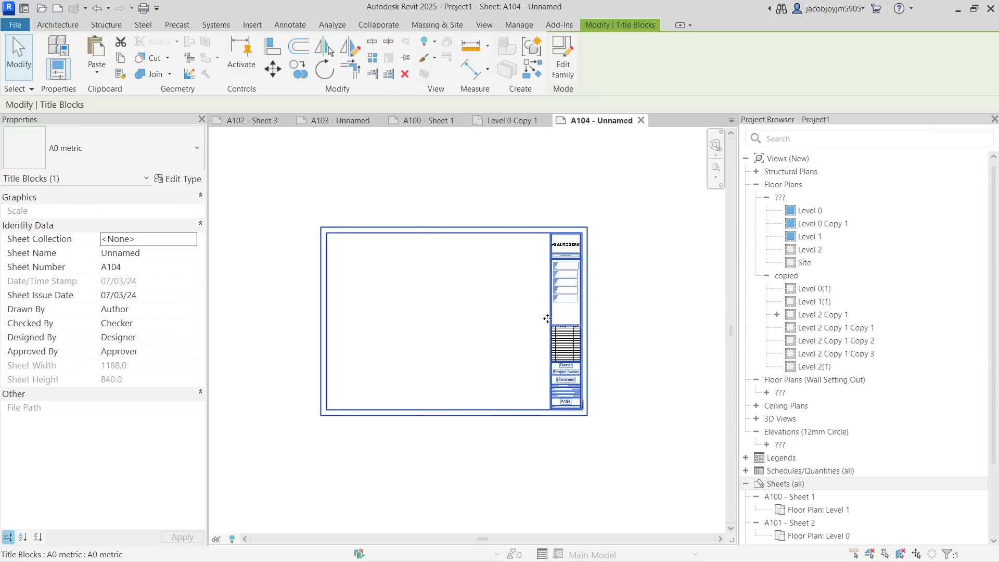